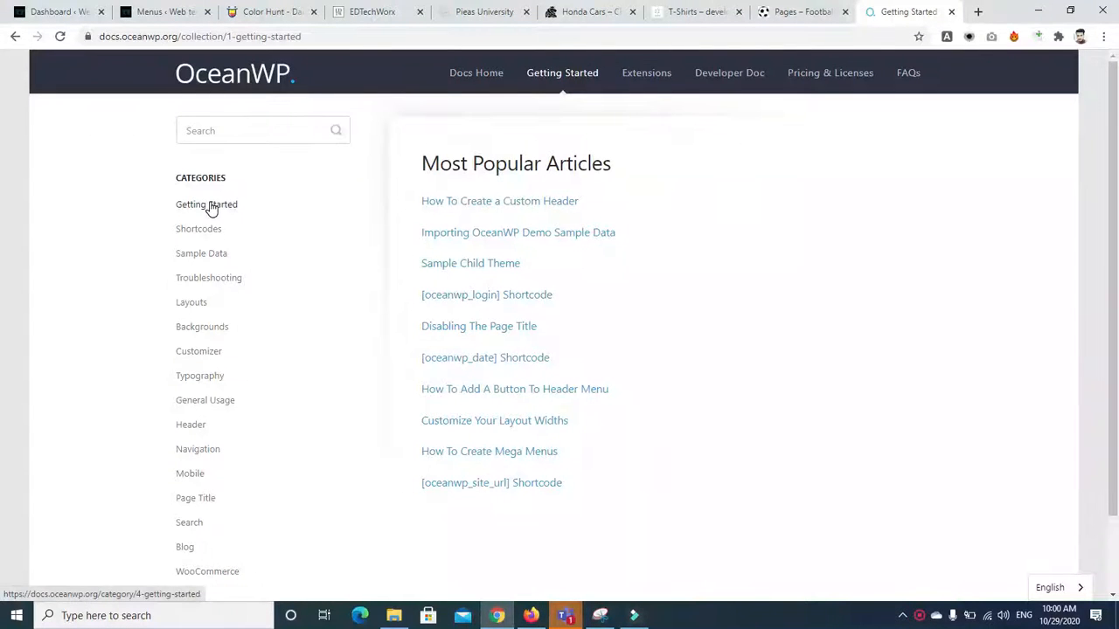
Step: Open the "Customize Your Layout Widths" article in the Layouts category of the OceanWP docs and read it
click(193, 305)
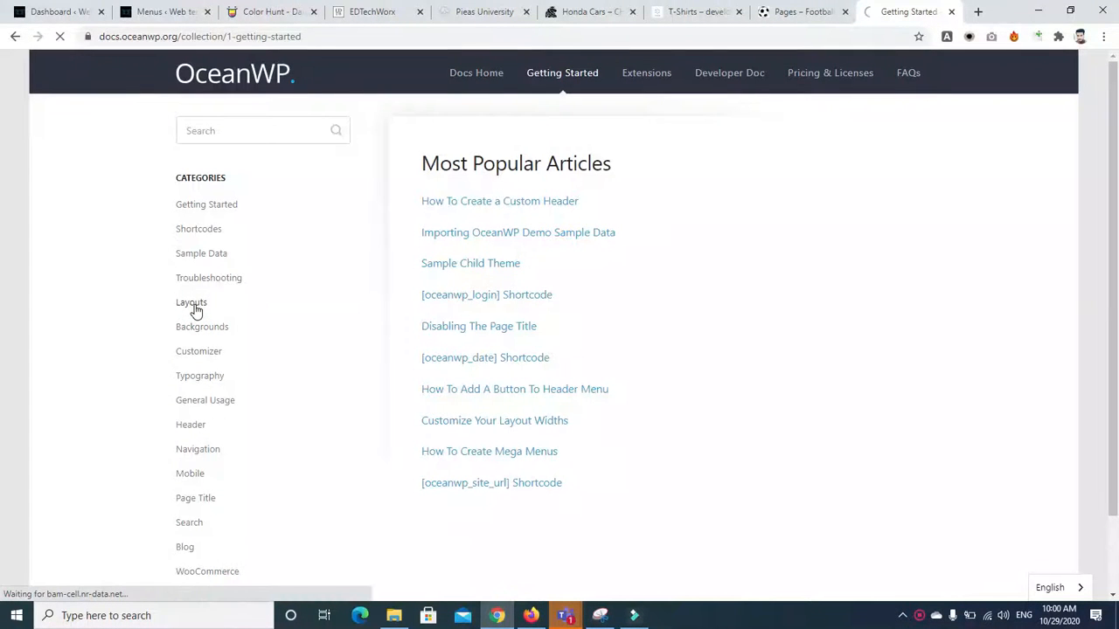
click(449, 201)
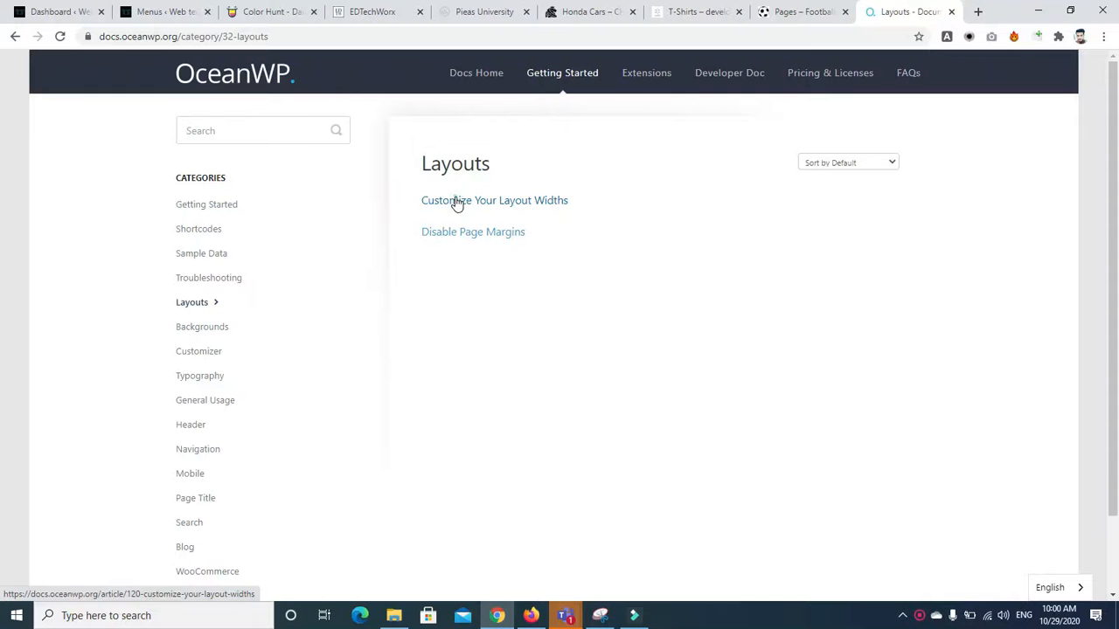
scroll(1104, 172, down, 1)
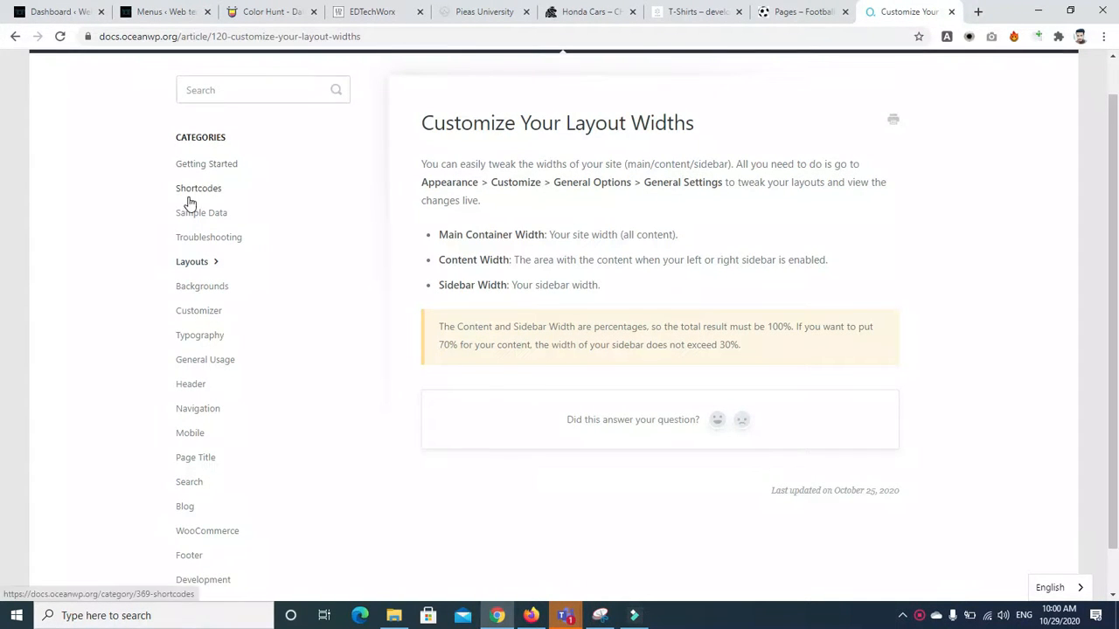
Step: Read the "Enable/Disable Customizer Sections" article in the Customizer category, including its Theme Panel screenshot
click(196, 313)
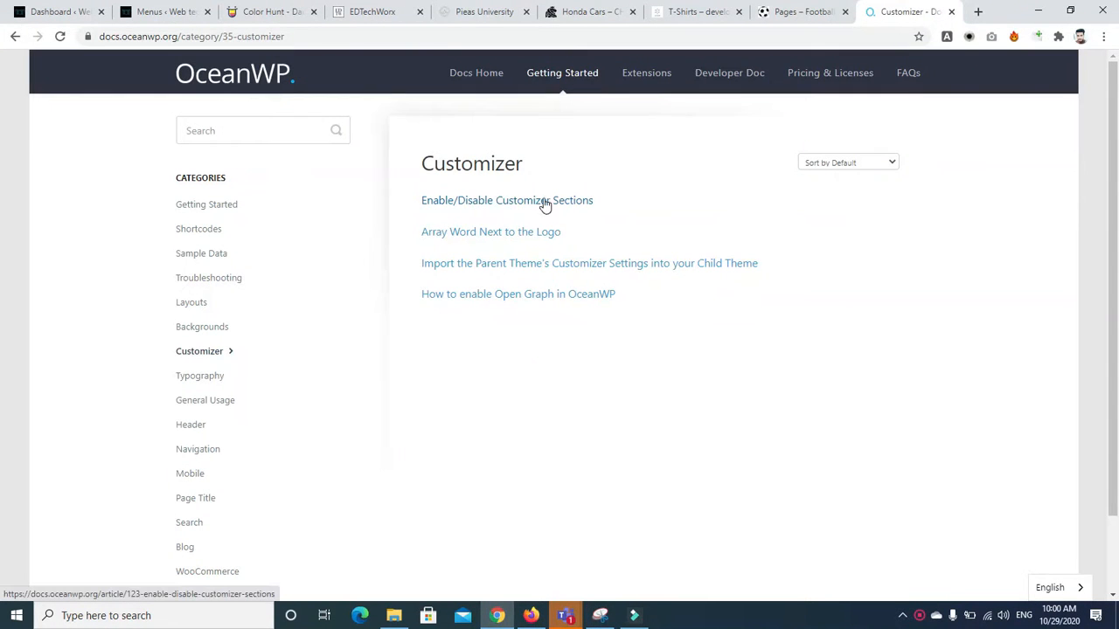
click(477, 205)
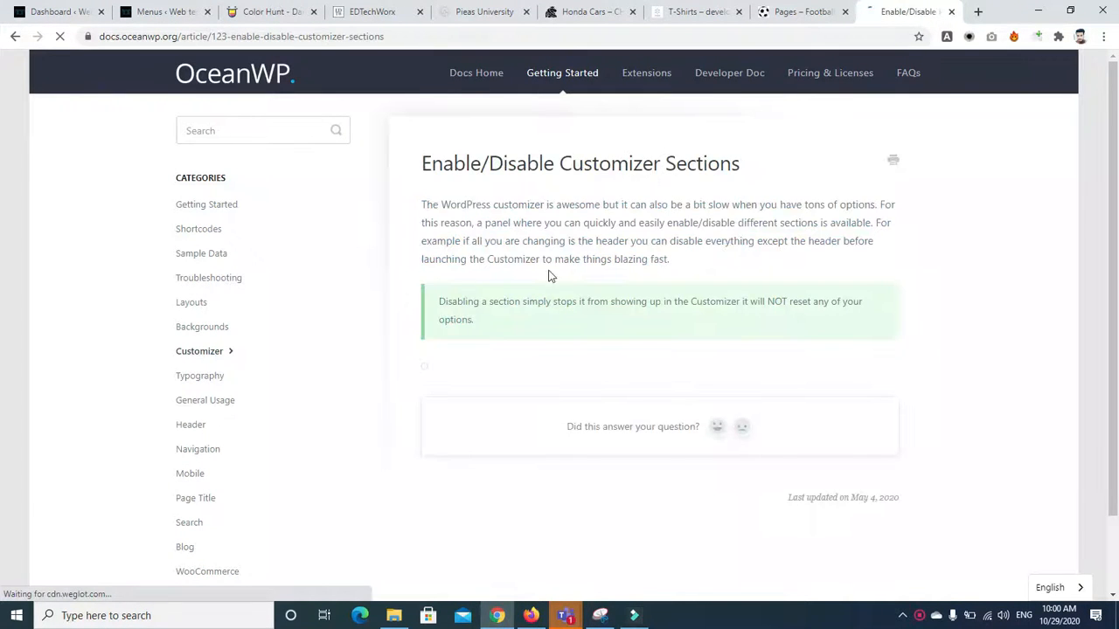
scroll(2, 223, down, 2)
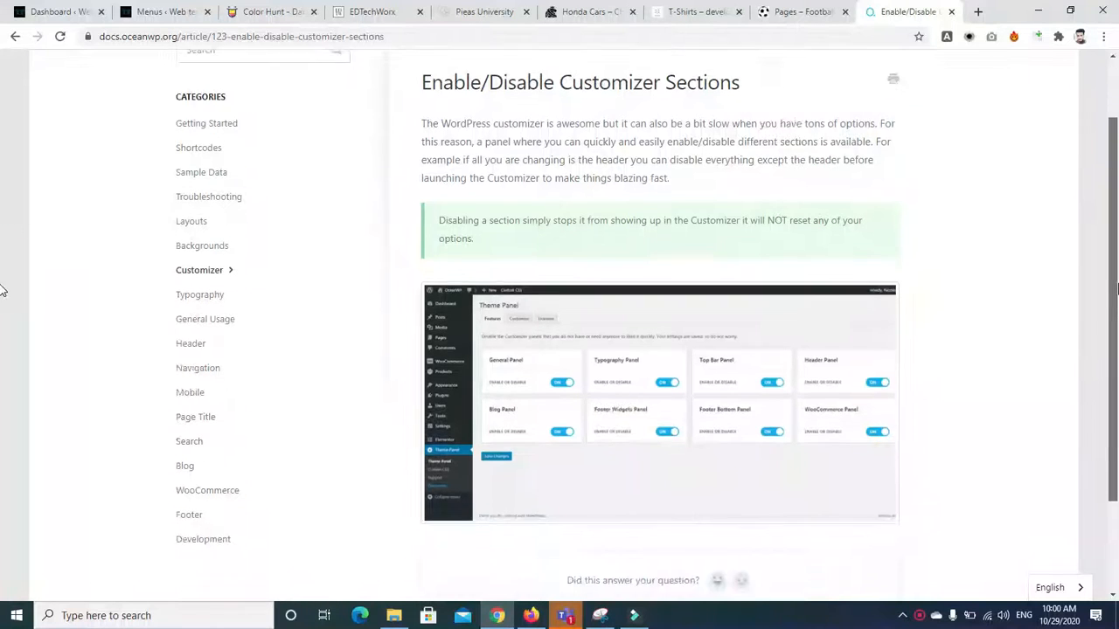
scroll(1, 367, down, 1)
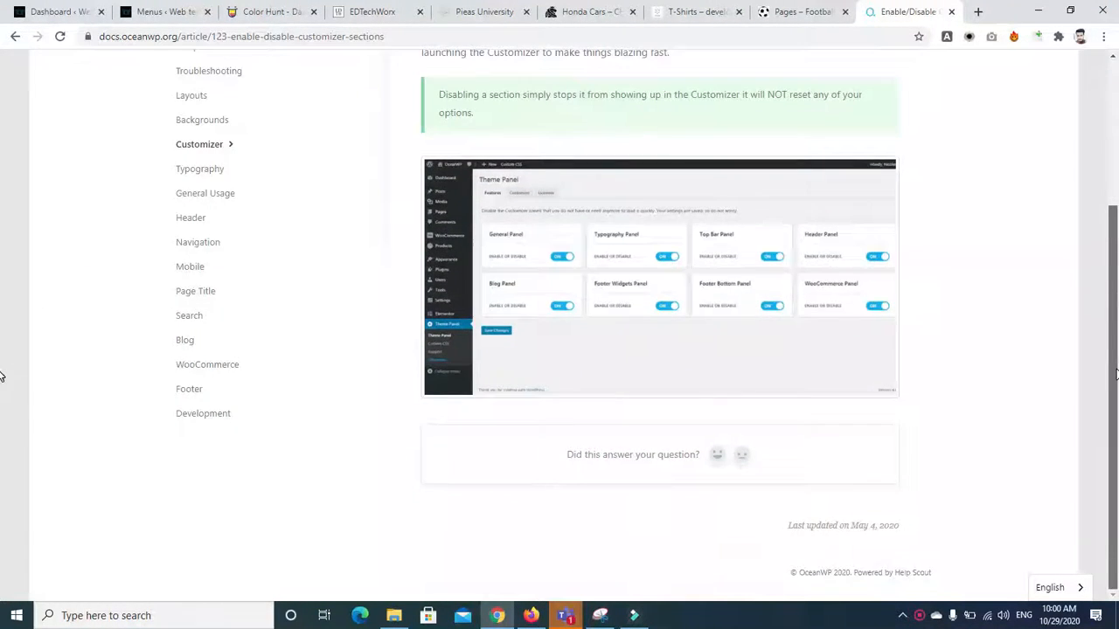
scroll(2, 262, up, 3)
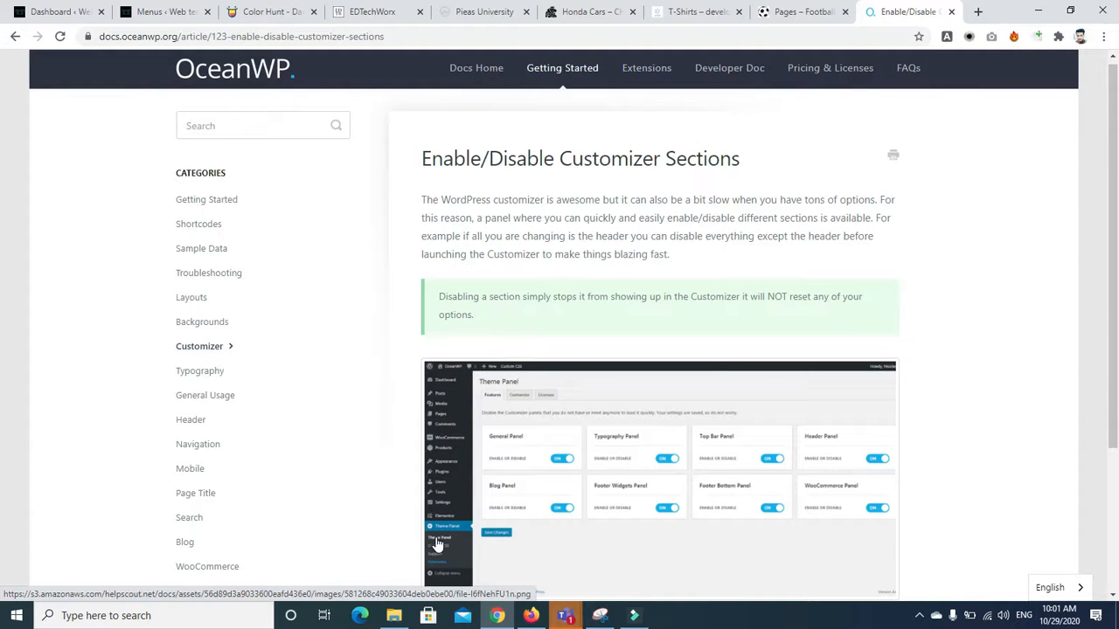
mouse_move(569, 619)
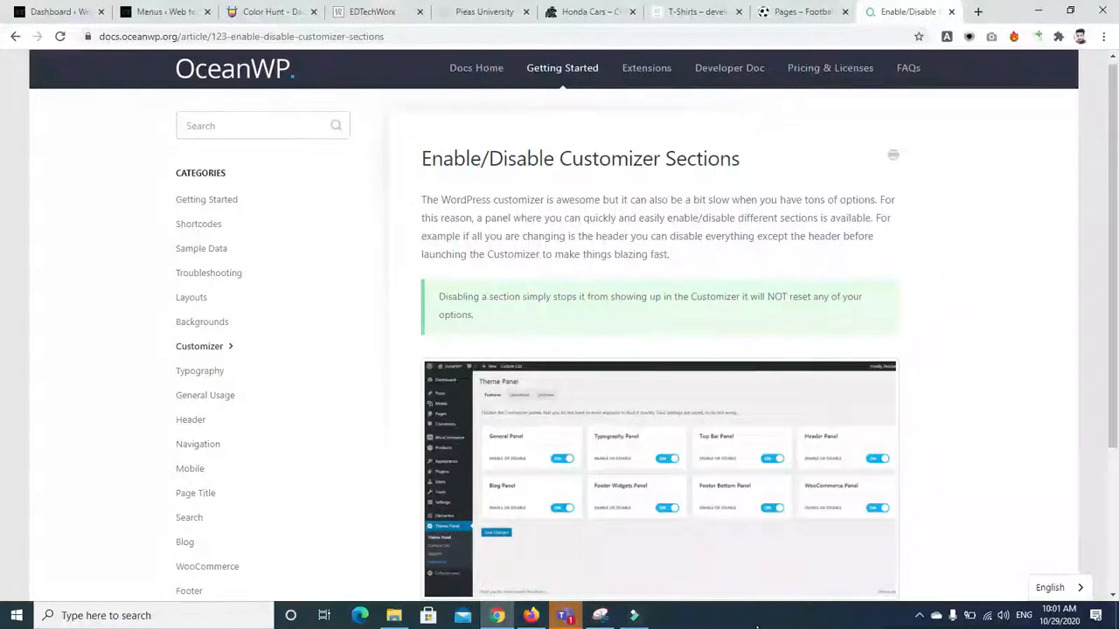
mouse_move(603, 619)
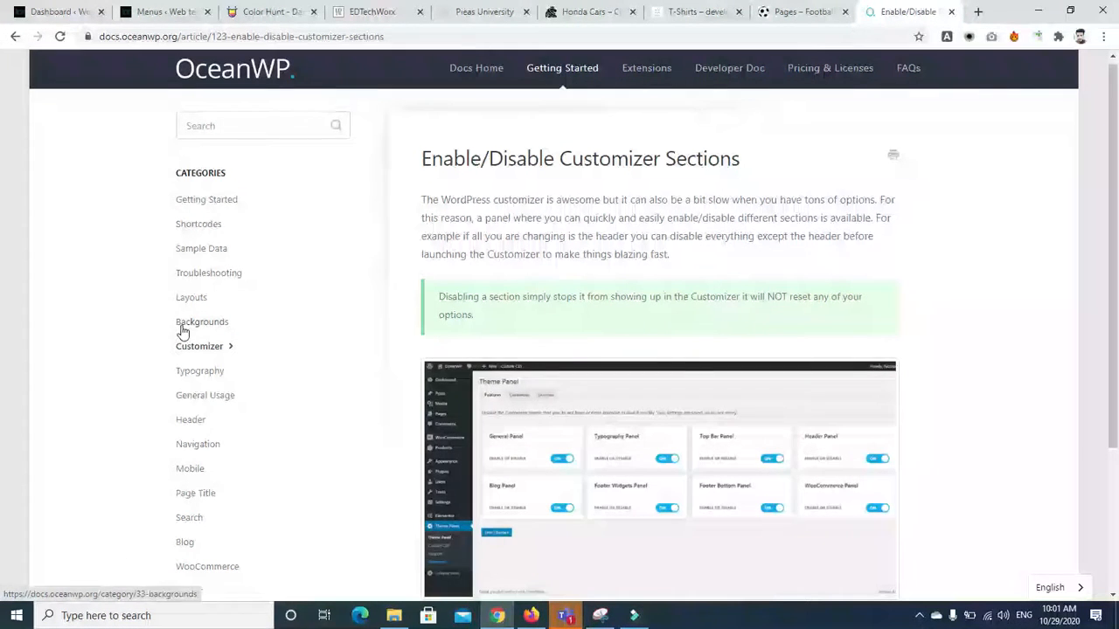
Step: Look through the Customizer articles on importing parent theme settings into a child theme and on the array word next to the logo
click(204, 353)
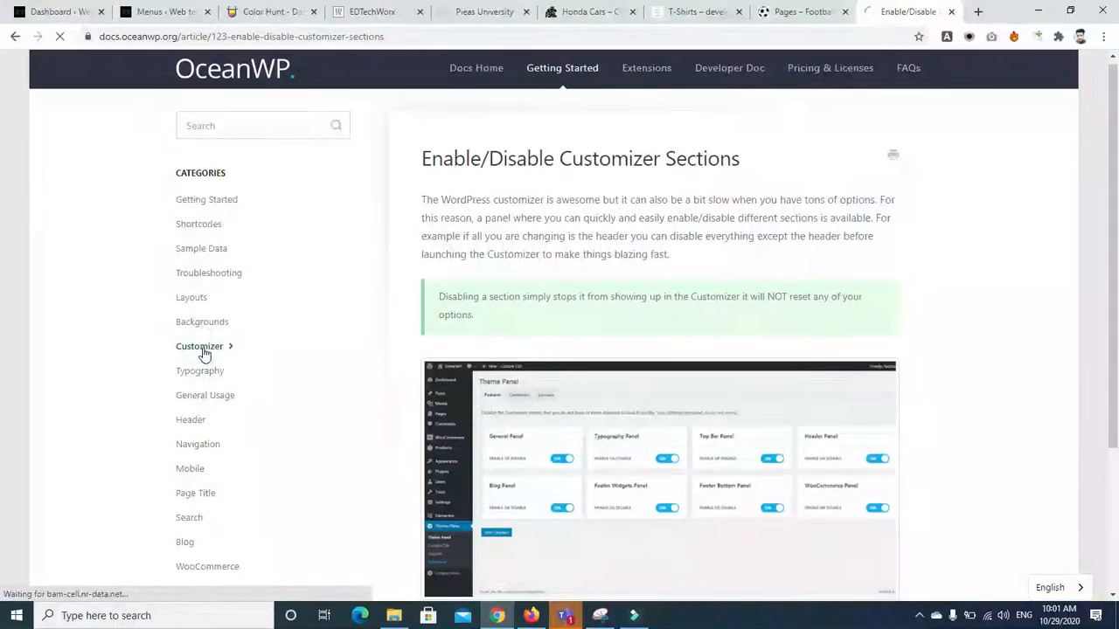
click(464, 273)
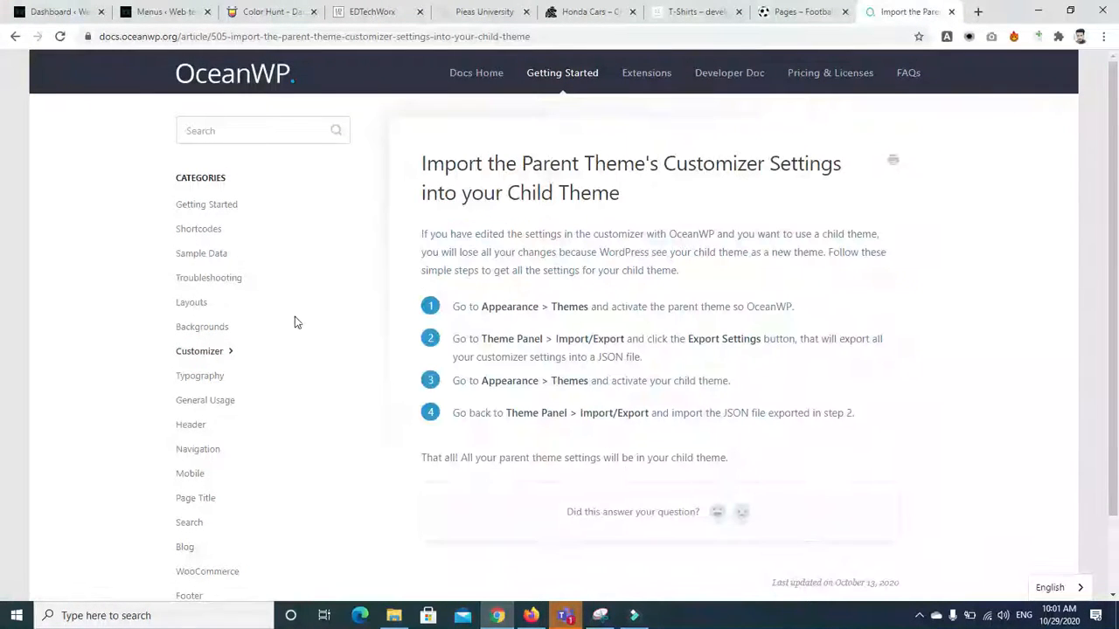
click(221, 354)
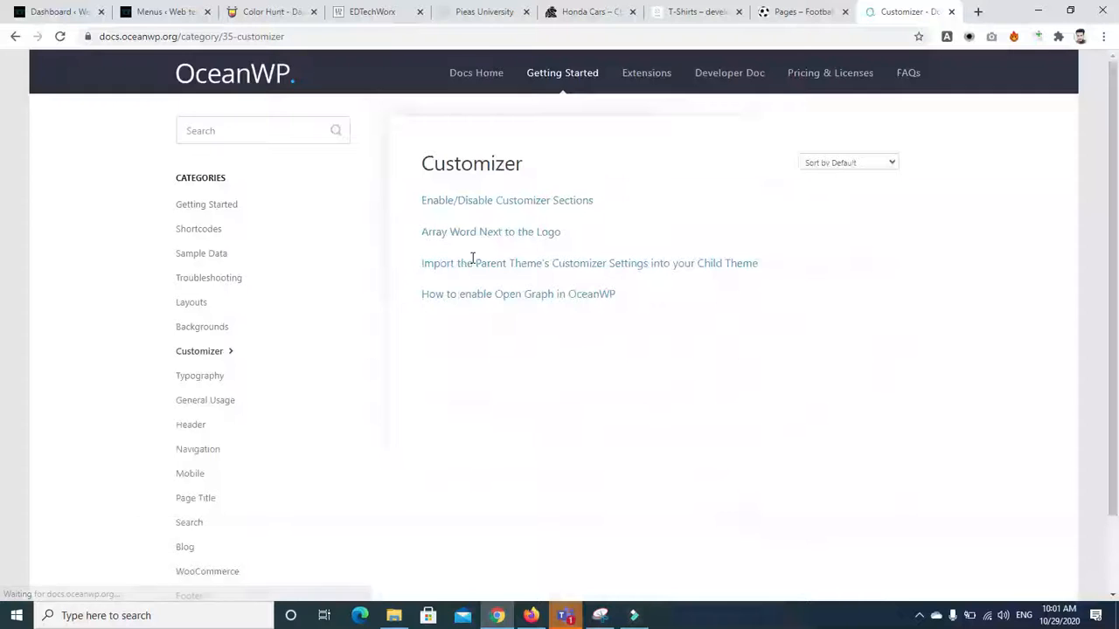
click(475, 232)
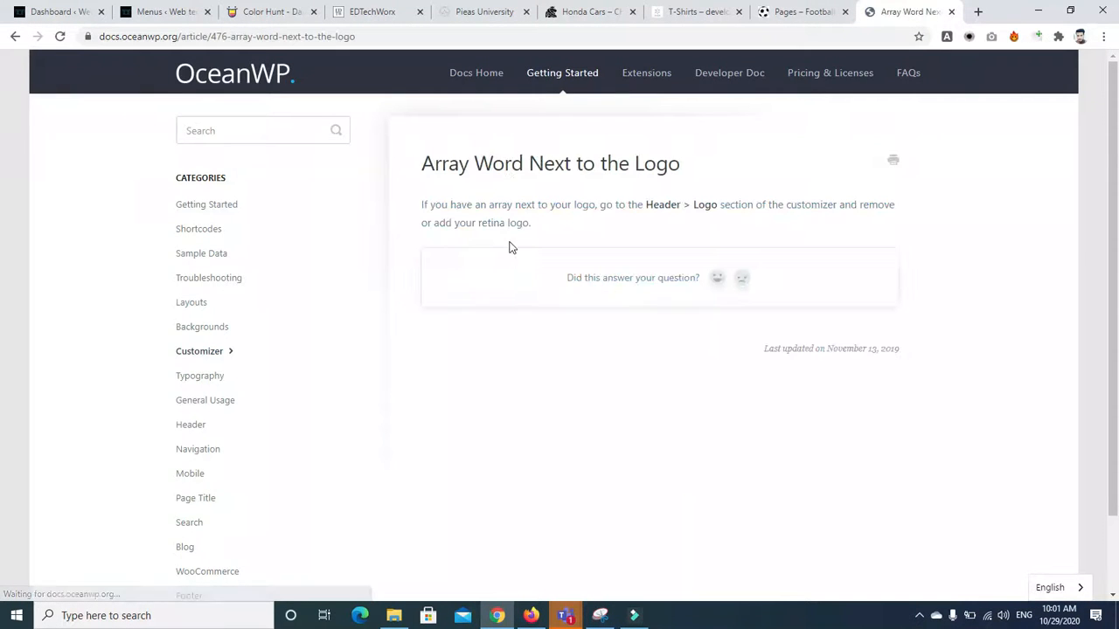
Step: Read the "Add a shortcode slider in a page" article under General Usage, then close the OceanWP docs
click(193, 400)
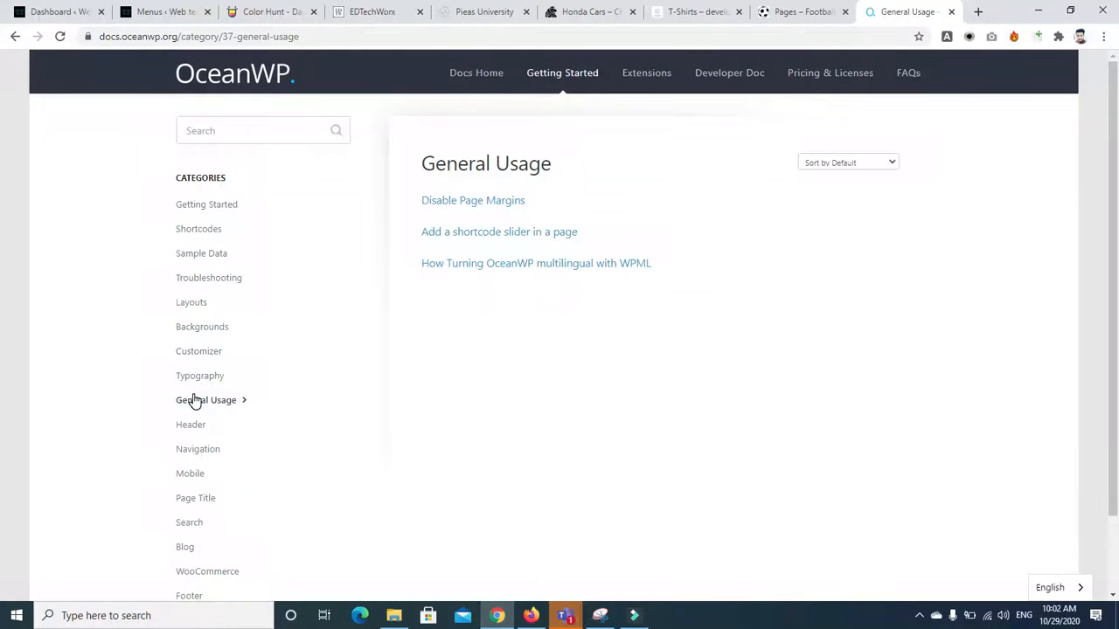
click(467, 233)
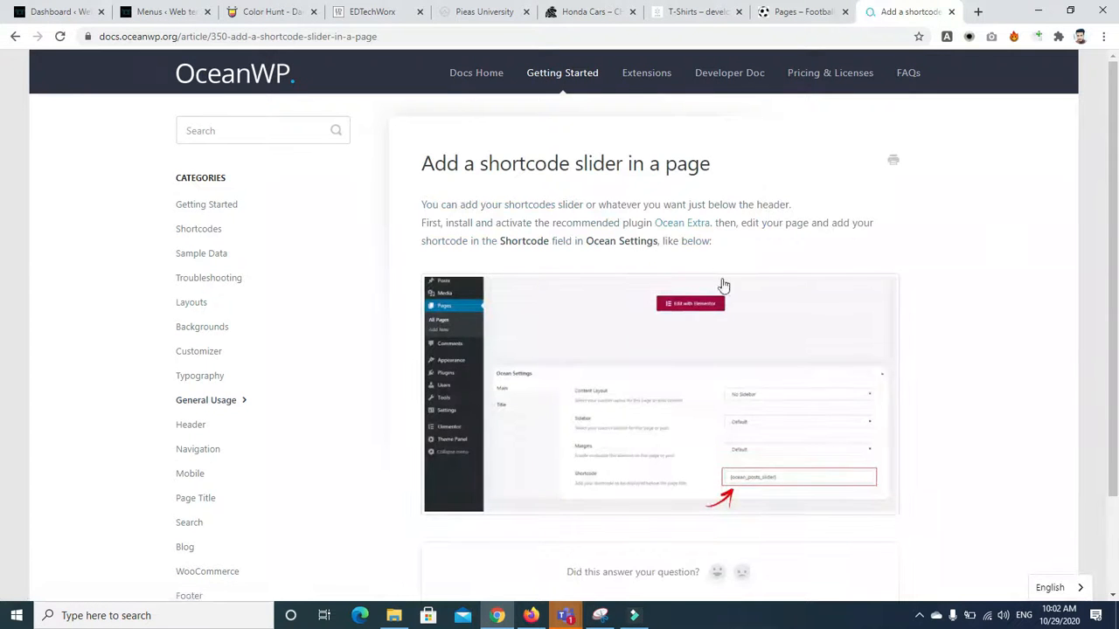
scroll(724, 286, down, 1)
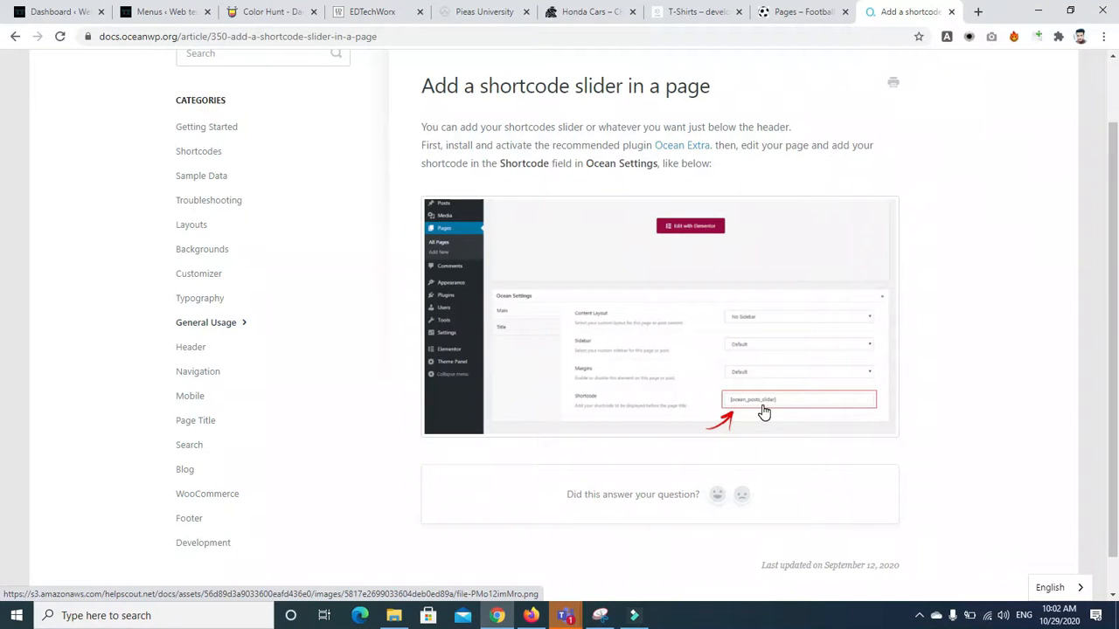
drag(1116, 407, 1117, 431)
scroll(985, 364, up, 2)
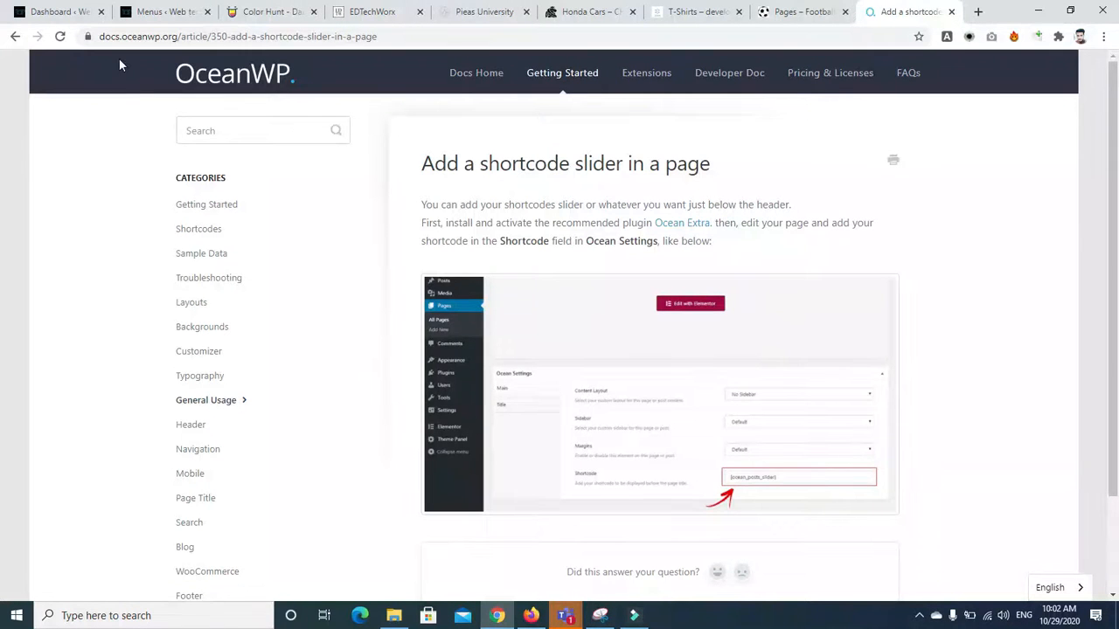
click(951, 12)
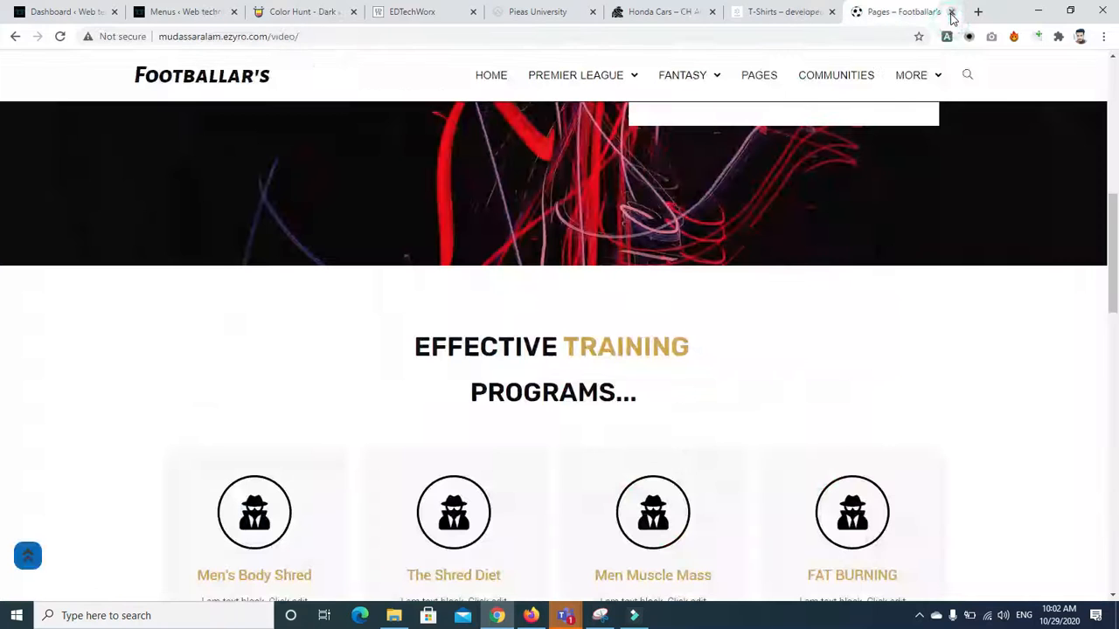
Step: Reload the Footballar's video page and review its header, fitness banner and free offers form
mouse_move(536, 621)
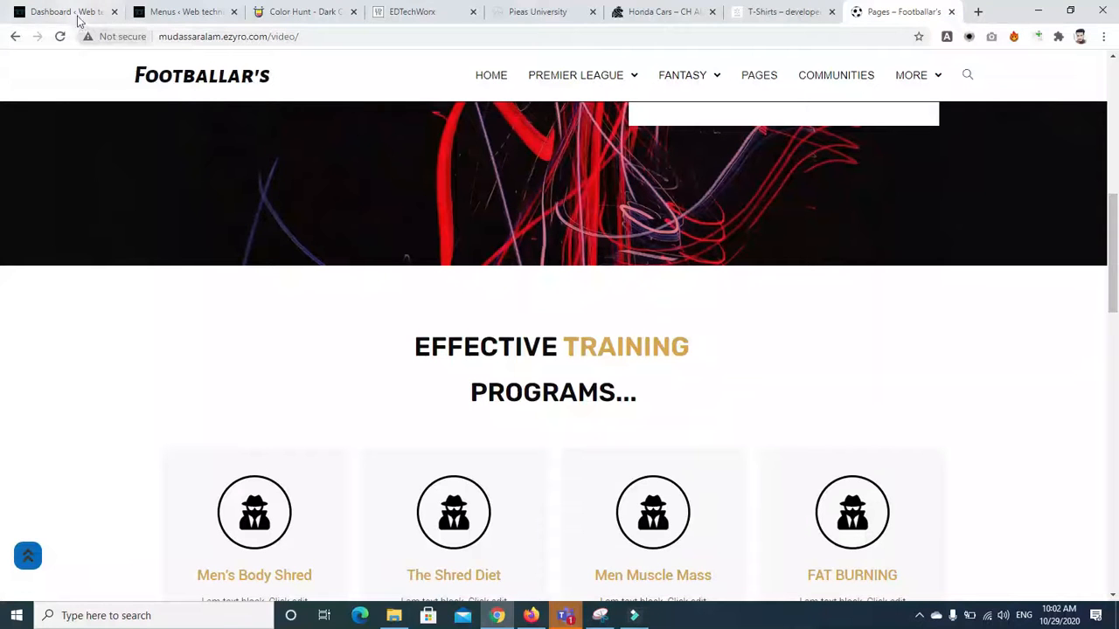
click(61, 37)
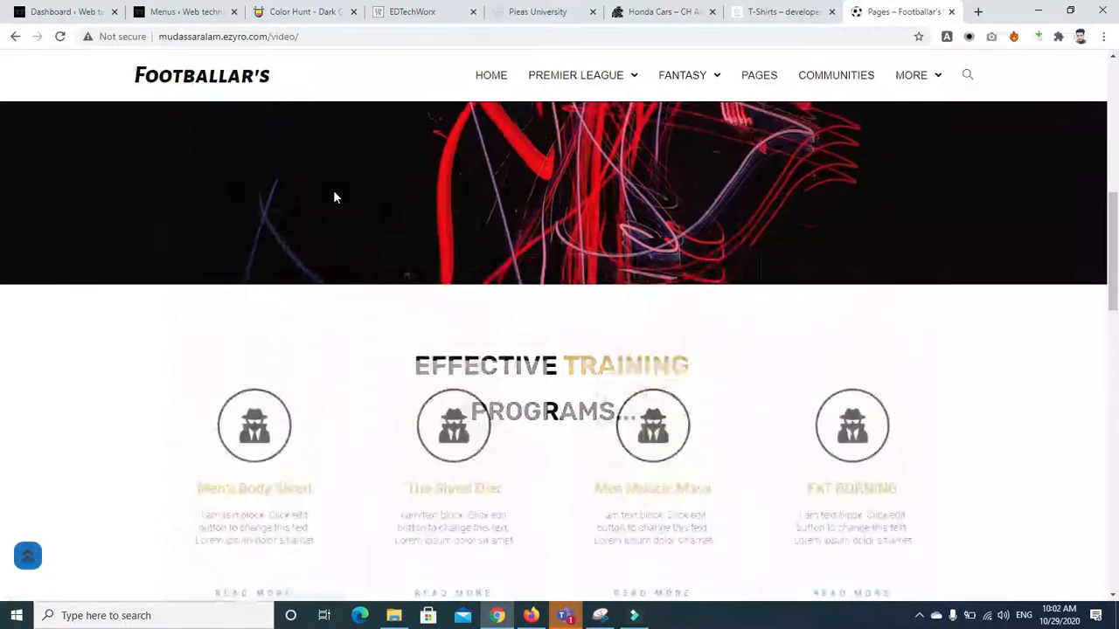
scroll(3, 233, up, 4)
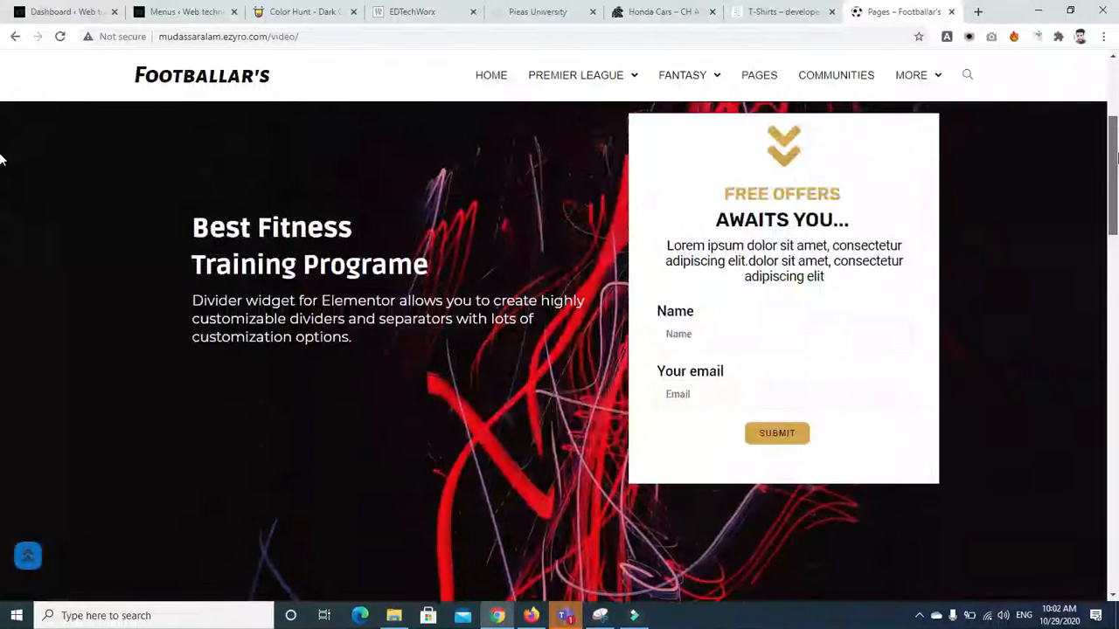
mouse_move(1117, 138)
mouse_down()
mouse_move(1117, 115)
mouse_move(1117, 167)
mouse_move(1117, 152)
mouse_up()
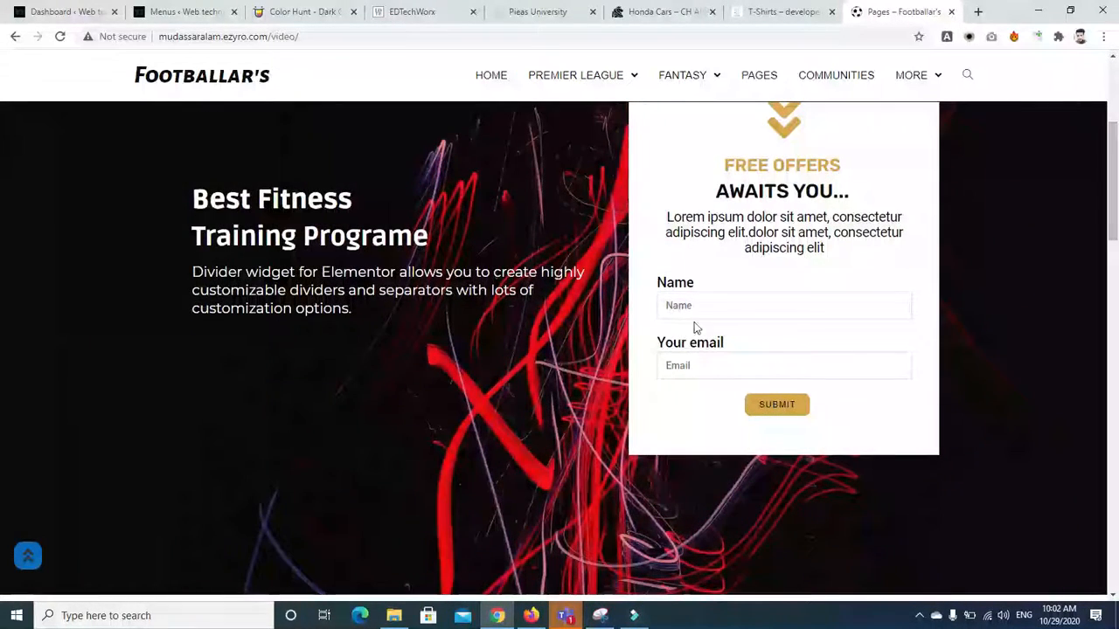
drag(1117, 192, 1103, 162)
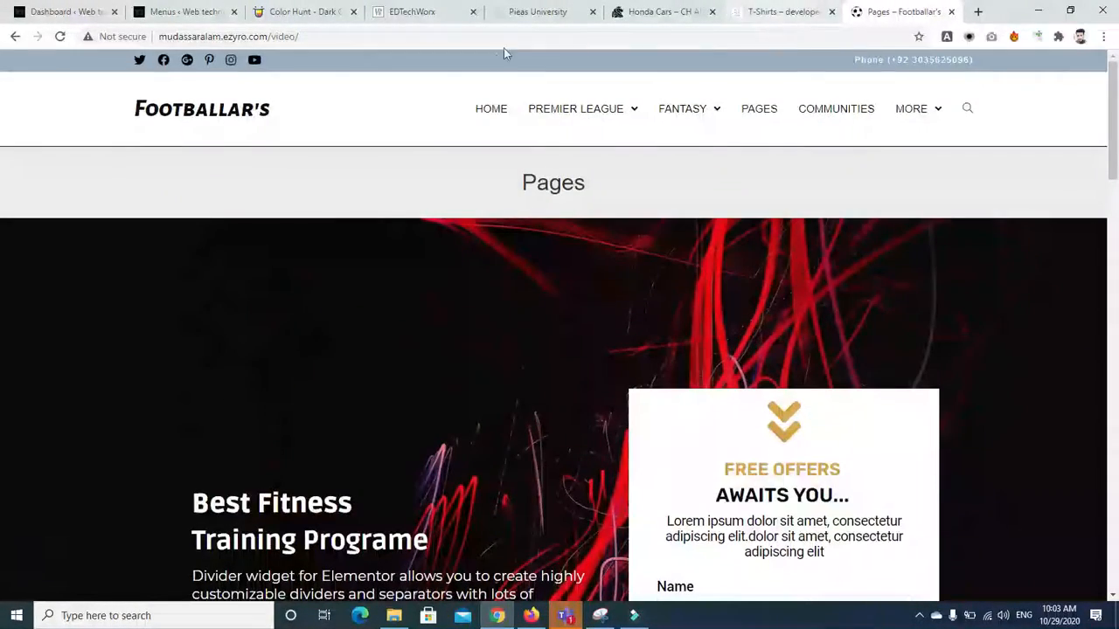
Step: Switch to the Web technical WordPress dashboard and reload it
click(63, 12)
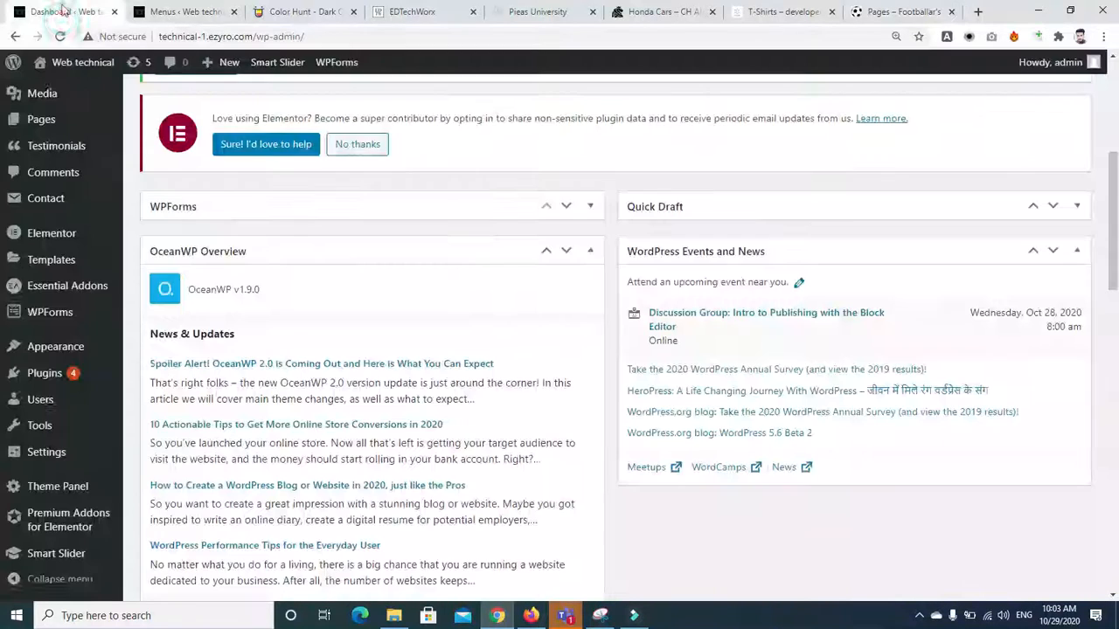
click(60, 36)
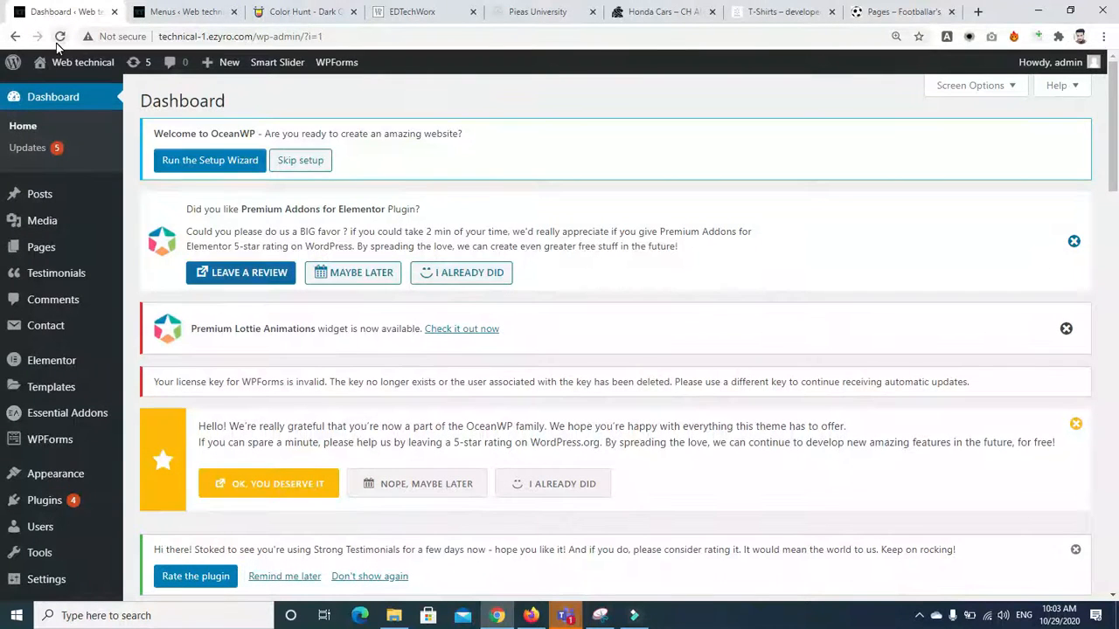
scroll(3, 197, down, 2)
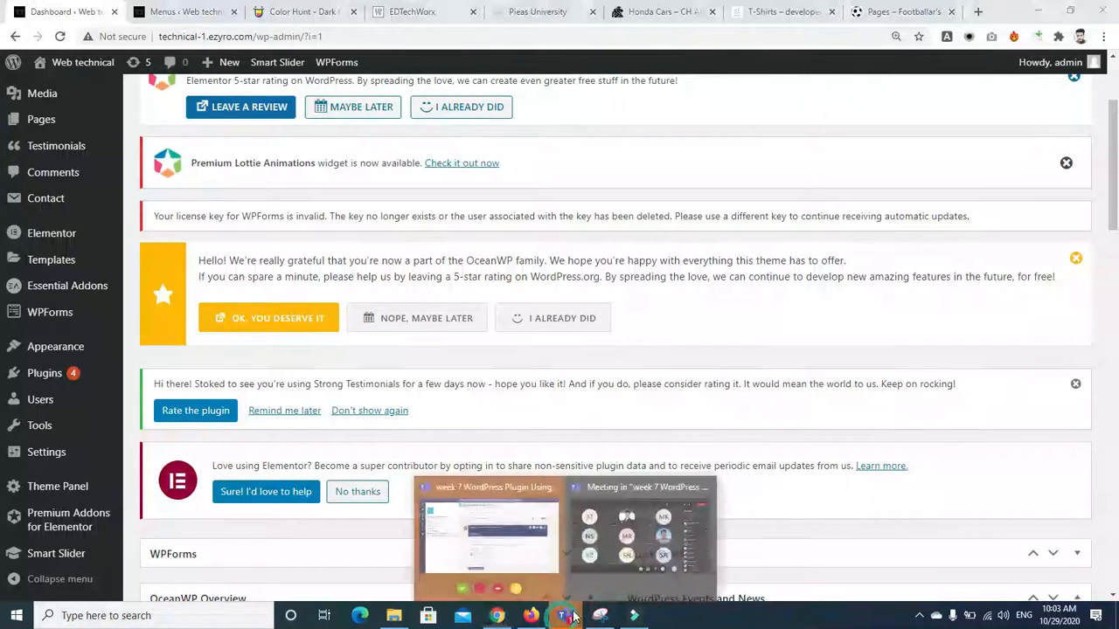
Step: Switch to the Teams meeting, admit the guest waiting in the lobby, and return to Chrome
click(614, 564)
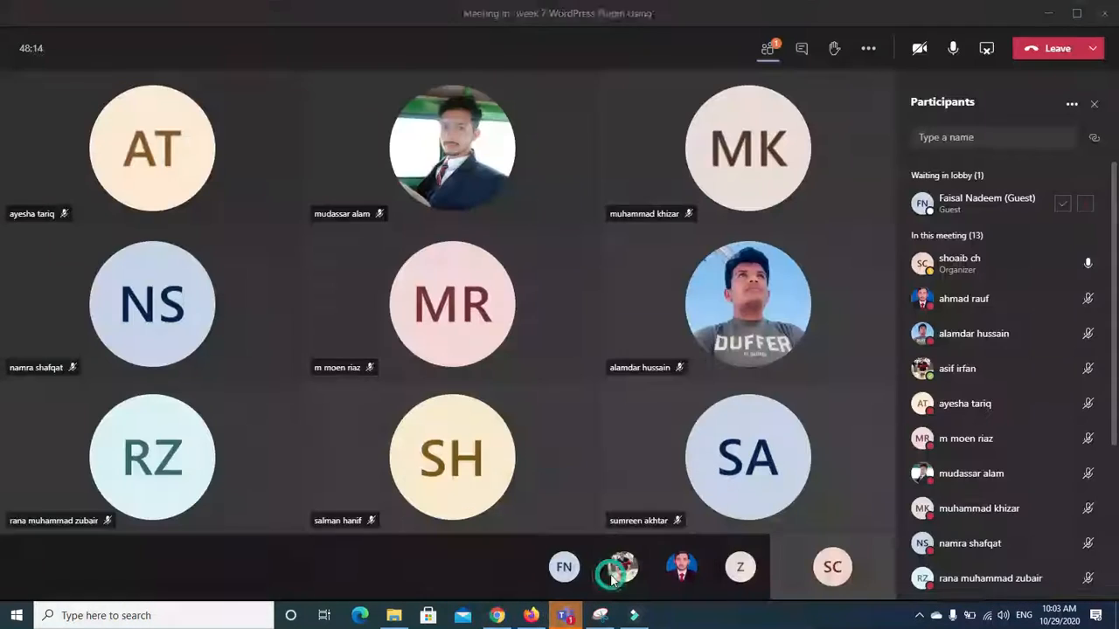
click(1061, 205)
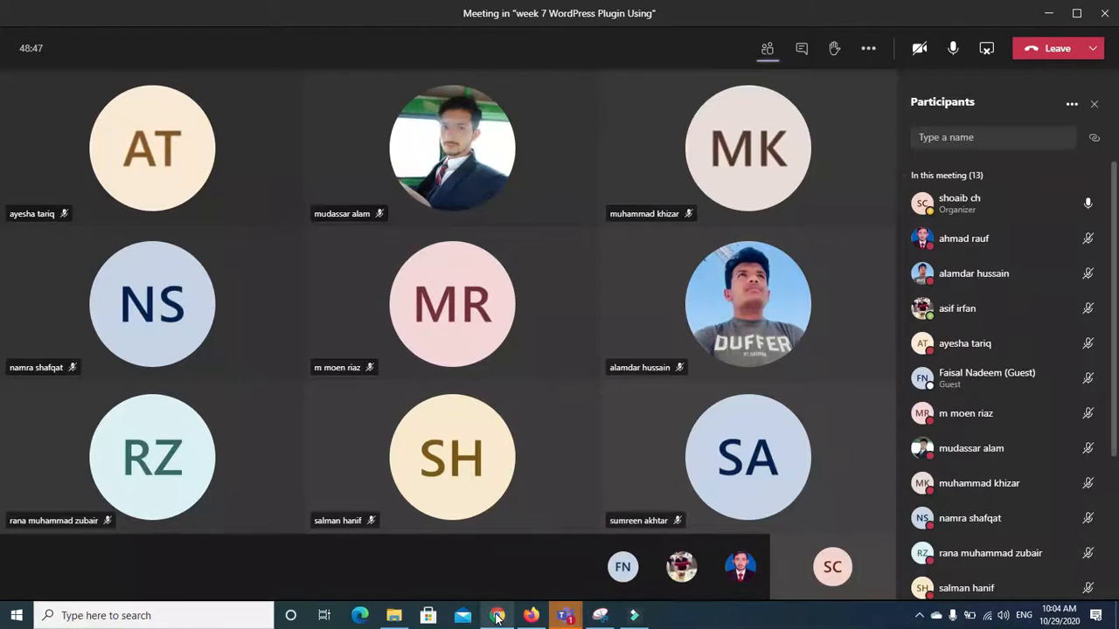
mouse_move(497, 615)
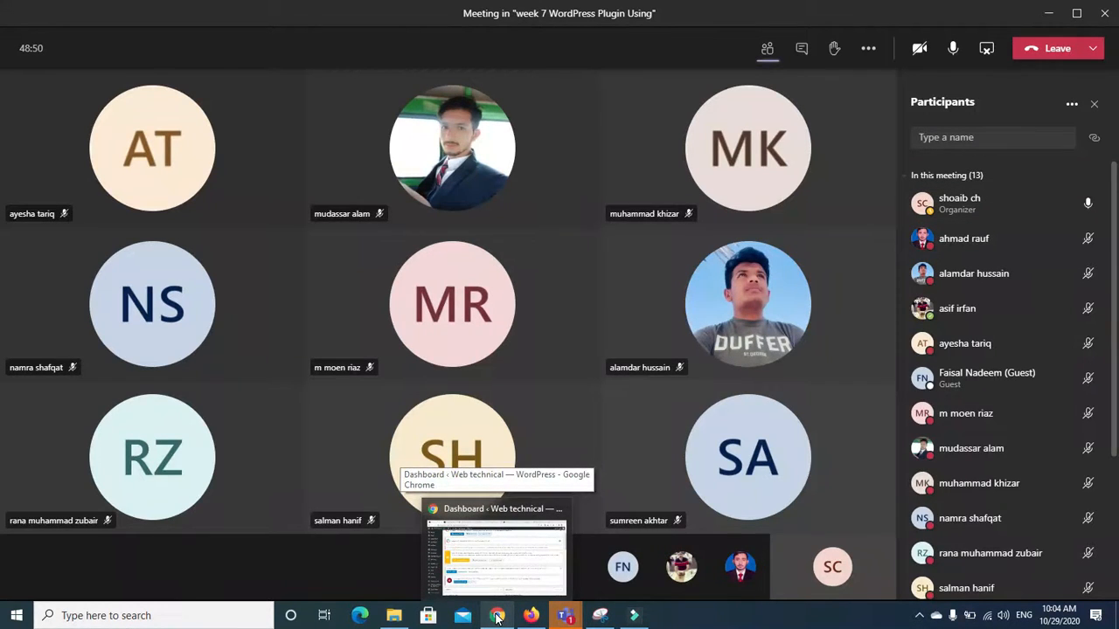
click(497, 616)
Step: Look over the dashboard, then switch to the Web technical Menus admin page and reload it
scroll(5, 254, down, 2)
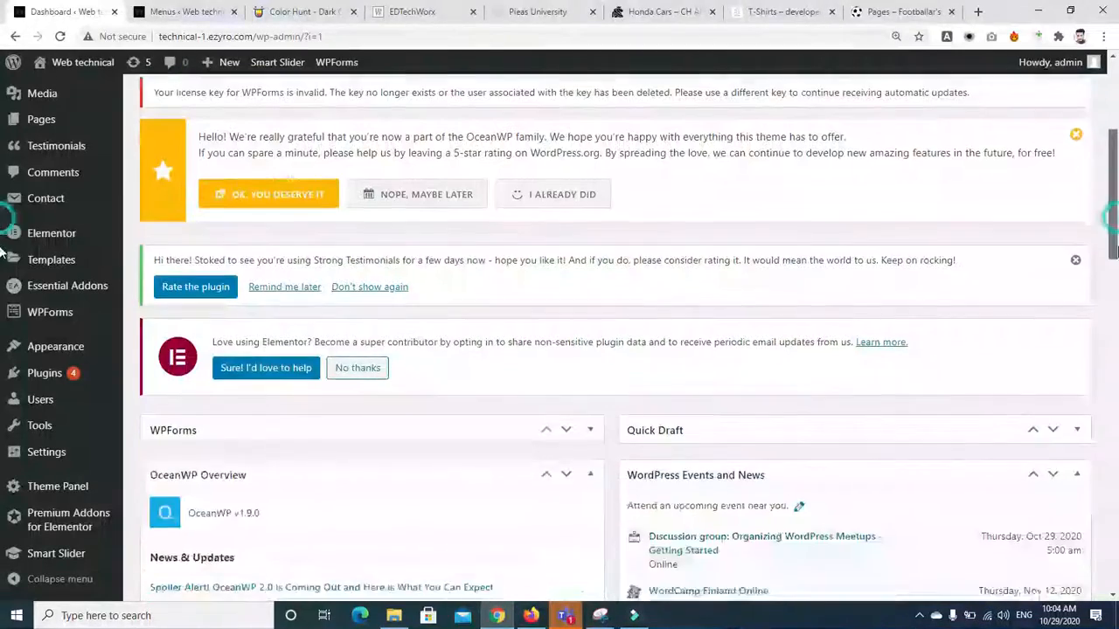
scroll(4, 253, up, 2)
scroll(5, 253, down, 3)
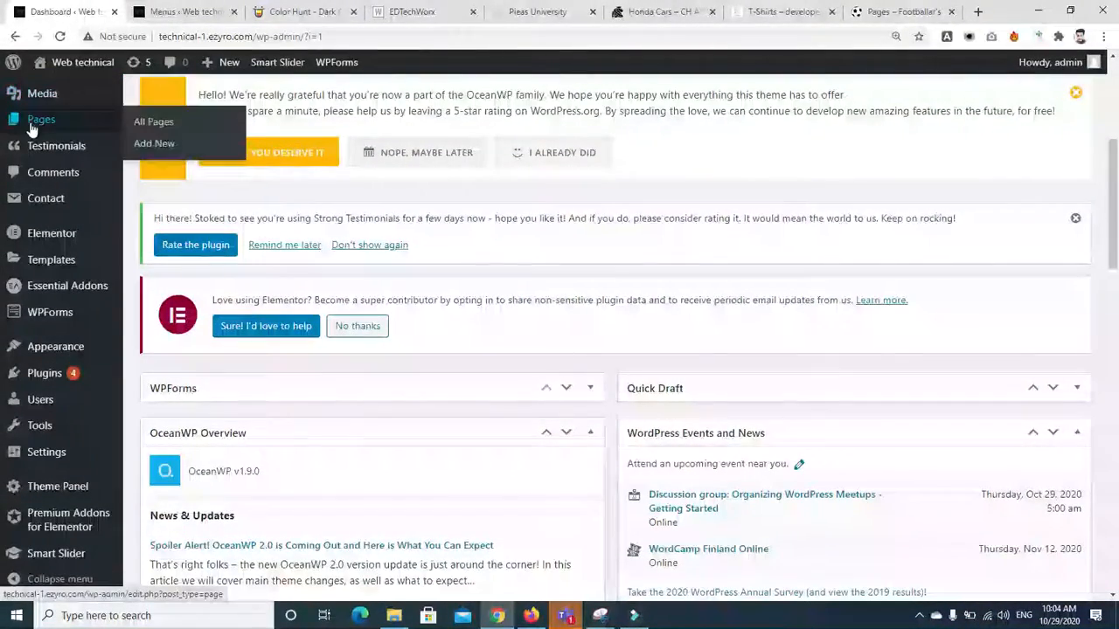
click(208, 16)
click(60, 35)
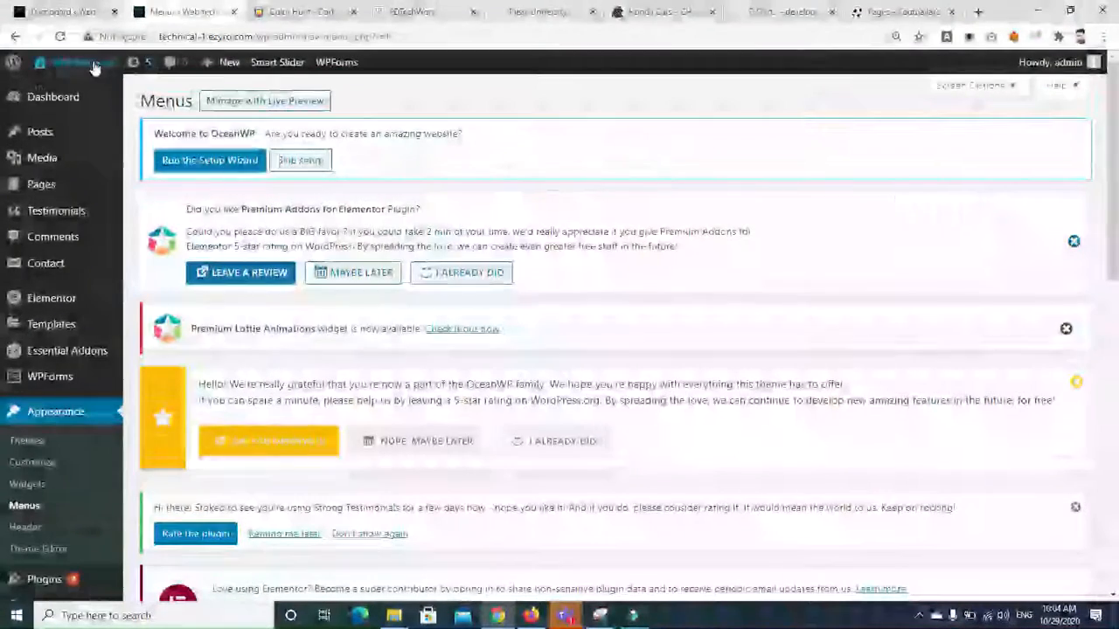
Step: Open the Web technical site's front end in a new tab and view its homepage
right_click(94, 68)
click(145, 77)
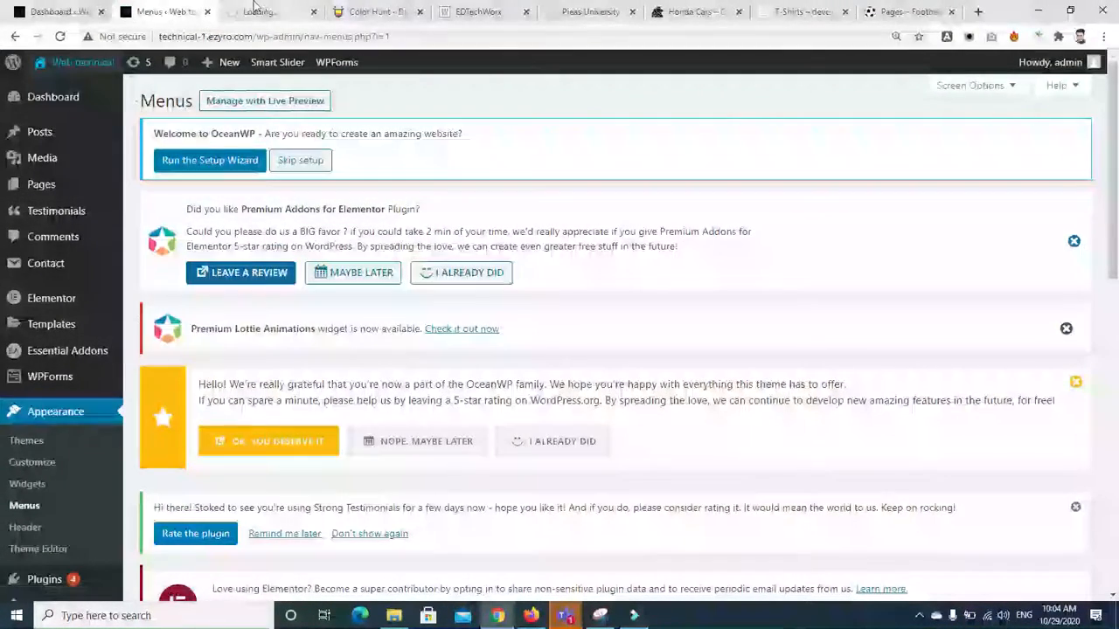
click(258, 11)
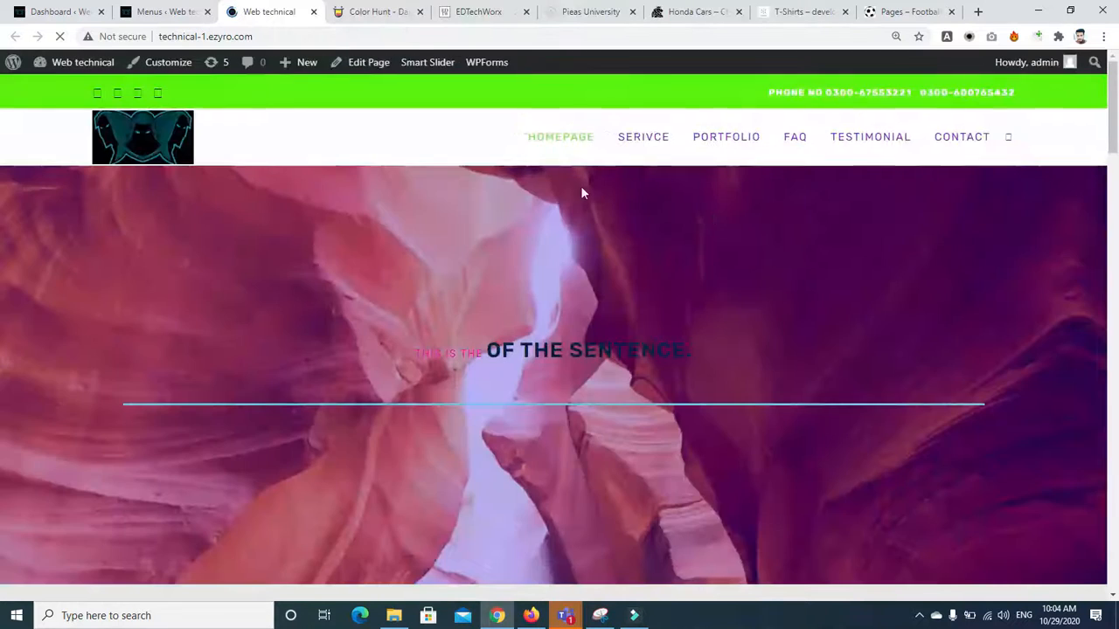
Step: Test the homepage's Service, Portfolio, FAQ, Testimonial and Contact navigation links, and return to the upper part of the page
click(1116, 153)
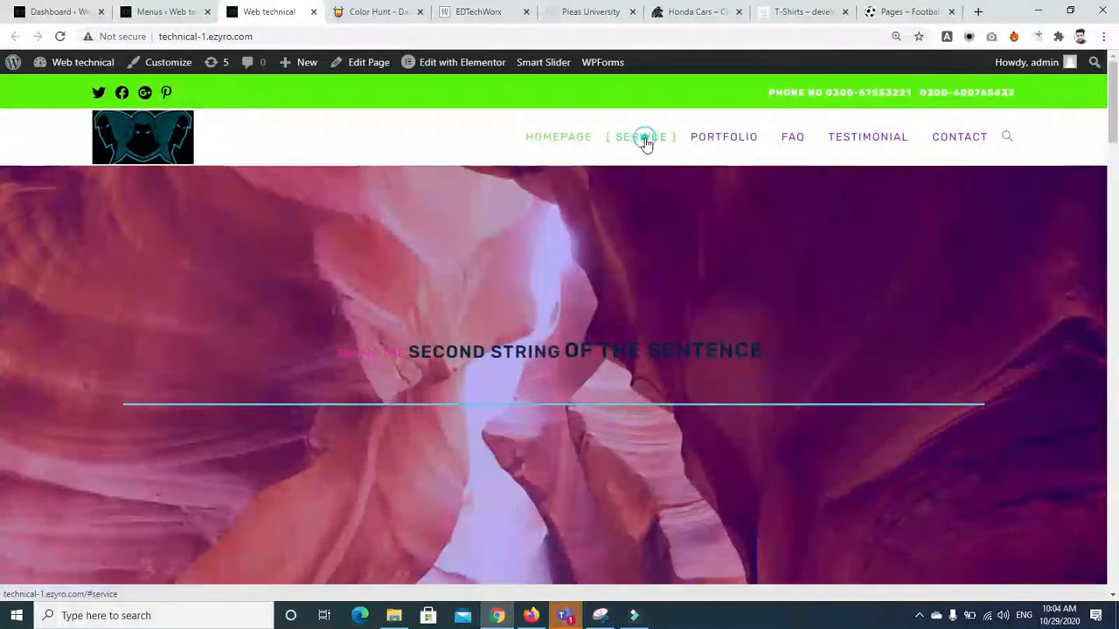
click(643, 137)
click(733, 115)
click(802, 108)
click(845, 106)
click(945, 109)
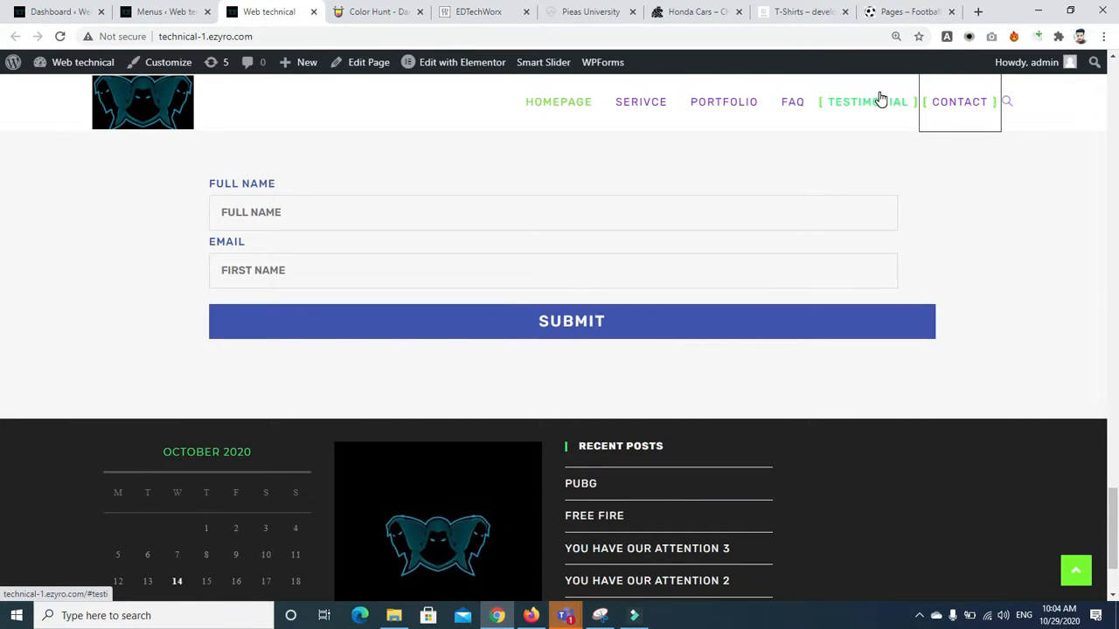
drag(1117, 492, 1117, 106)
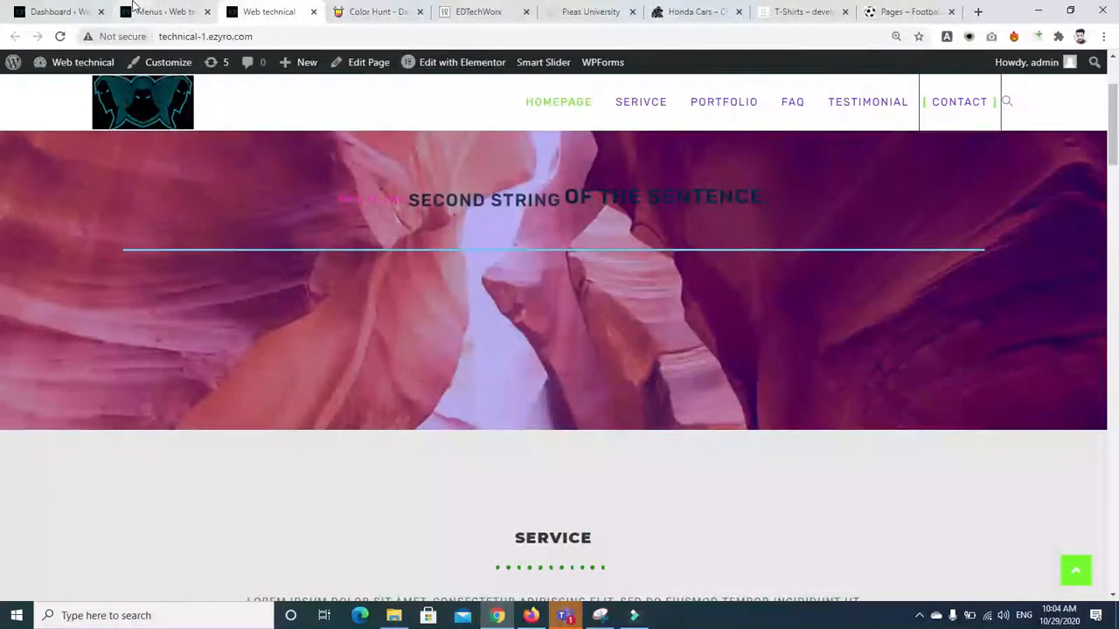
Step: Try to switch the Menus admin page to main-menu by choosing it as the menu to edit and saving
click(138, 10)
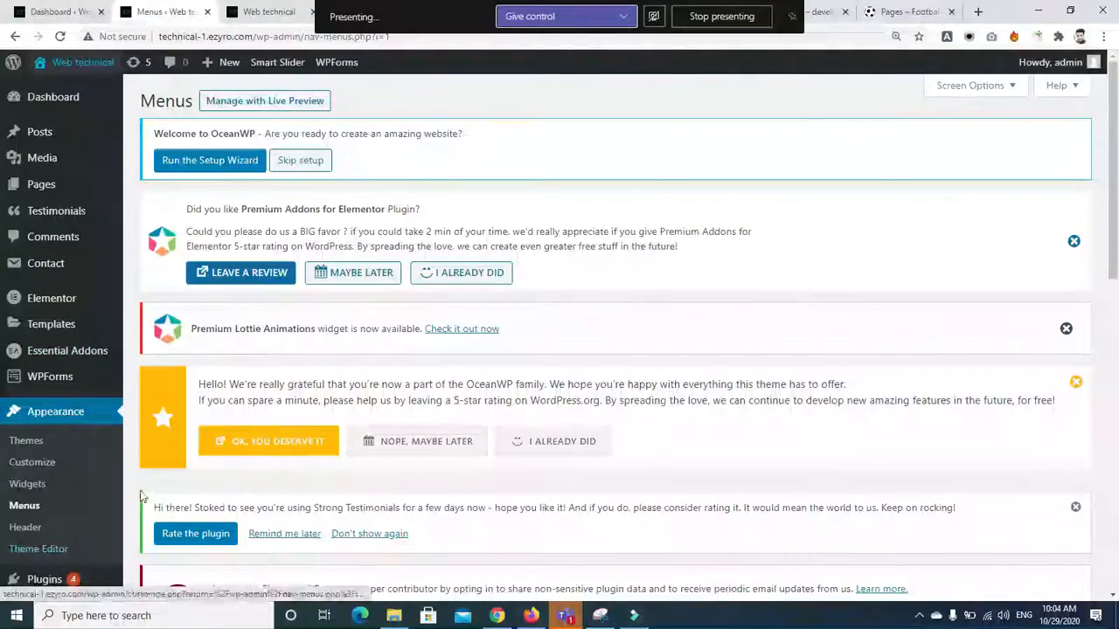
drag(1117, 210, 1116, 381)
click(630, 617)
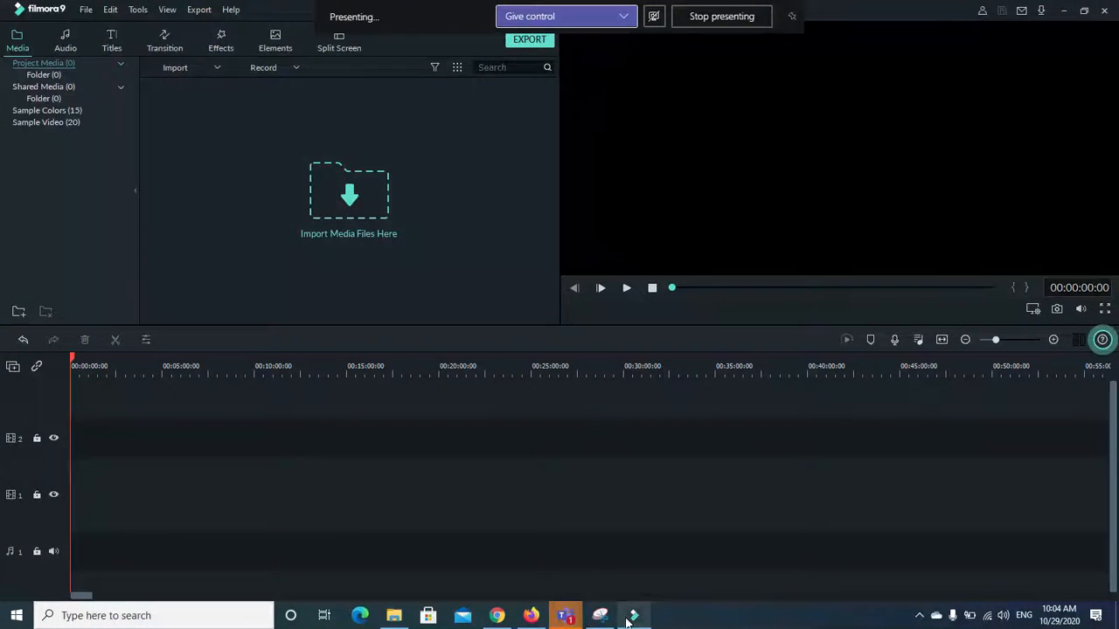
mouse_move(560, 622)
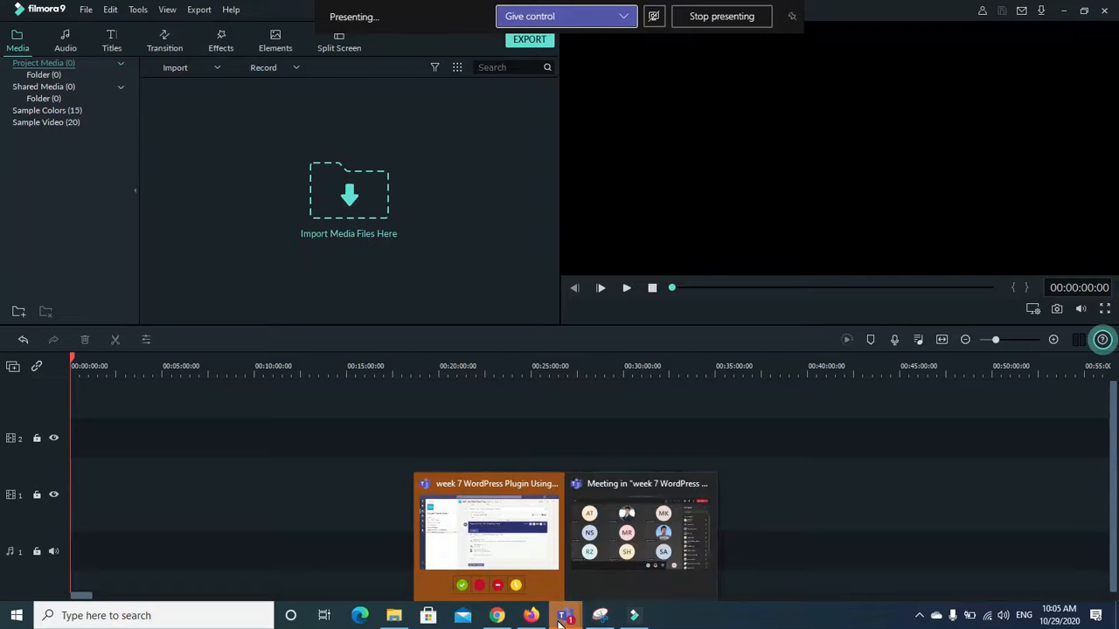
click(497, 615)
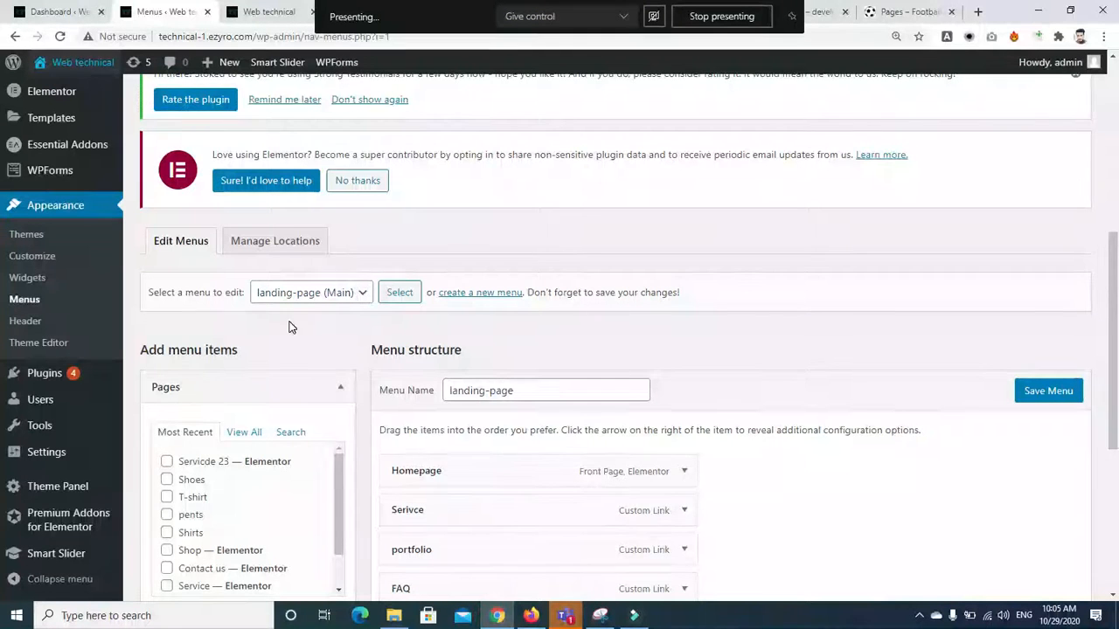
click(362, 294)
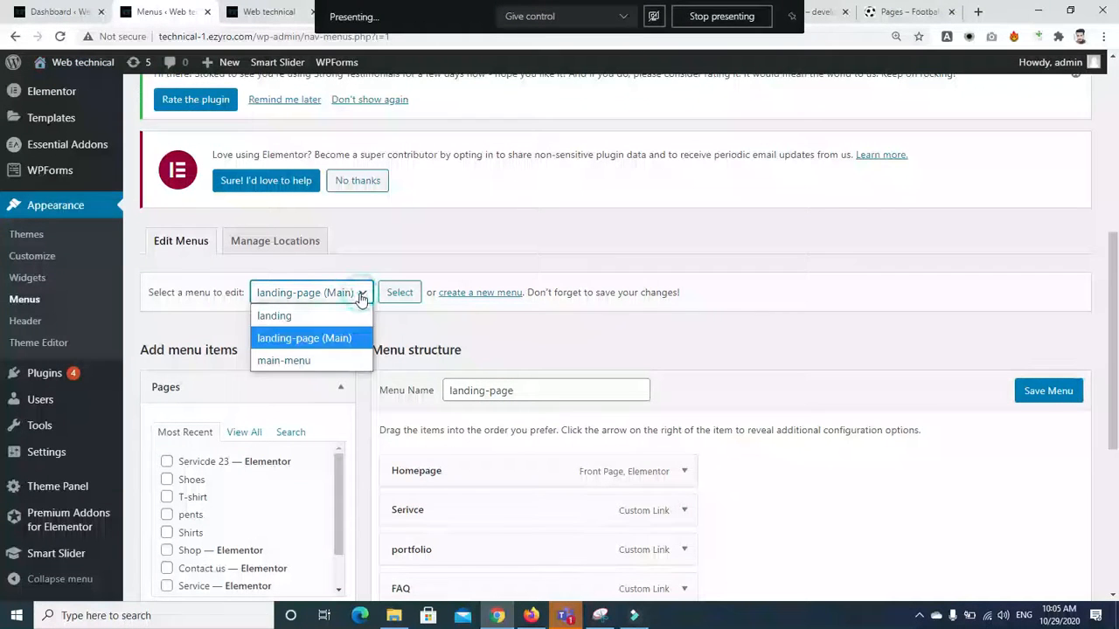
click(326, 354)
click(1032, 391)
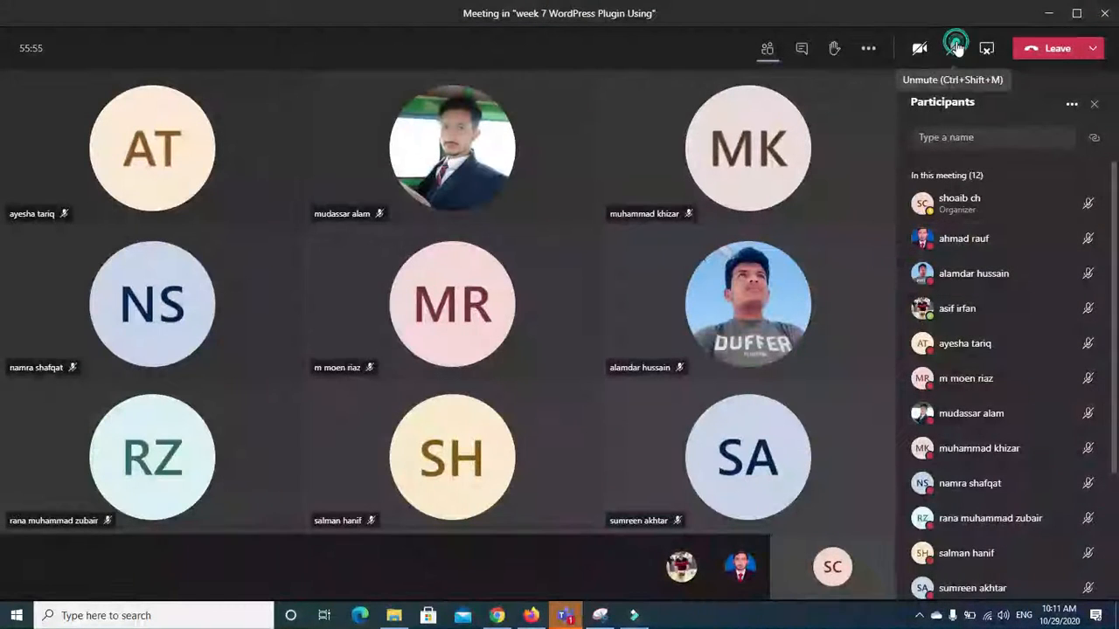
Step: Unmute the microphone in the Teams meeting and return to the Menus admin page in Chrome
click(955, 49)
click(500, 617)
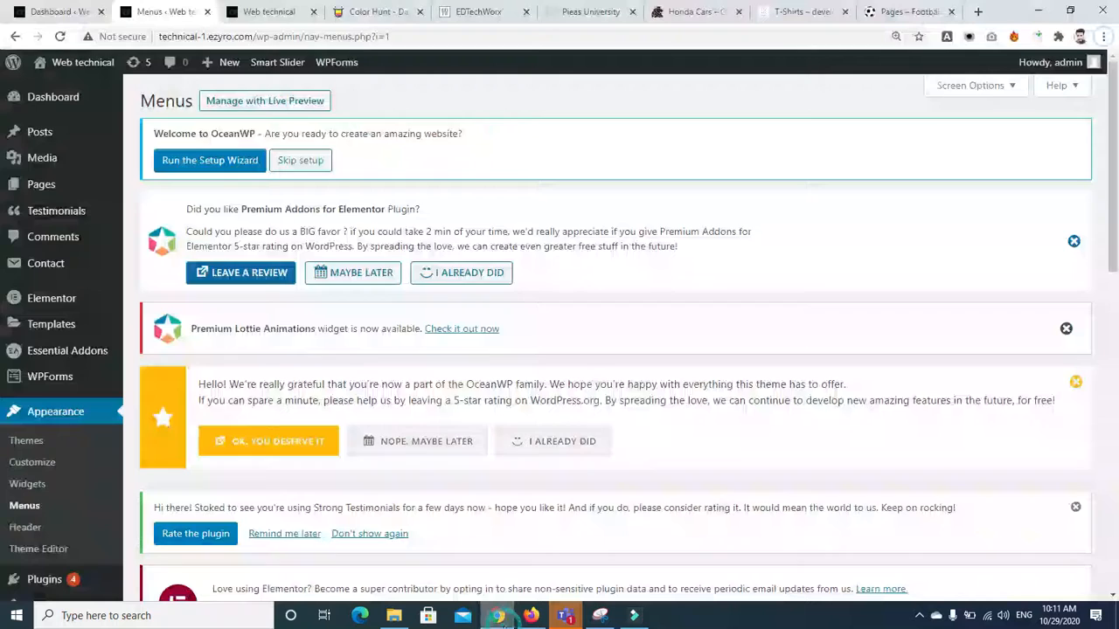
Step: Load main-menu for editing on the Menus admin page and save it
drag(1114, 195, 1115, 387)
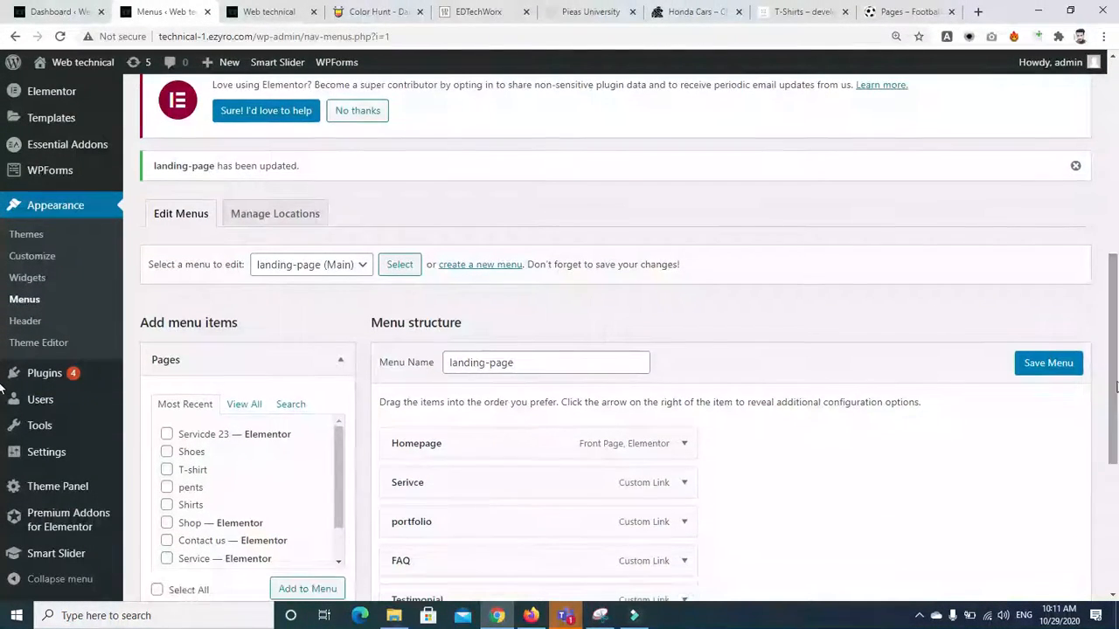
click(352, 266)
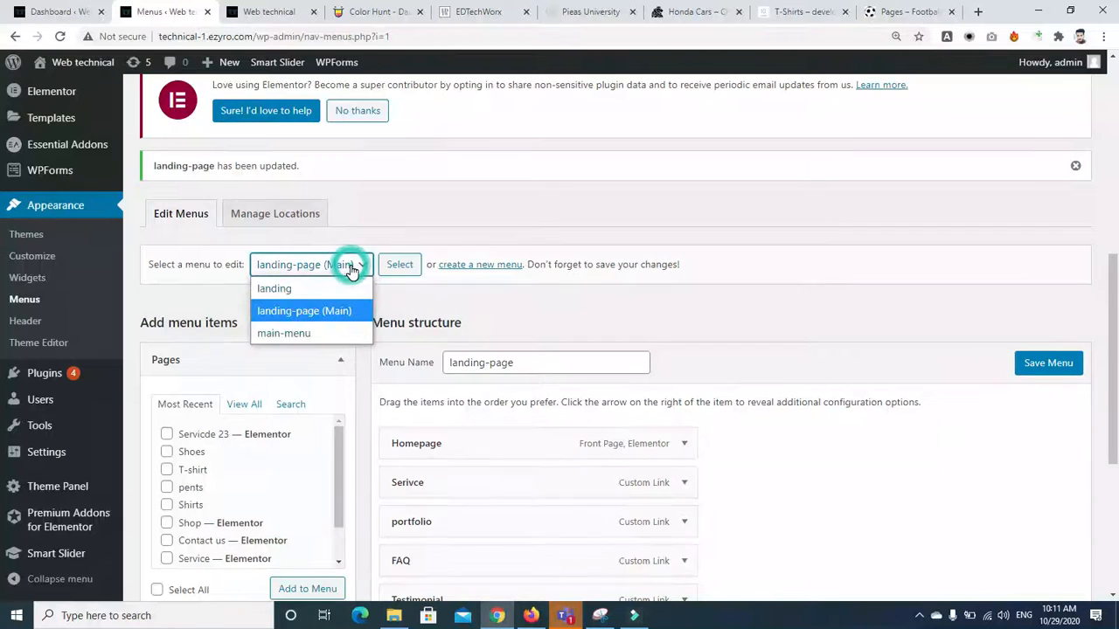
click(298, 334)
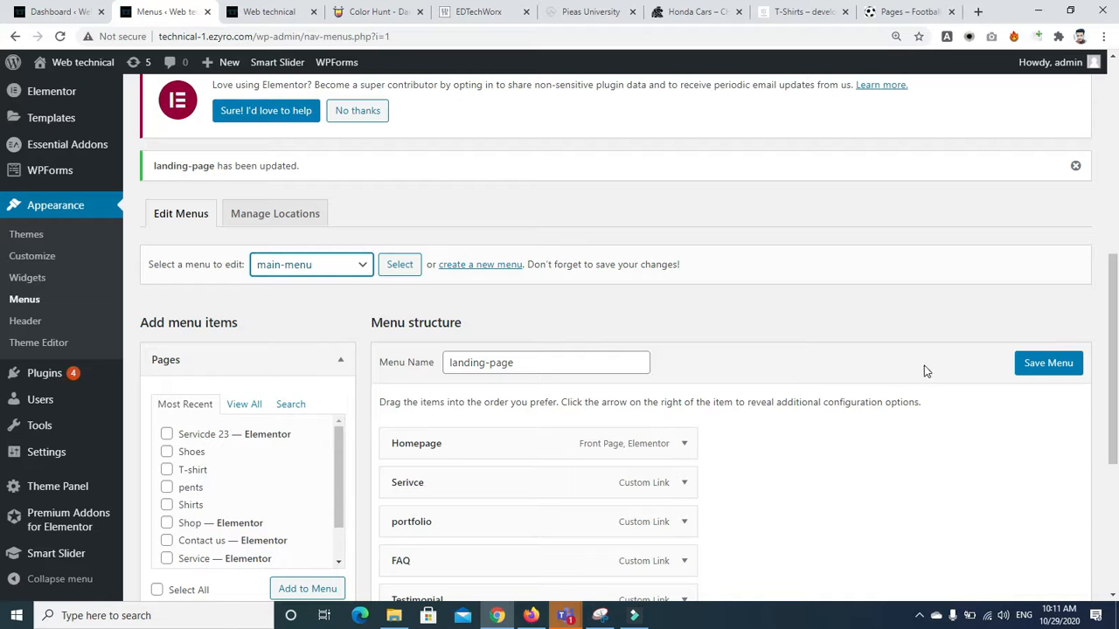
click(401, 266)
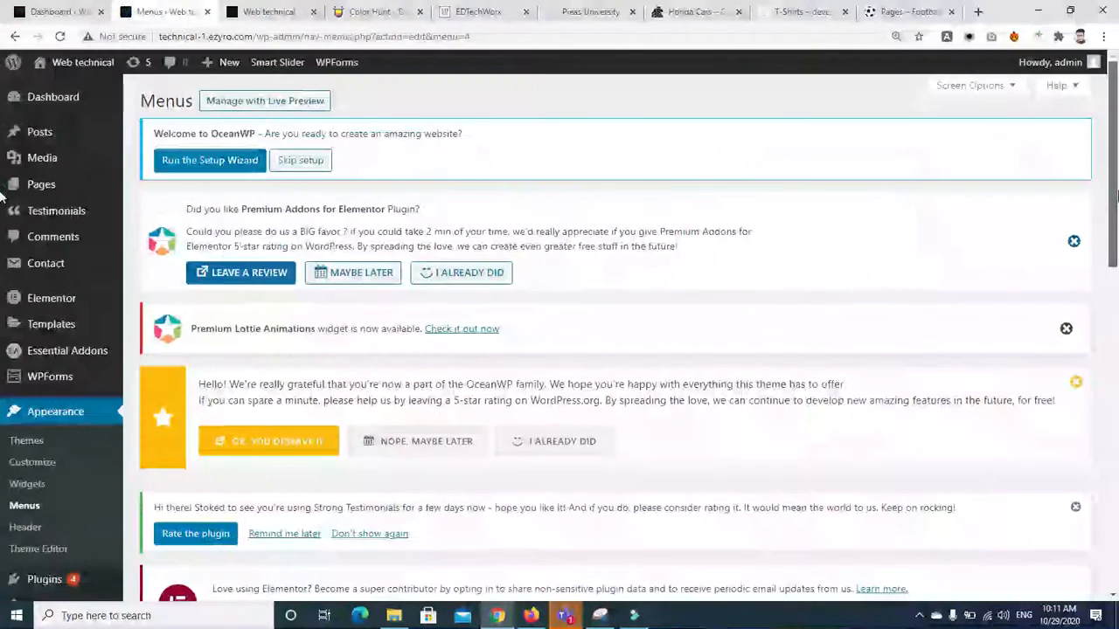
drag(1116, 192, 1117, 467)
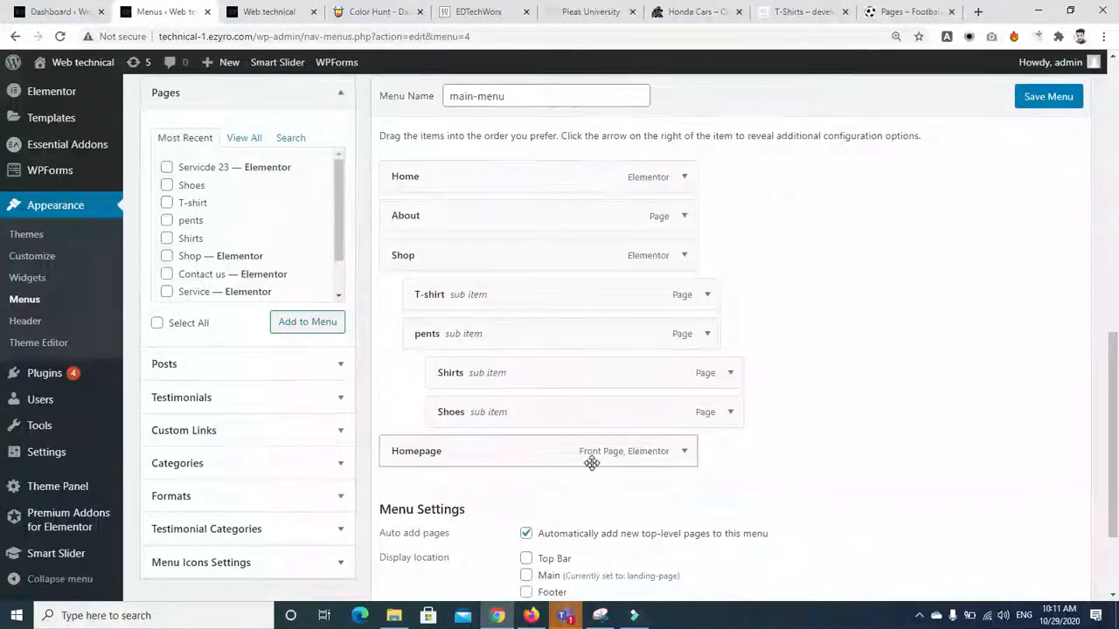
drag(1118, 393, 1117, 444)
click(1043, 520)
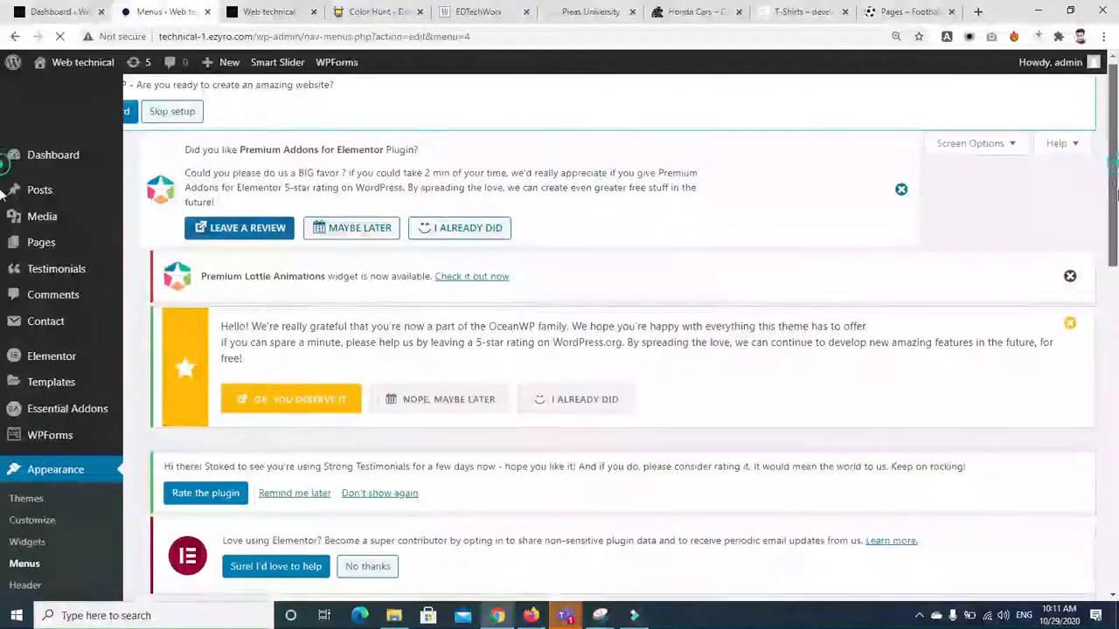
Step: Switch to the Web technical front end and reload its homepage to check the header navigation
drag(1117, 194, 1117, 231)
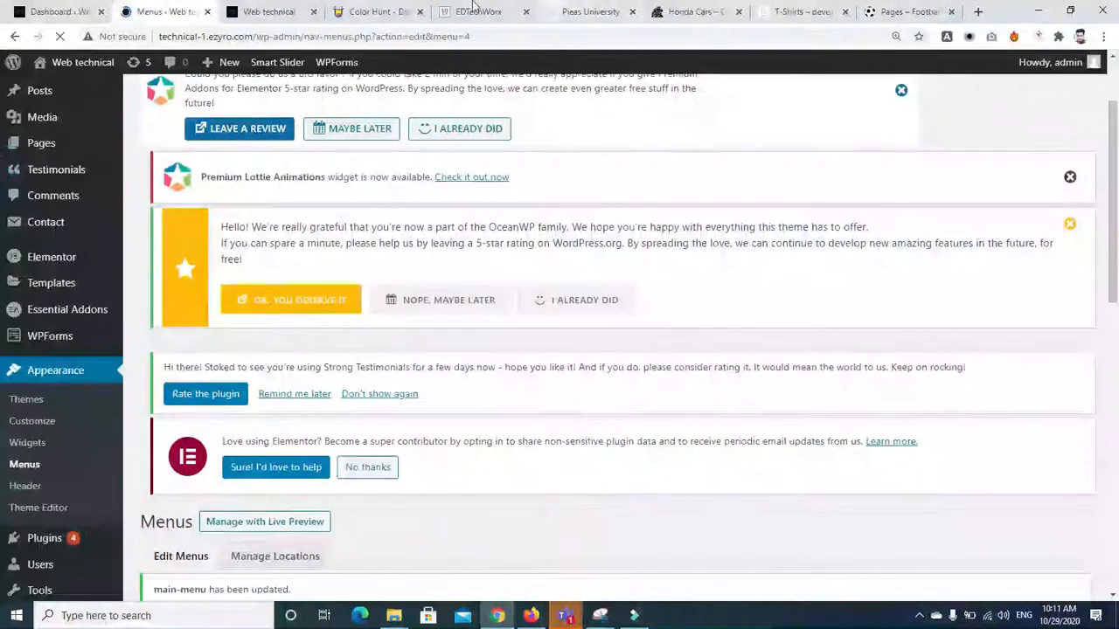
click(269, 10)
click(58, 36)
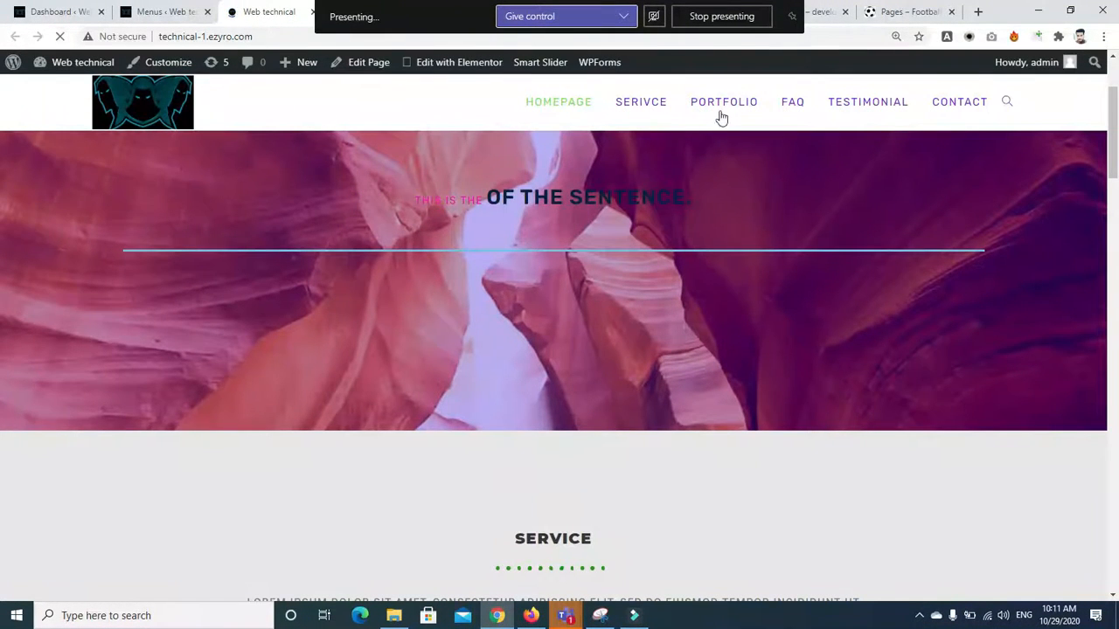
click(302, 37)
key(Return)
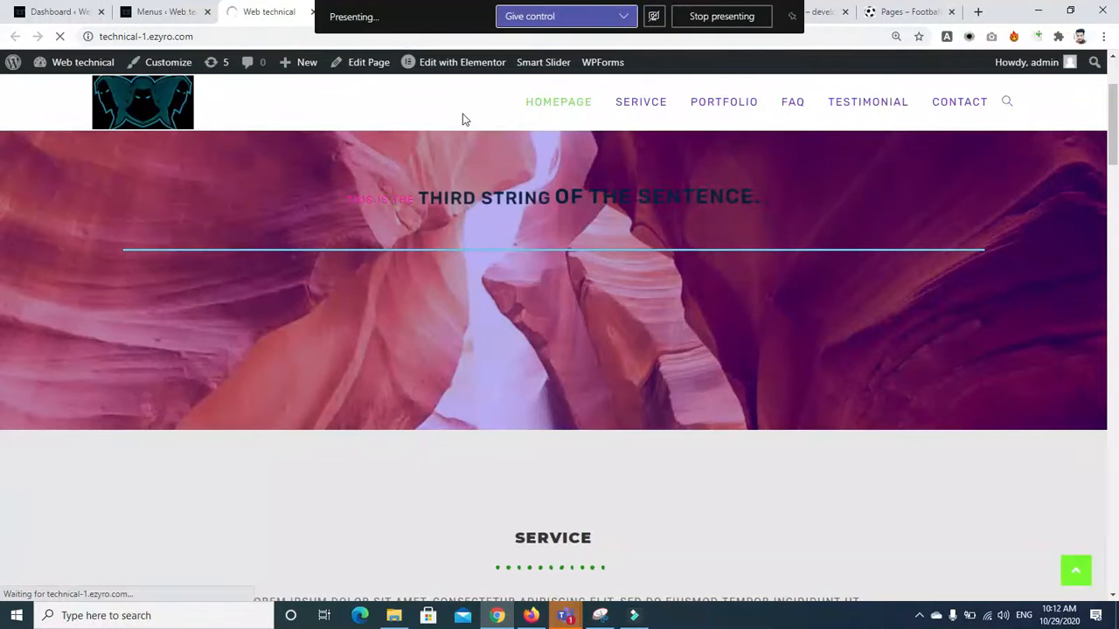
Step: Return to the Menus admin page and open the Reading settings in a new tab
click(166, 13)
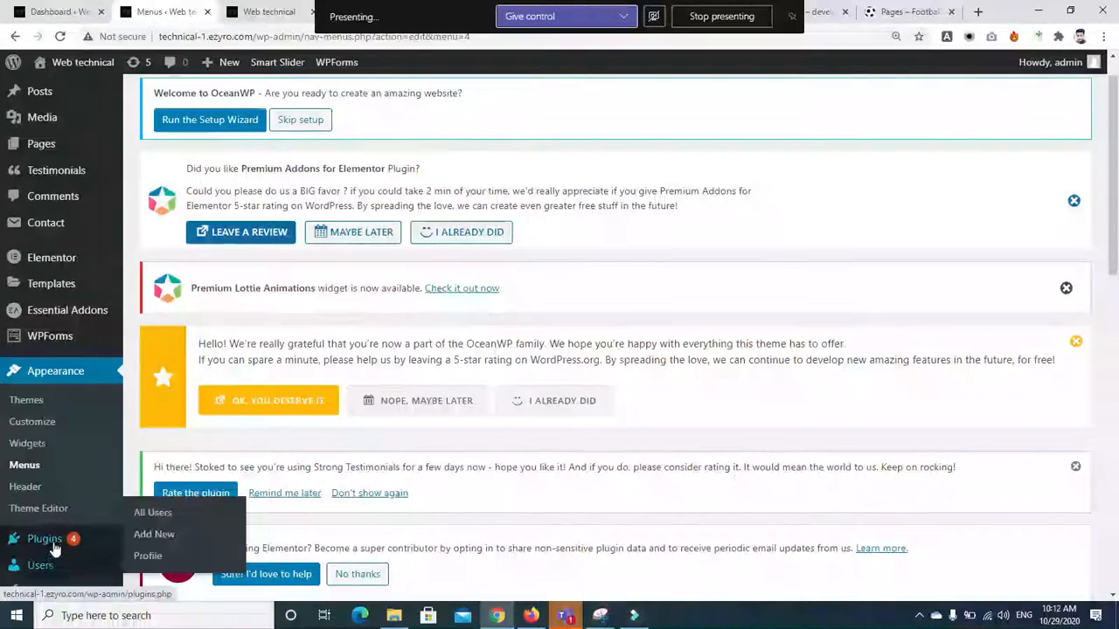
scroll(699, 358, down, 3)
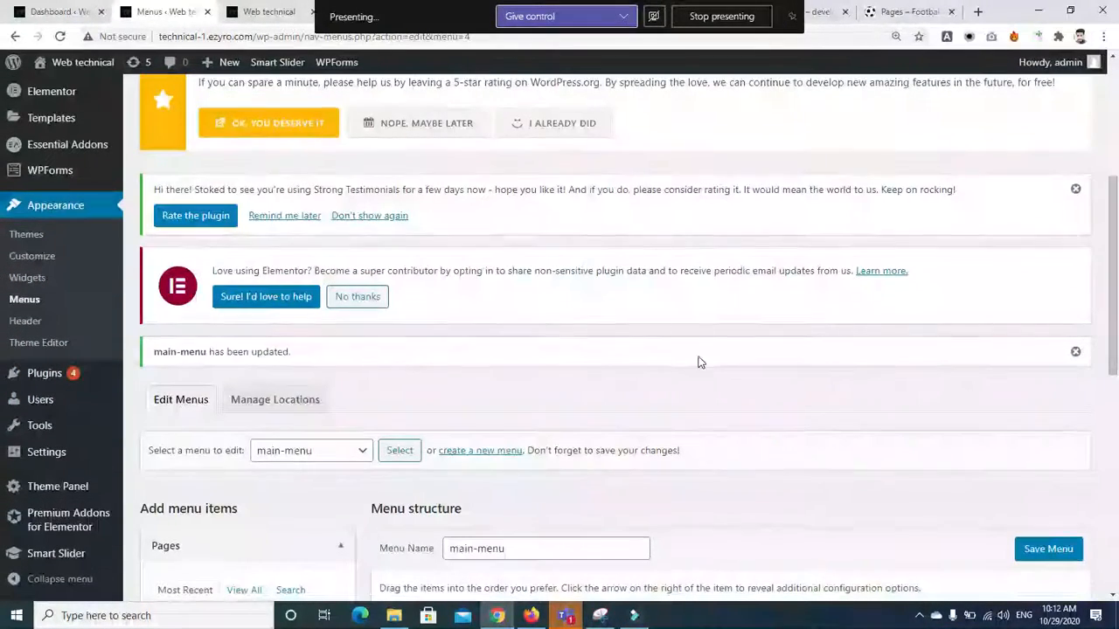
mouse_move(42, 456)
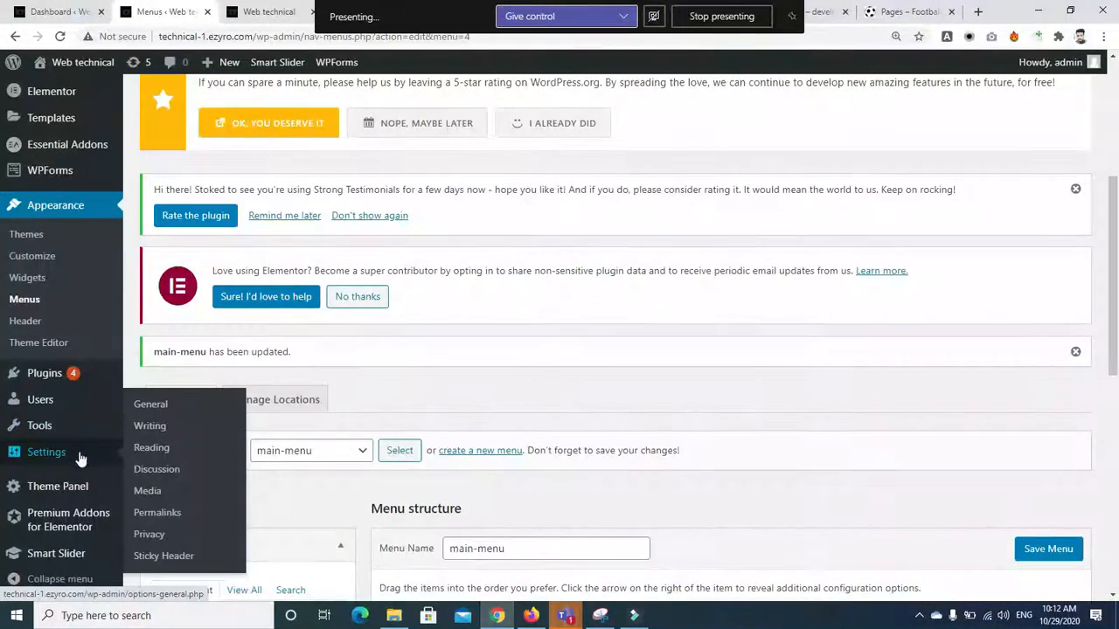
right_click(153, 450)
click(175, 461)
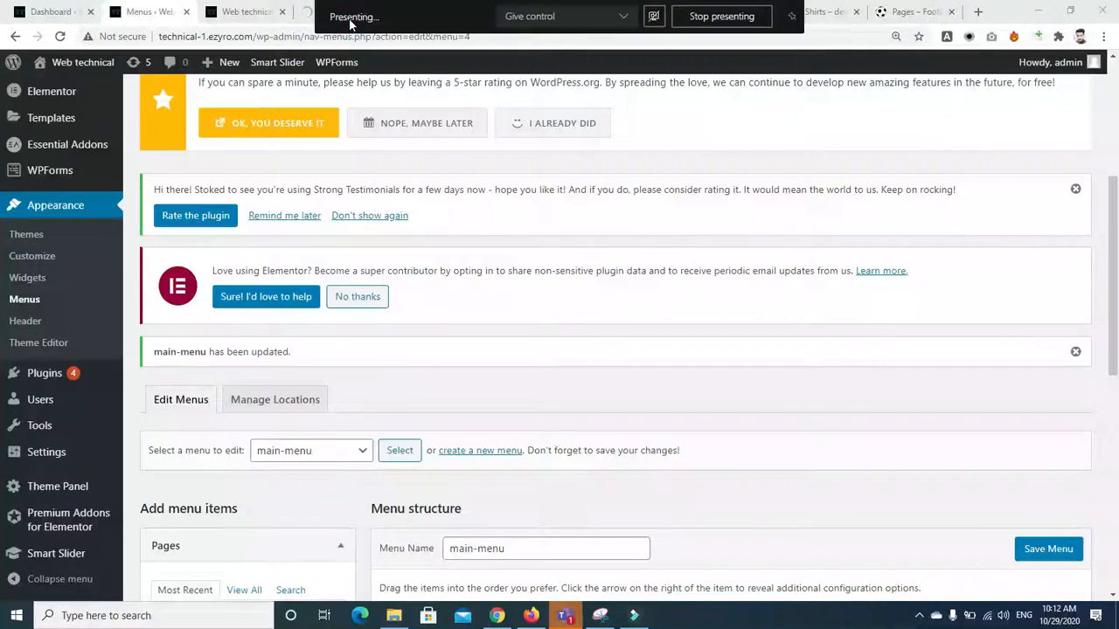
click(306, 12)
Step: Set the static homepage to the Home page and save the Reading settings
scroll(834, 356, down, 5)
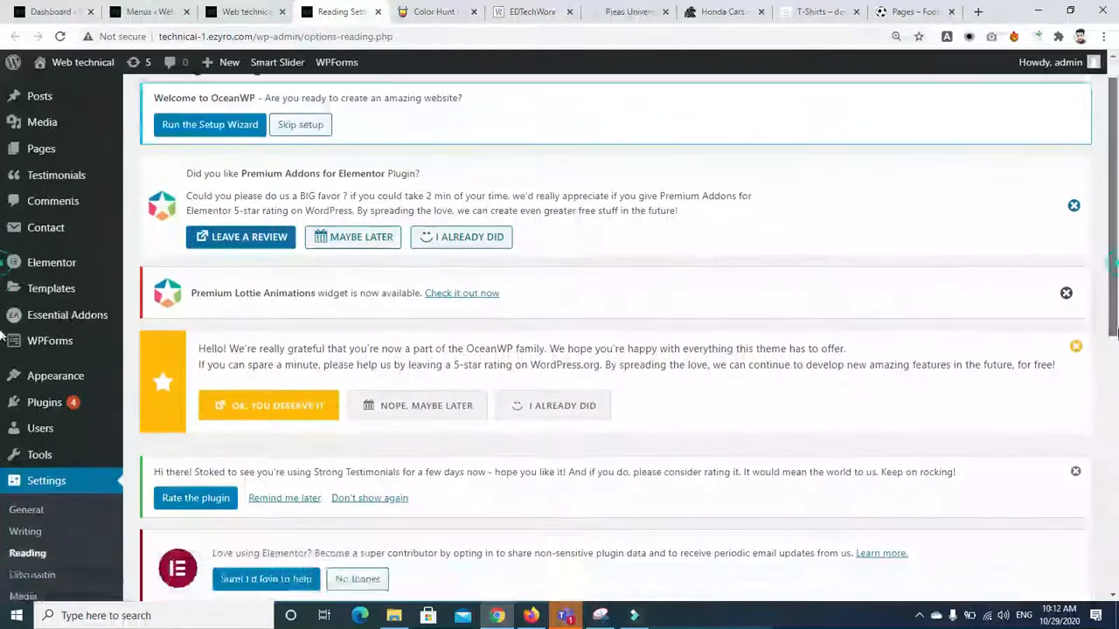
click(449, 342)
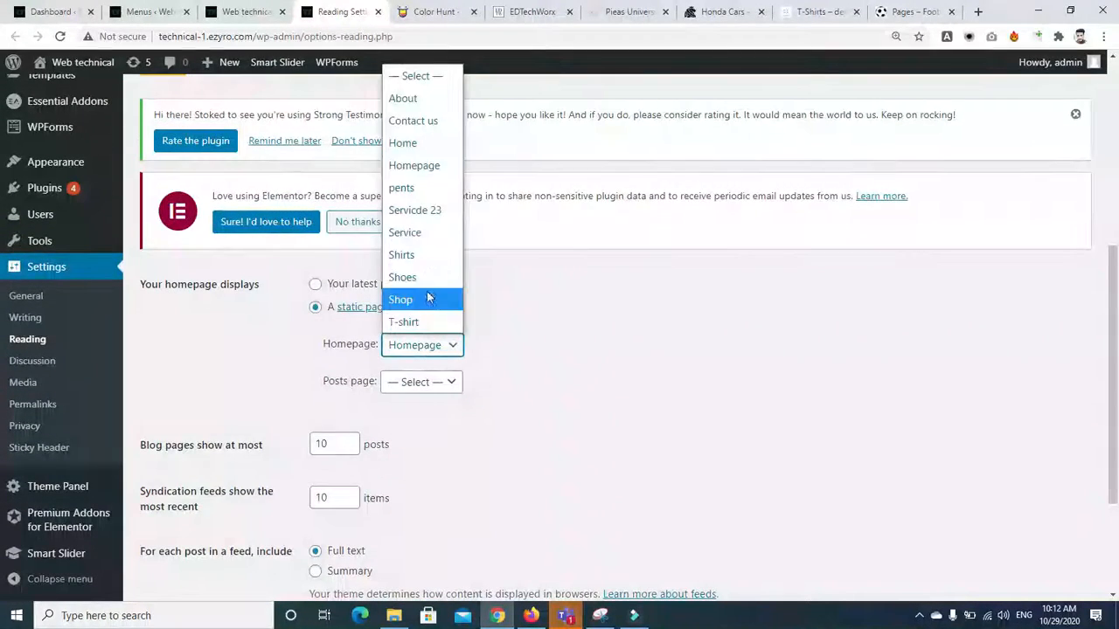
click(415, 145)
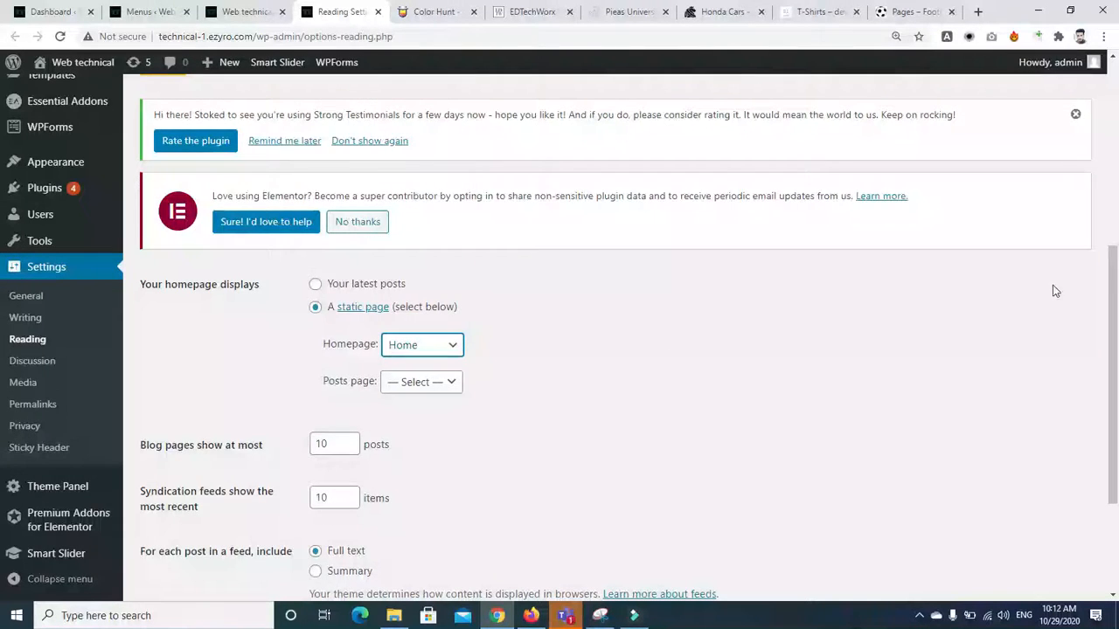
scroll(1054, 291, down, 2)
click(171, 521)
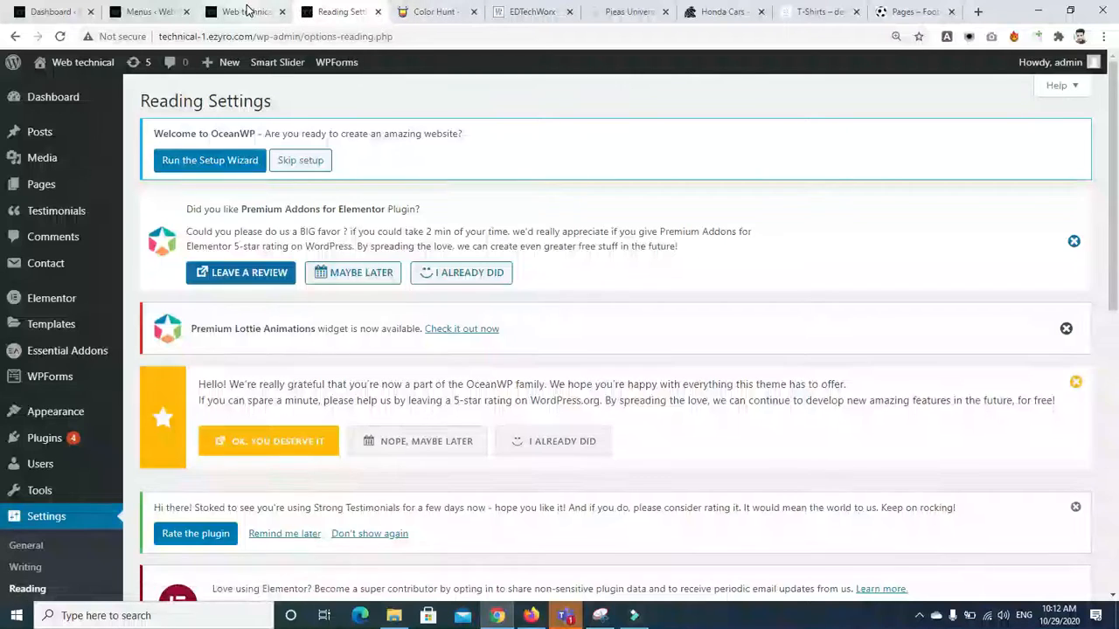
Step: Reload the site's front page and compare its header navigation links with the items in main-menu
click(245, 11)
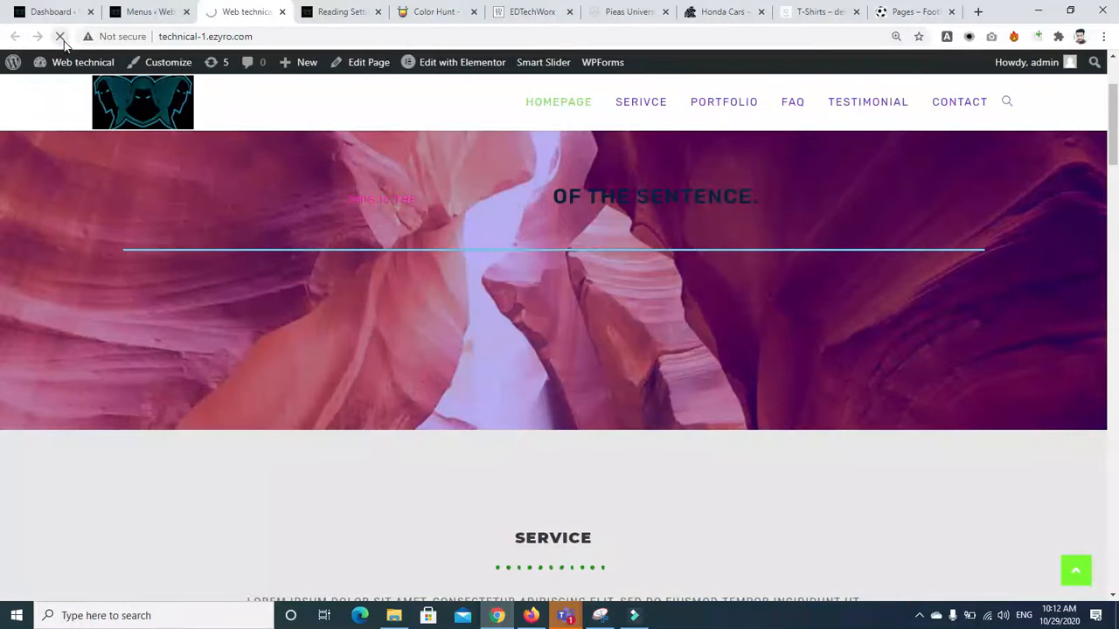
click(61, 36)
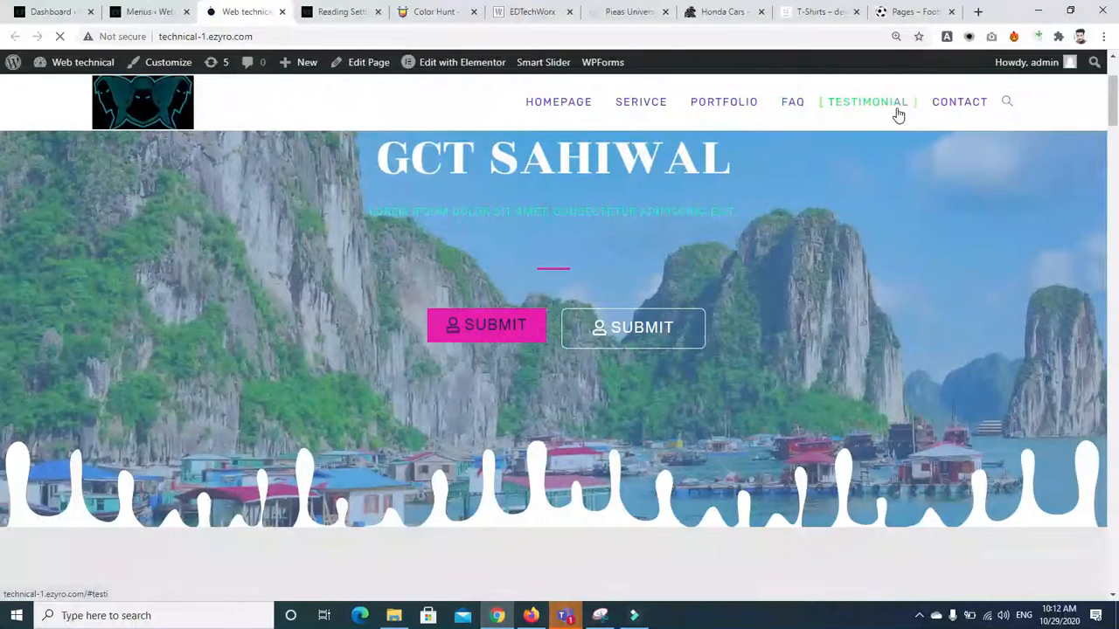
click(146, 12)
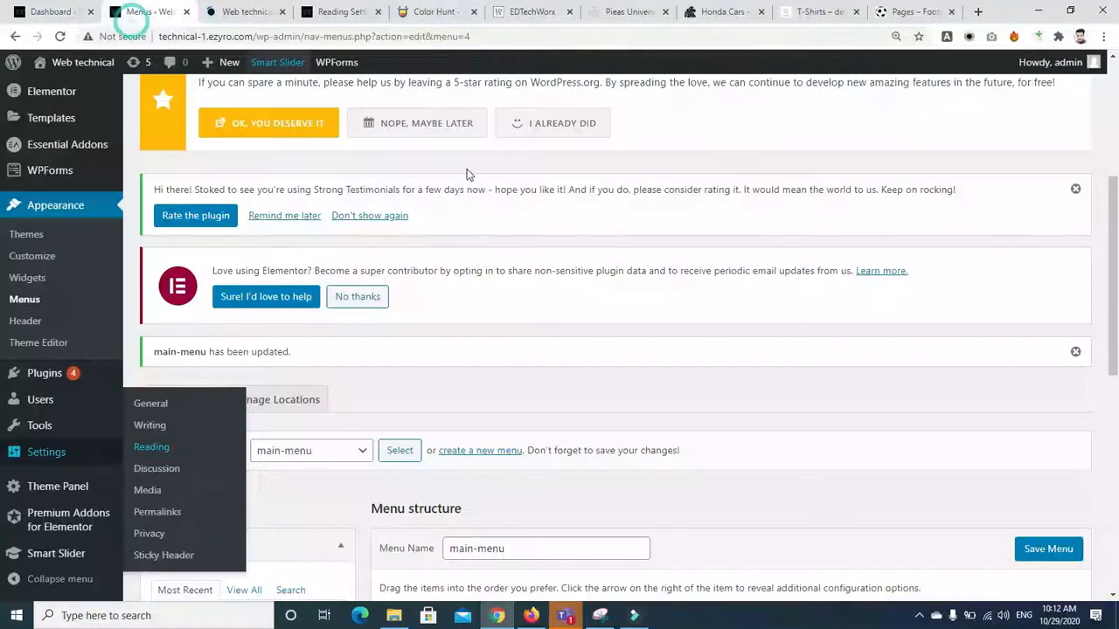
scroll(541, 272, down, 4)
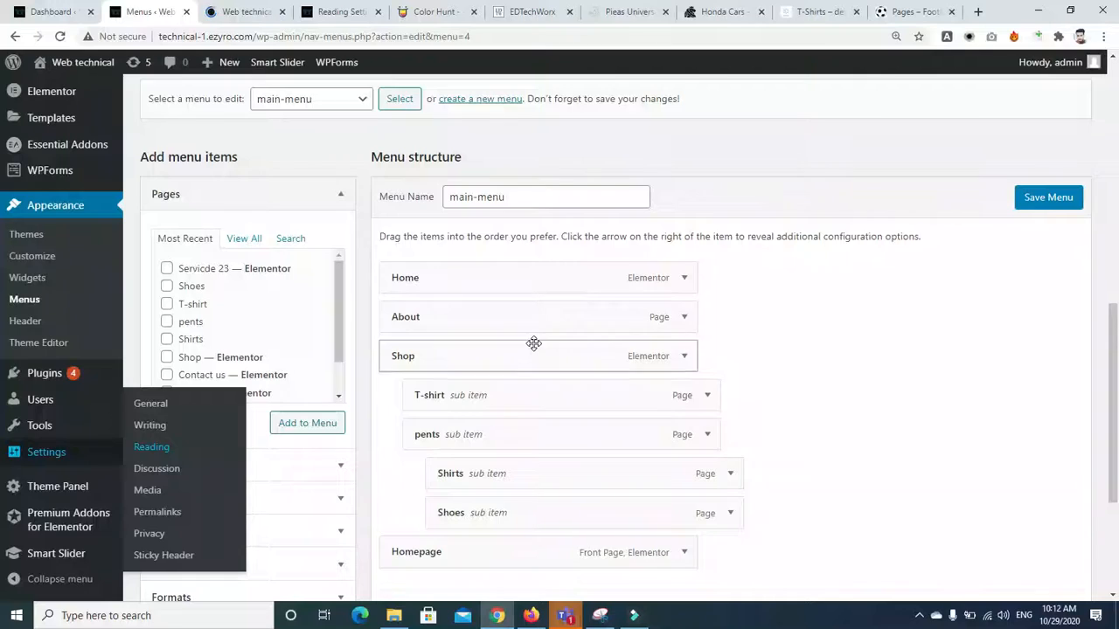
click(261, 13)
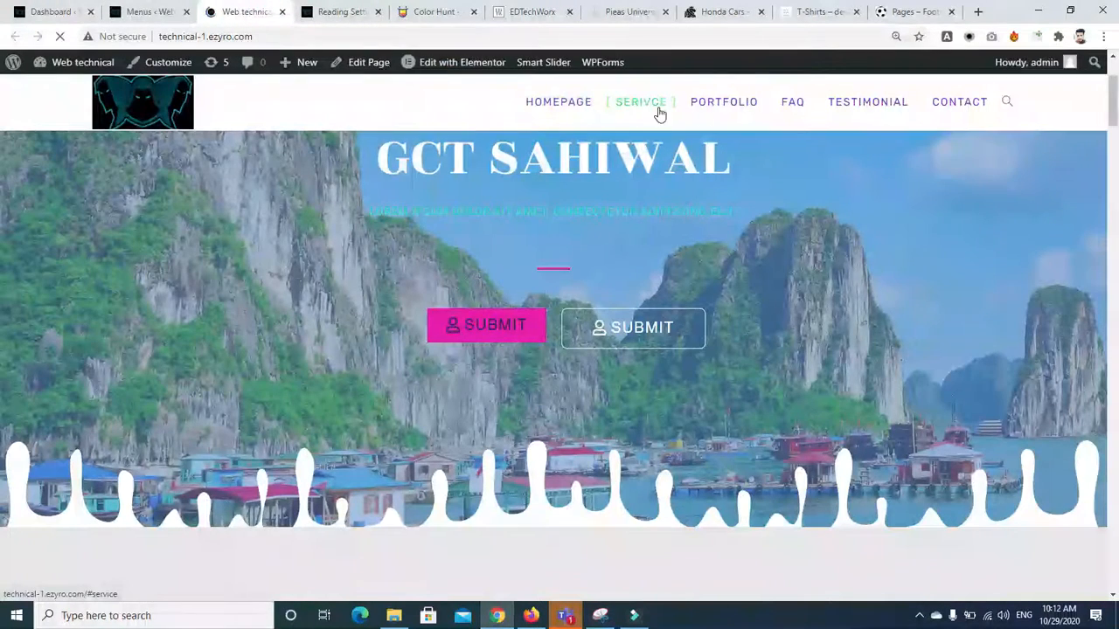
click(734, 105)
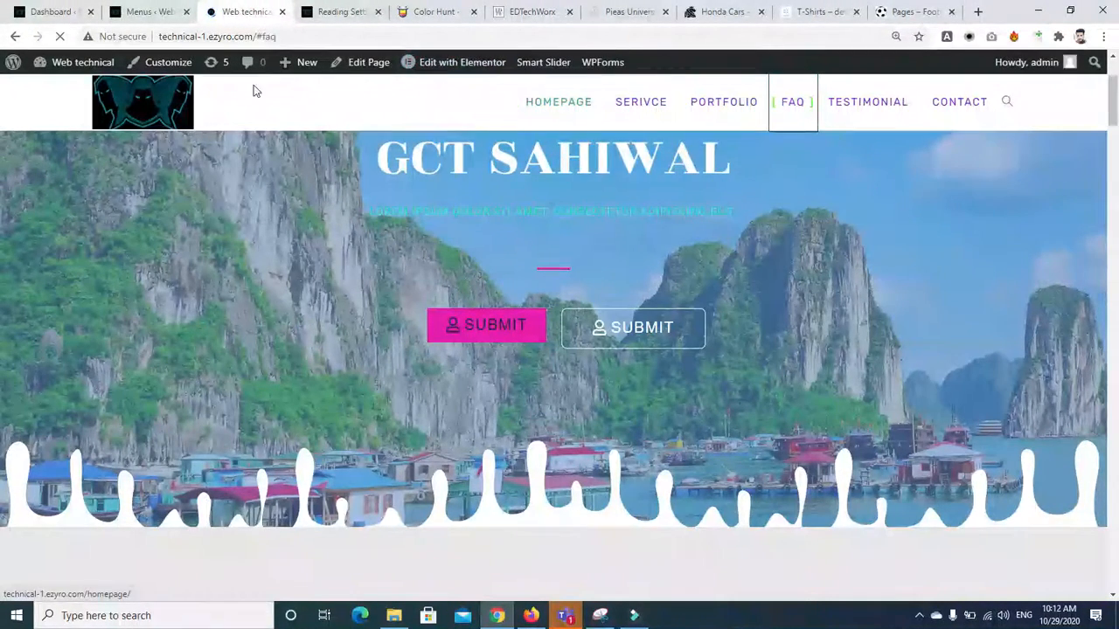
Step: Assign main-menu to the Main display location in the Menus admin page and save the menu
click(165, 14)
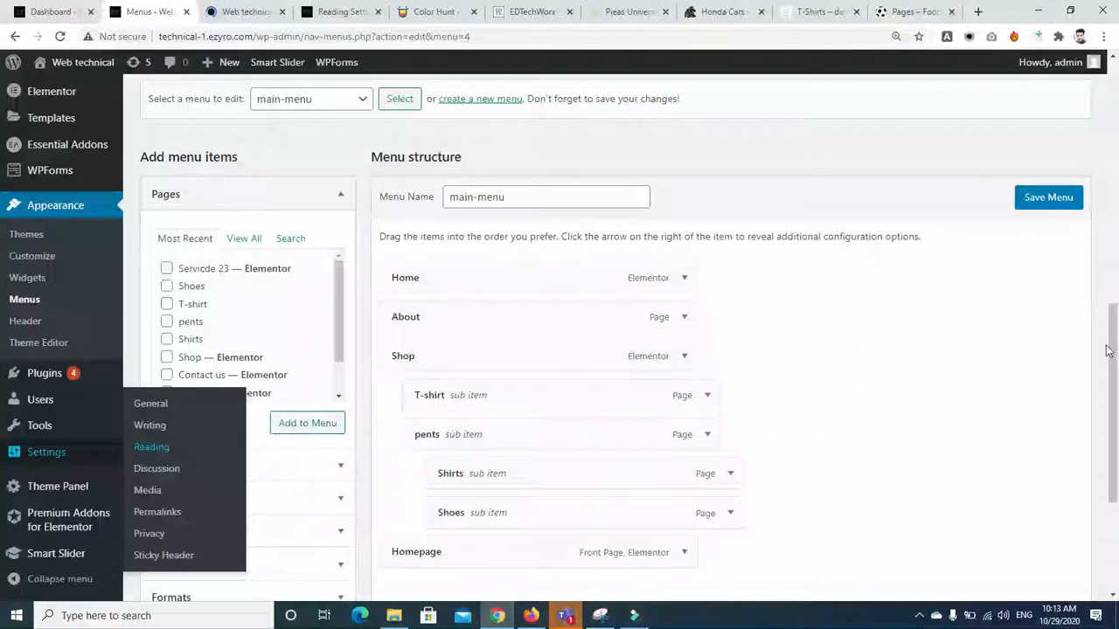
drag(1106, 350, 1116, 422)
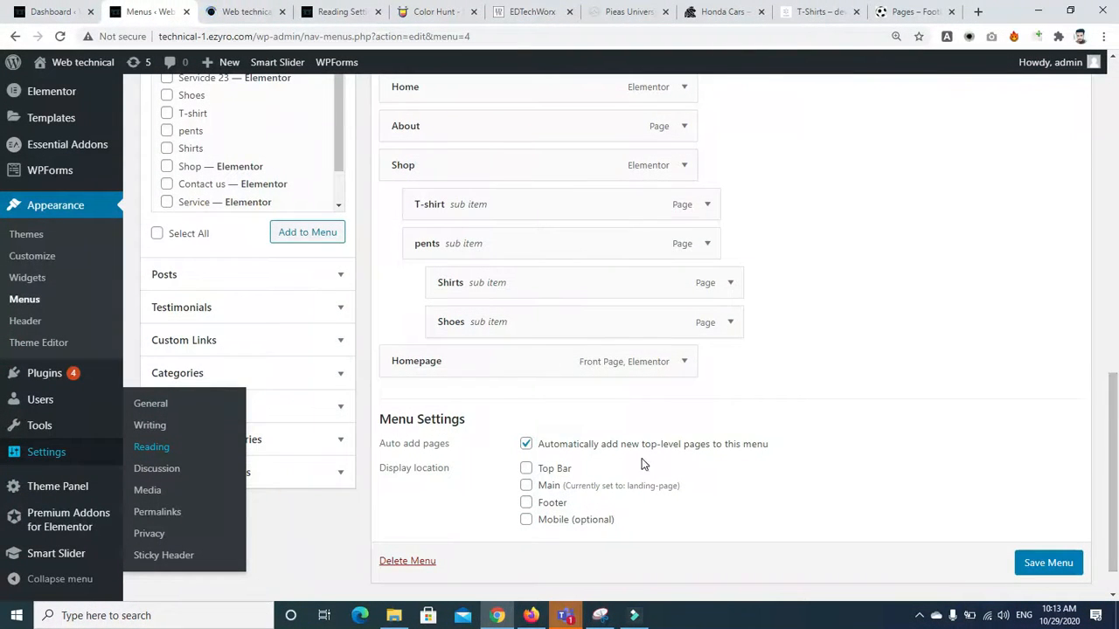
click(525, 486)
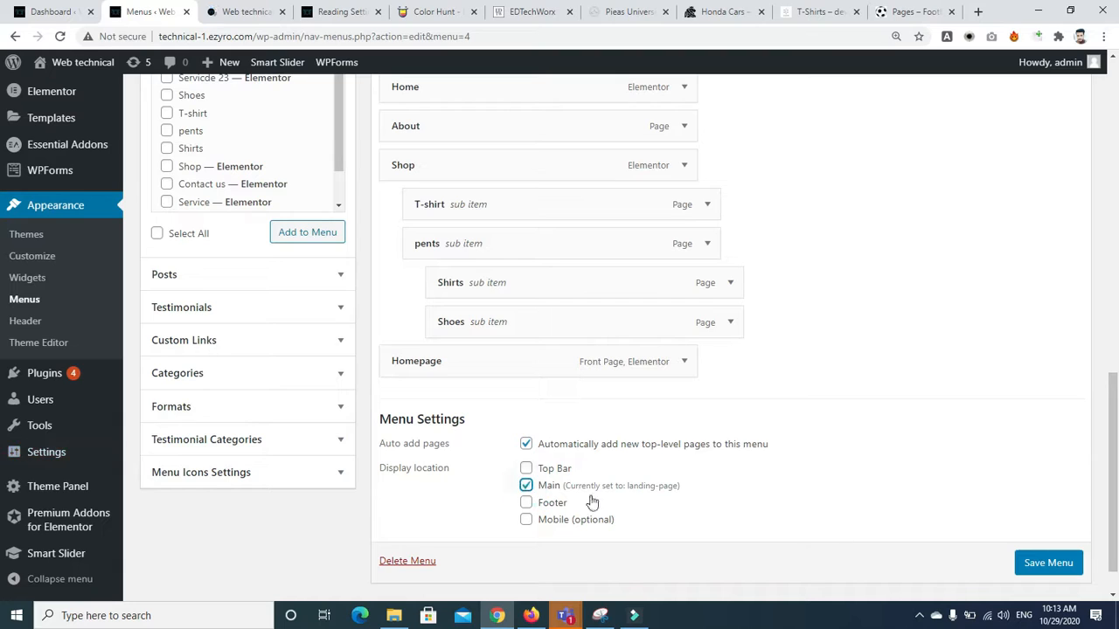
click(1053, 565)
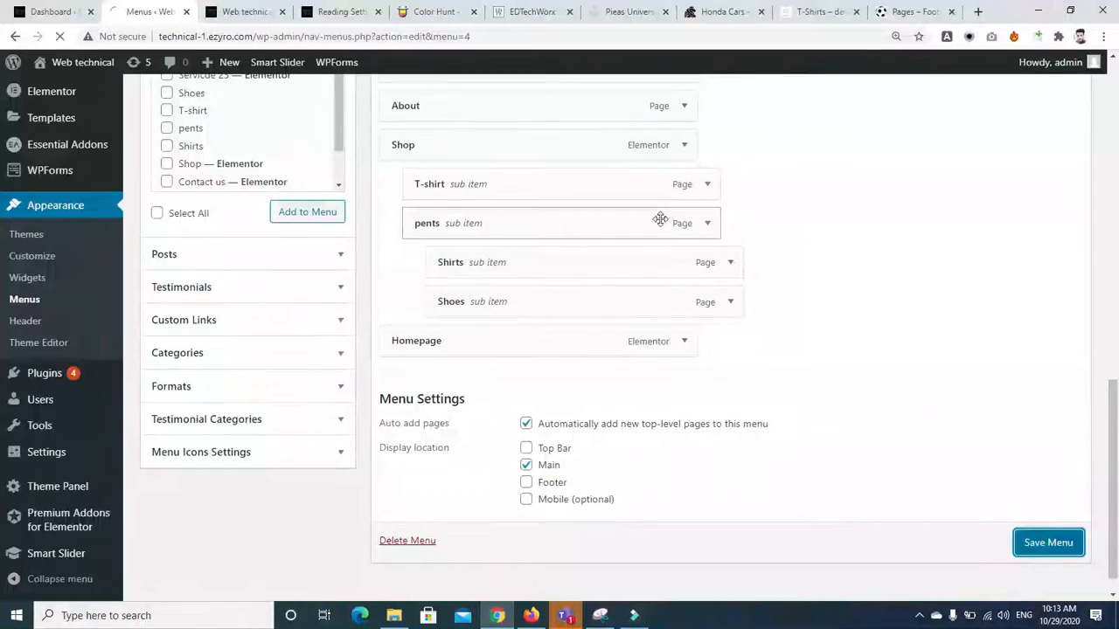
Step: Reload the site's front end to check the header navigation and view the Homepage page through its header link
click(237, 11)
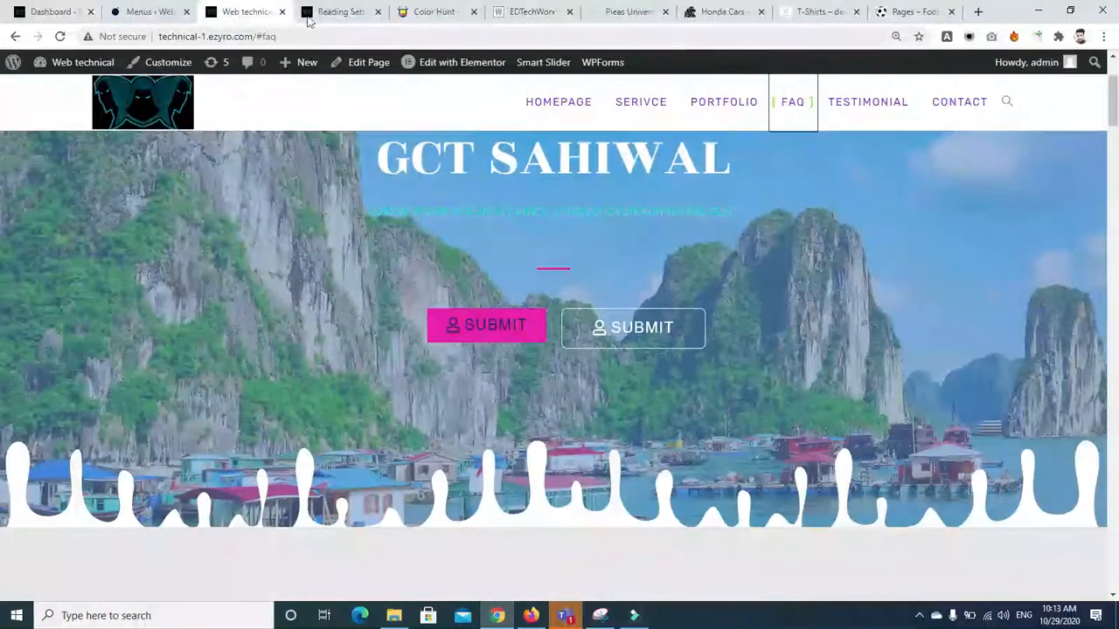
click(333, 15)
click(230, 13)
click(61, 37)
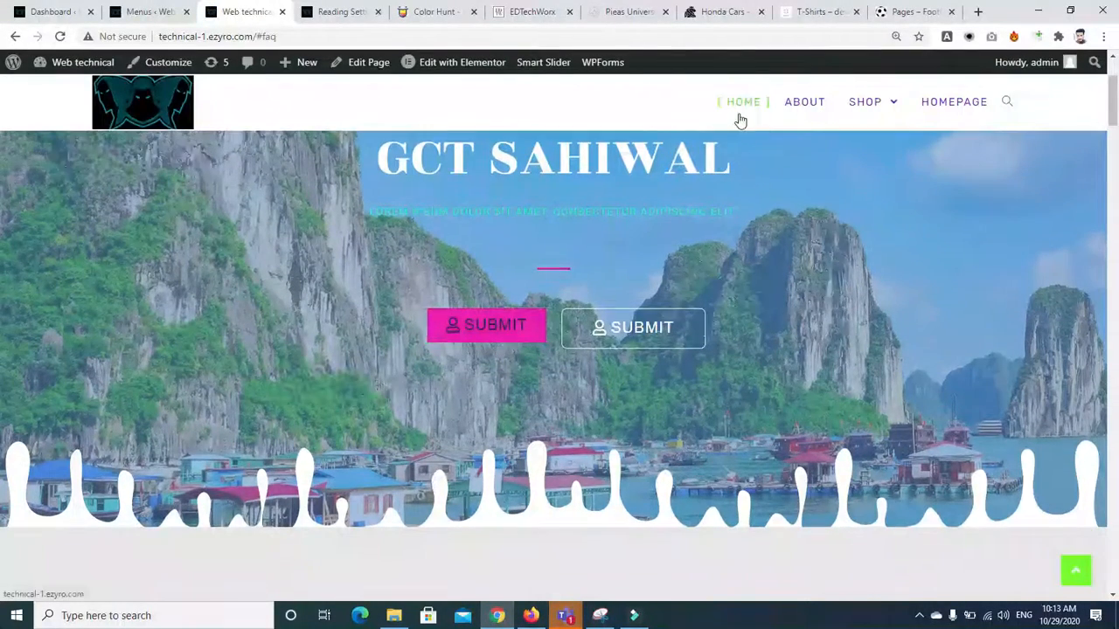
click(944, 111)
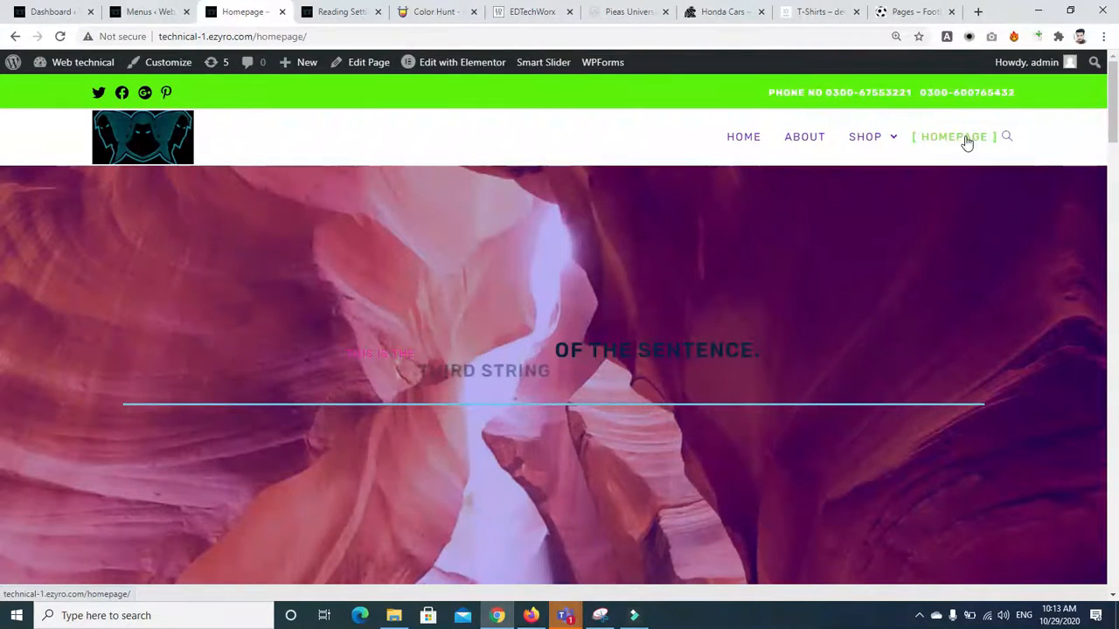
drag(1117, 114, 1117, 31)
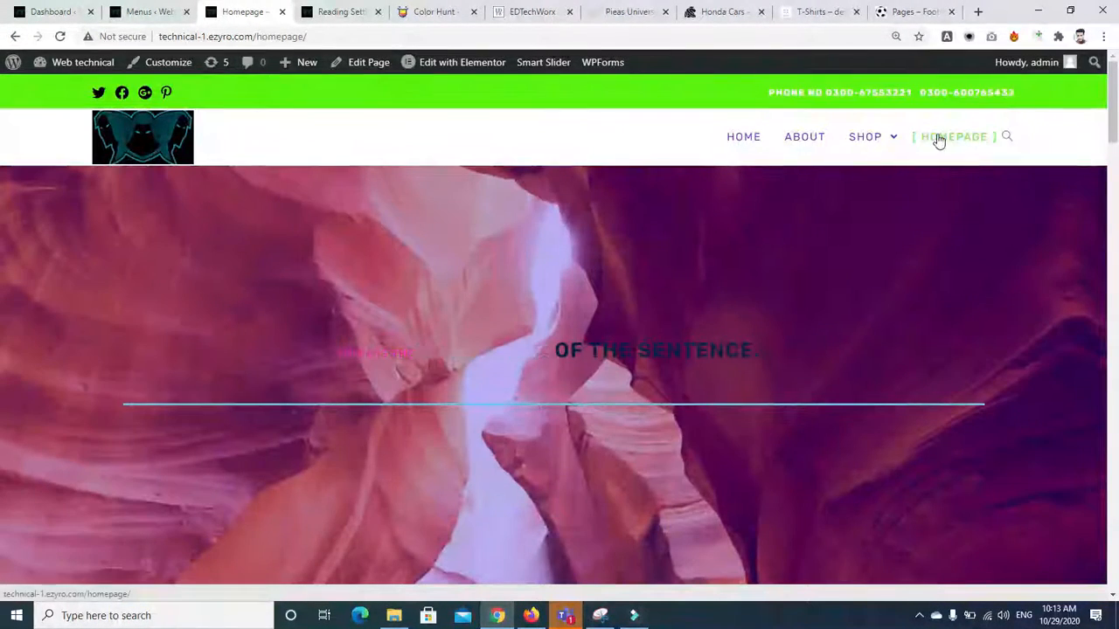
Step: Open the Pages list in a new tab from the Menus admin page and open the Homepage page for editing
click(122, 9)
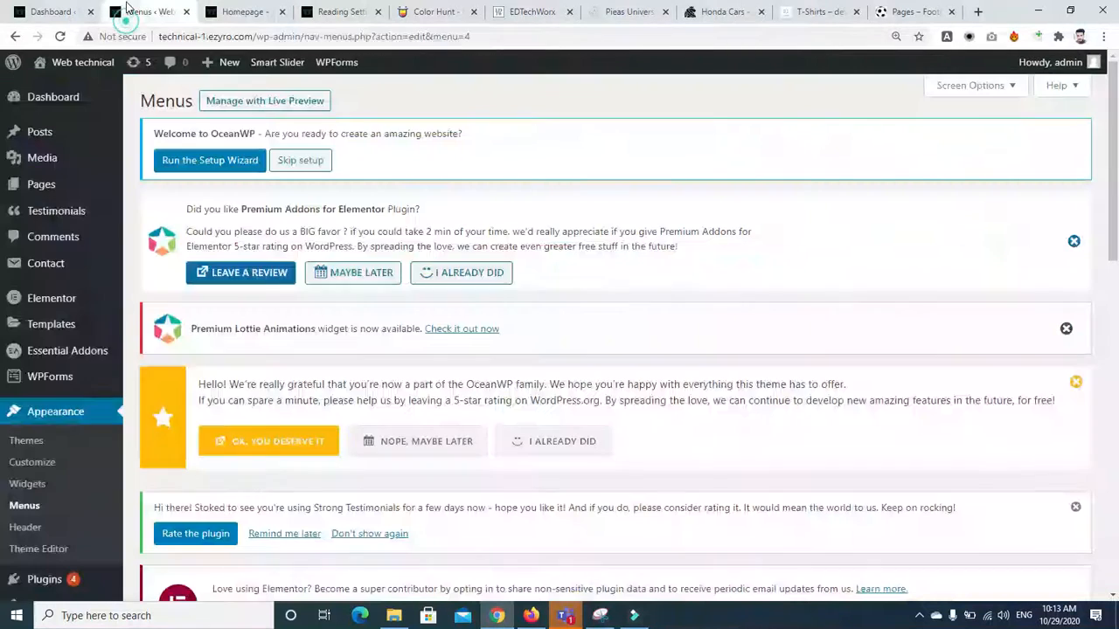
right_click(54, 192)
click(77, 200)
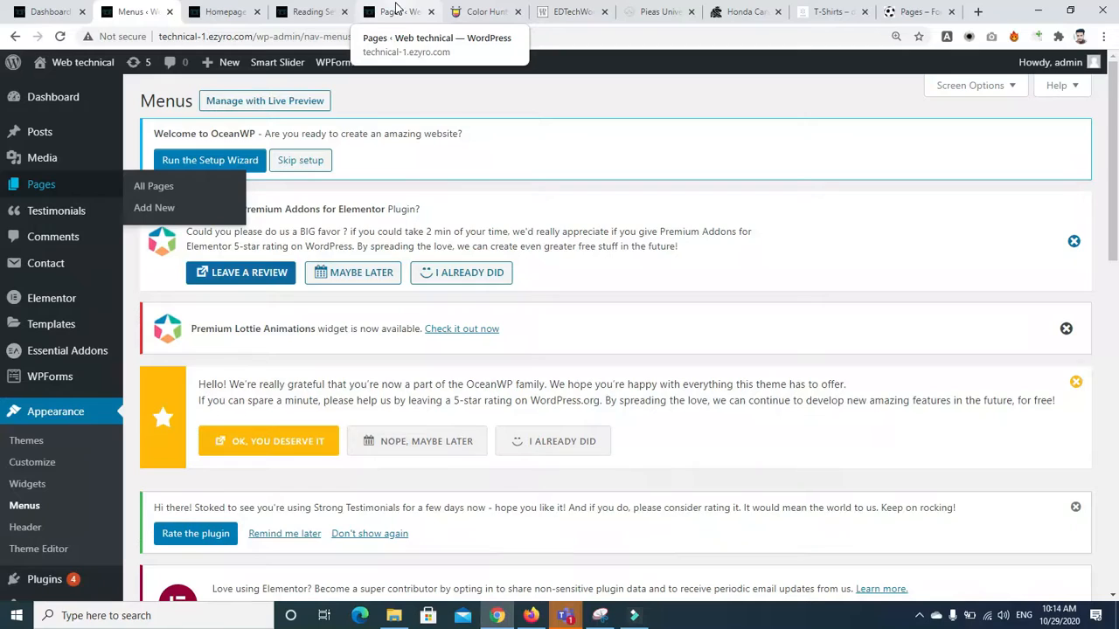
click(393, 11)
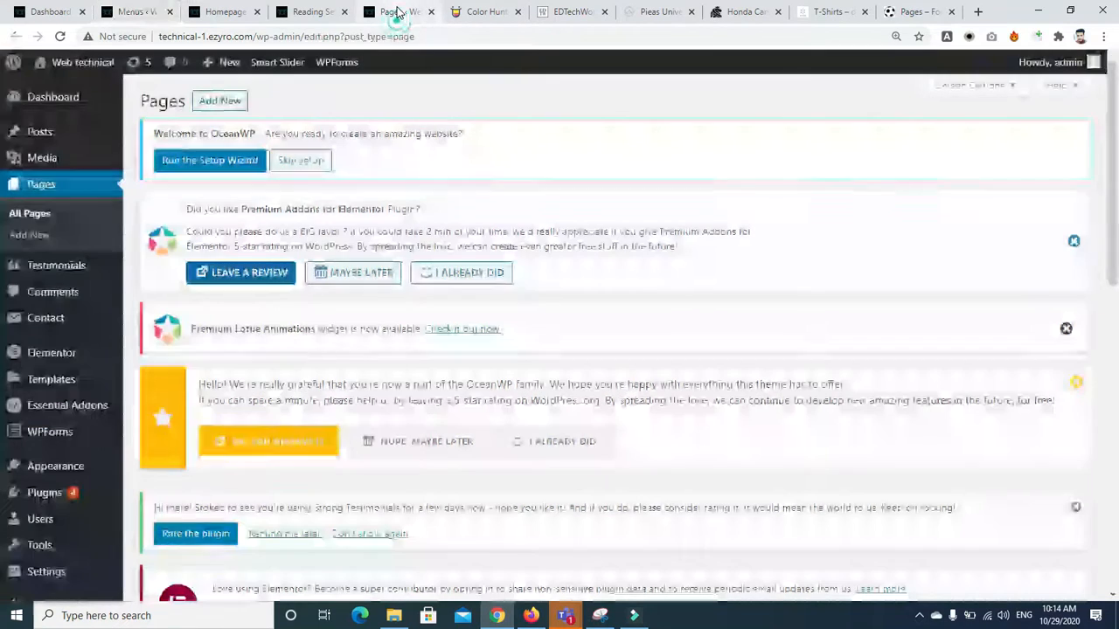
scroll(846, 241, down, 10)
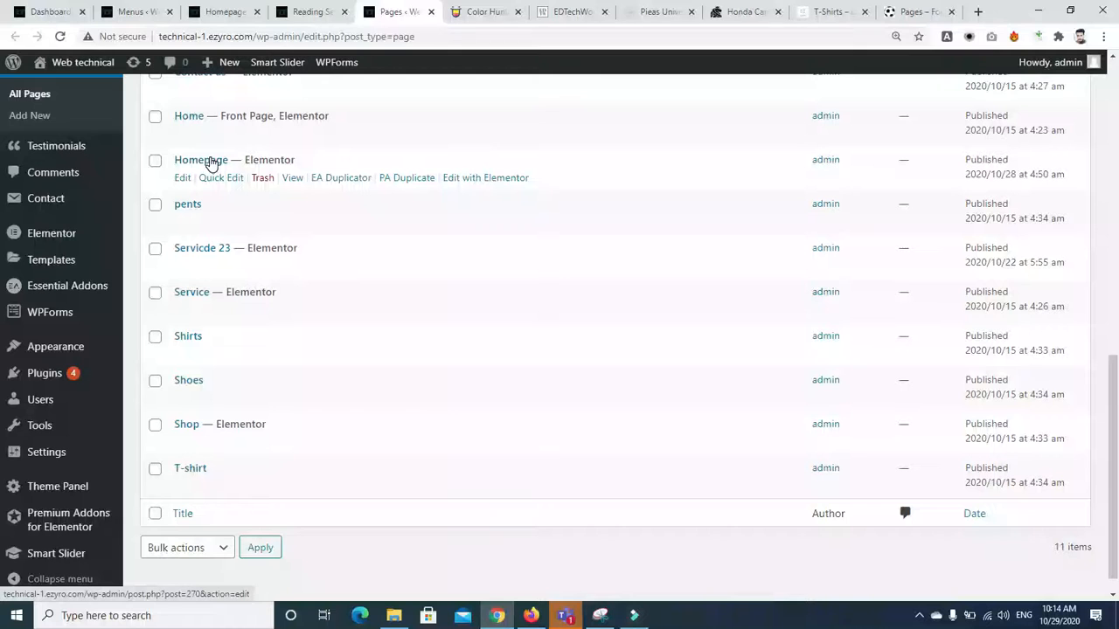
click(181, 179)
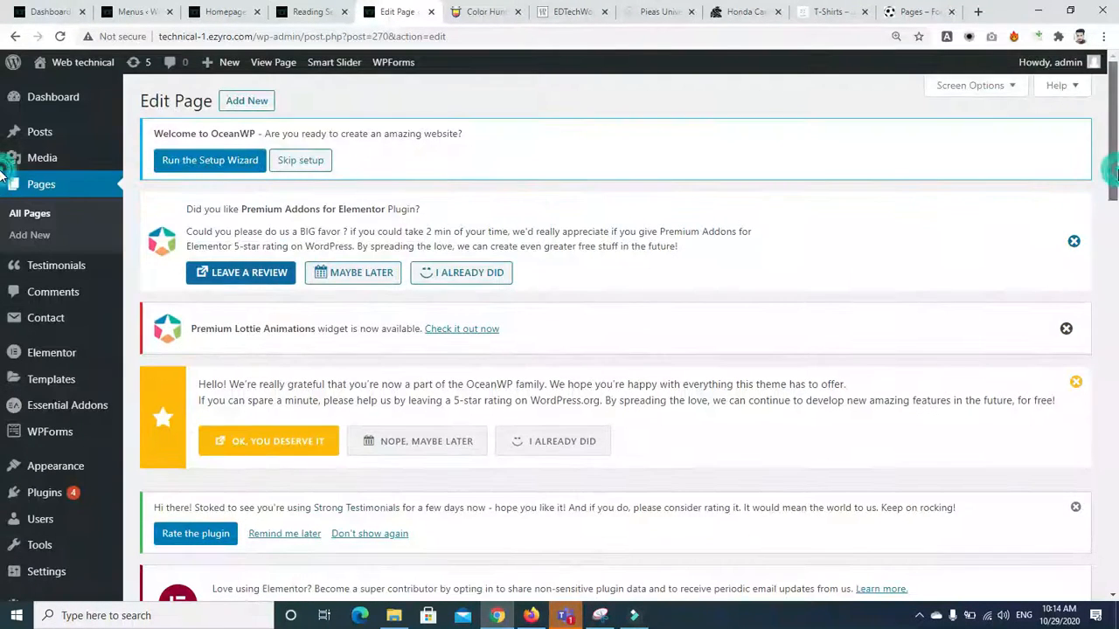
Step: Set the Homepage page's Header Style to Custom Header in its OceanWP header settings and check the template selection
scroll(2, 199, down, 2)
drag(1118, 199, 1118, 398)
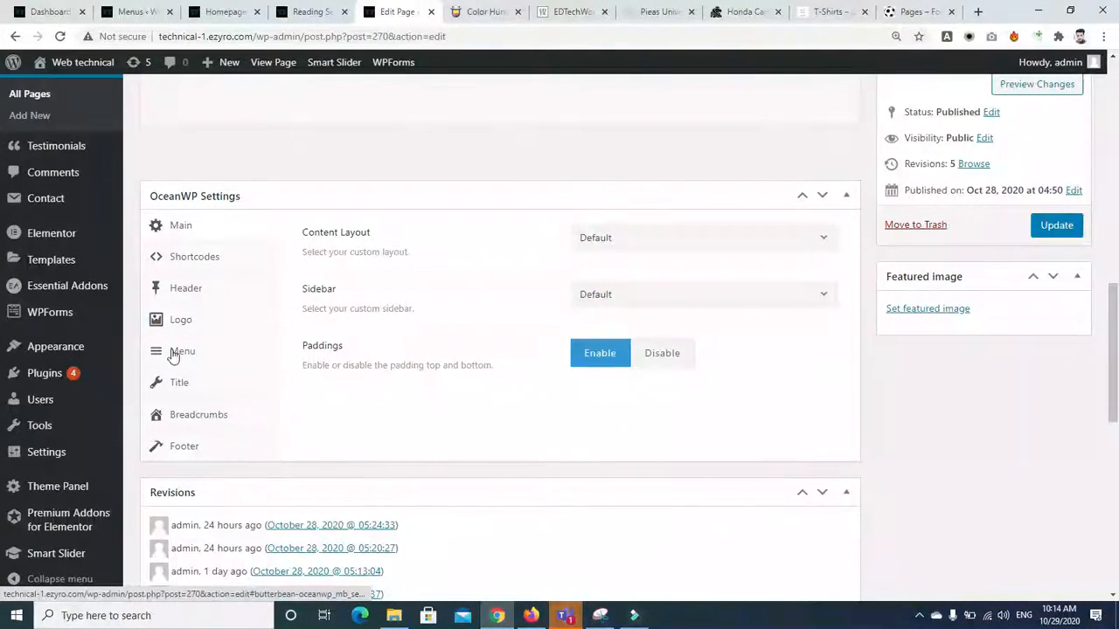
click(176, 292)
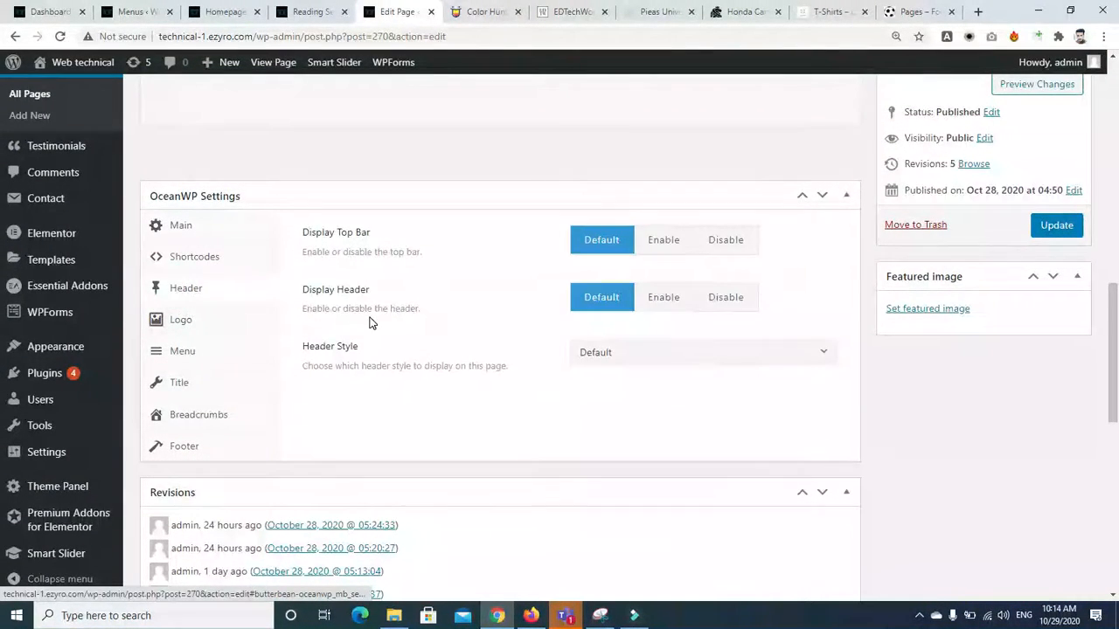
click(662, 354)
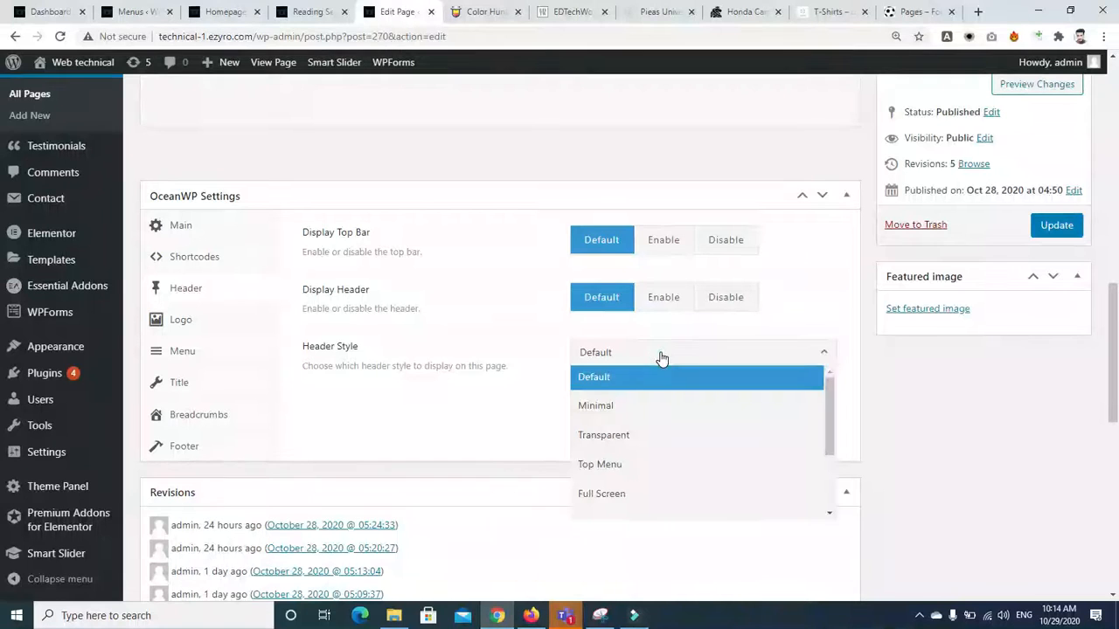
drag(828, 395, 831, 502)
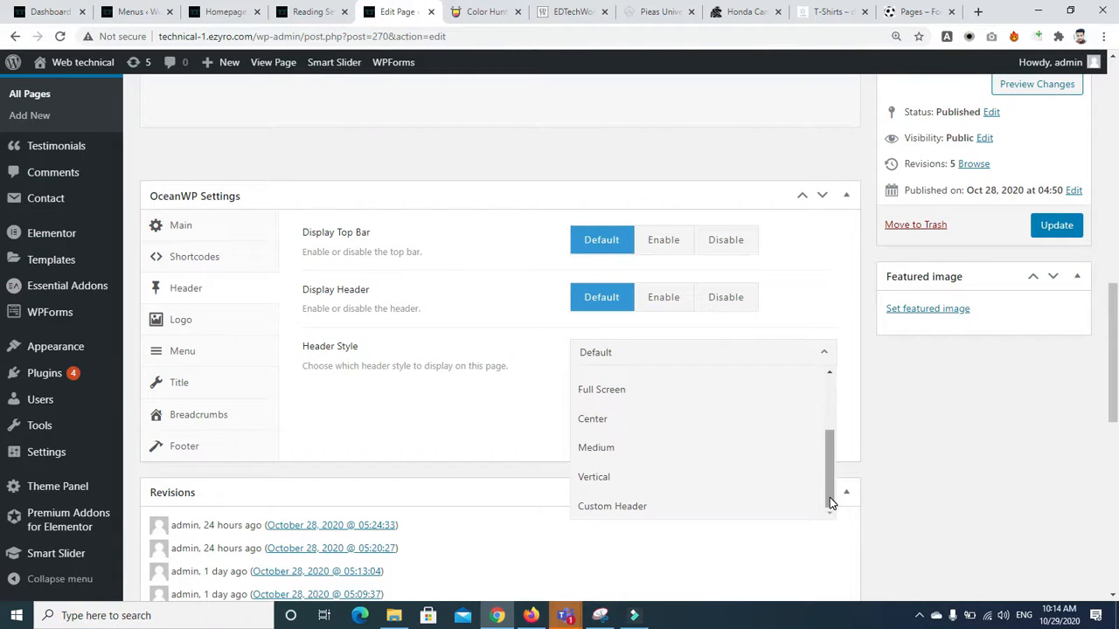
click(689, 509)
click(710, 418)
click(709, 411)
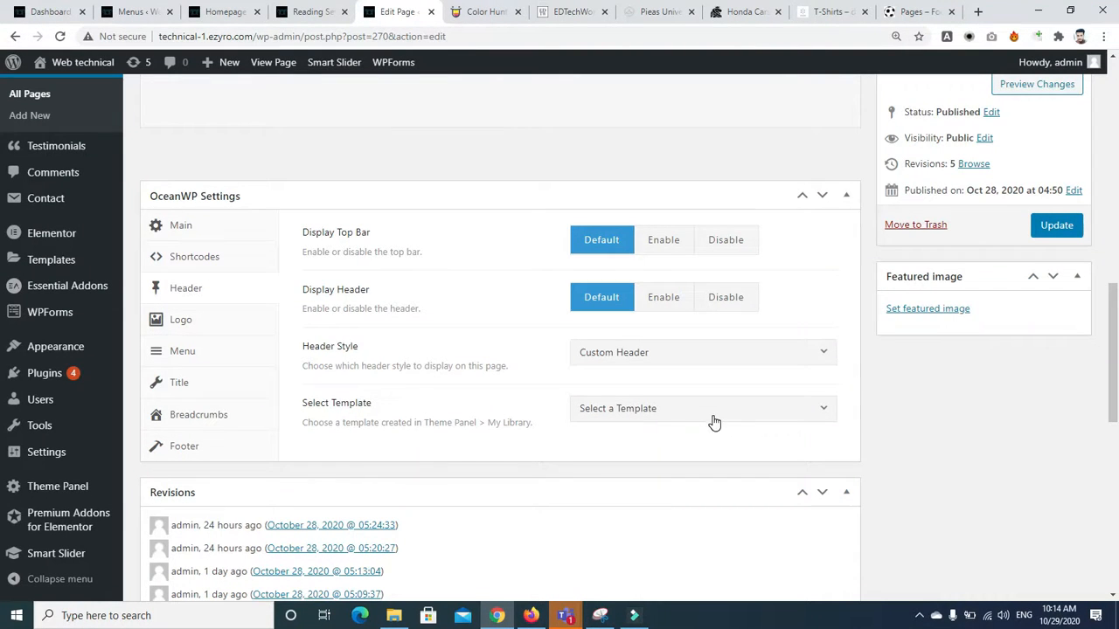
Step: Disable both the top bar and the header for the Homepage page in its OceanWP settings and update the page
click(654, 244)
click(700, 242)
click(638, 248)
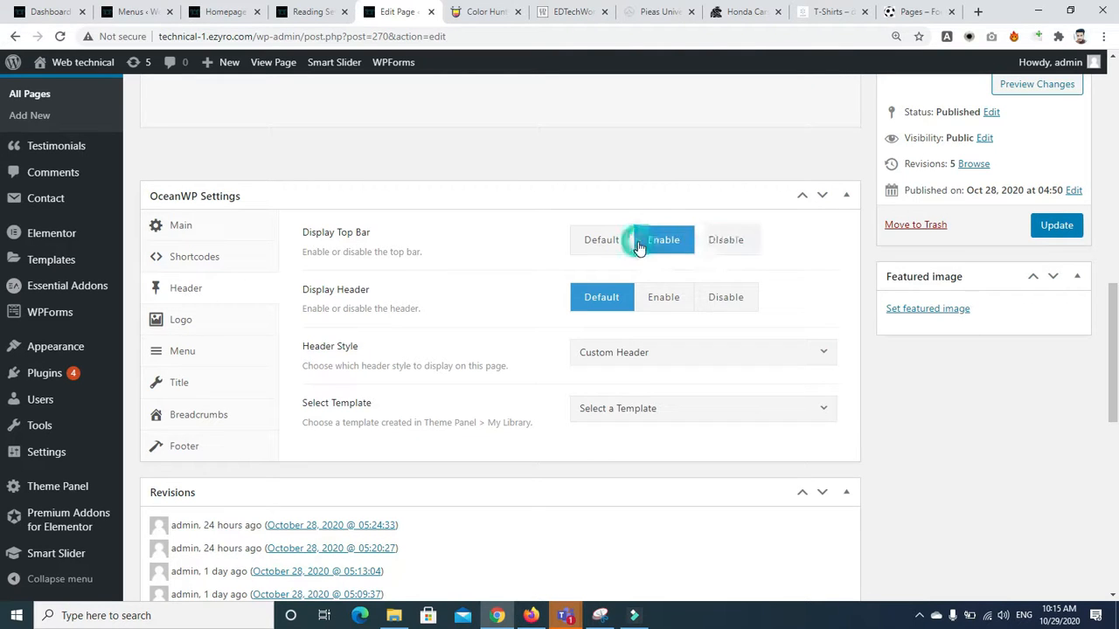
click(601, 246)
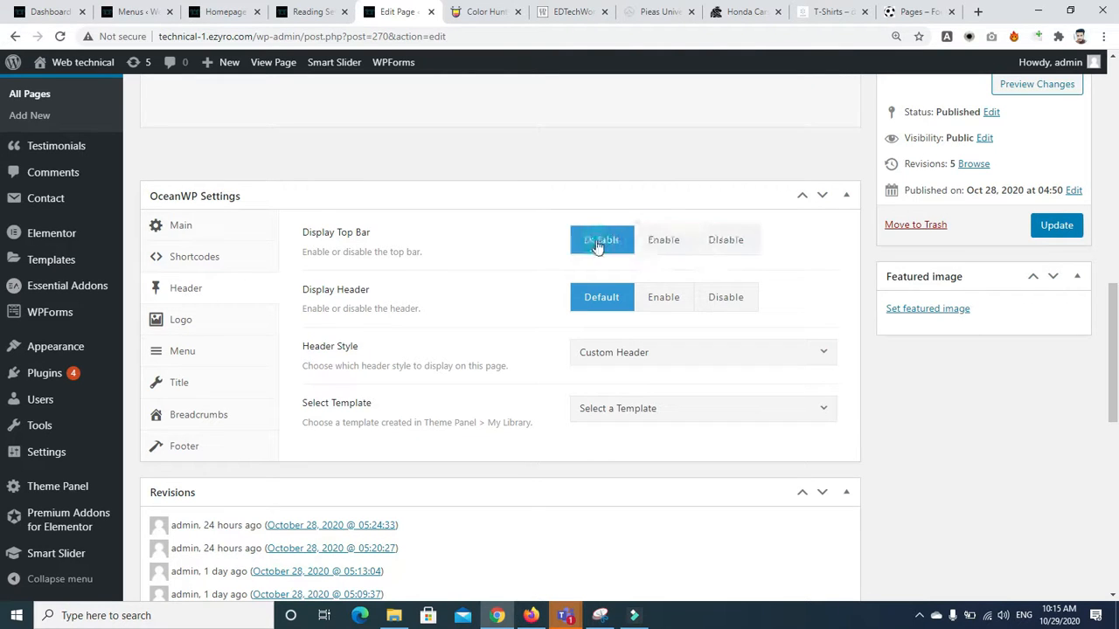
click(656, 247)
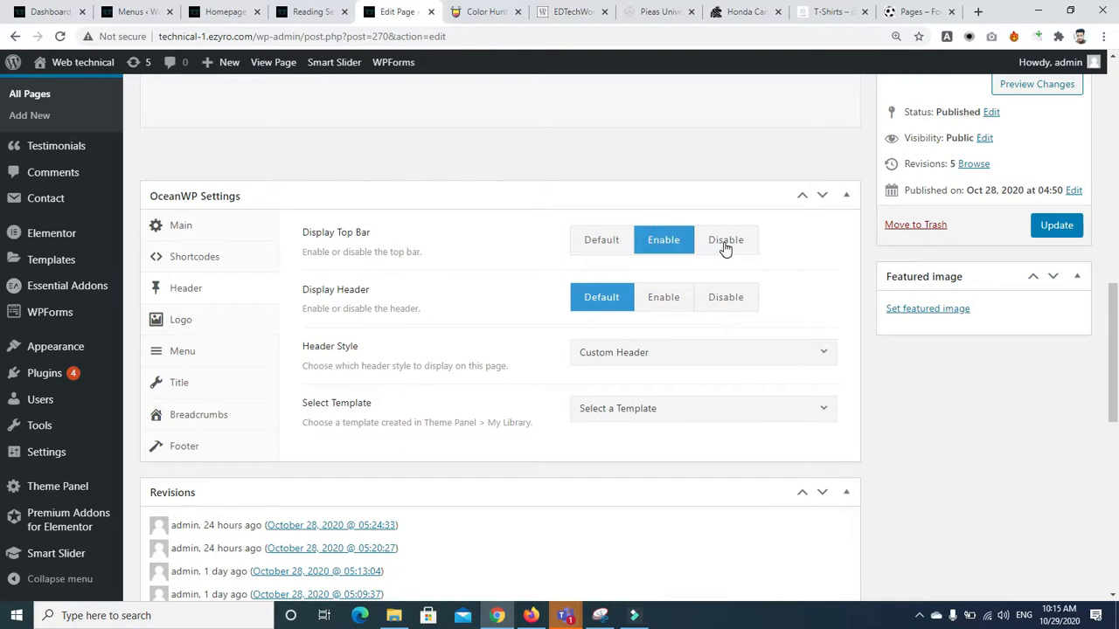
click(725, 243)
click(725, 295)
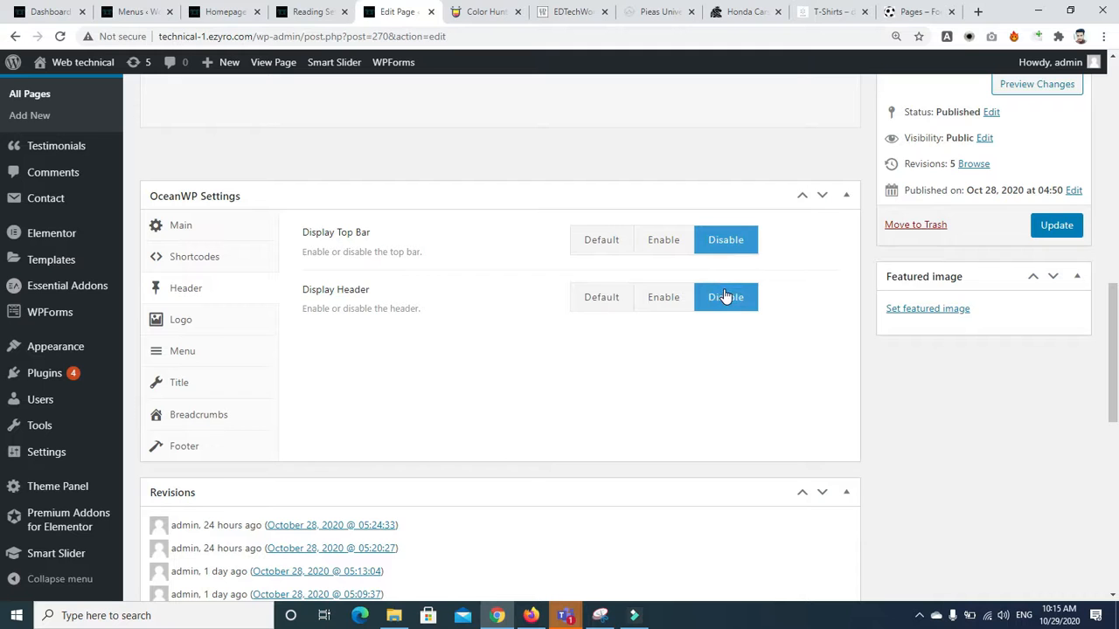
click(1052, 226)
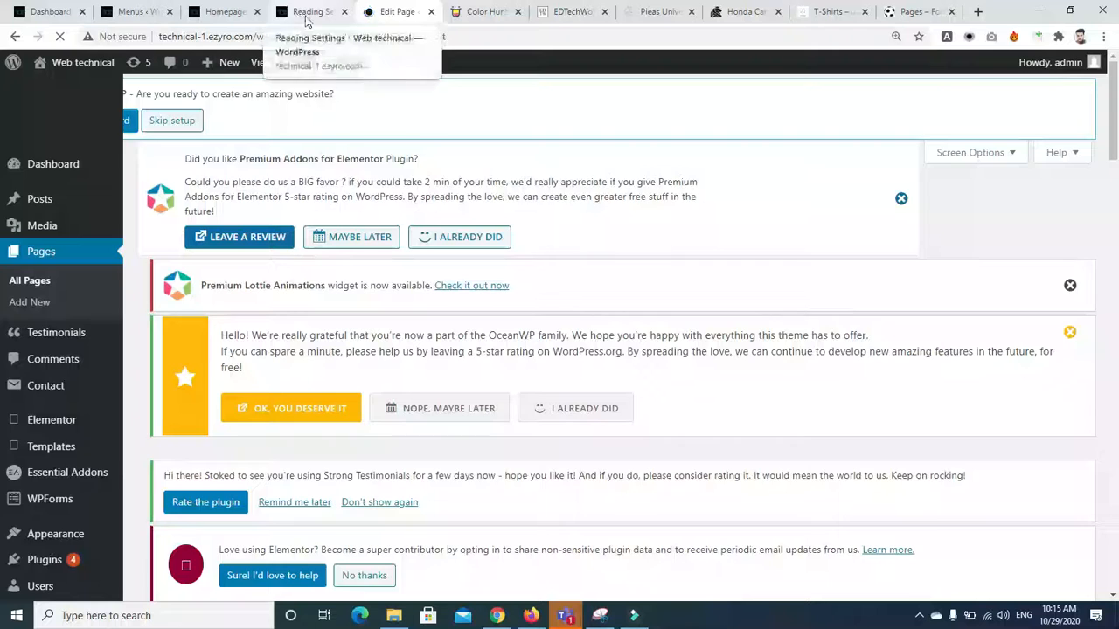
Step: Reload the Homepage page on the front end and inspect it from header to footer
click(310, 11)
click(230, 11)
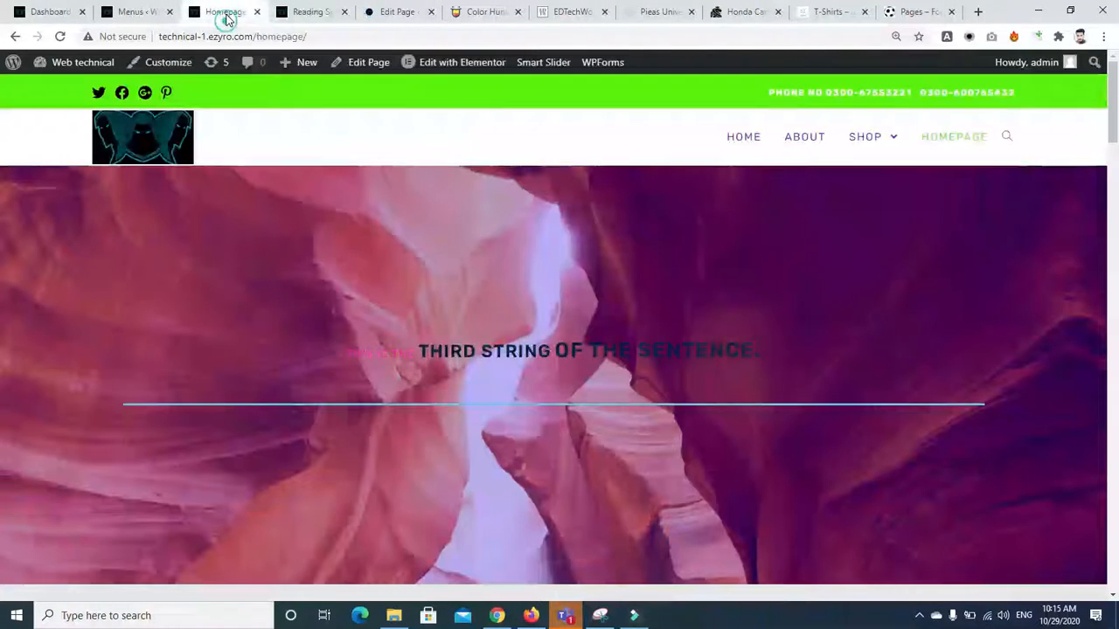
click(58, 37)
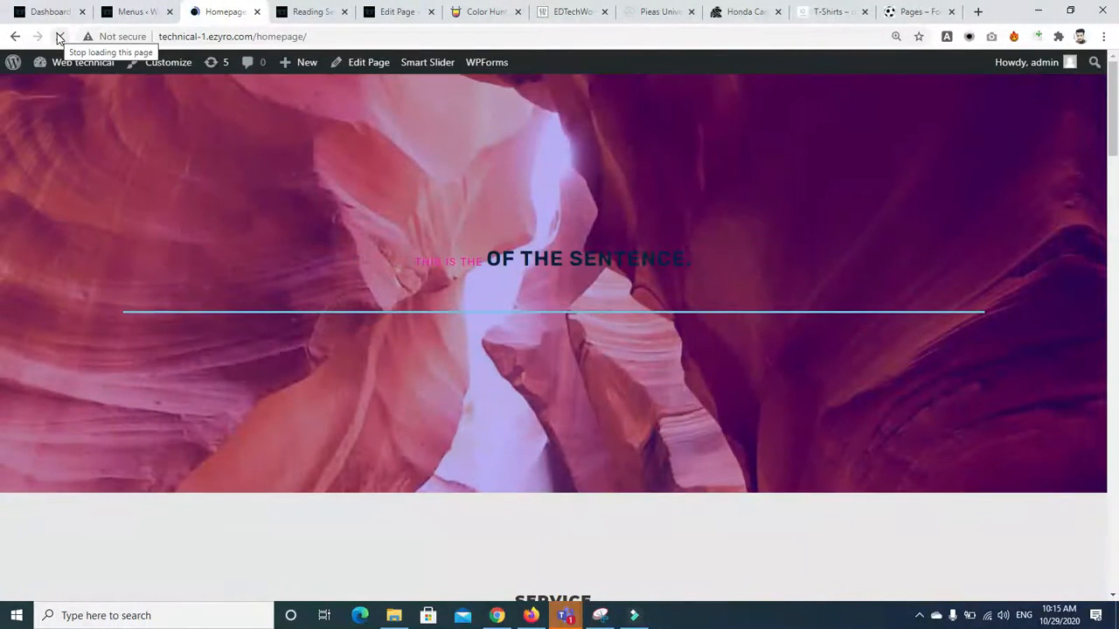
scroll(1091, 110, down, 20)
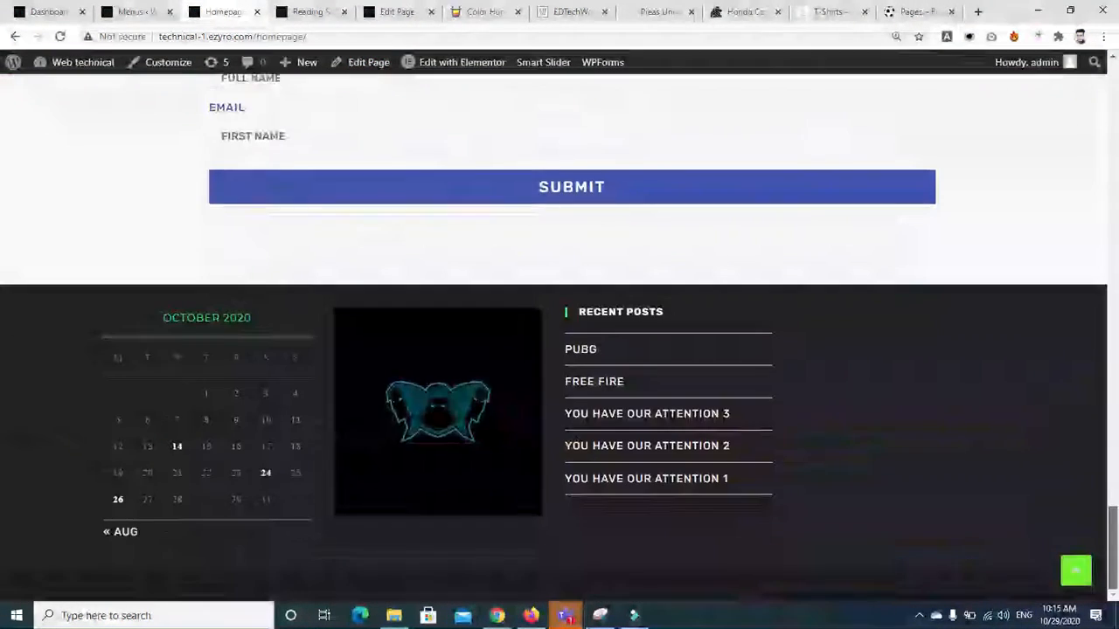
drag(1114, 560, 1116, 150)
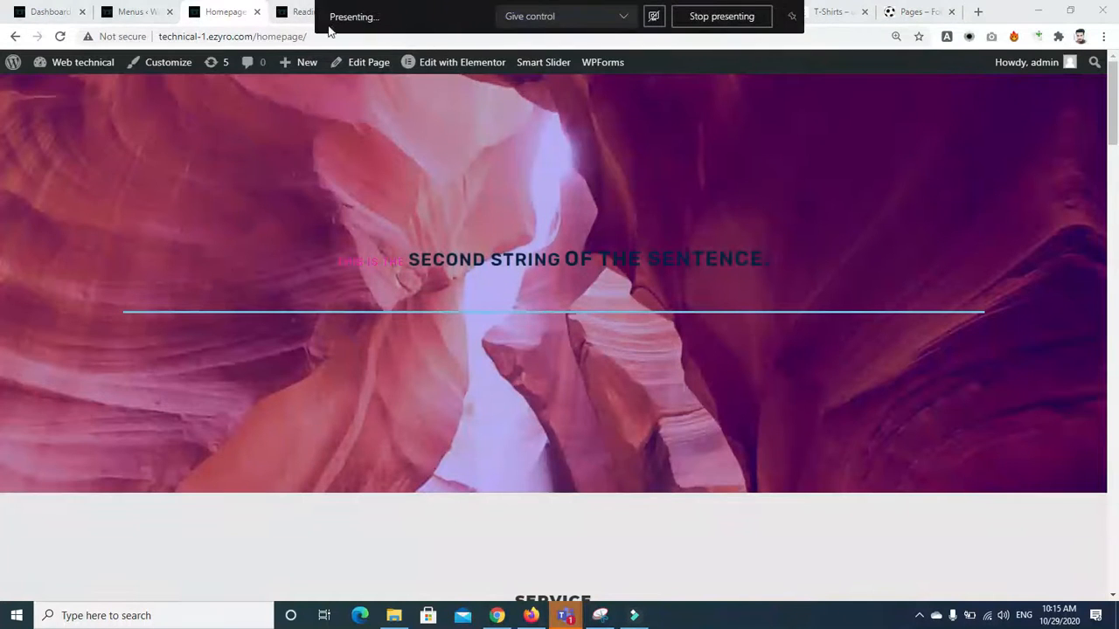
Step: Return to the Homepage page's edit screen and open the page in the Elementor editor
click(395, 11)
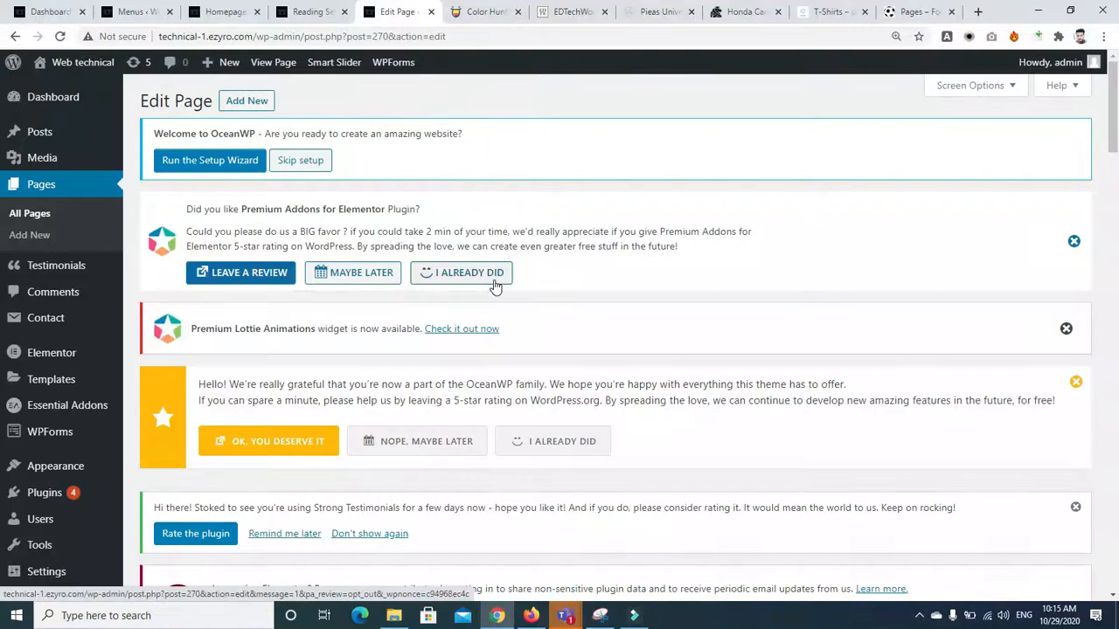
scroll(2, 181, down, 5)
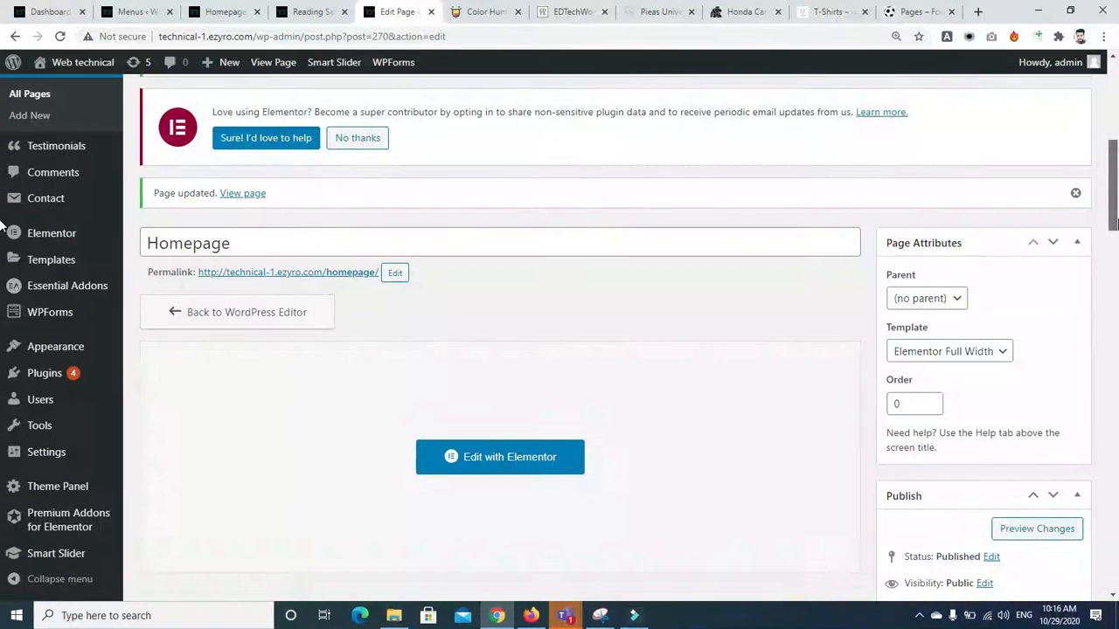
drag(1117, 224, 1116, 256)
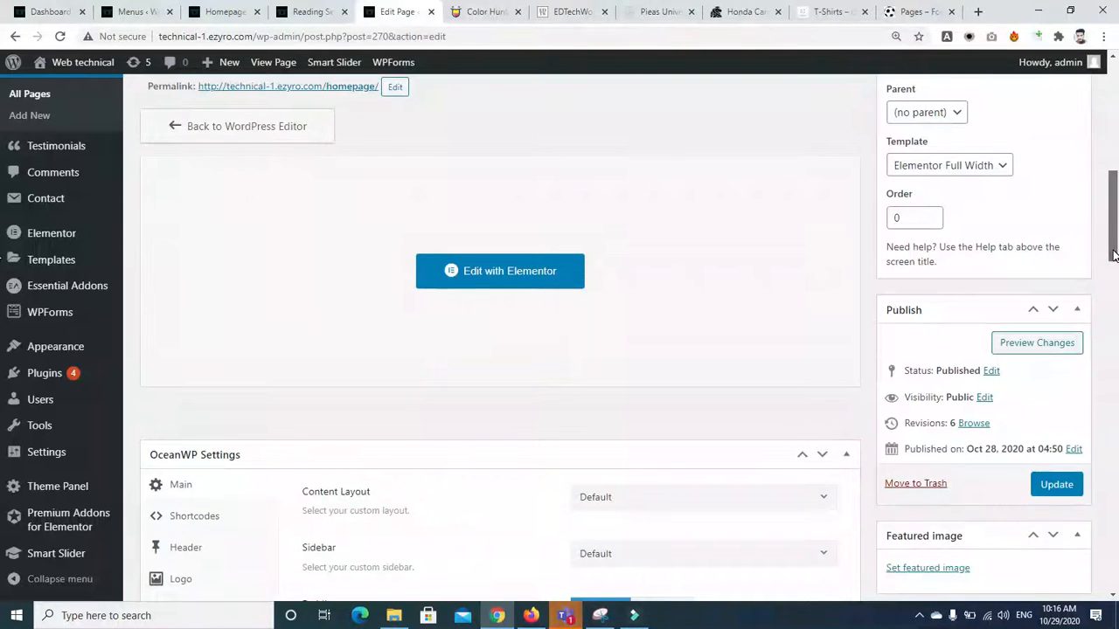
mouse_move(1115, 256)
mouse_down()
mouse_move(1115, 297)
mouse_move(1115, 265)
mouse_up()
click(559, 227)
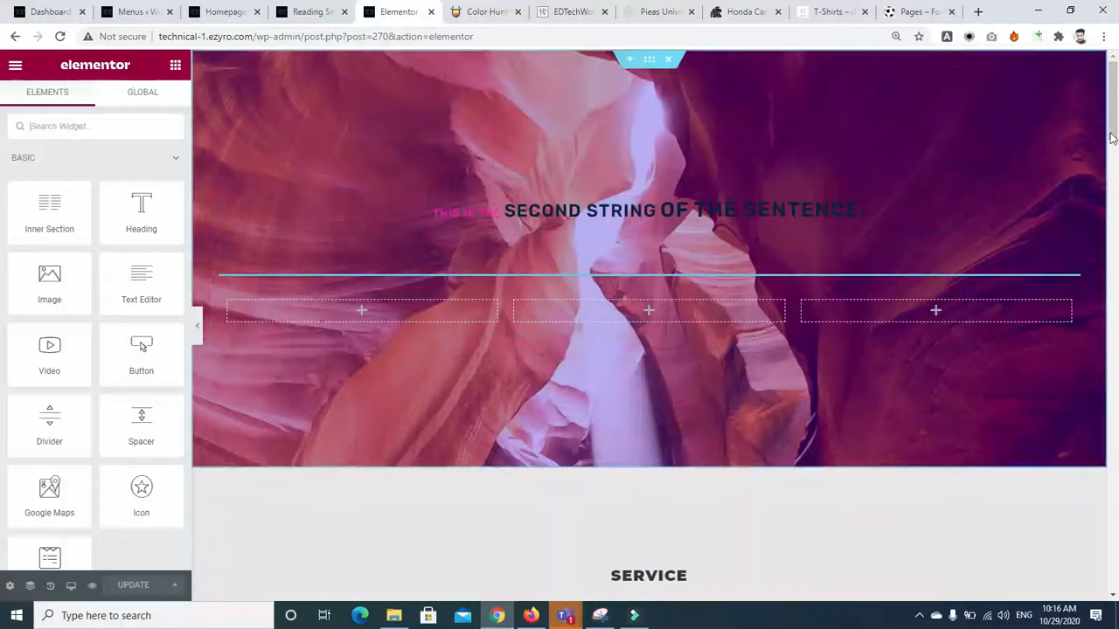
Step: Add a two-column section above the hero section and narrow its first column to roughly a quarter of the width
click(629, 60)
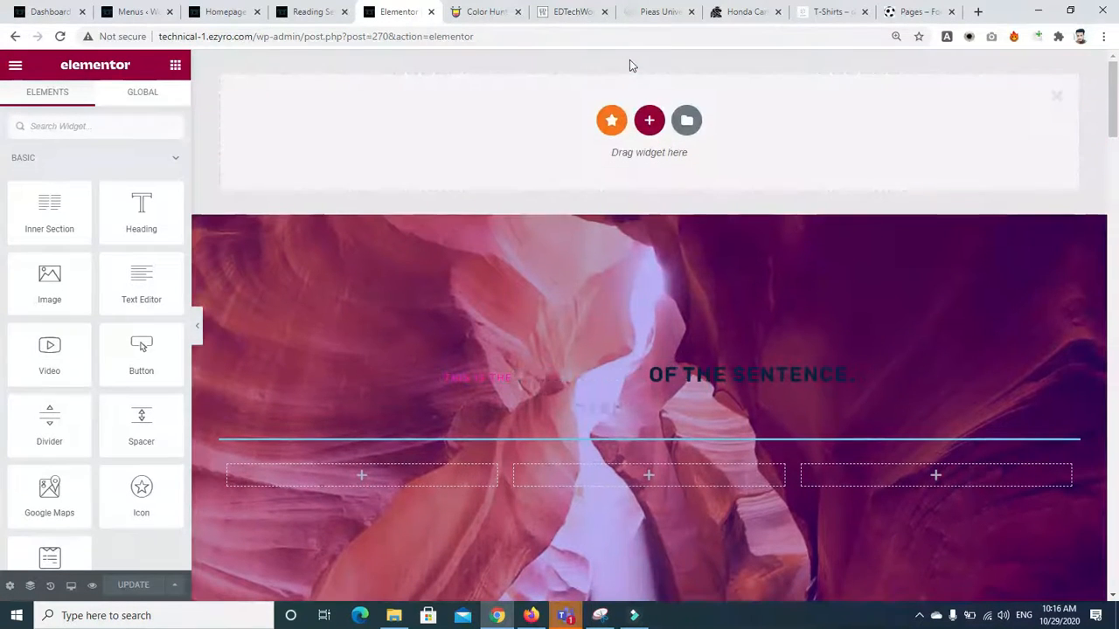
click(649, 119)
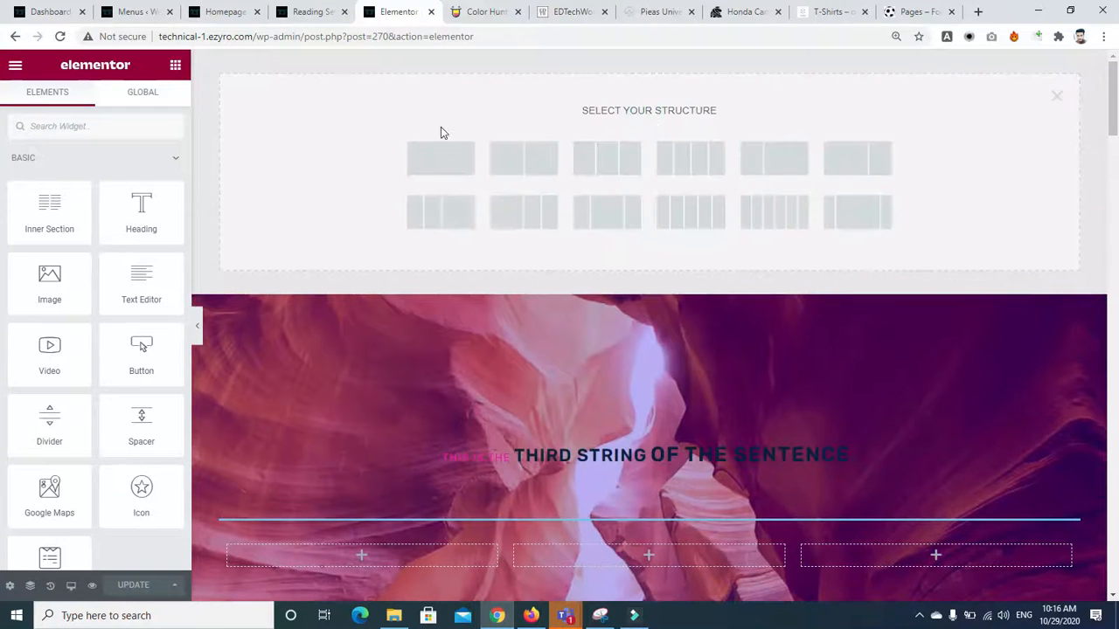
click(514, 162)
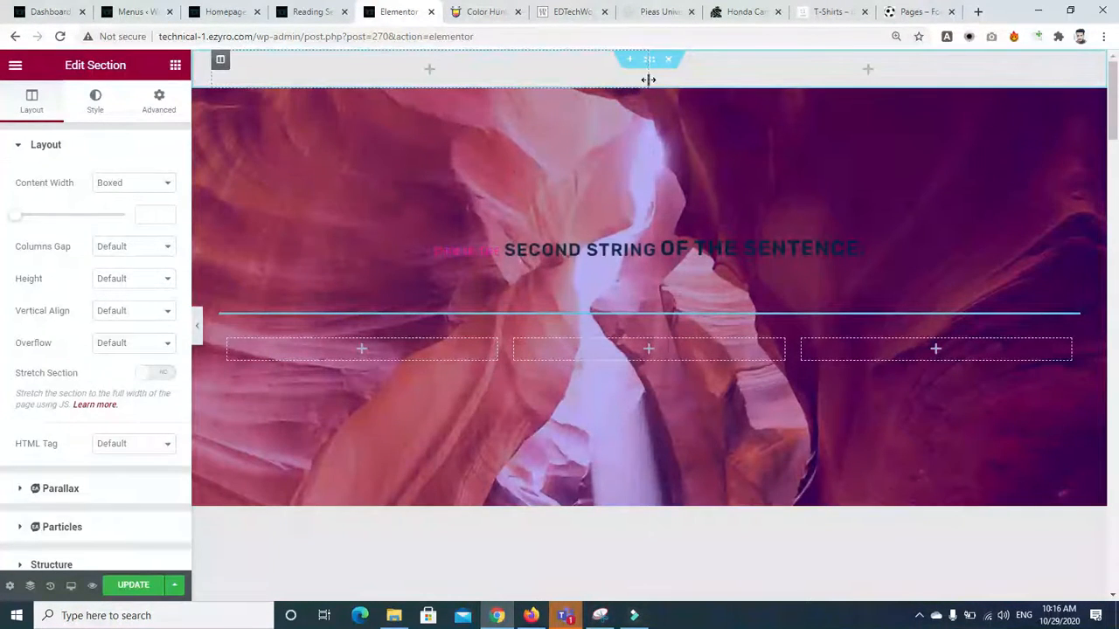
drag(649, 79, 453, 87)
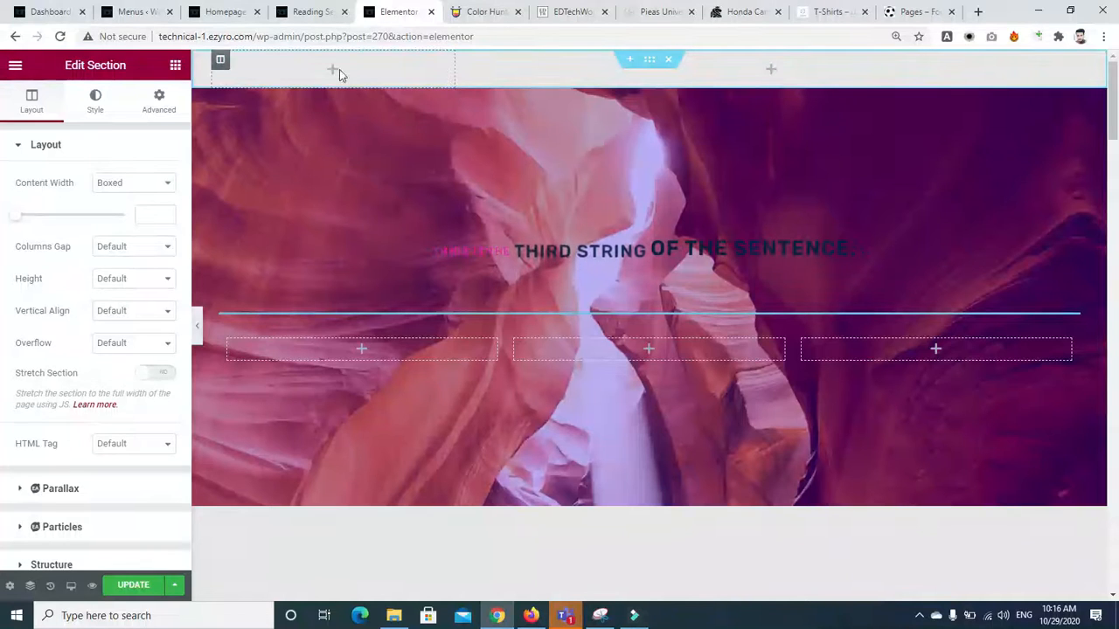
Step: Add the Custom Header Logo widget to the narrow first column of the new section and set its position to Center
click(171, 93)
click(172, 67)
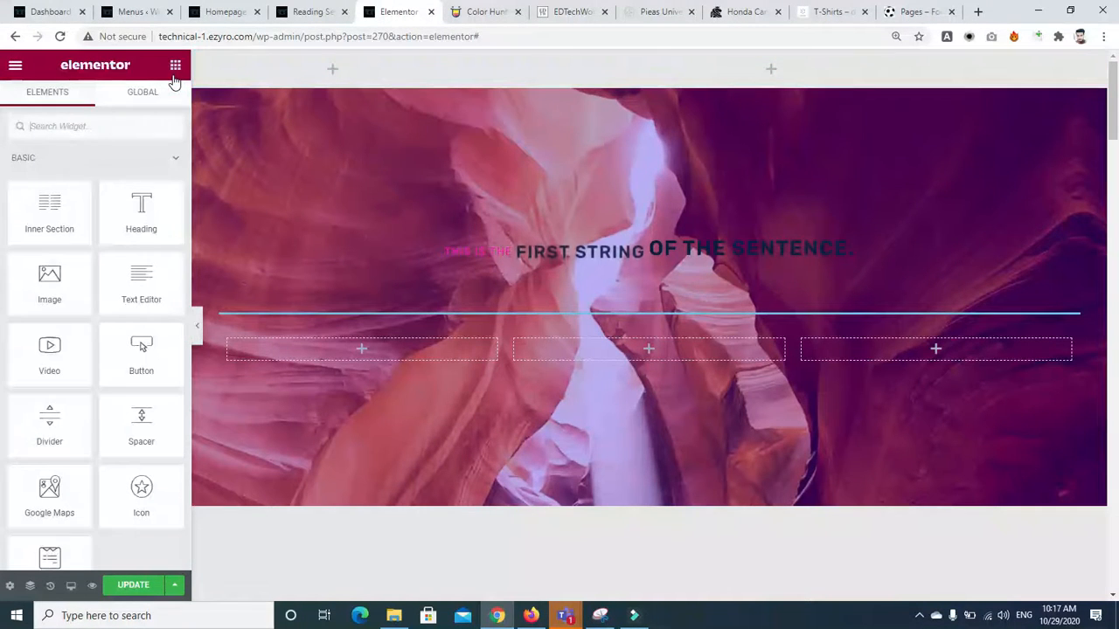
click(129, 133)
text(logo)
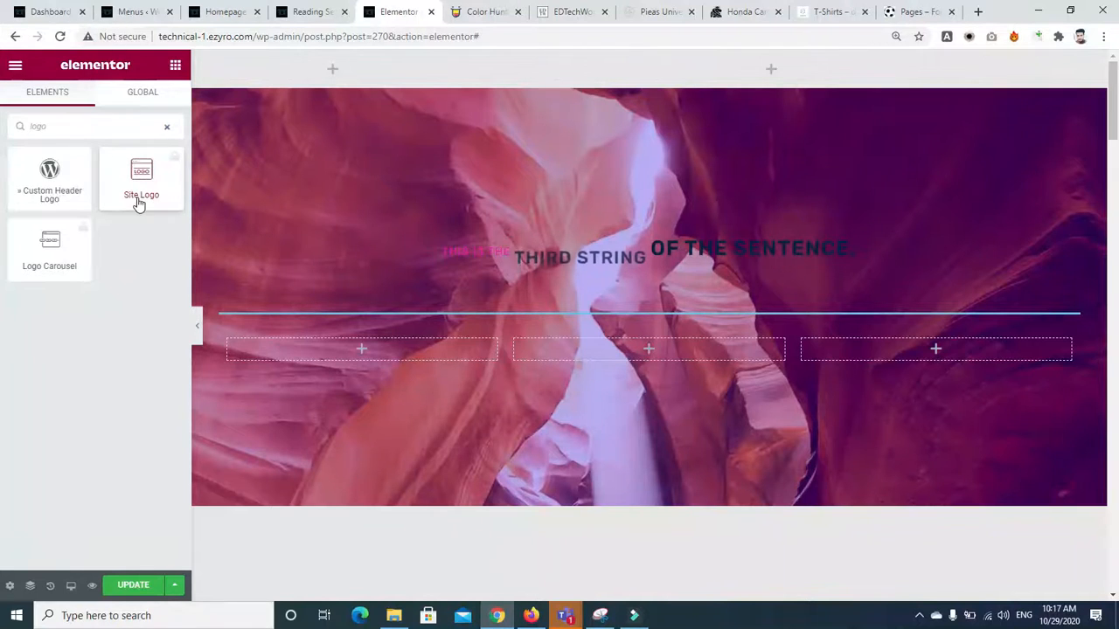
drag(50, 175, 331, 71)
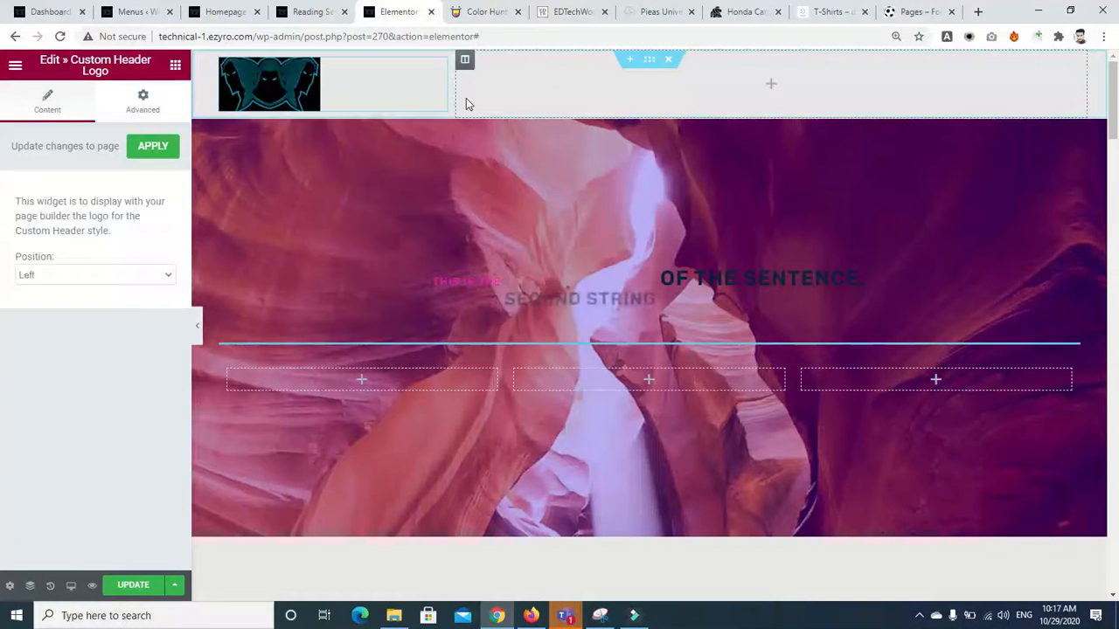
click(166, 271)
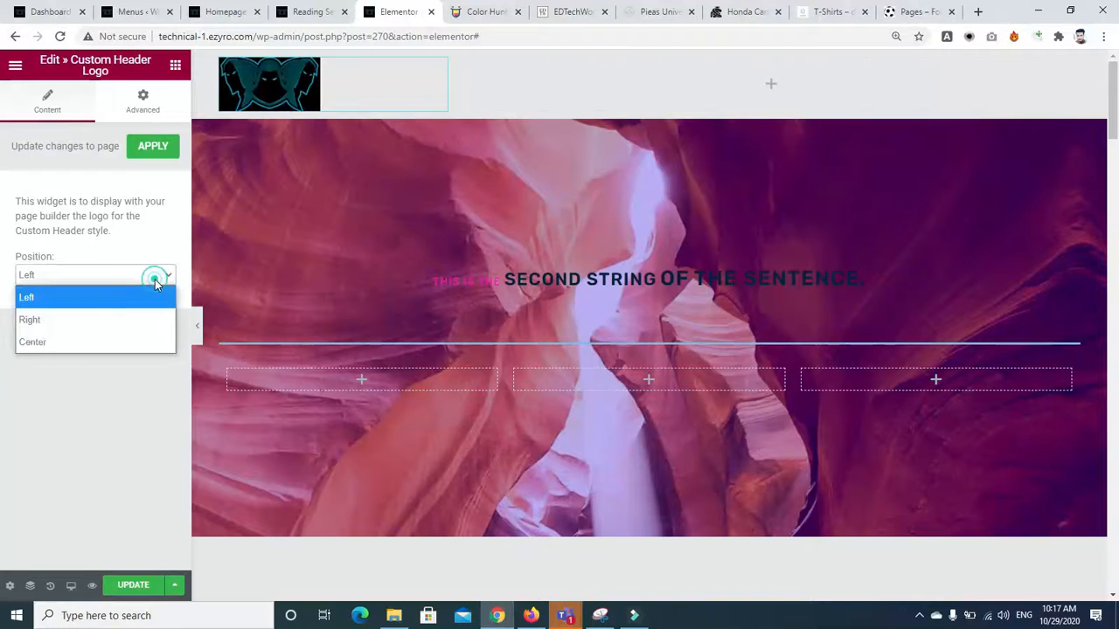
click(96, 342)
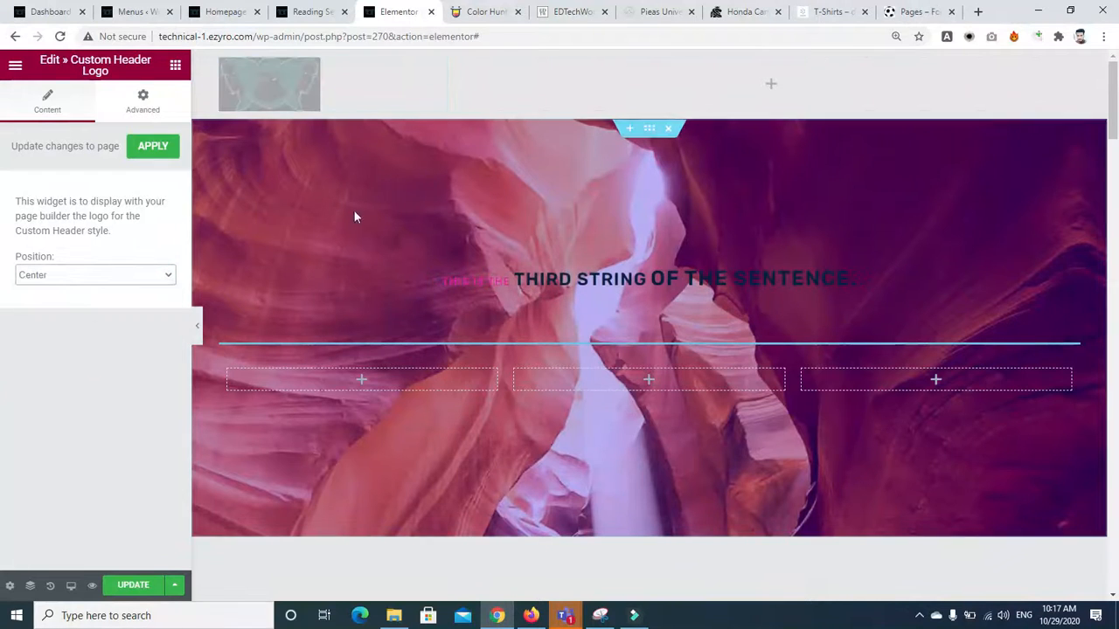
Step: Add the Custom Menu widget to the wide second column, using the landing-page menu with its position set to Center
click(176, 68)
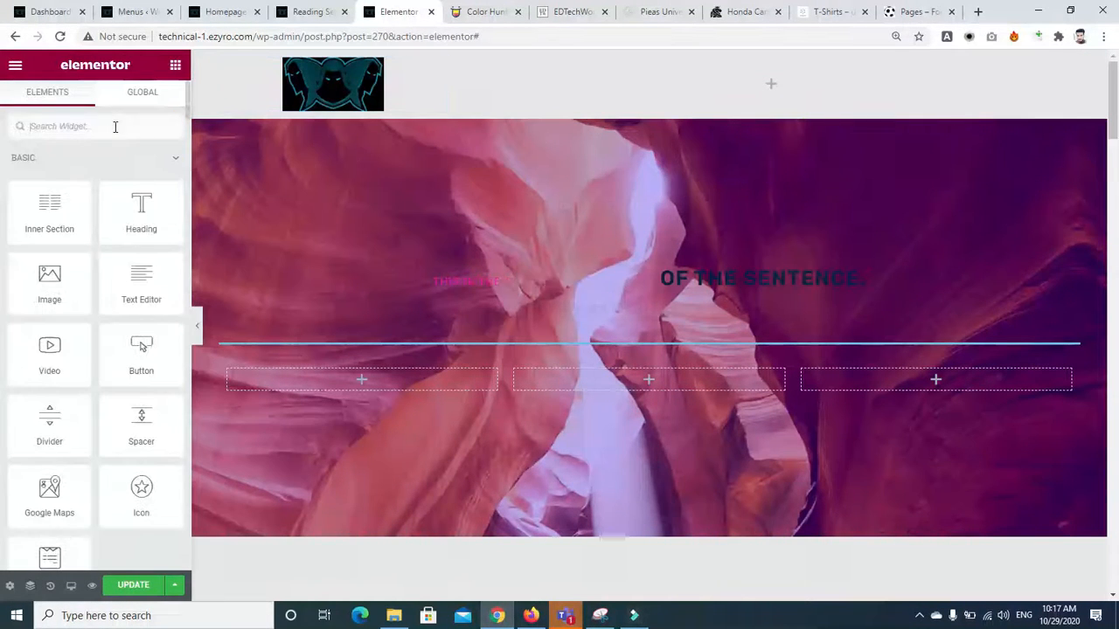
text(menu)
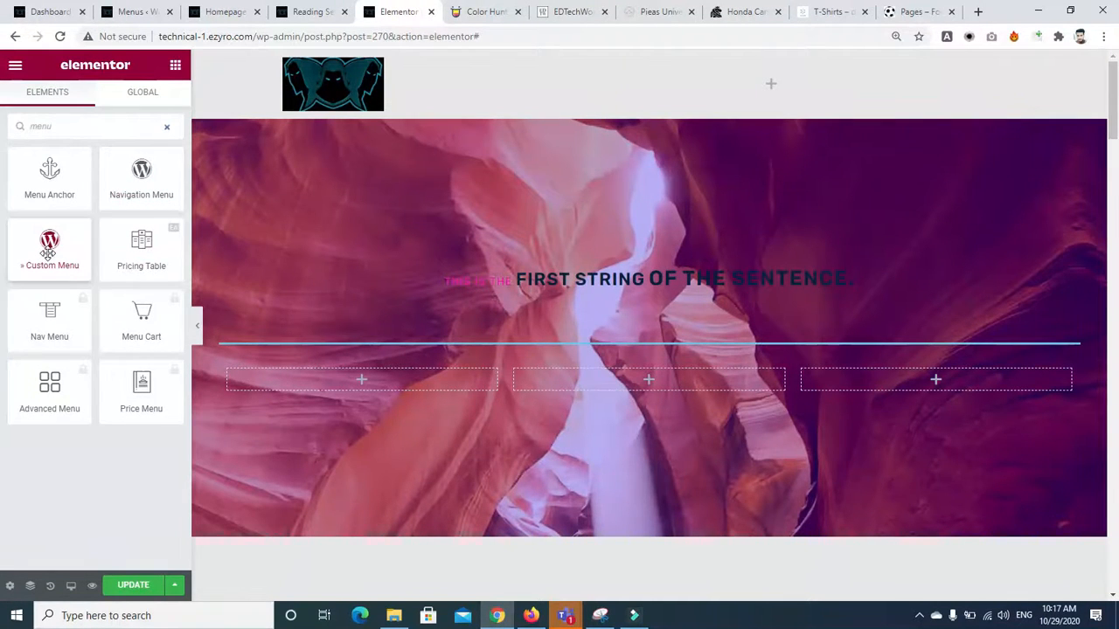
drag(48, 254, 685, 90)
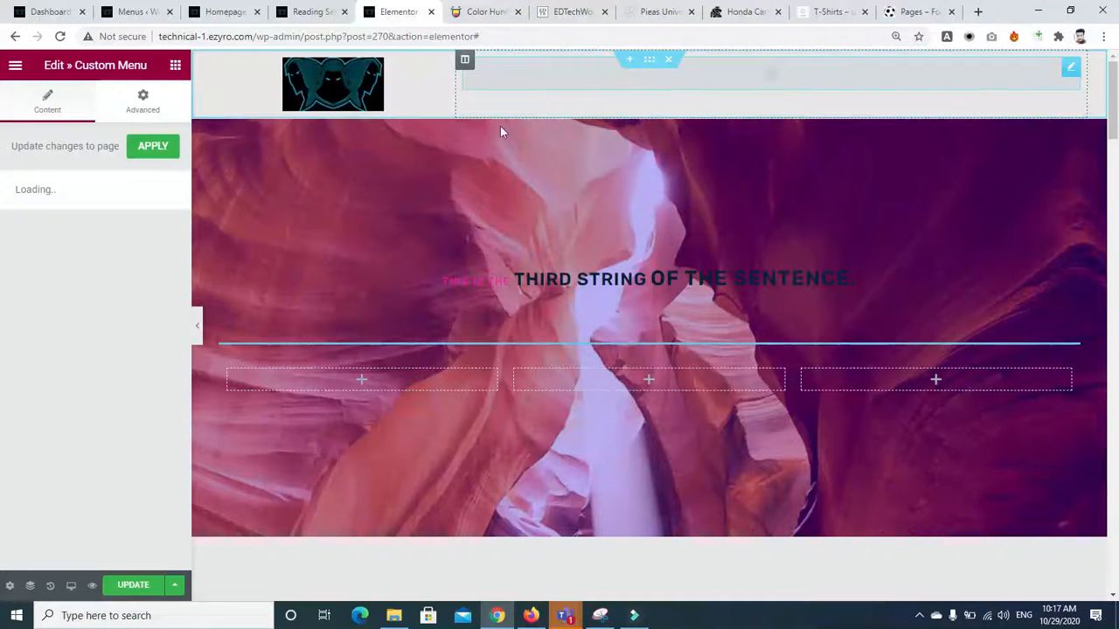
click(72, 220)
click(91, 265)
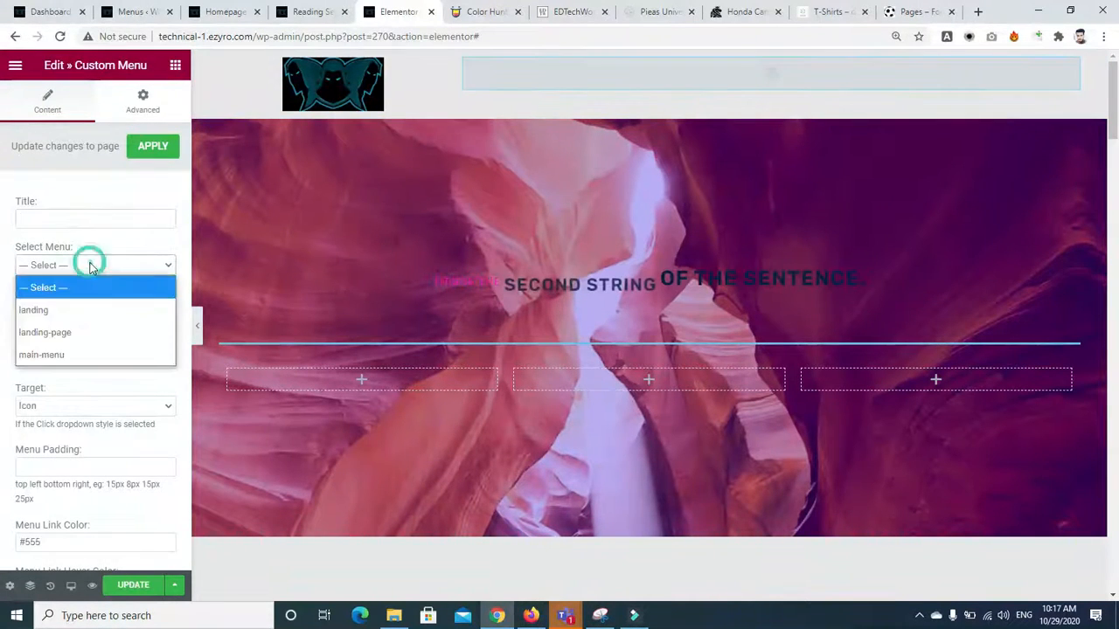
click(87, 332)
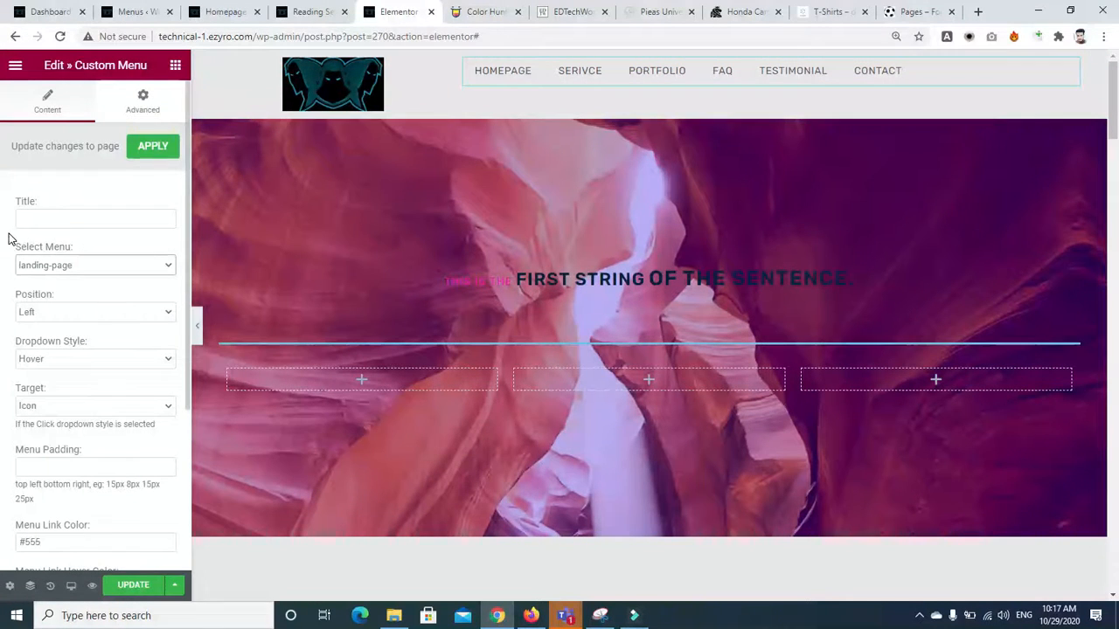
click(102, 318)
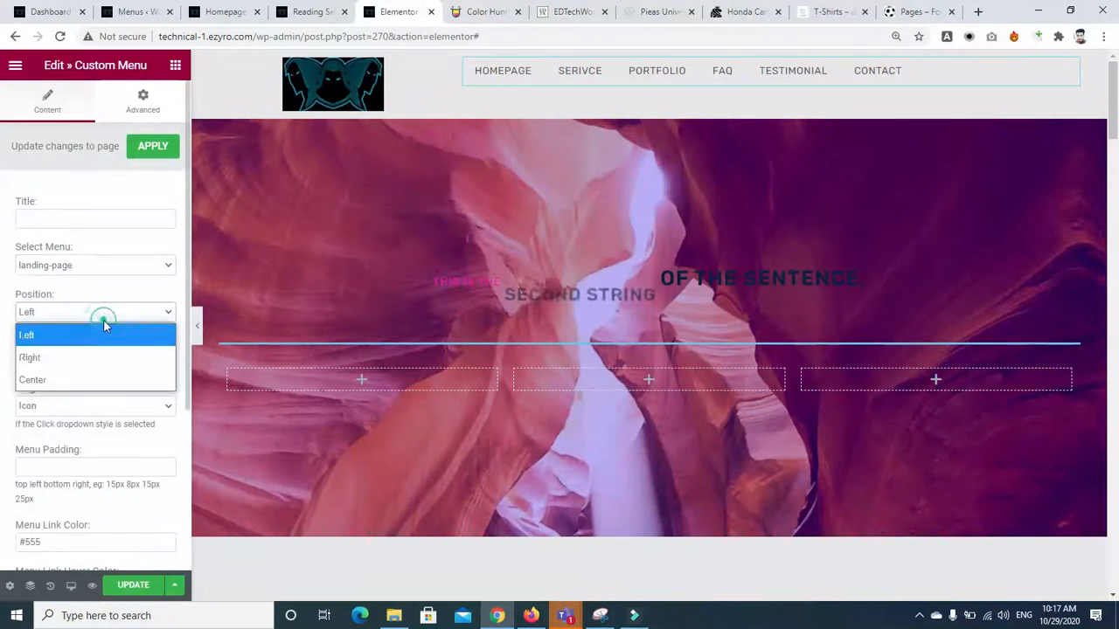
click(85, 375)
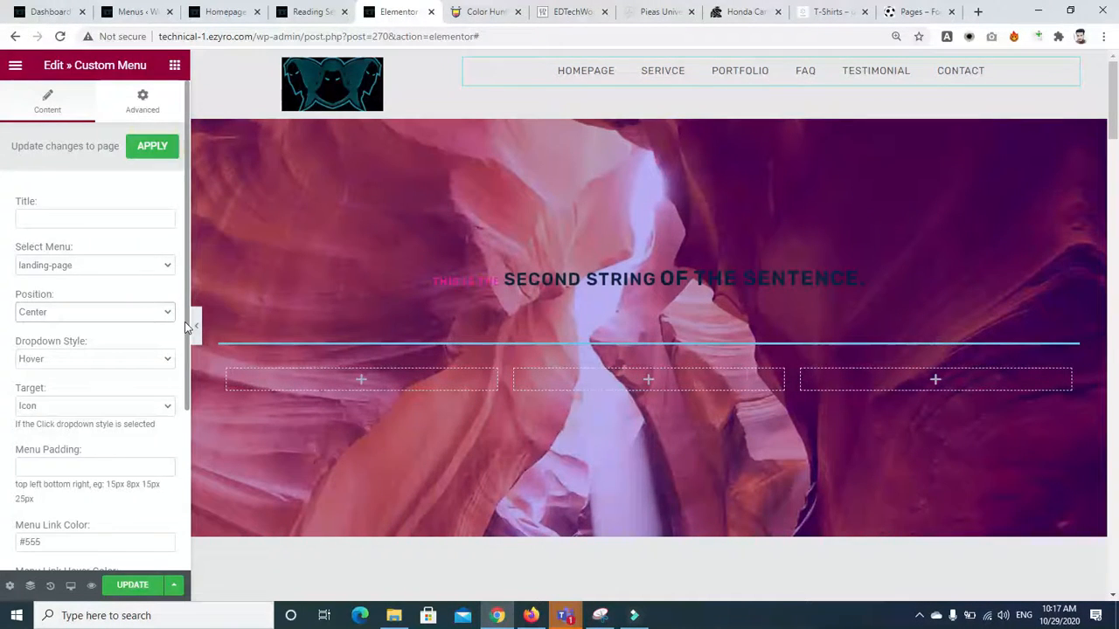
Step: Set the custom menu's line height to 46 px and update the page
drag(187, 330, 183, 411)
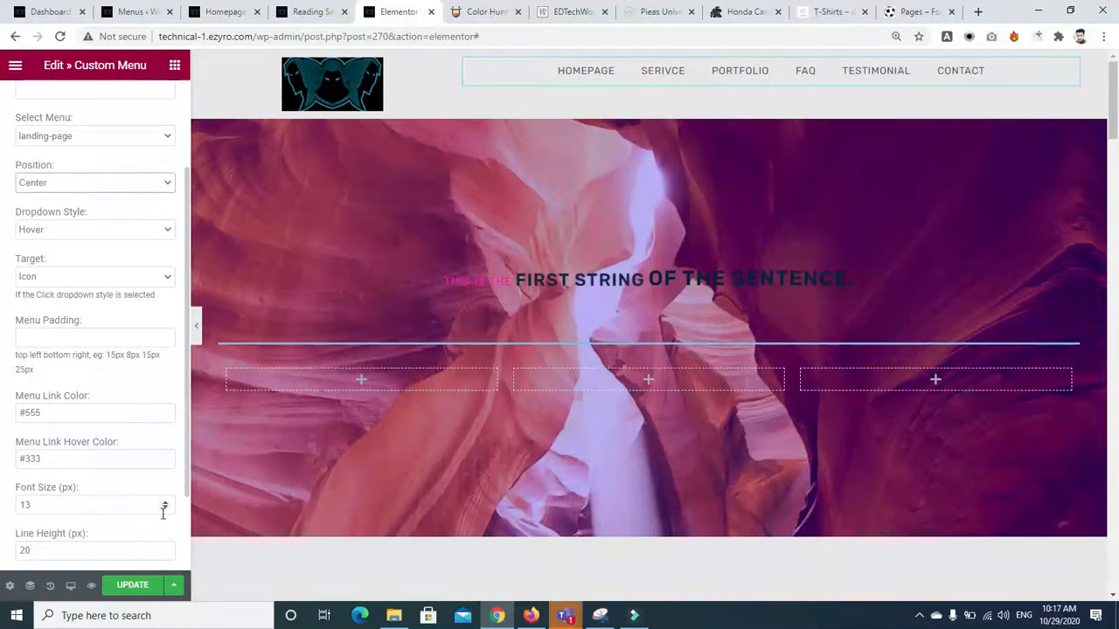
drag(186, 449, 149, 474)
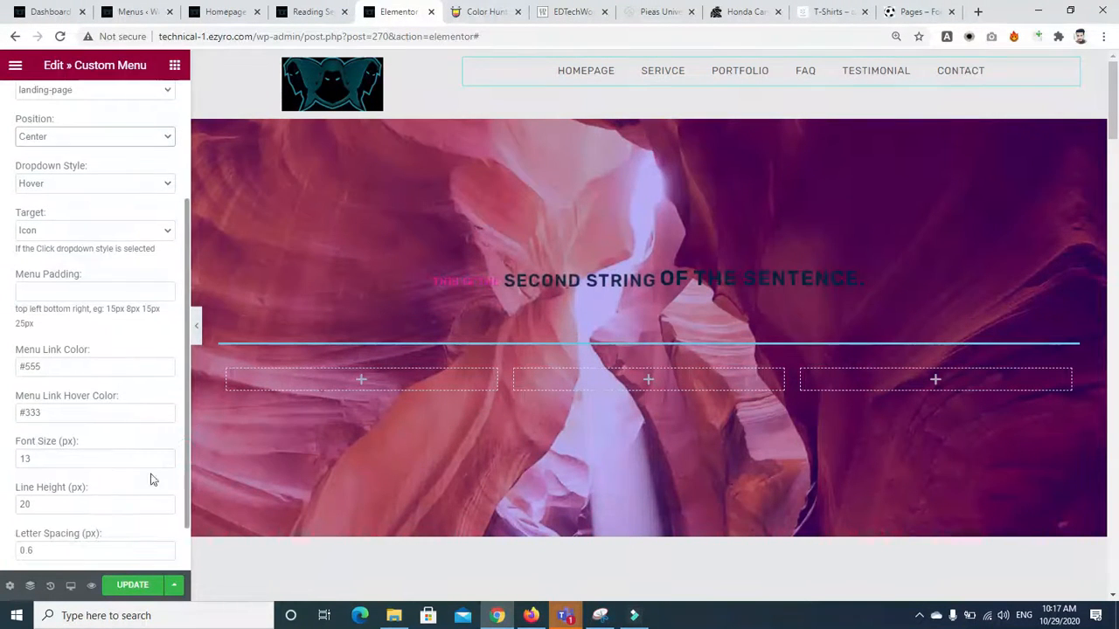
click(166, 502)
click(166, 502)
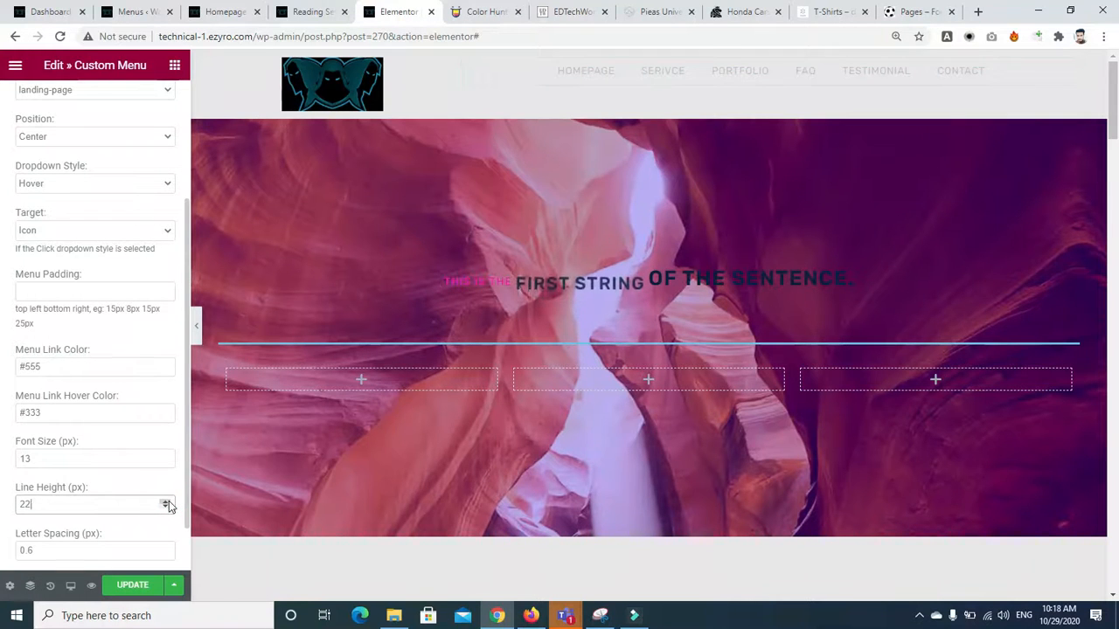
click(166, 503)
click(166, 503)
click(166, 502)
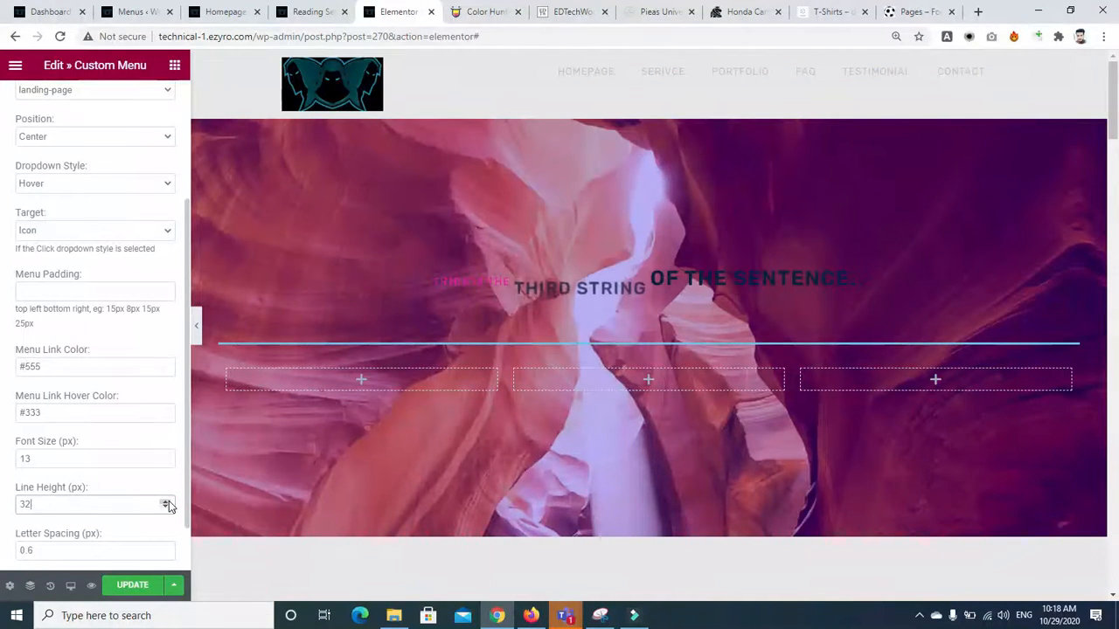
click(166, 503)
click(167, 503)
click(167, 502)
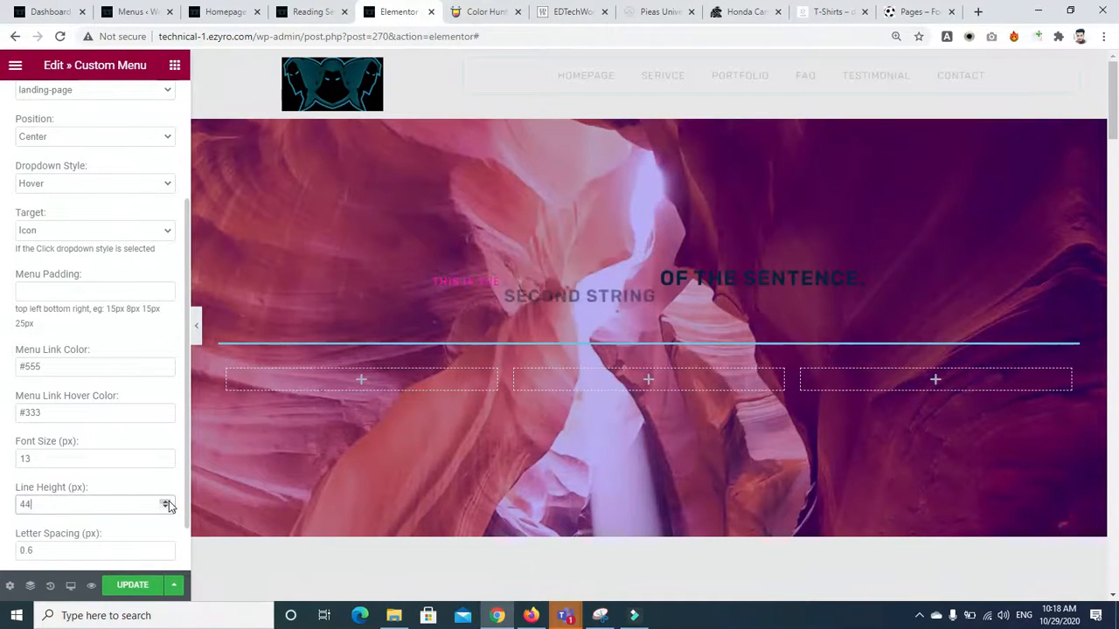
click(166, 503)
click(166, 502)
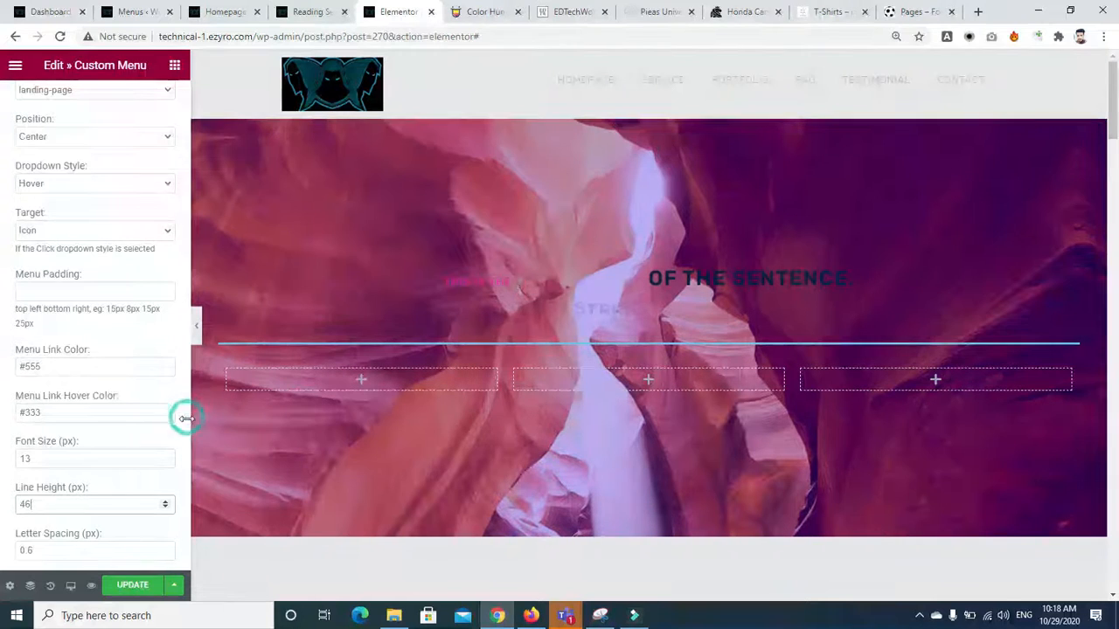
scroll(183, 418, up, 2)
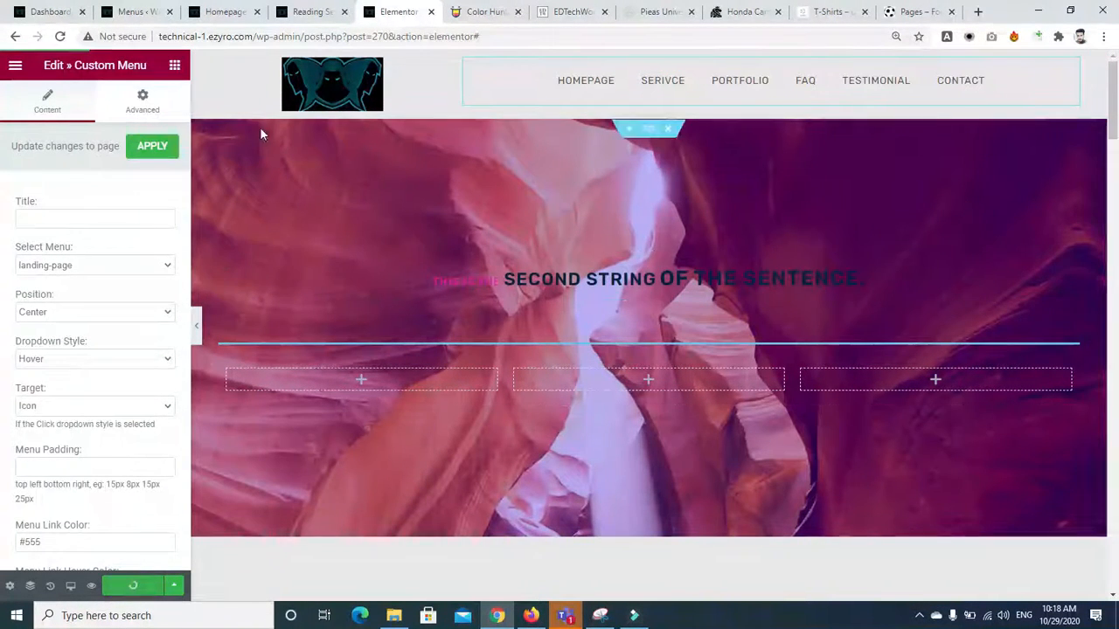
Step: Open the front-end preview of the updated Homepage page
mouse_move(379, 17)
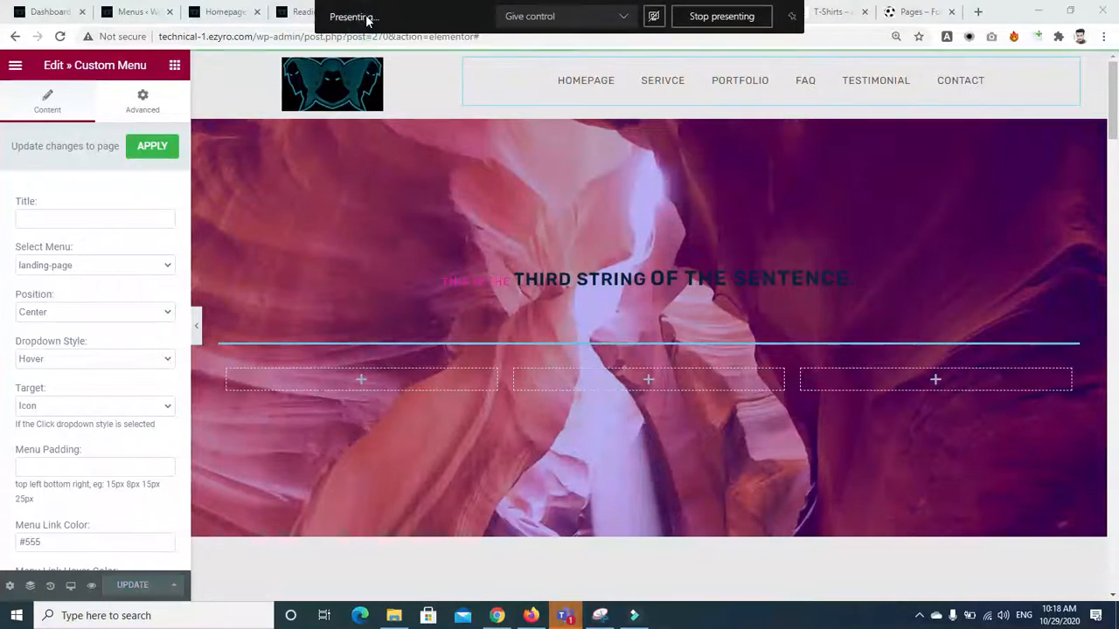
click(307, 12)
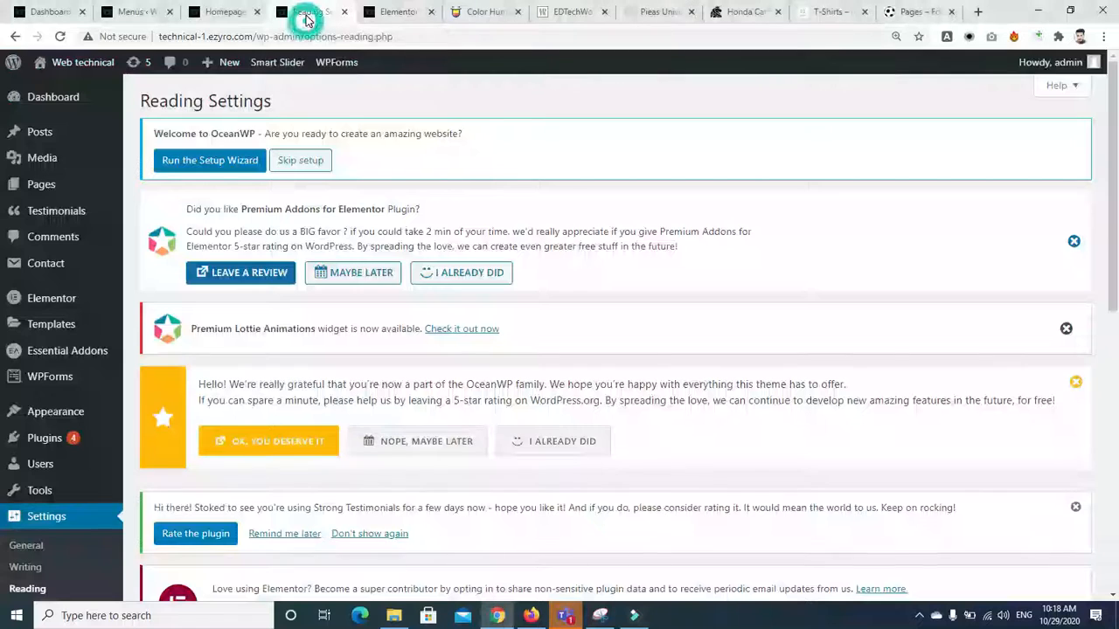
click(399, 11)
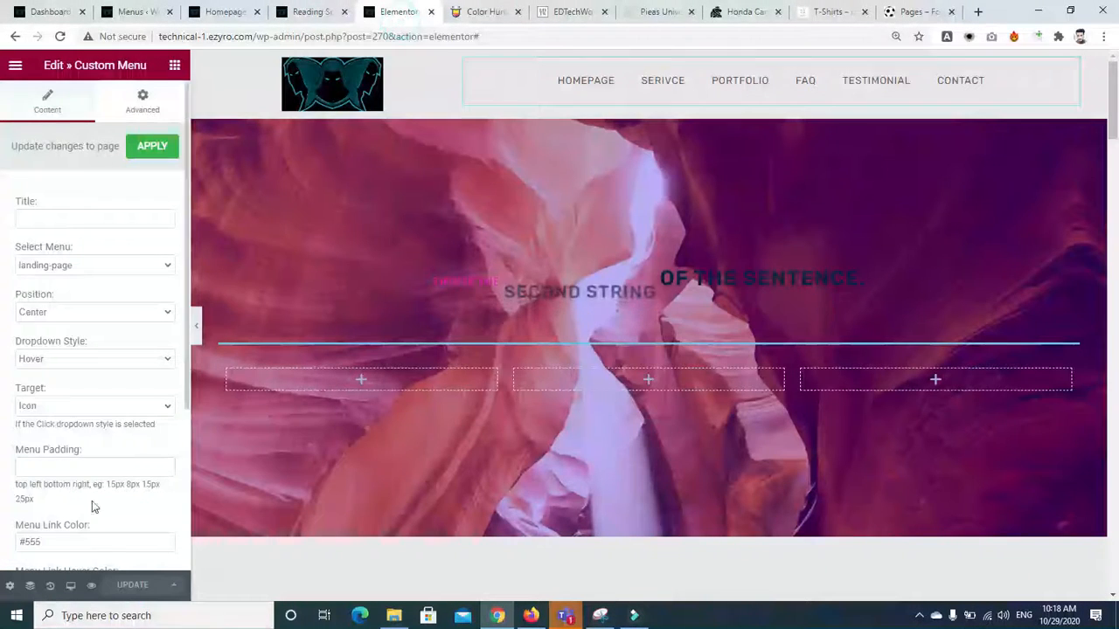
click(91, 586)
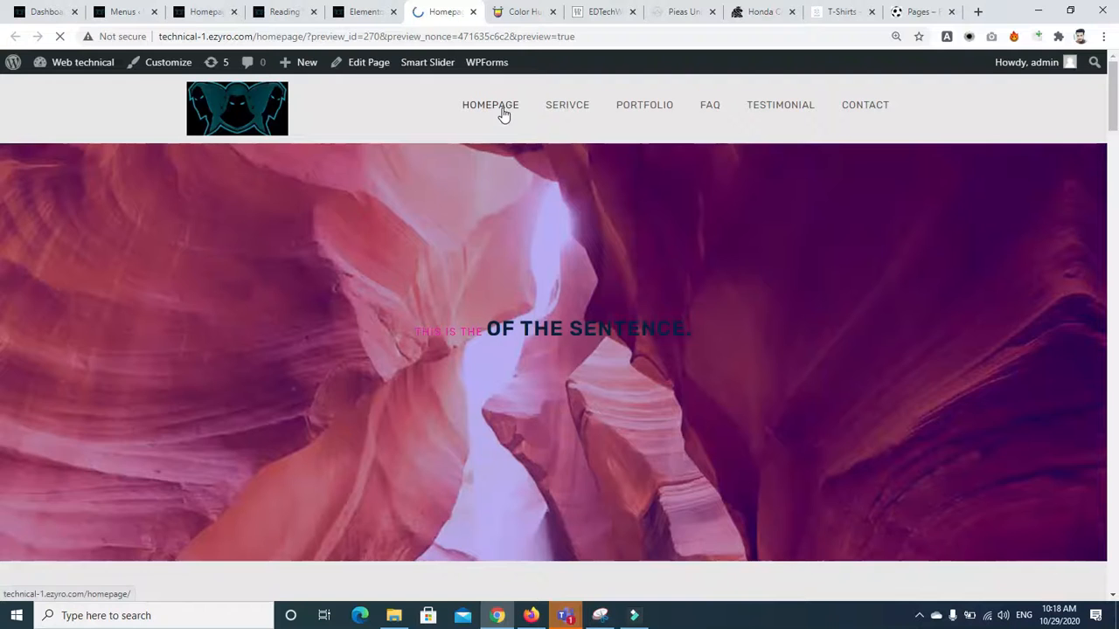
Step: Test the Serivce, Portfolio, FAQ and Testimonial links of the new header menu in the preview
click(560, 105)
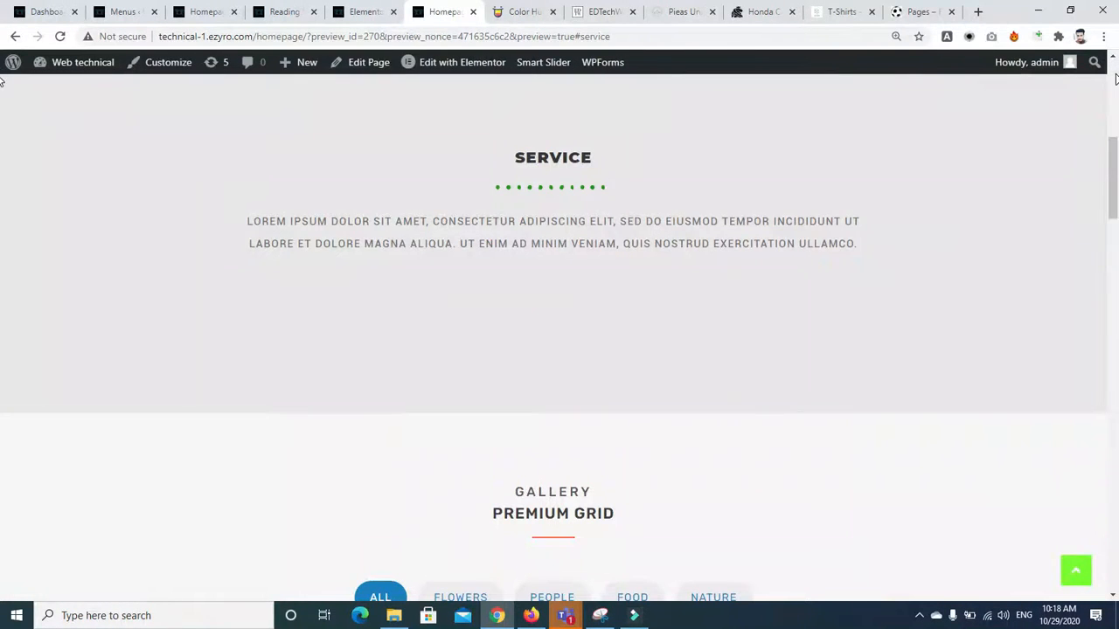
click(1116, 80)
click(644, 73)
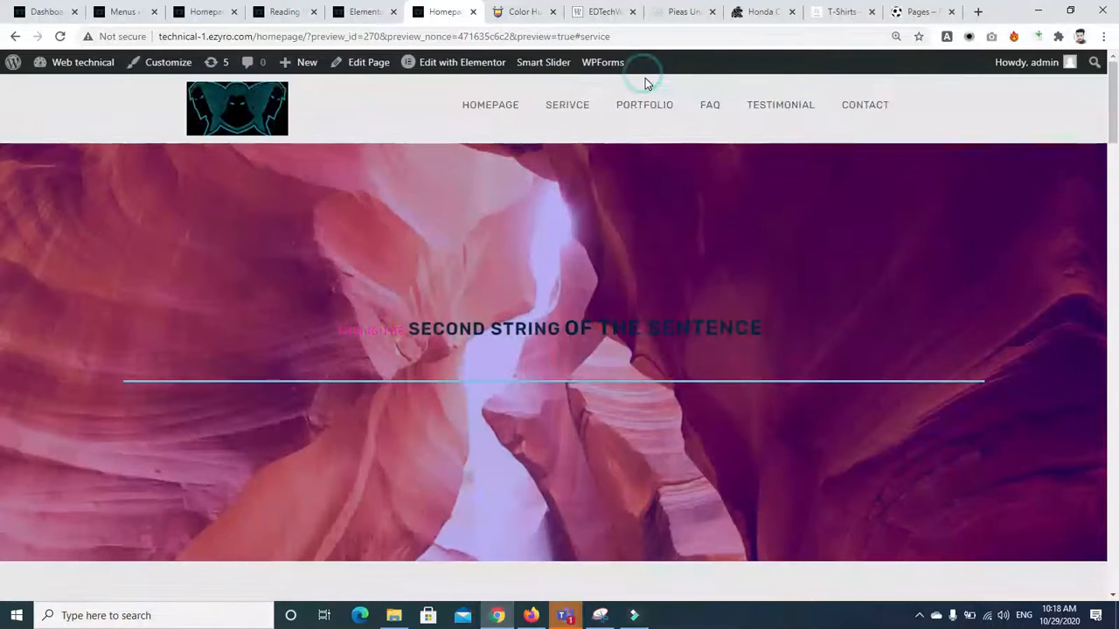
click(654, 109)
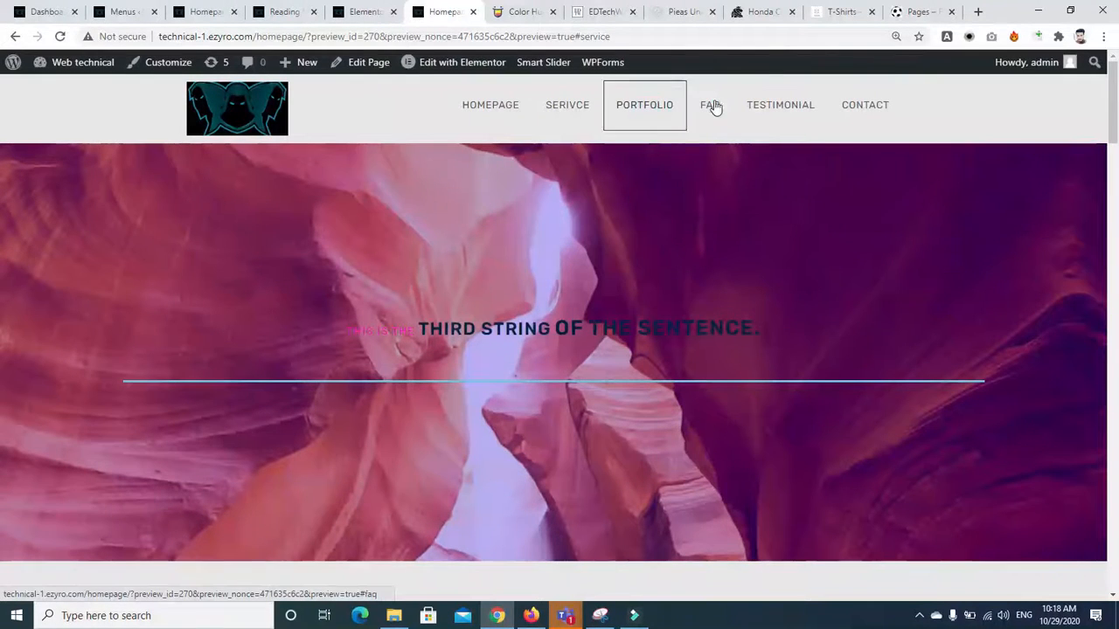
click(714, 105)
click(759, 105)
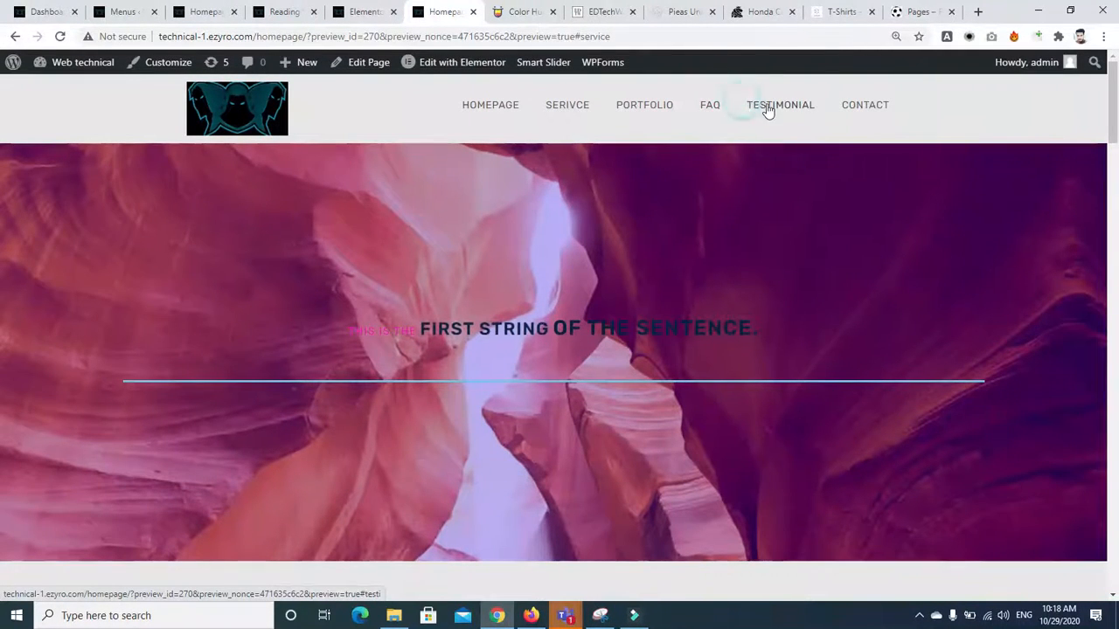
click(564, 105)
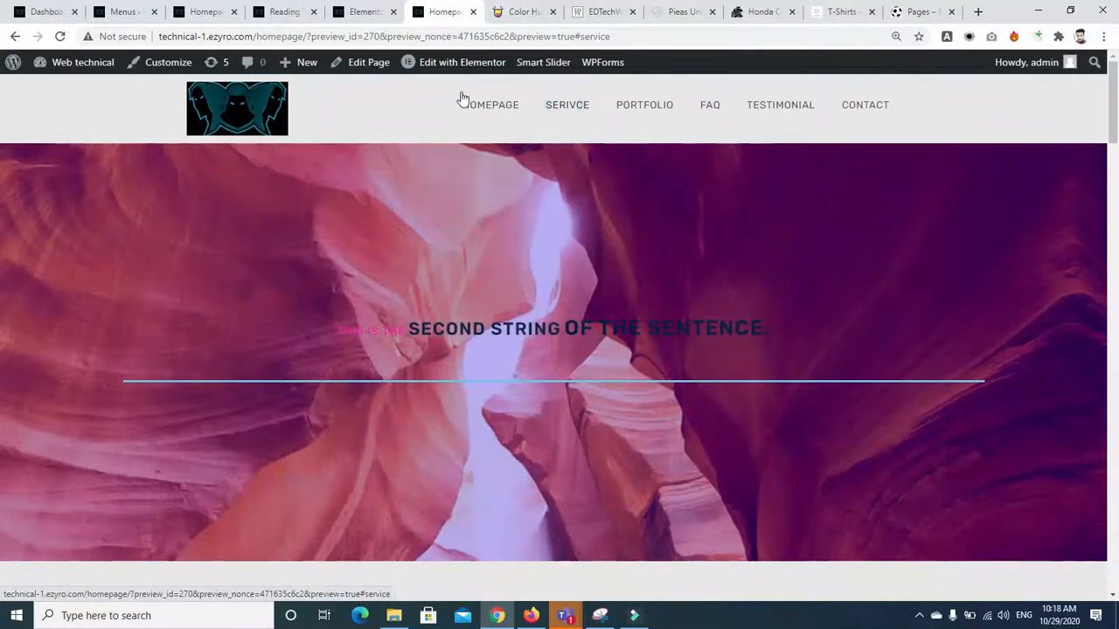
Step: Reload the preview and retest the header menu links from Serivce to Contact, checking the page down to the footer
click(58, 38)
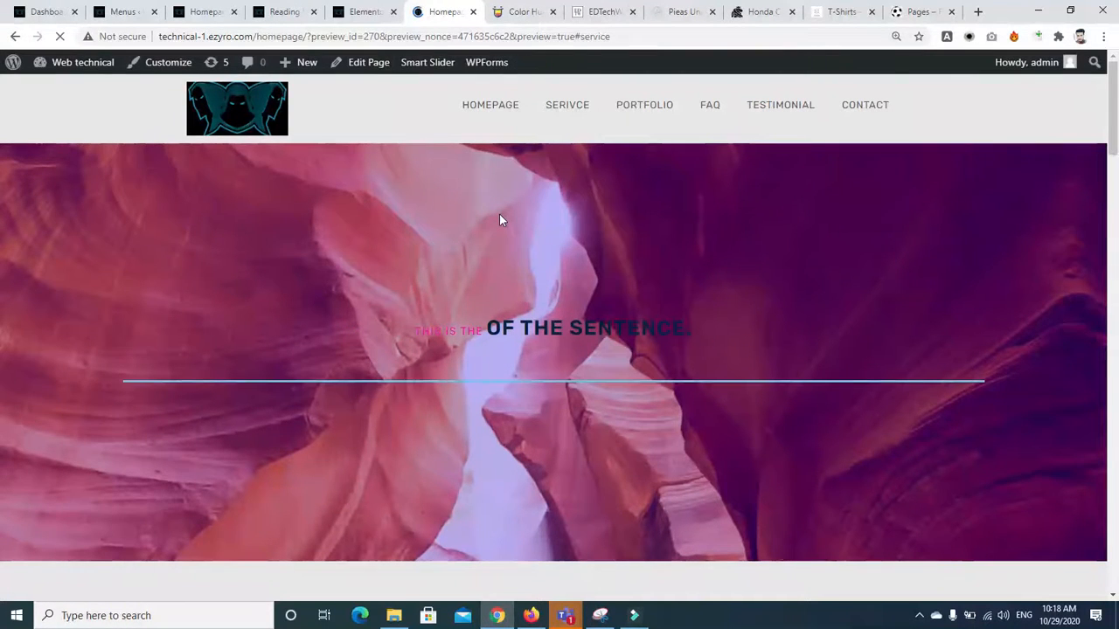
click(576, 106)
click(577, 107)
click(645, 108)
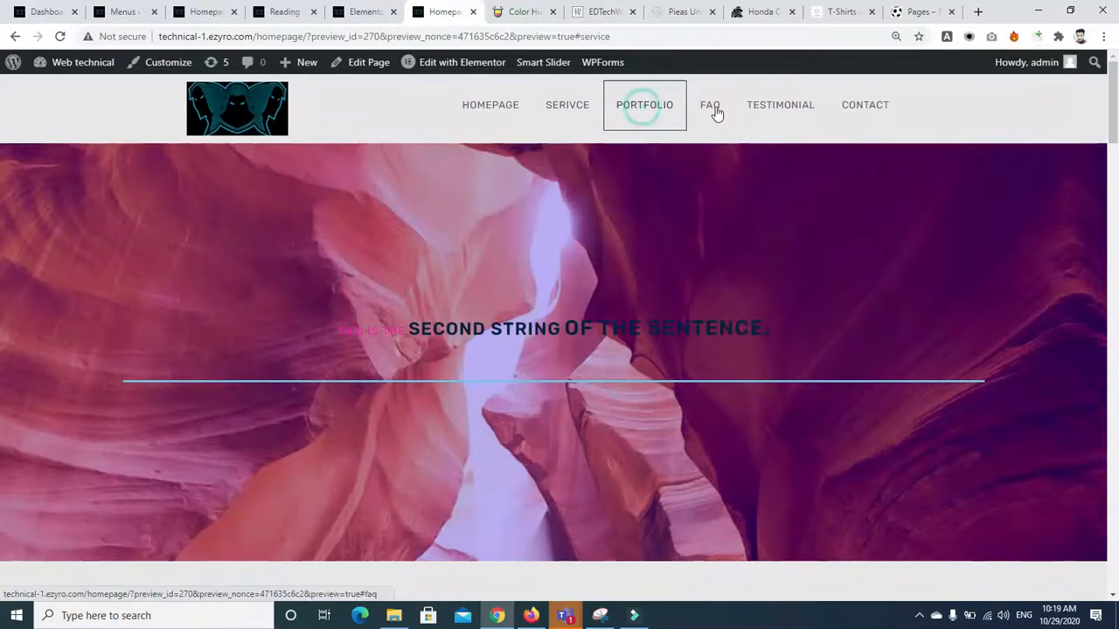
click(773, 107)
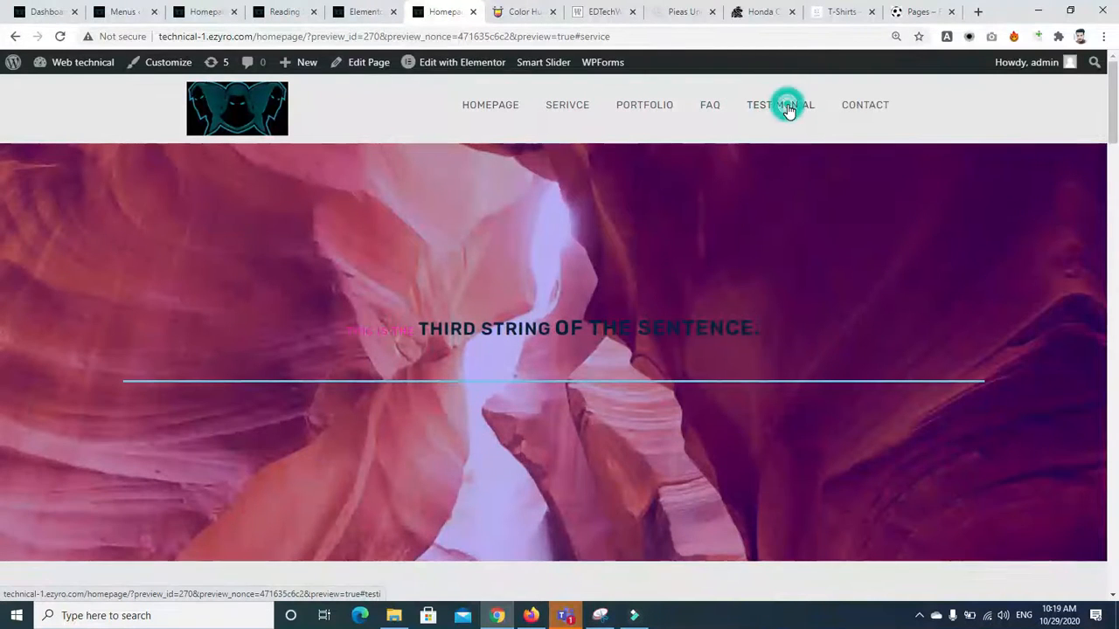
click(857, 106)
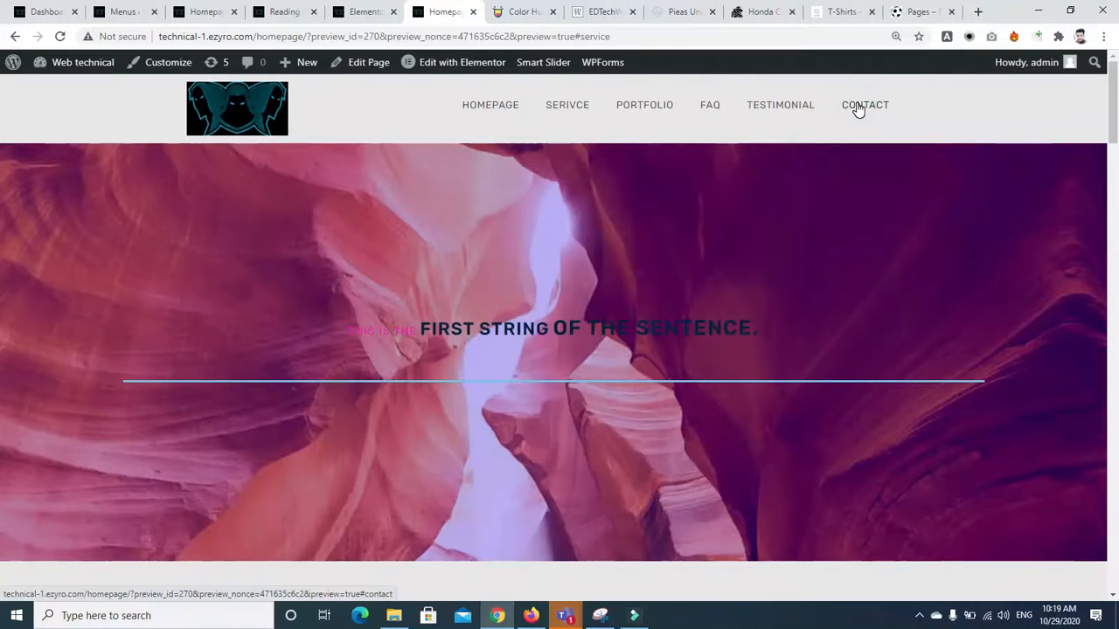
click(858, 109)
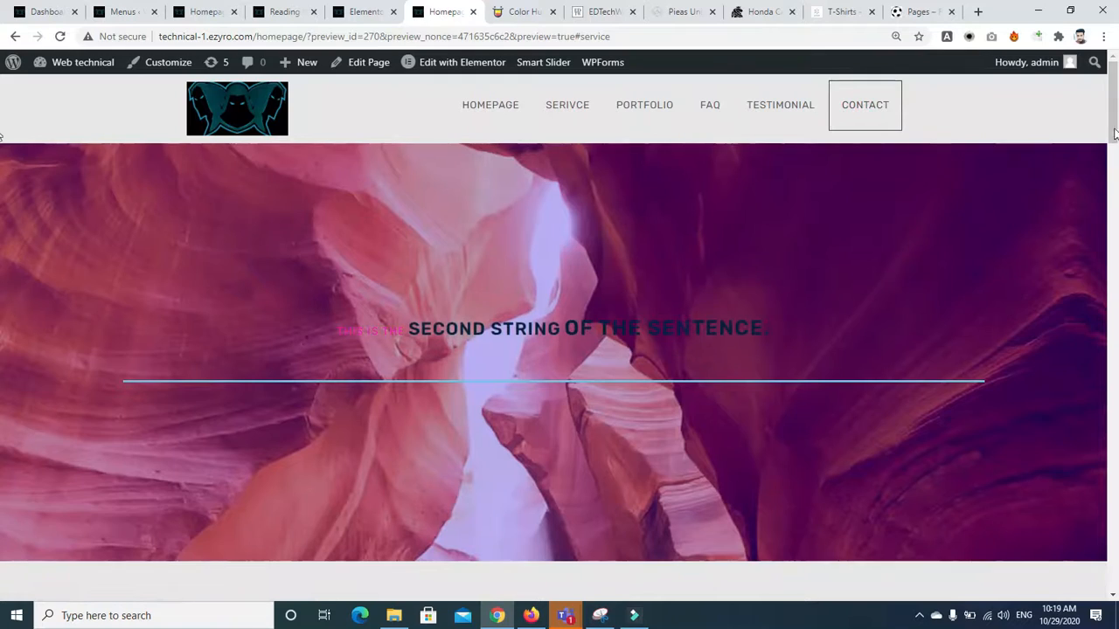
scroll(0, 166, down, 3)
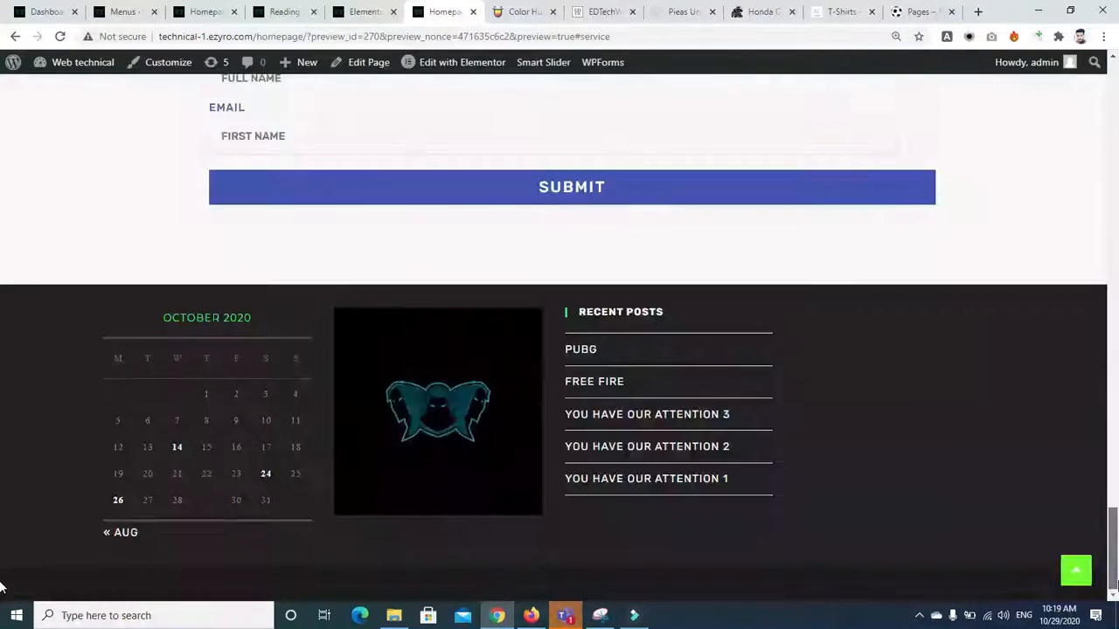
drag(1118, 582, 1117, 89)
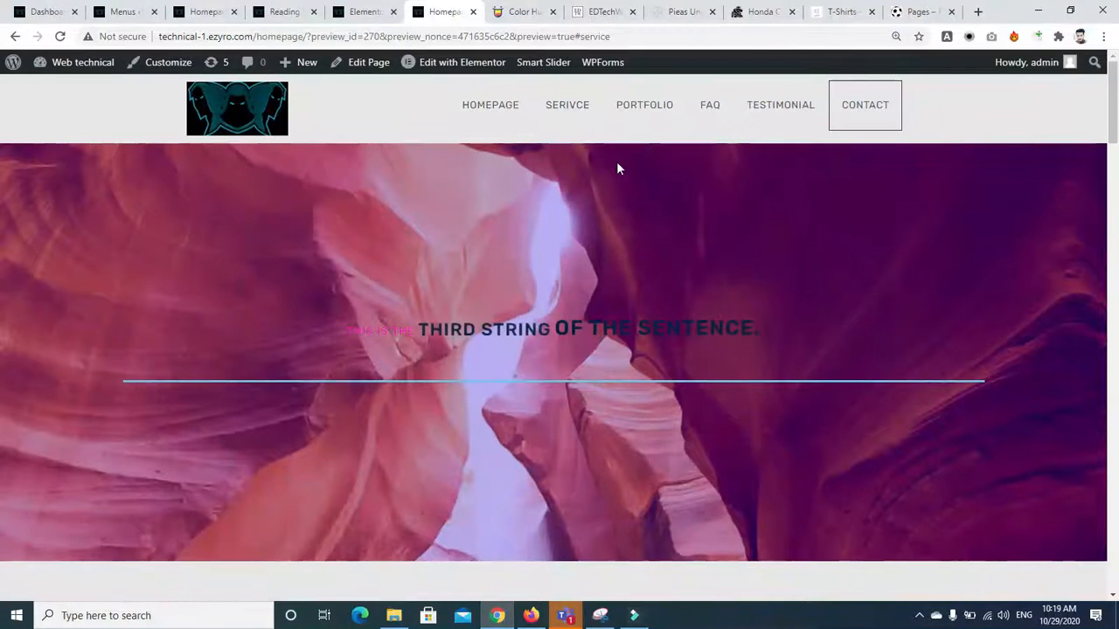
Step: Test the new header's Homepage link, load the site's root address, and follow the main menu to the Homepage page
click(491, 106)
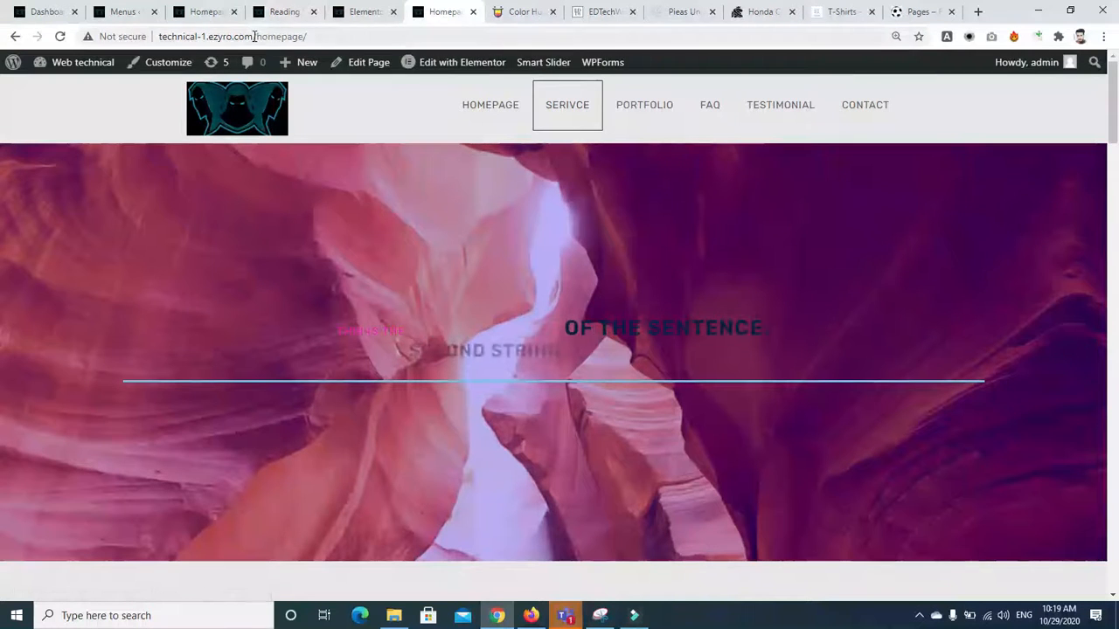
drag(257, 37, 390, 47)
key(BackSpace)
mouse_move(444, 63)
key(Return)
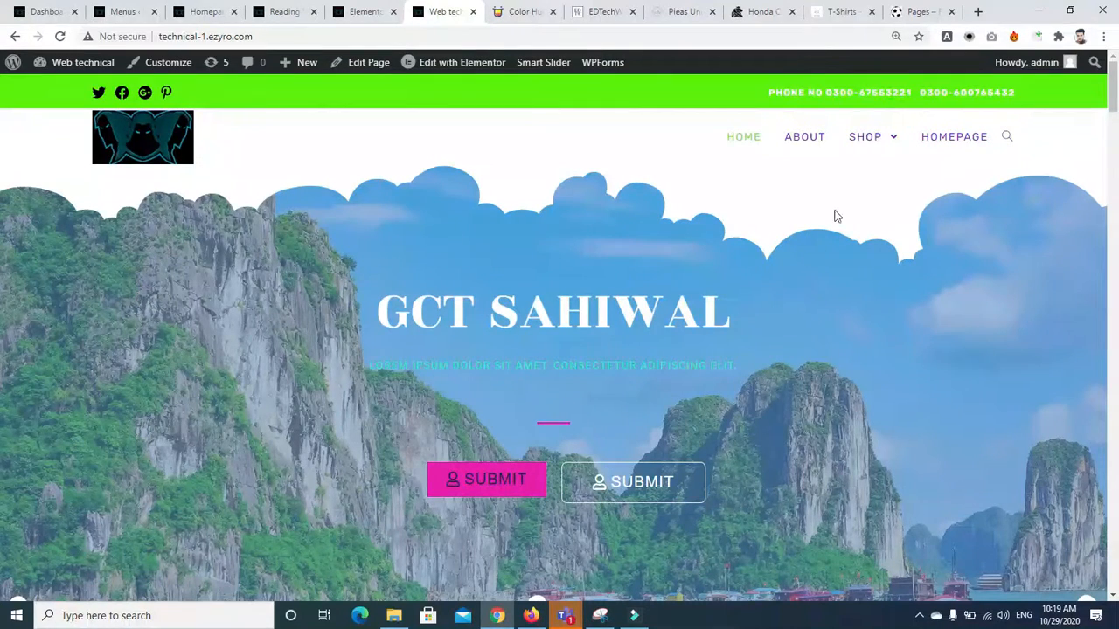
click(952, 141)
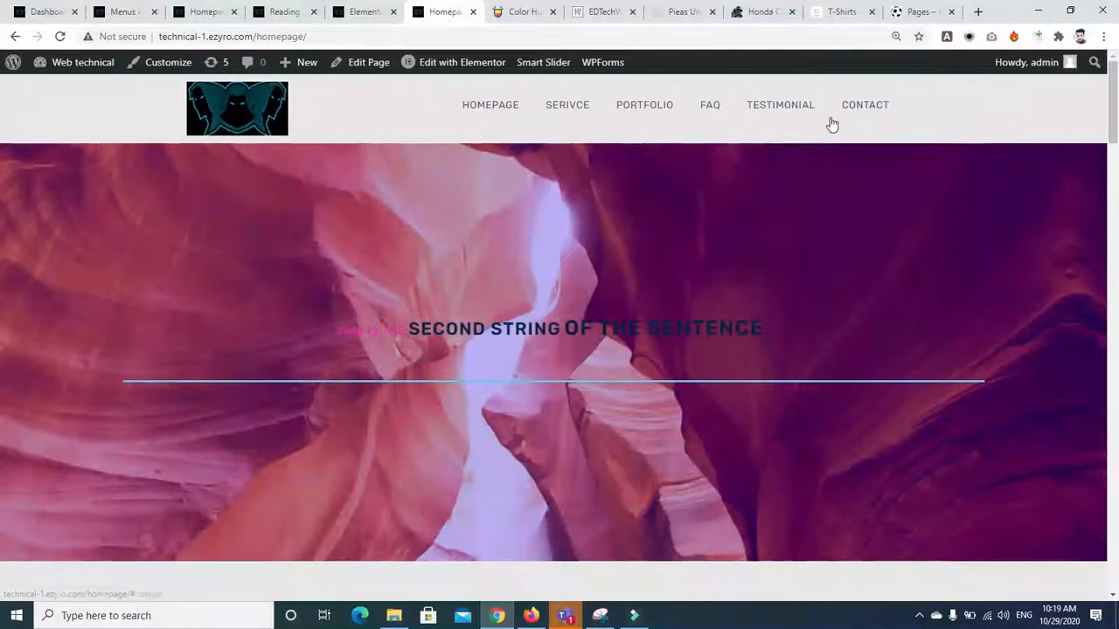
Step: Retest the landing-page header links Testimonial, FAQ, Portfolio, Serivce and Homepage on the live Homepage page
click(779, 104)
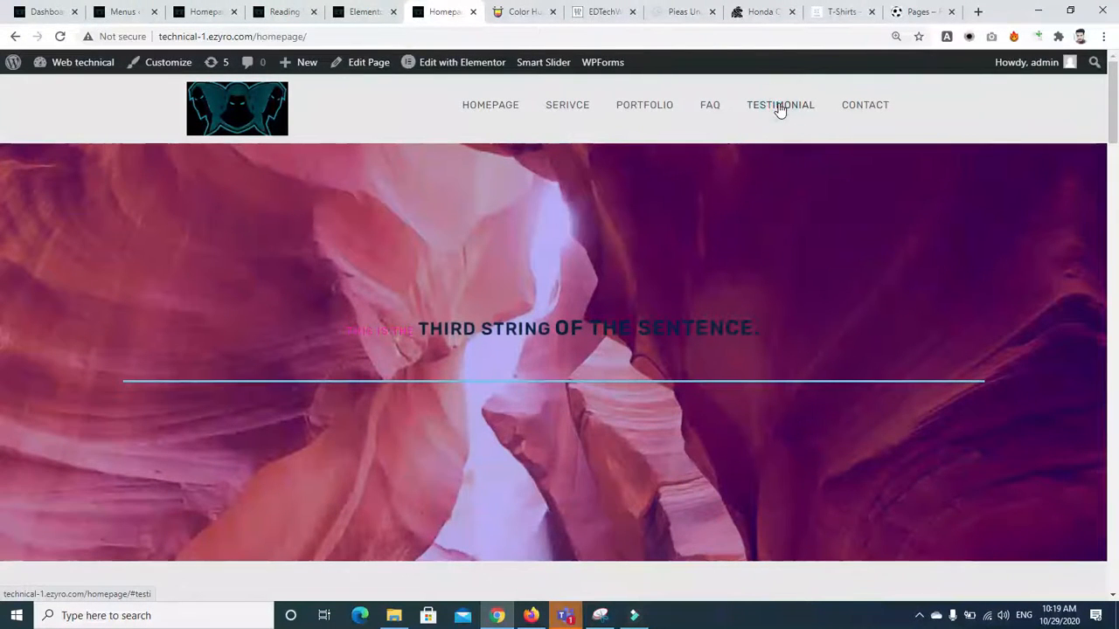
click(706, 106)
click(641, 108)
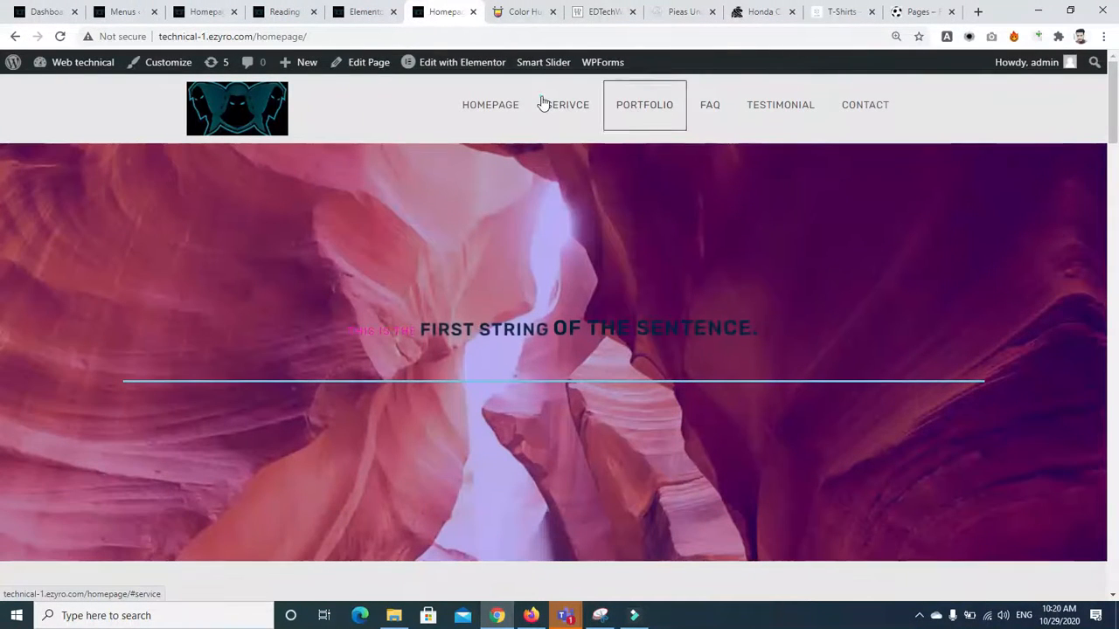
click(561, 107)
click(487, 111)
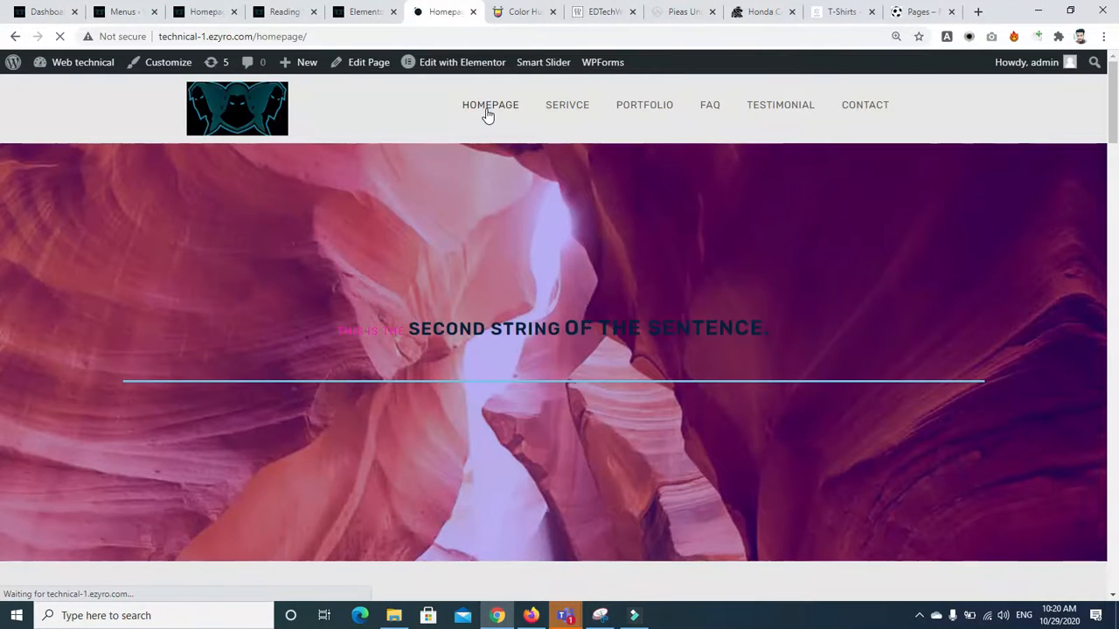
click(560, 107)
click(707, 105)
click(789, 108)
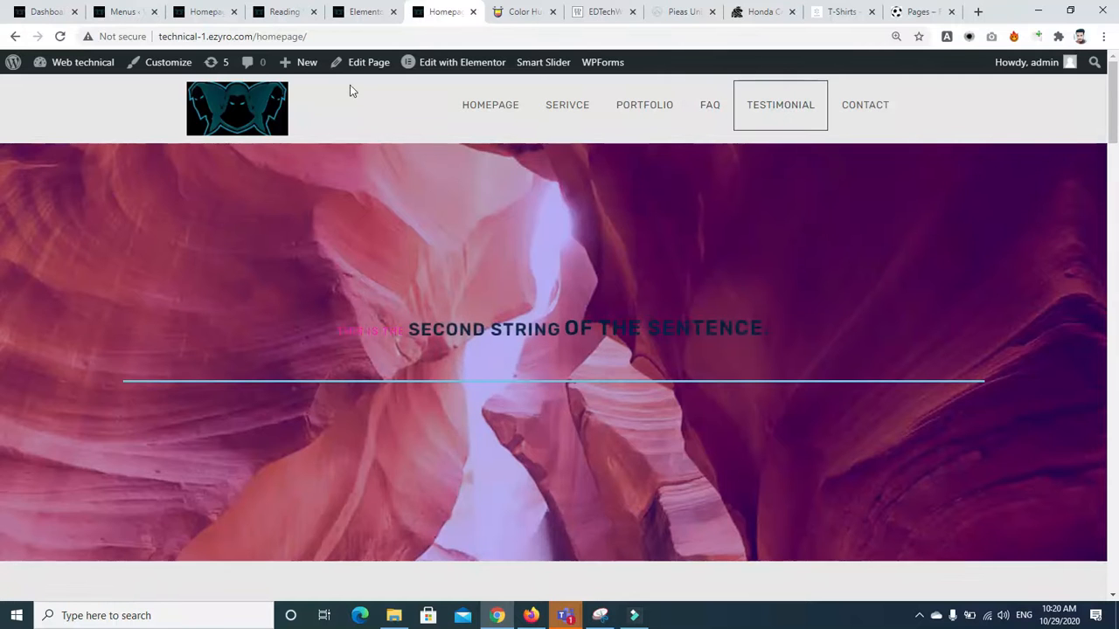
Step: Close the older Homepage browser tab that lacks the new header and return to the Elementor editor
click(340, 13)
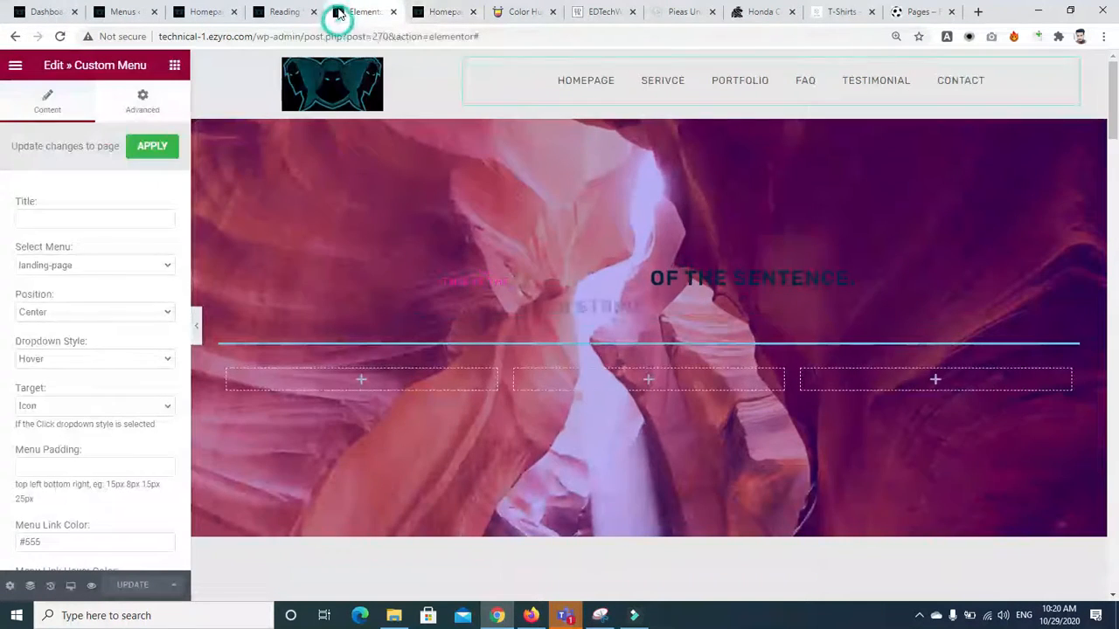
click(282, 12)
click(210, 13)
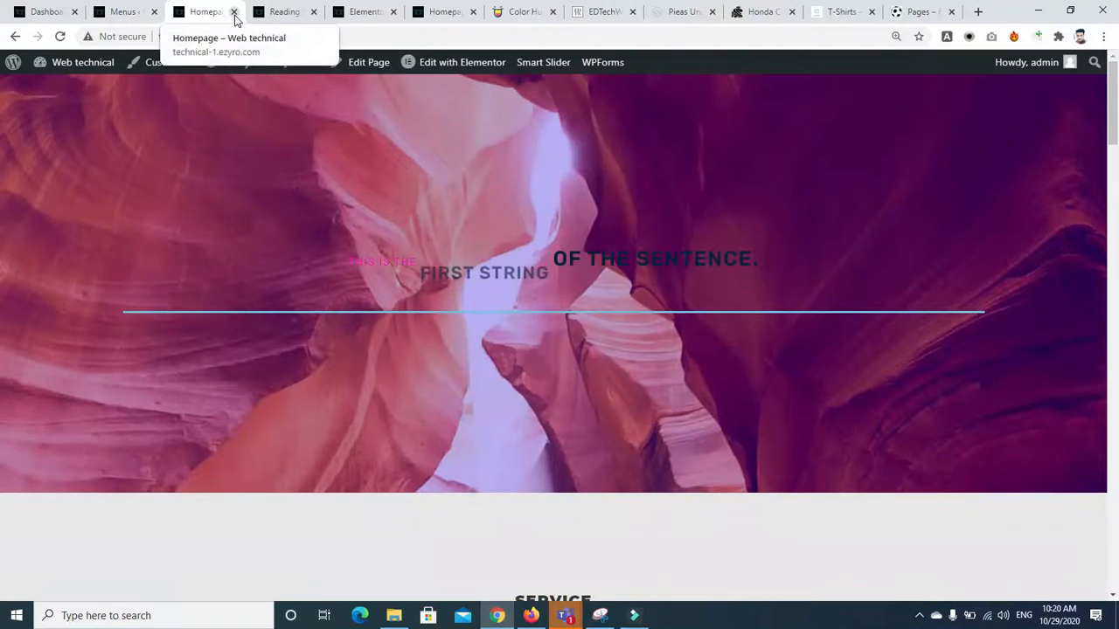
click(233, 13)
click(265, 11)
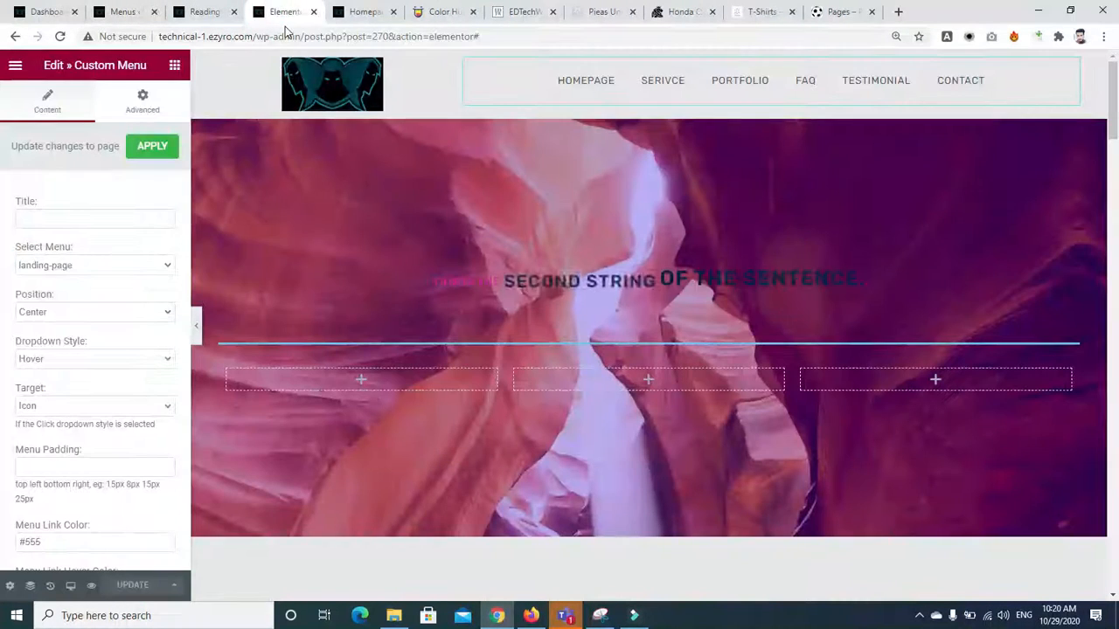
Step: Show the page in the mobile preview and set the custom menu's text transform to Capitalize
click(72, 585)
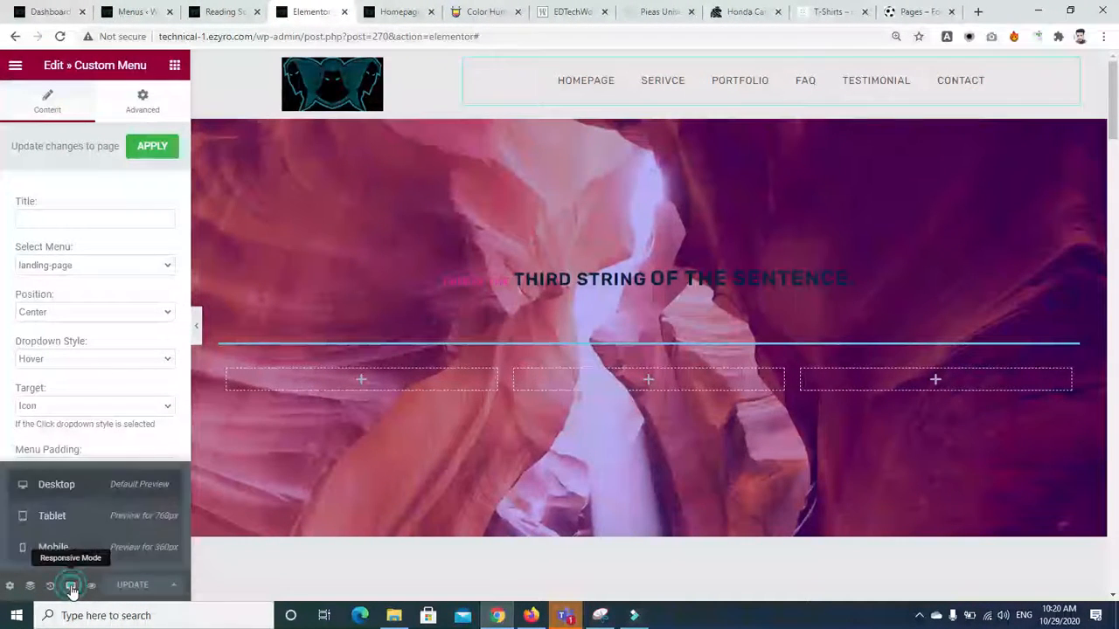
click(54, 548)
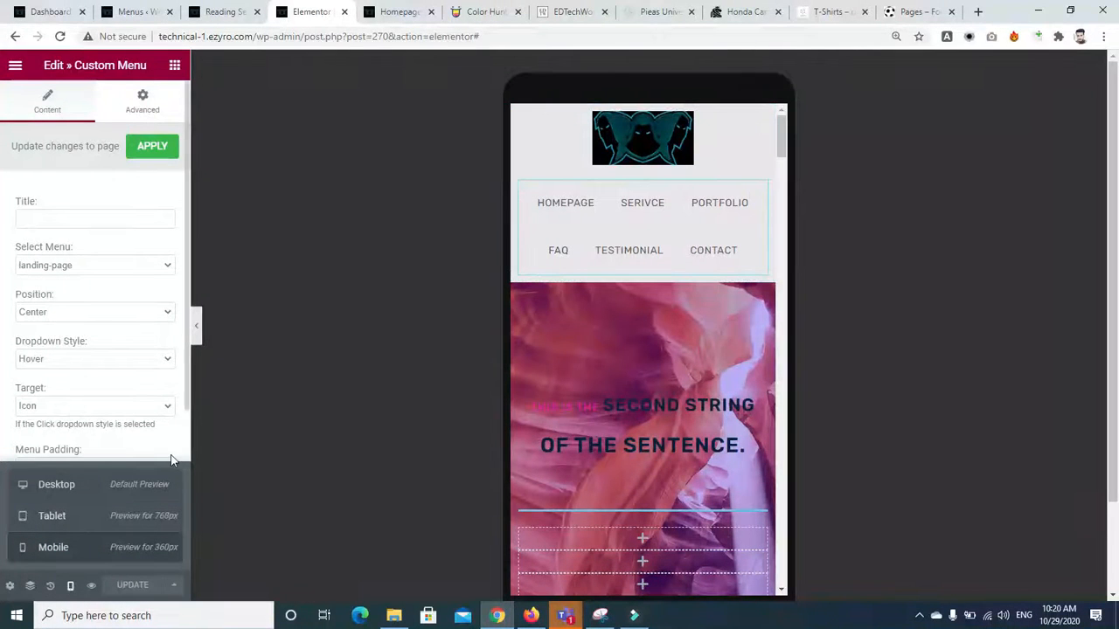
scroll(187, 431, down, 3)
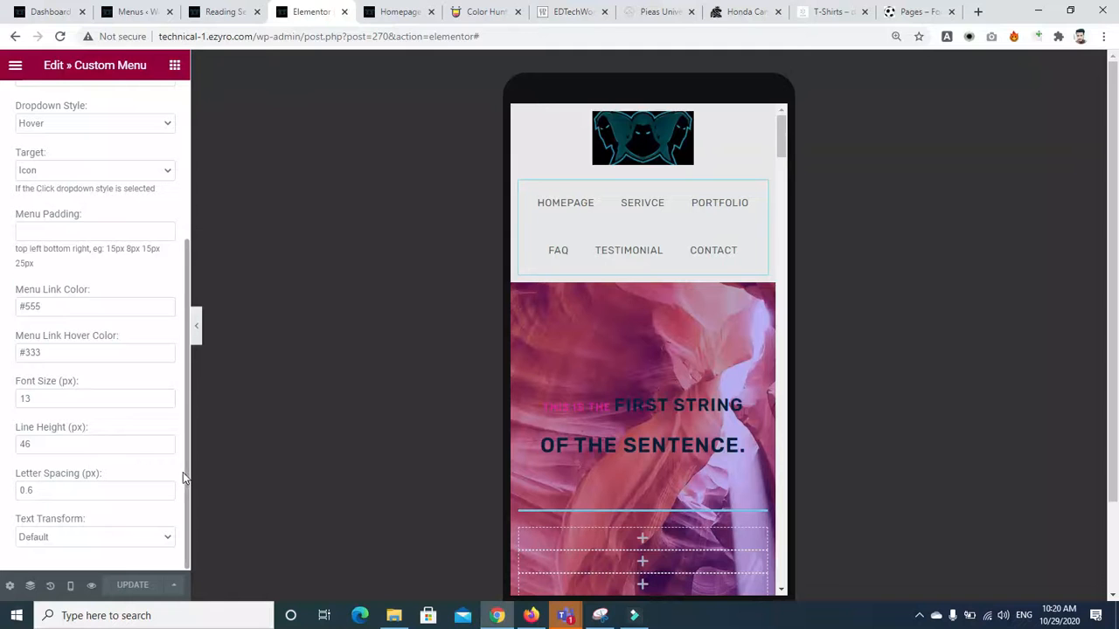
click(171, 530)
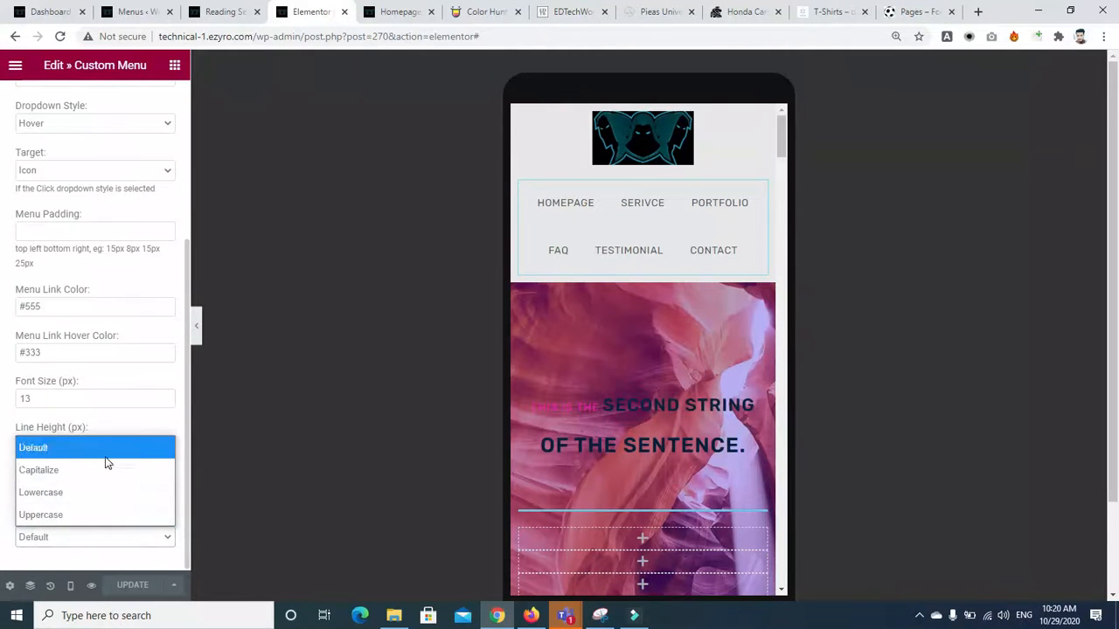
click(106, 476)
click(122, 535)
click(125, 535)
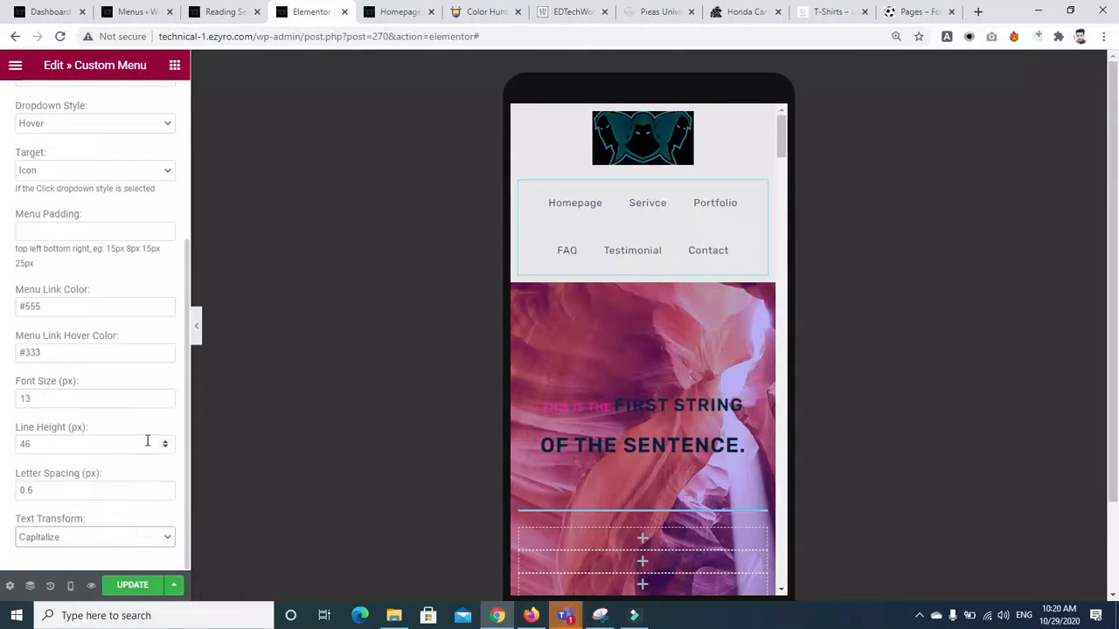
Step: Set the custom menu's dropdown style to Click
scroll(175, 429, up, 3)
click(166, 325)
click(161, 321)
click(167, 273)
click(138, 318)
click(185, 249)
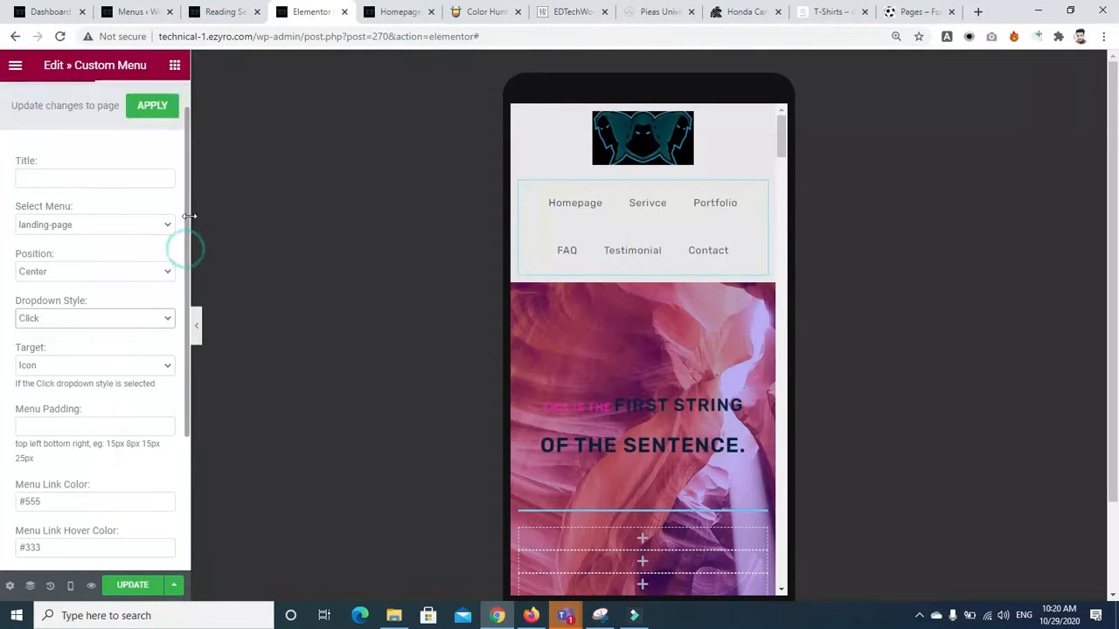
scroll(166, 227, up, 1)
drag(184, 155, 186, 302)
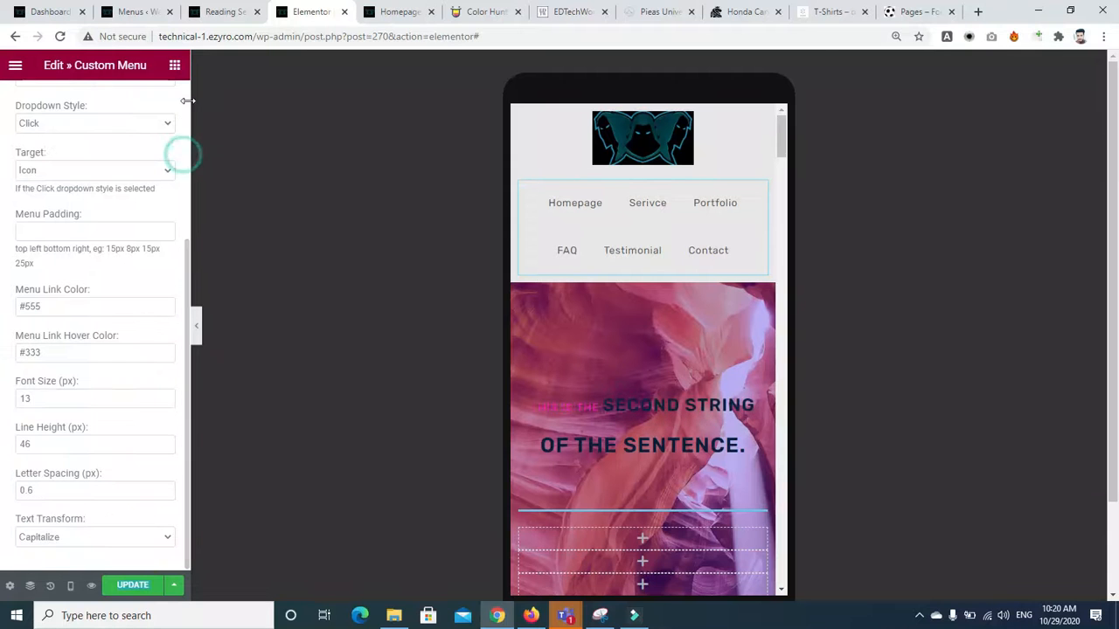
click(186, 95)
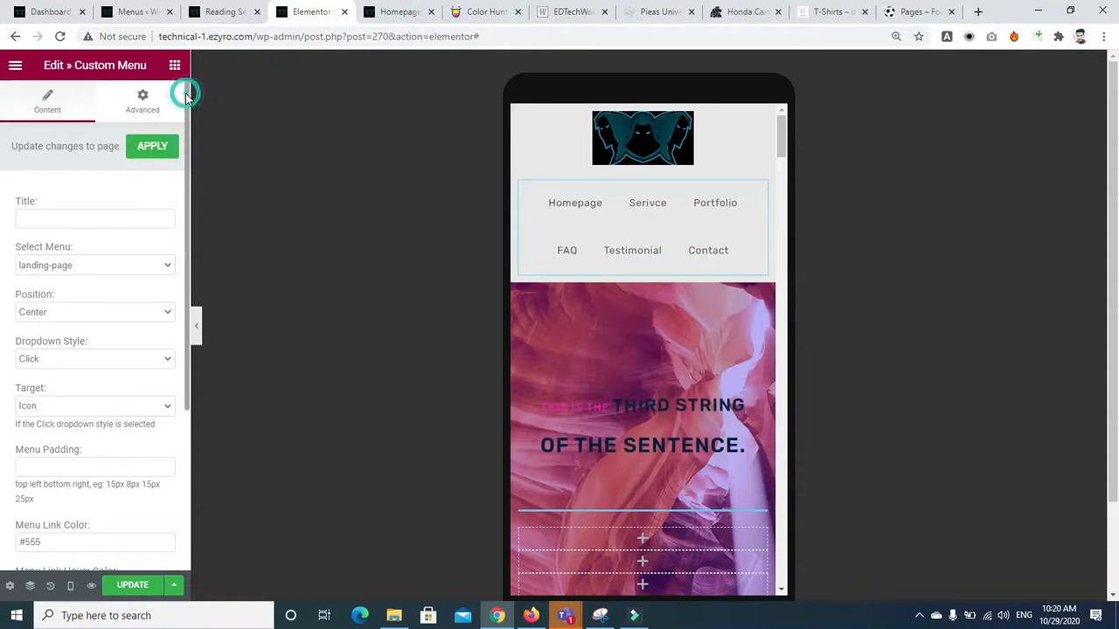
Step: Review the custom menu's advanced settings and return the page to the desktop preview
click(145, 102)
click(87, 113)
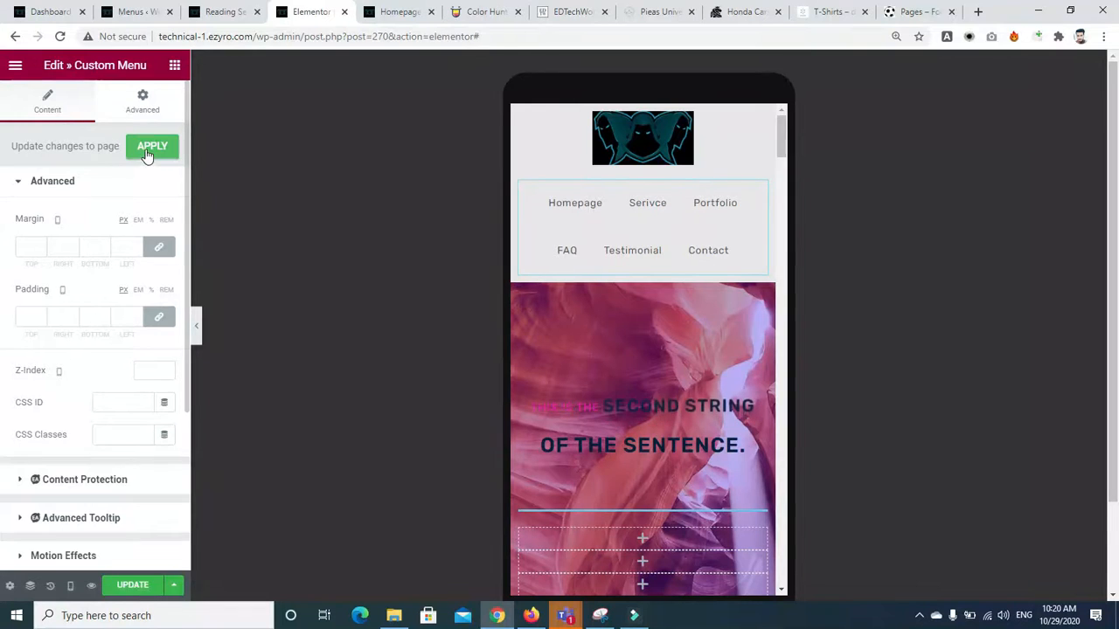
drag(186, 290, 185, 254)
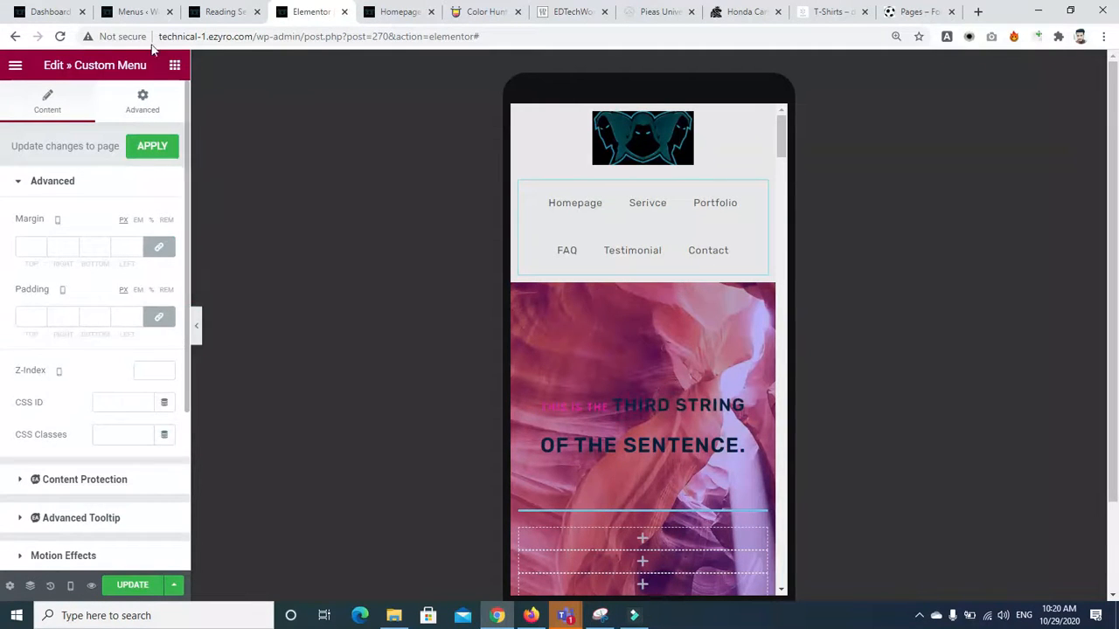
click(71, 586)
click(61, 487)
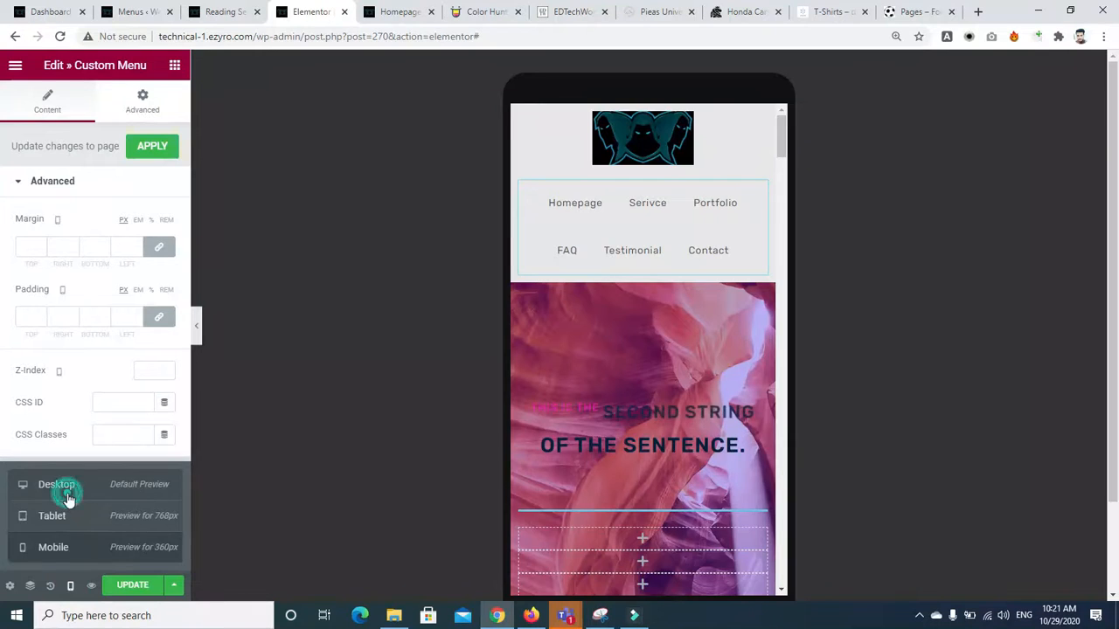
Step: Search the Elementor widgets for "nav" and "menu"
click(175, 64)
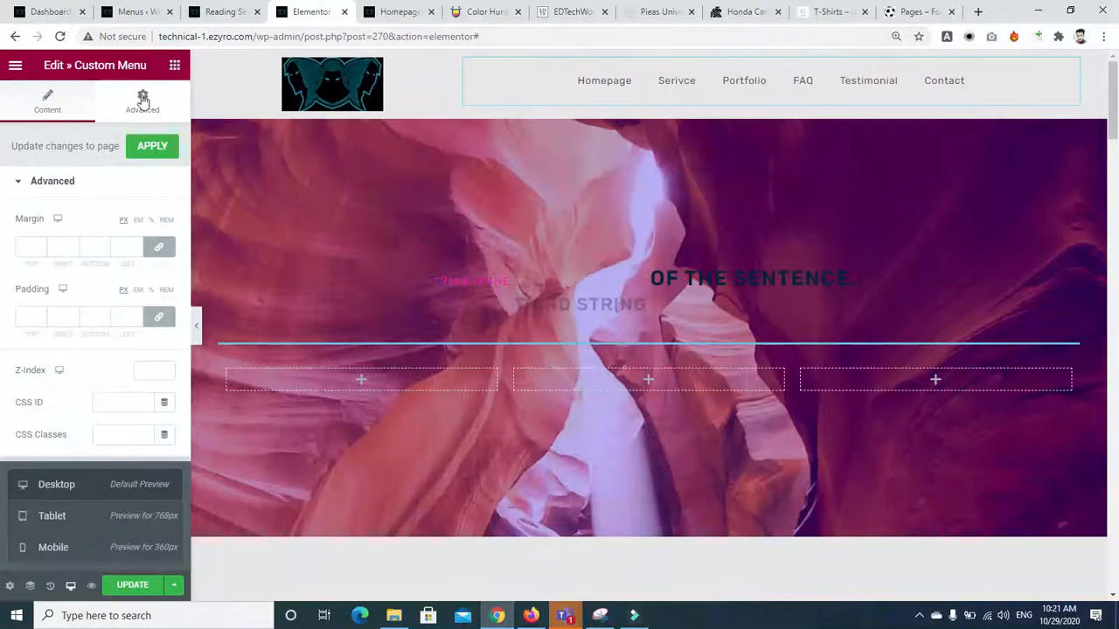
text(n)
key(BackSpace)
text(nav)
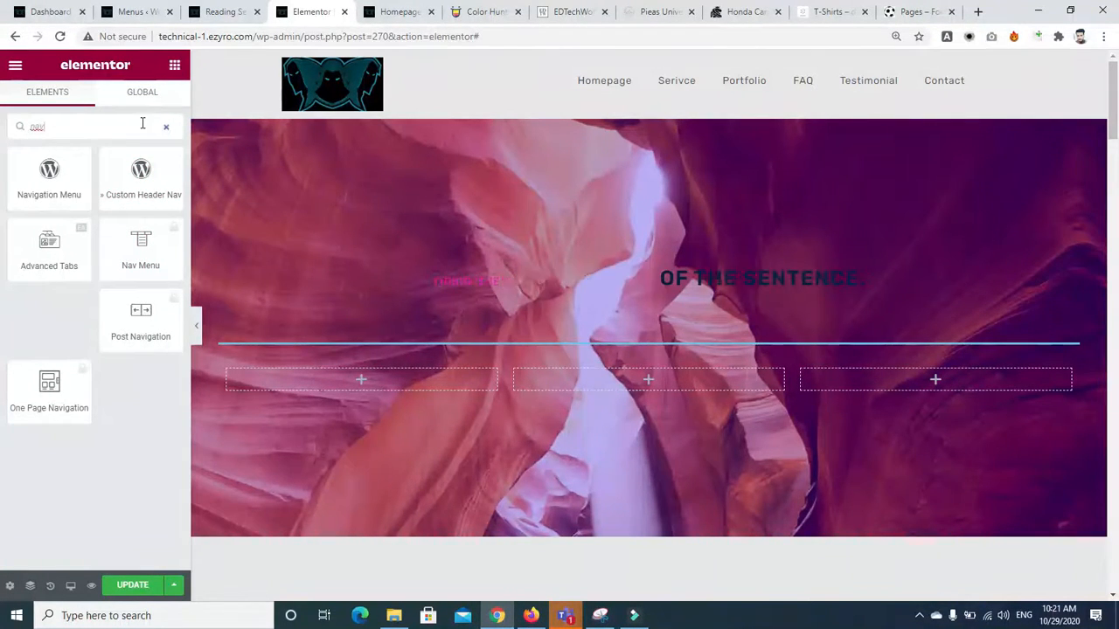
key(BackSpace)
text(menu)
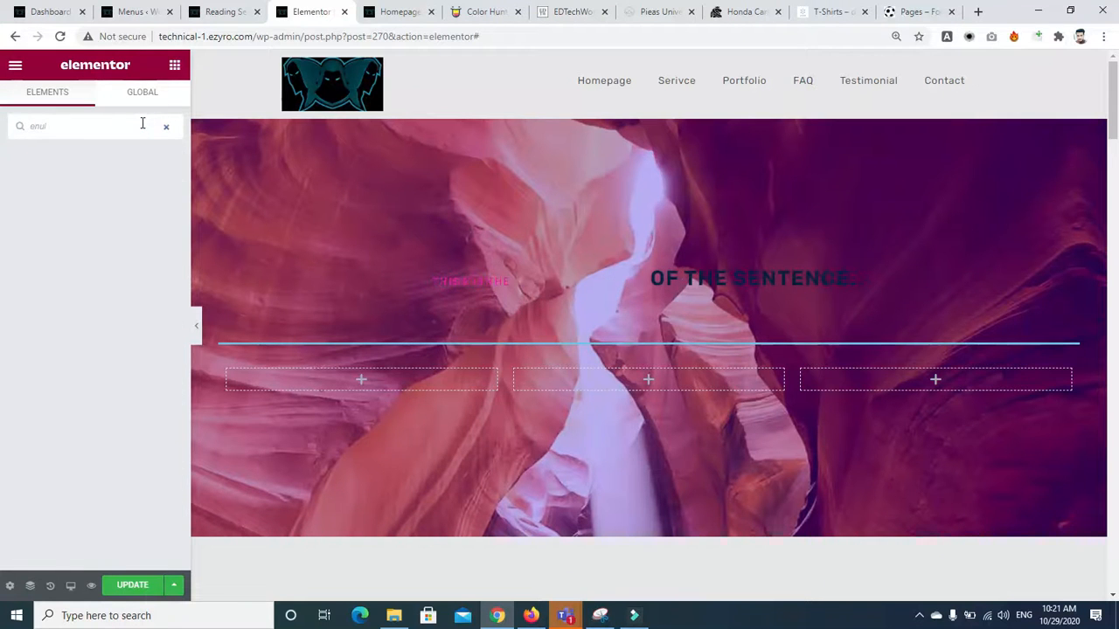
key(BackSpace)
key(BackSpace)
key(BackSpace)
text(menu)
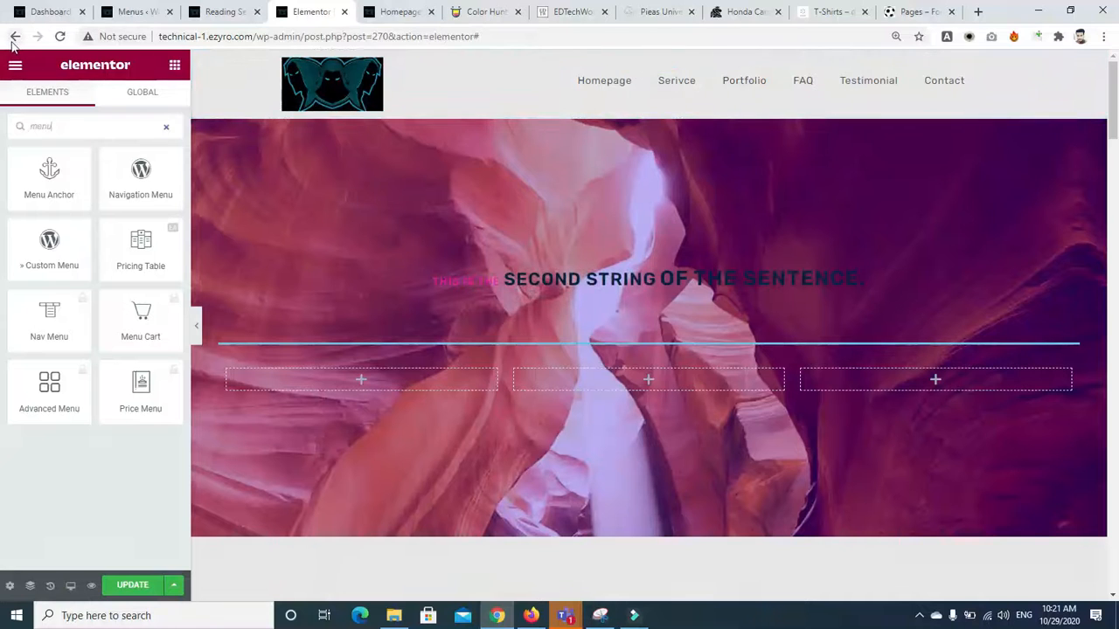
right_click(650, 59)
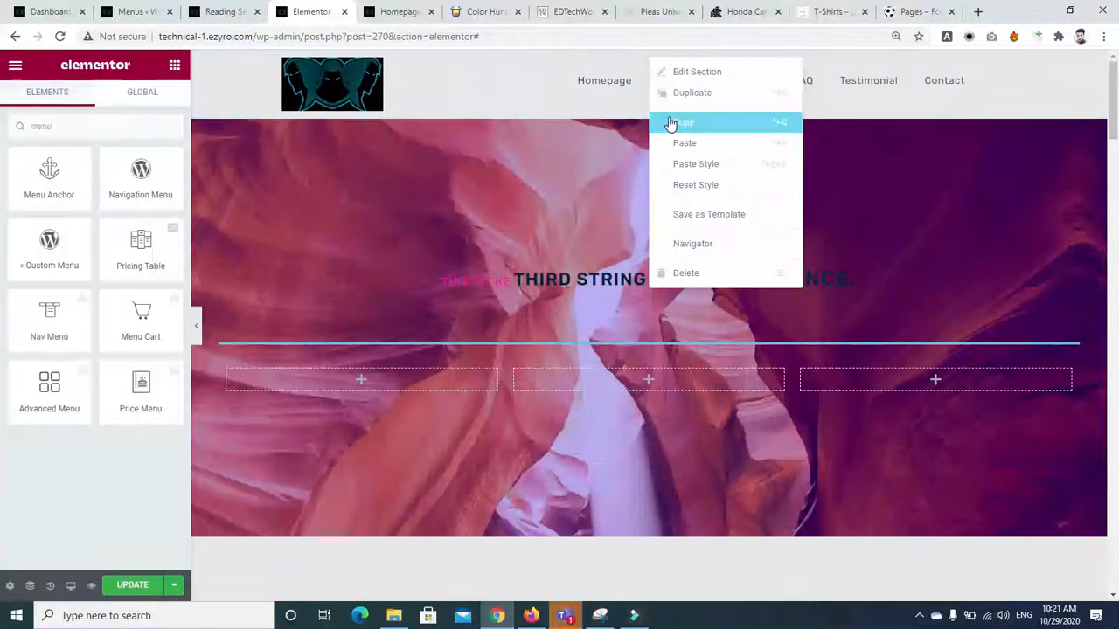
click(682, 219)
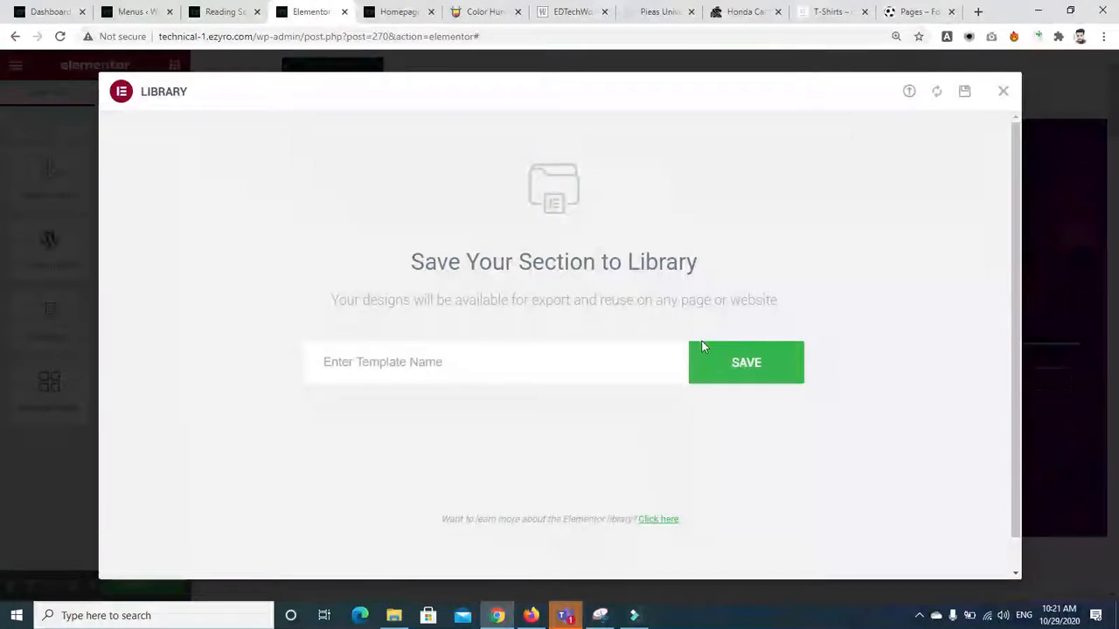
click(626, 362)
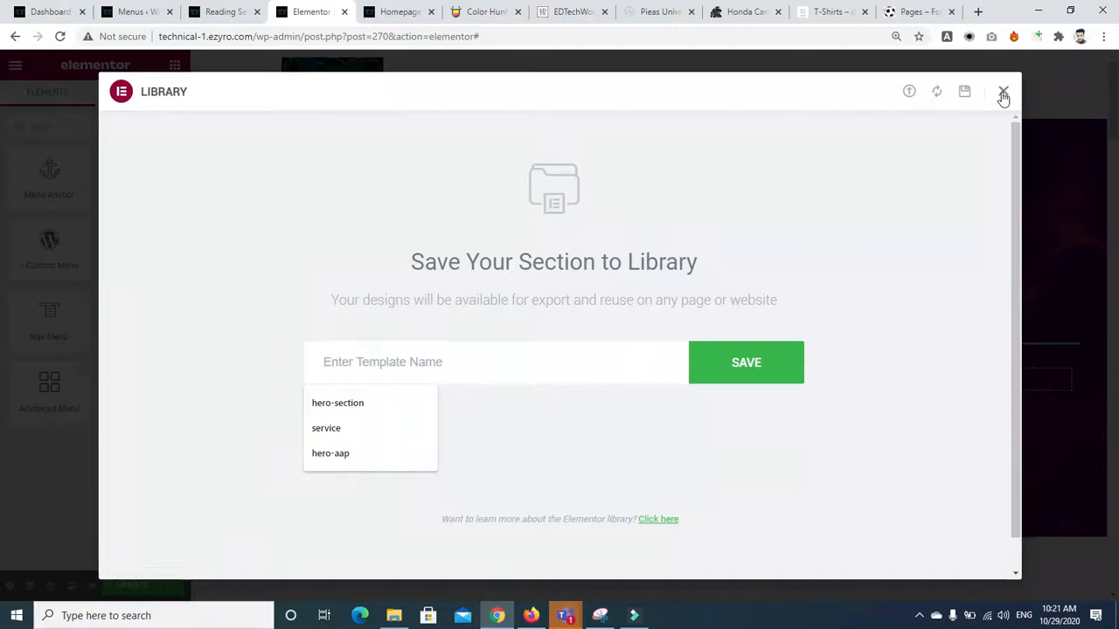
click(1002, 92)
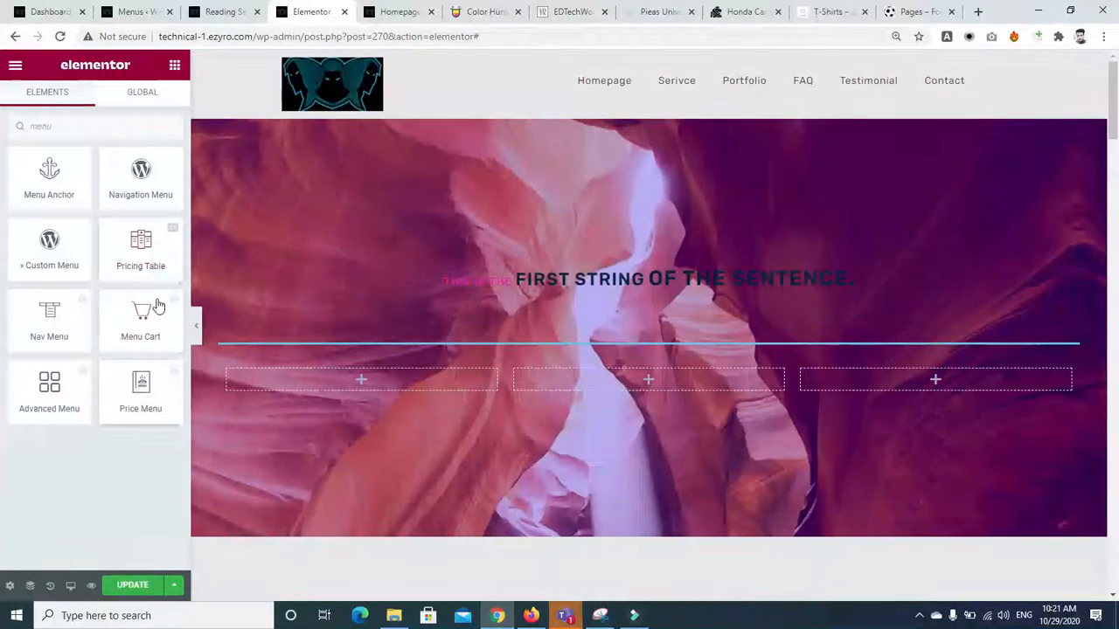
Step: Check the header menu in the Homepage front-end preview and look through the Reading Settings page
click(5, 40)
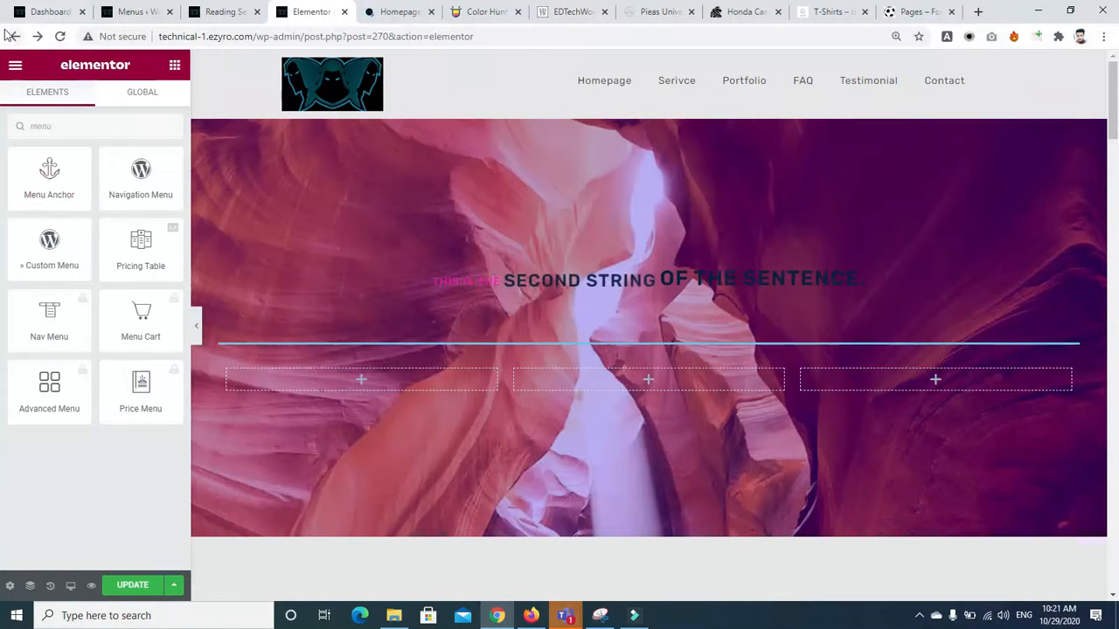
click(413, 12)
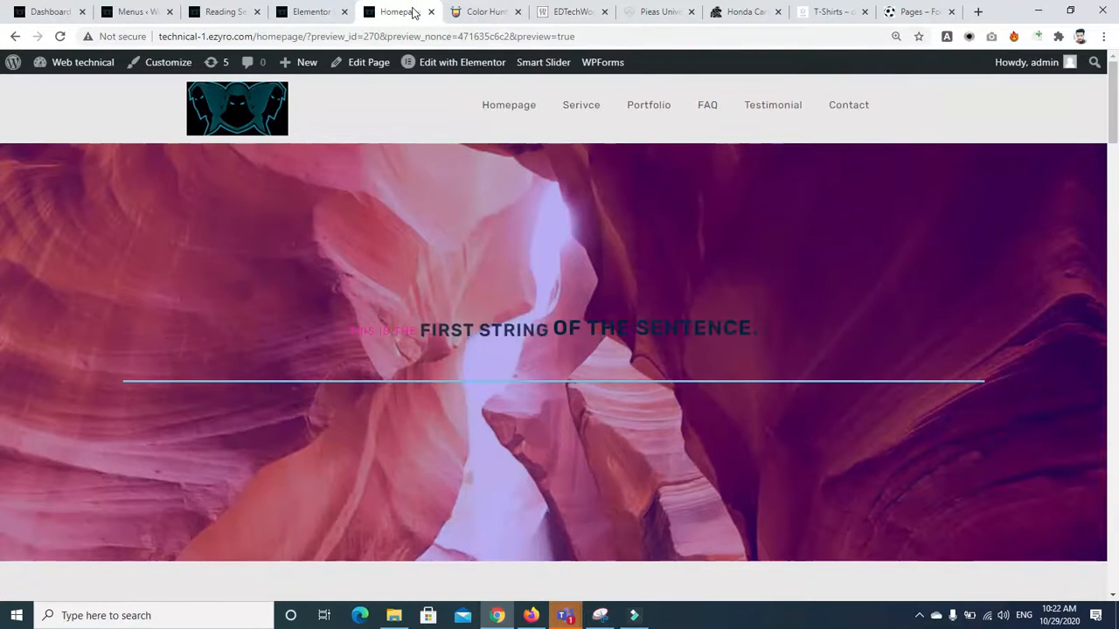
click(224, 12)
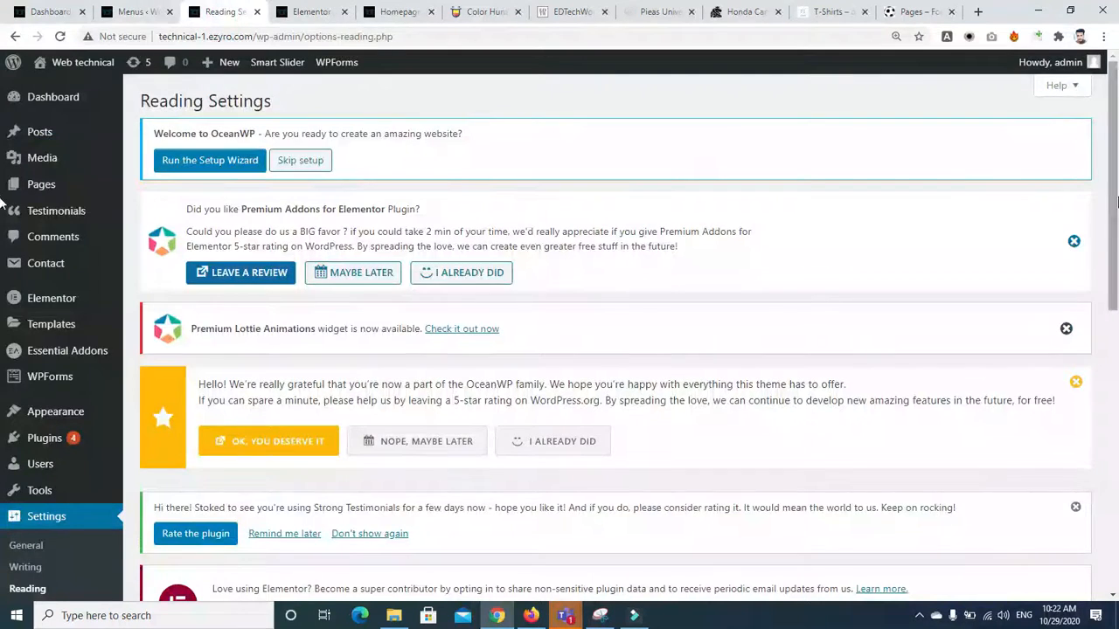
scroll(2, 419, down, 5)
scroll(2, 419, up, 5)
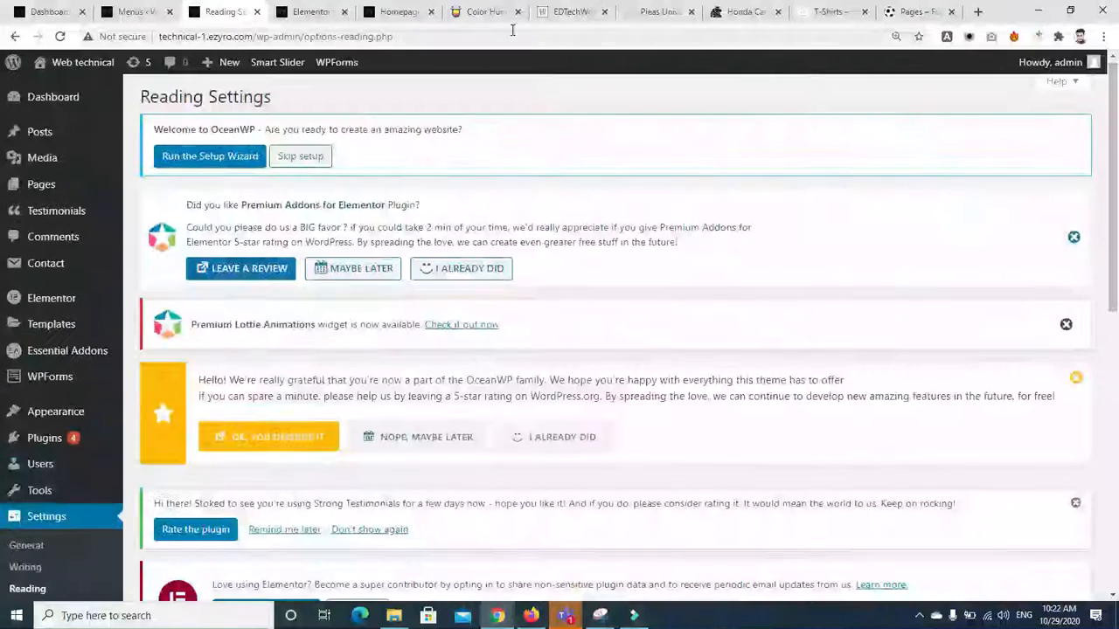
Step: Return to the Elementor editor, navigate back, and confirm leaving the page despite the unsaved changes
click(310, 11)
click(14, 36)
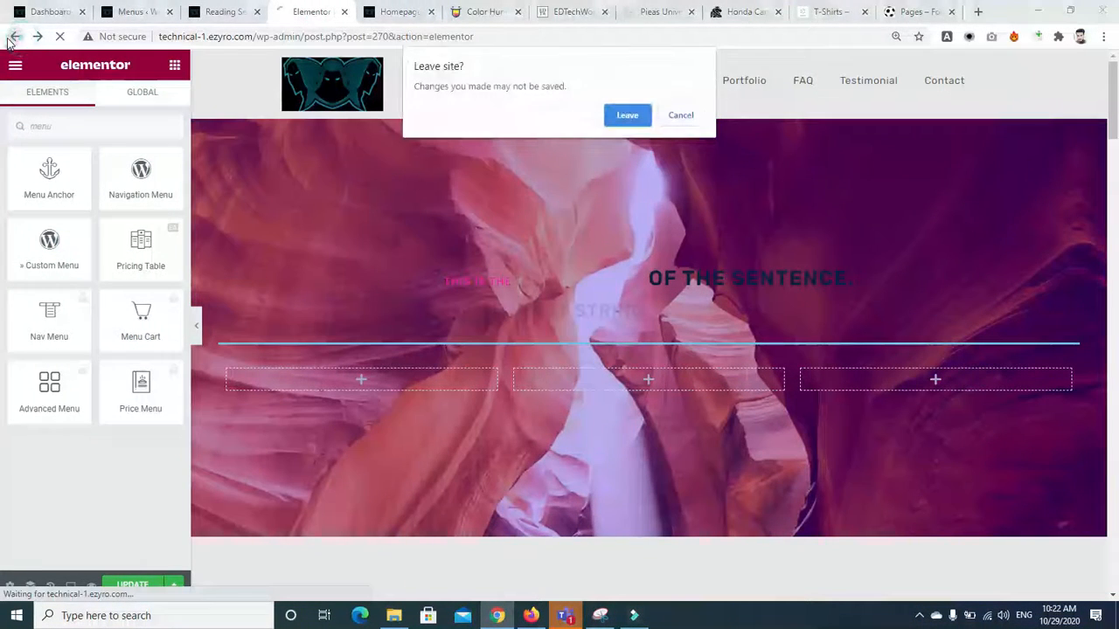
click(628, 116)
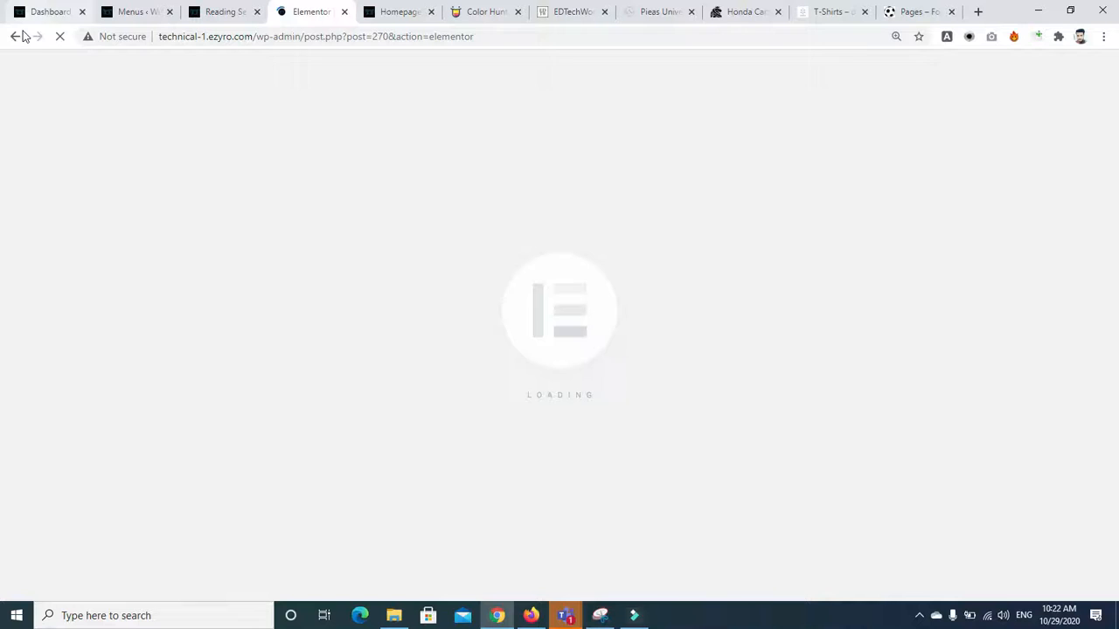
Step: Leave the Elementor editor for the WordPress admin and look through the installed plugins
click(19, 36)
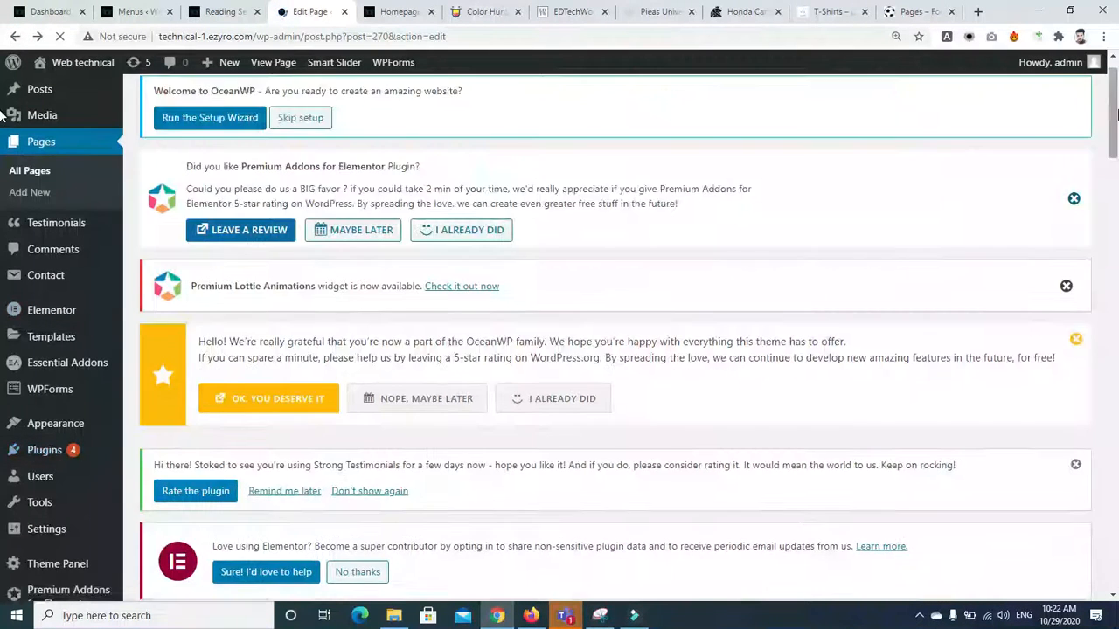
scroll(2, 116, down, 2)
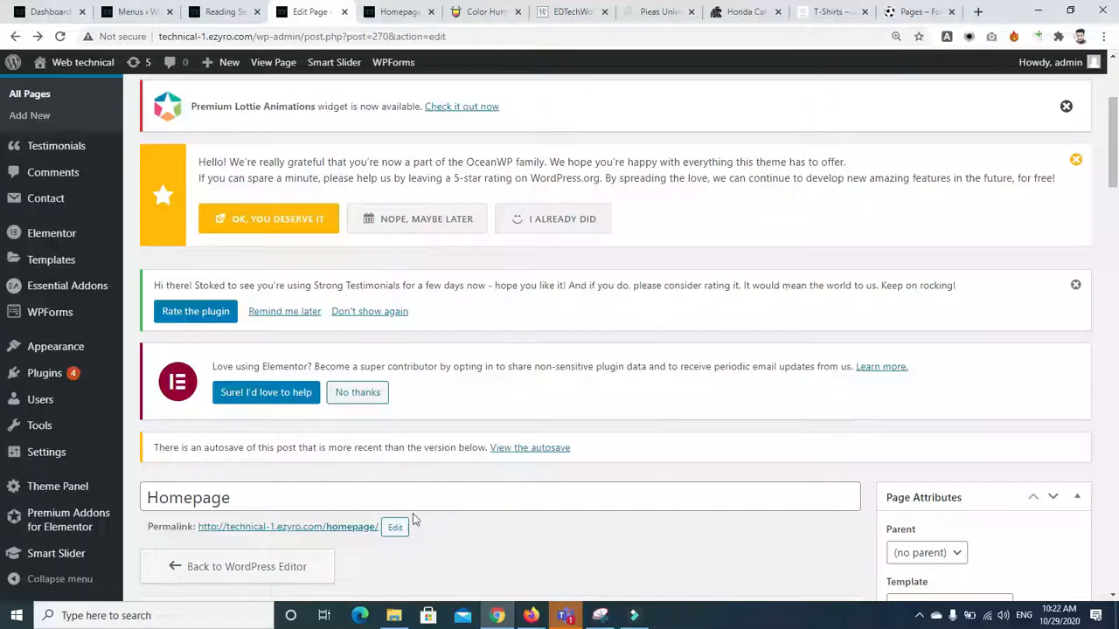
click(61, 378)
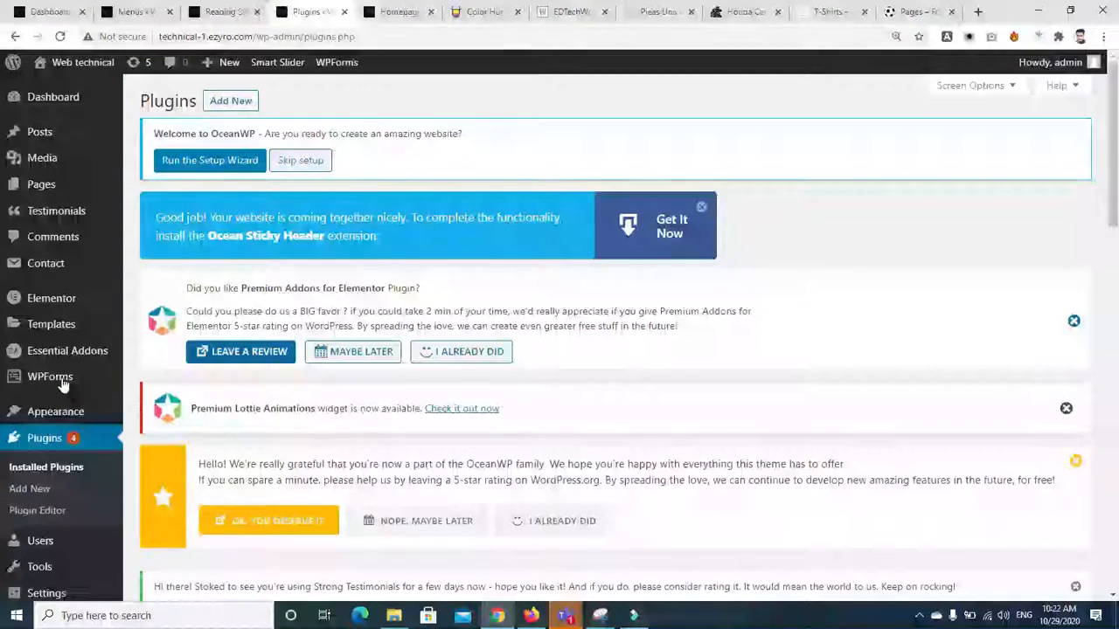
scroll(1035, 325, down, 6)
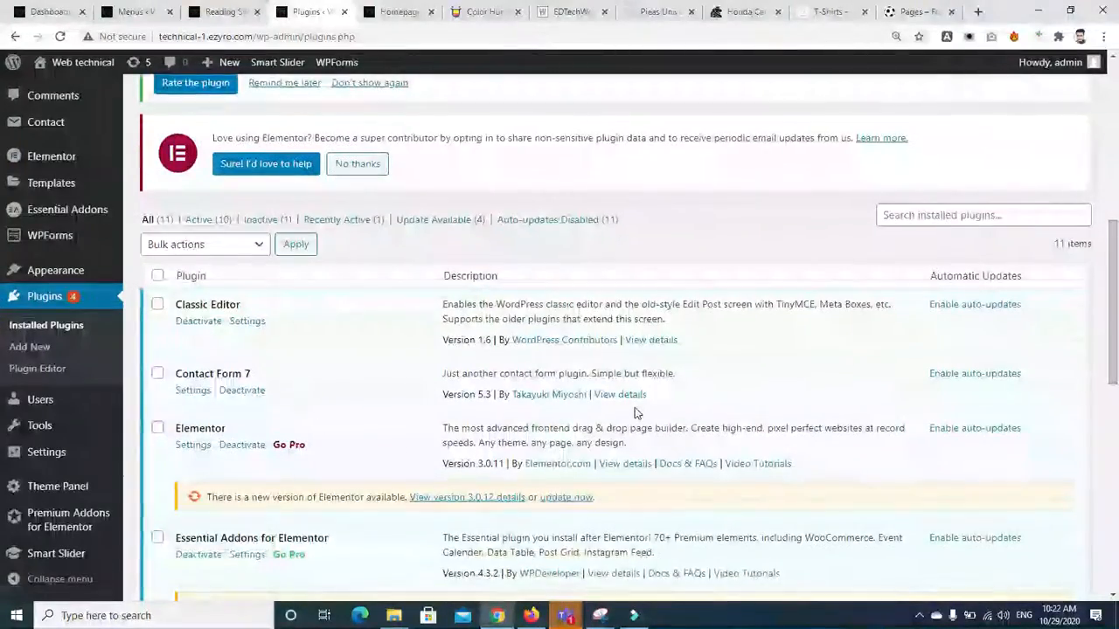
drag(1117, 292, 1118, 367)
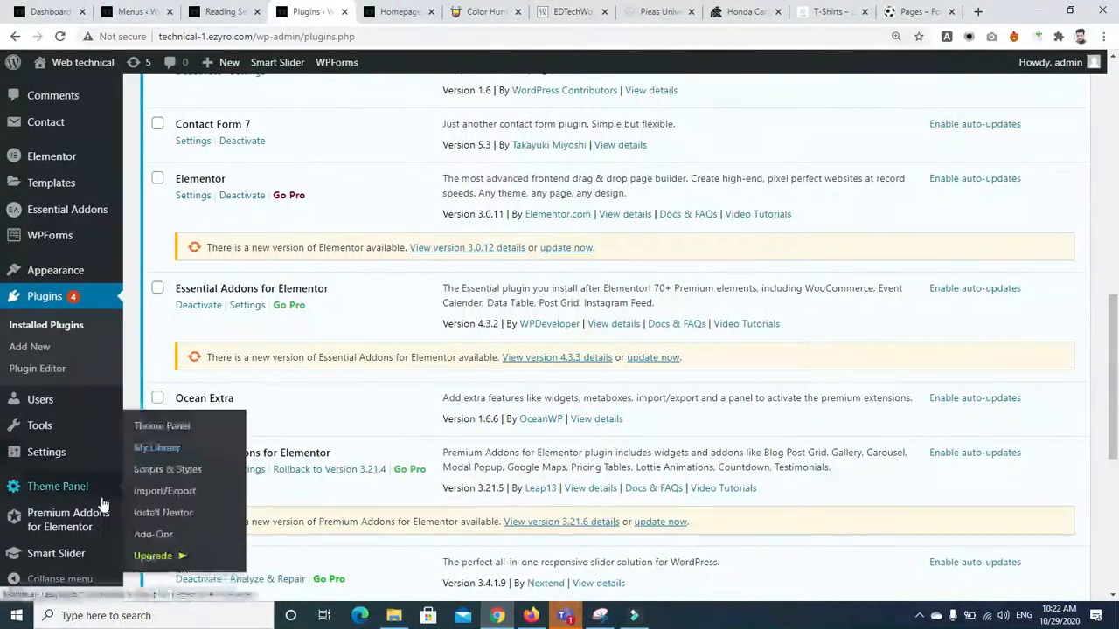
mouse_move(55, 213)
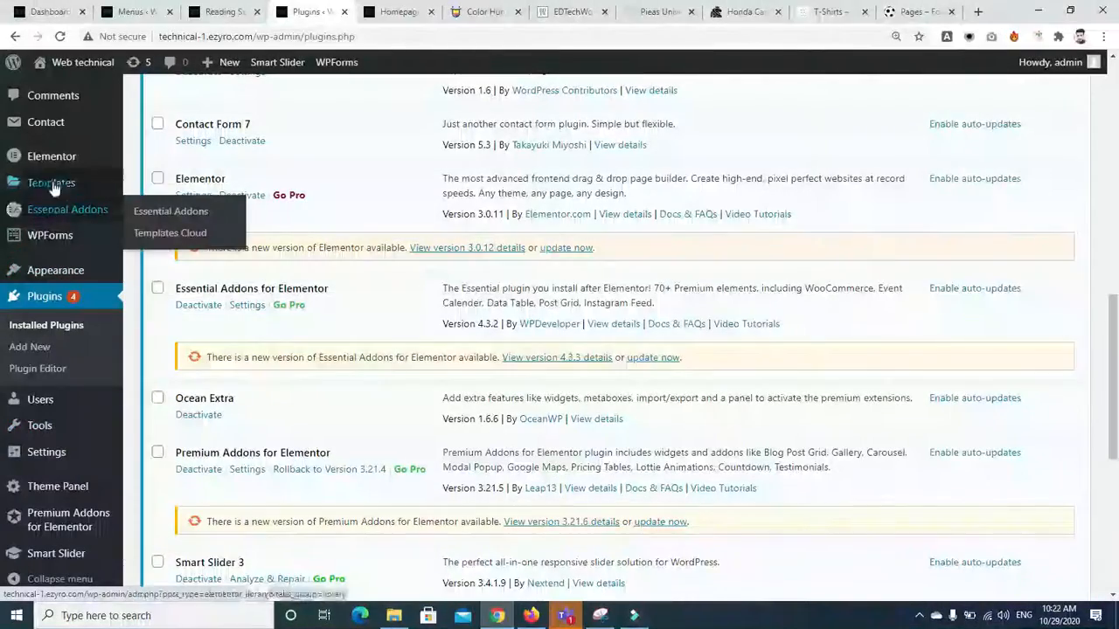
mouse_move(1116, 435)
mouse_down()
mouse_move(1117, 364)
mouse_move(1116, 412)
mouse_up()
Step: Create and publish a template titled "footer" in the theme's My Library, and open it in the Elementor editor
mouse_move(54, 498)
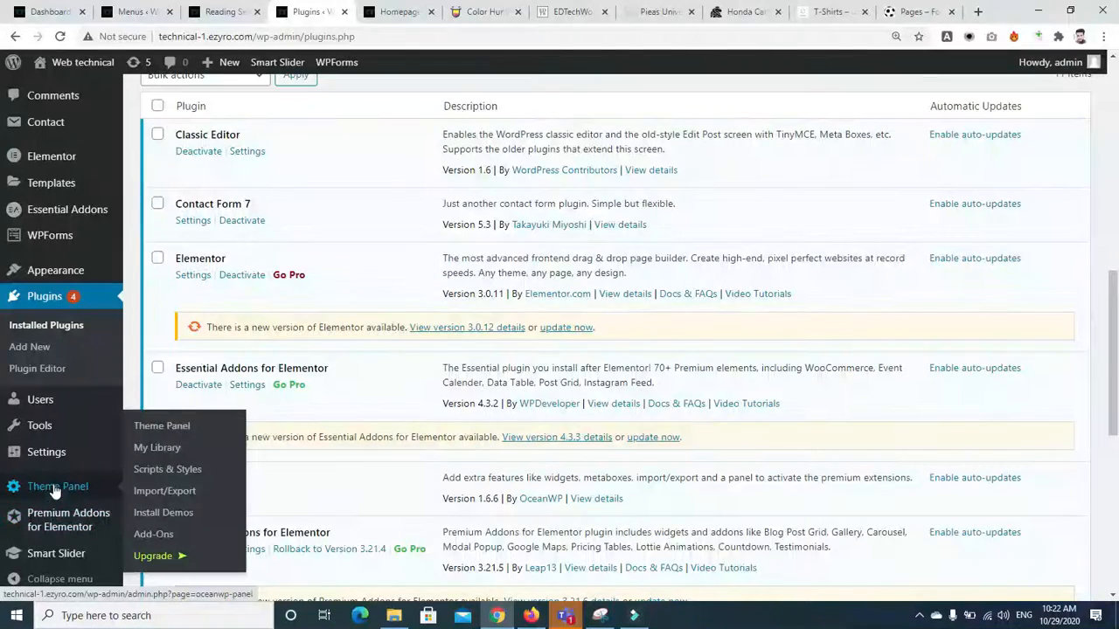
click(155, 449)
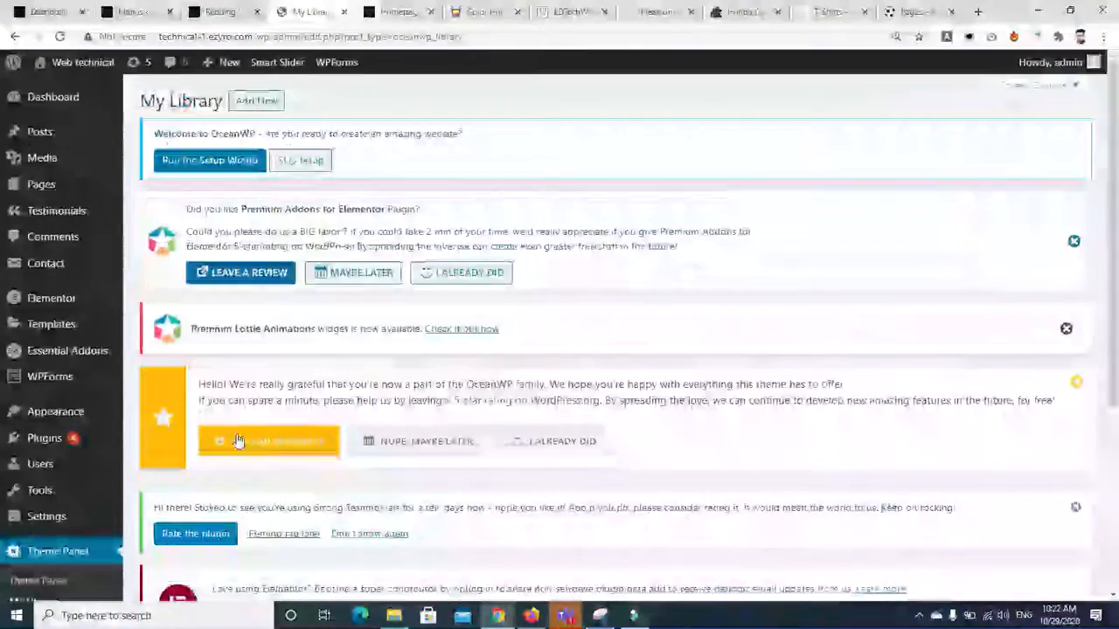
drag(1116, 255, 1108, 201)
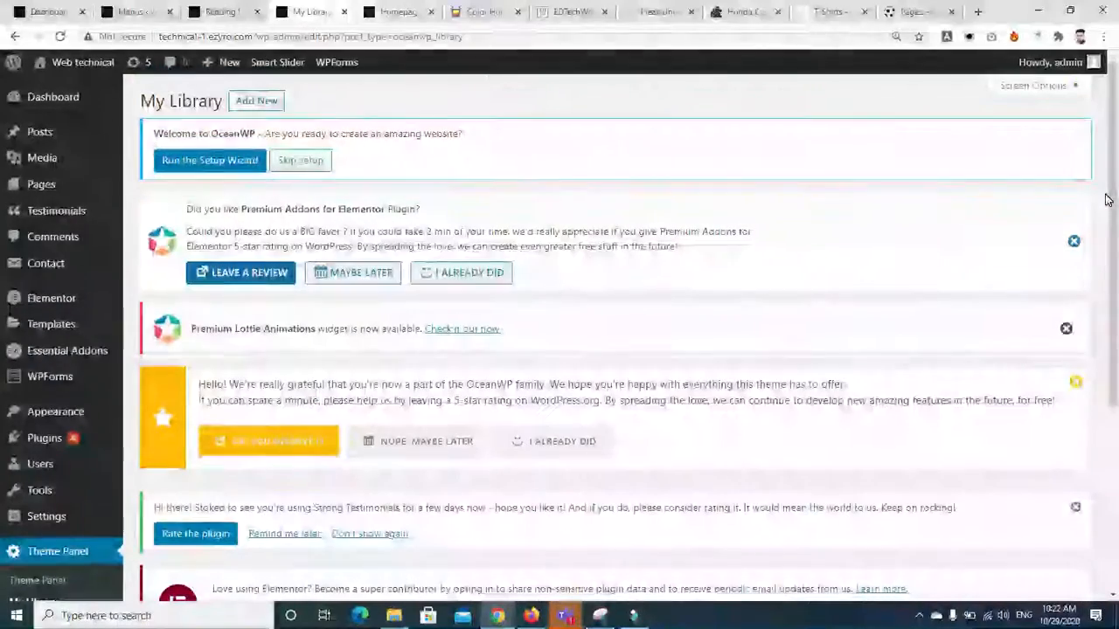
click(273, 105)
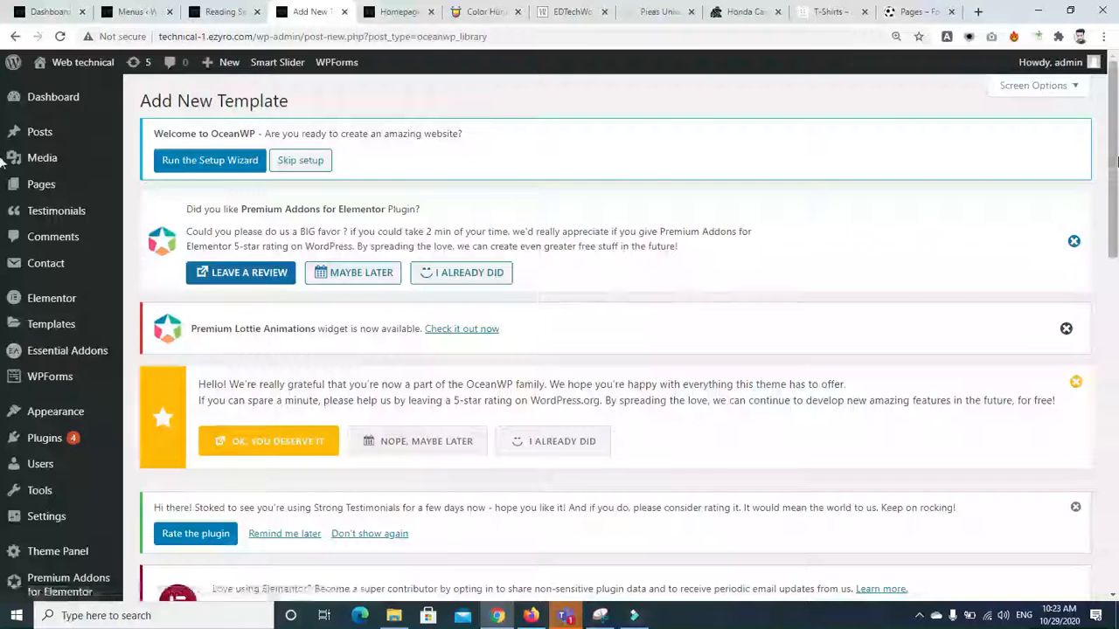
drag(1116, 158, 1118, 306)
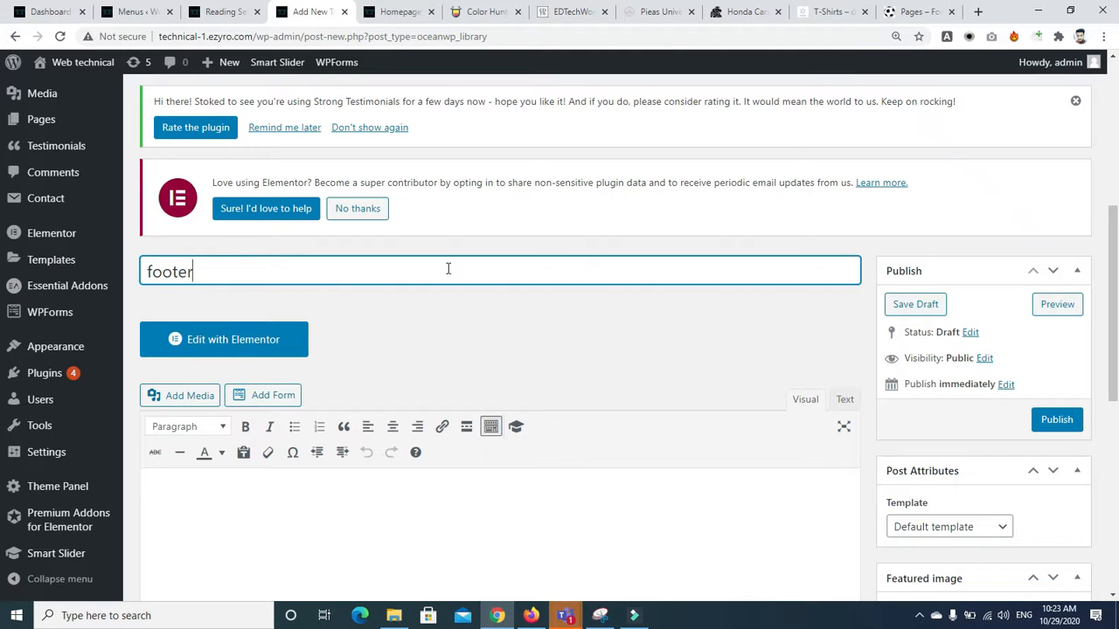
click(1057, 420)
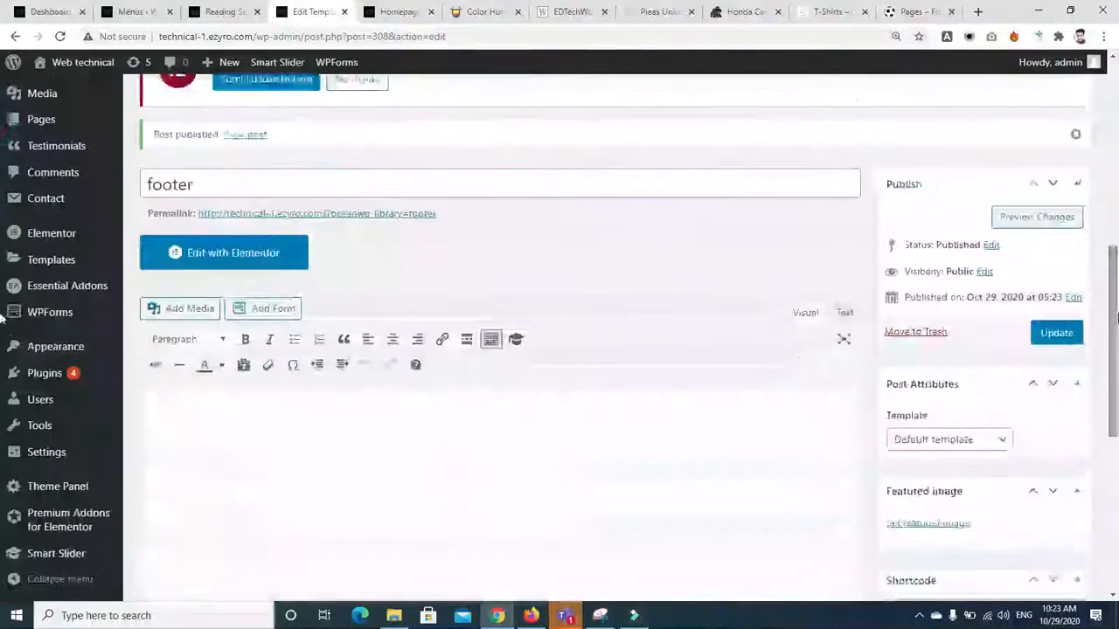
click(266, 263)
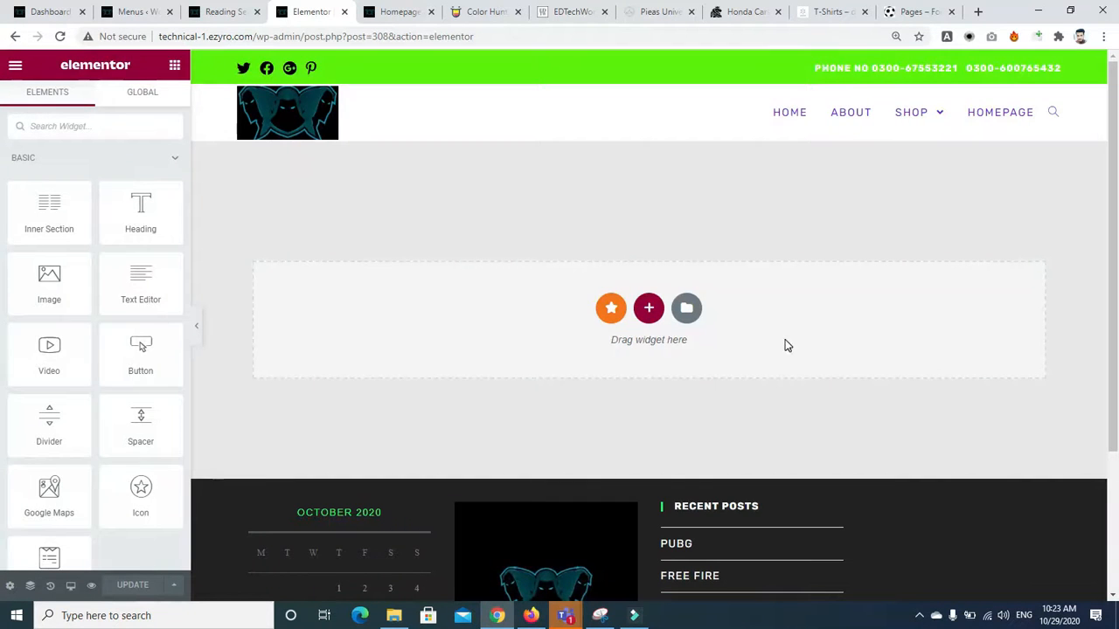
click(649, 309)
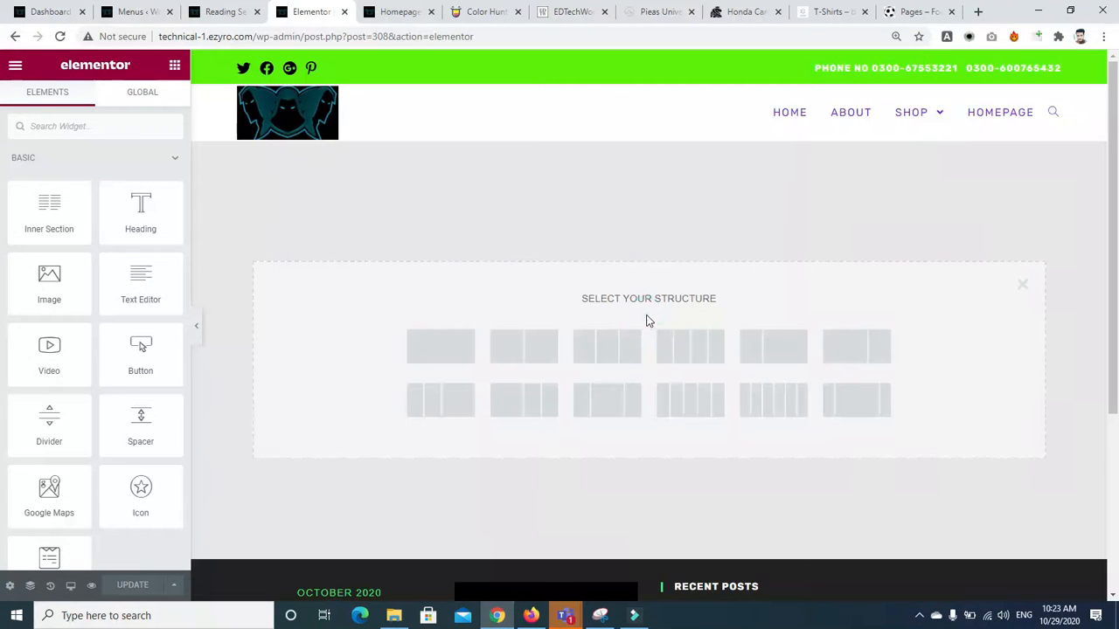
click(445, 358)
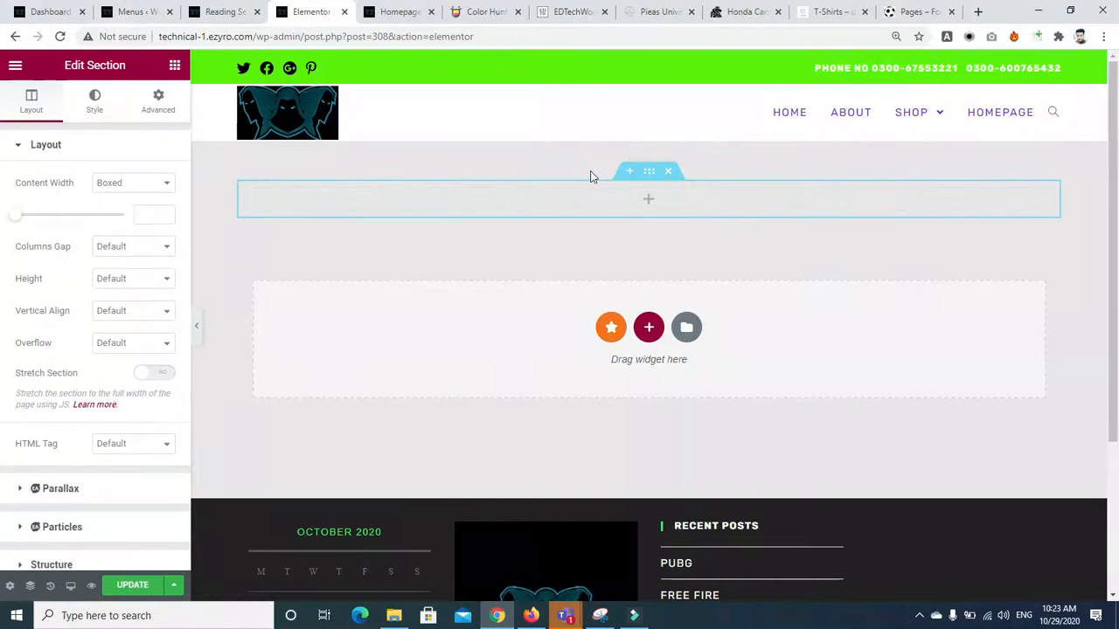
click(668, 171)
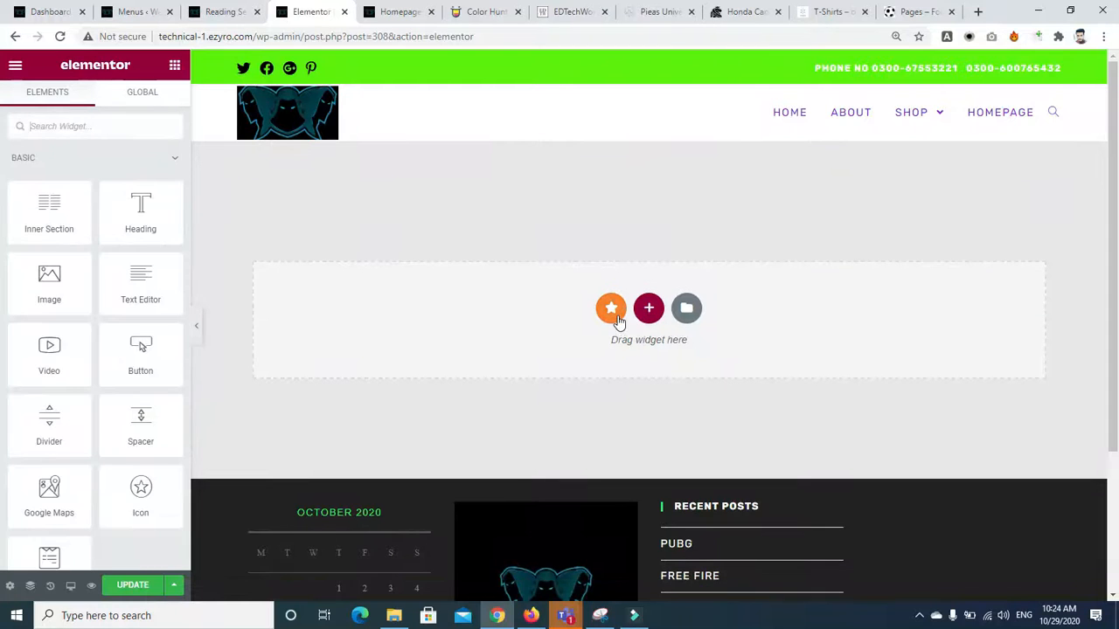
Step: Browse the Premium Templates library by category, including Social Media, Landing Page, Hero Scenes, Testimonials & Reviews, Tabs and Tables, for a footer design
click(611, 310)
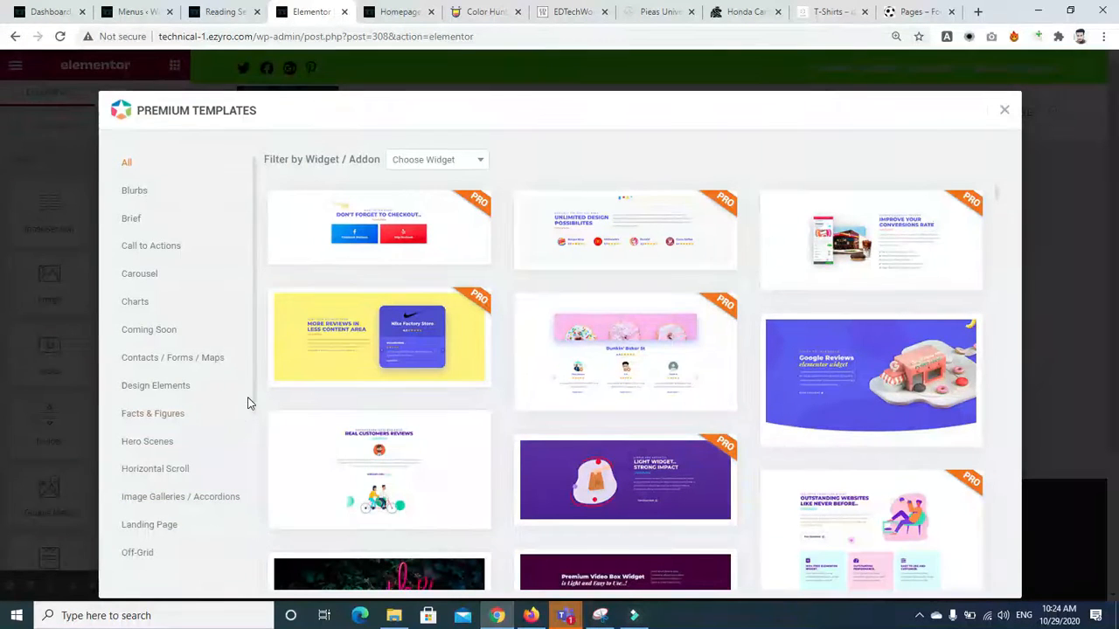
drag(252, 398, 245, 591)
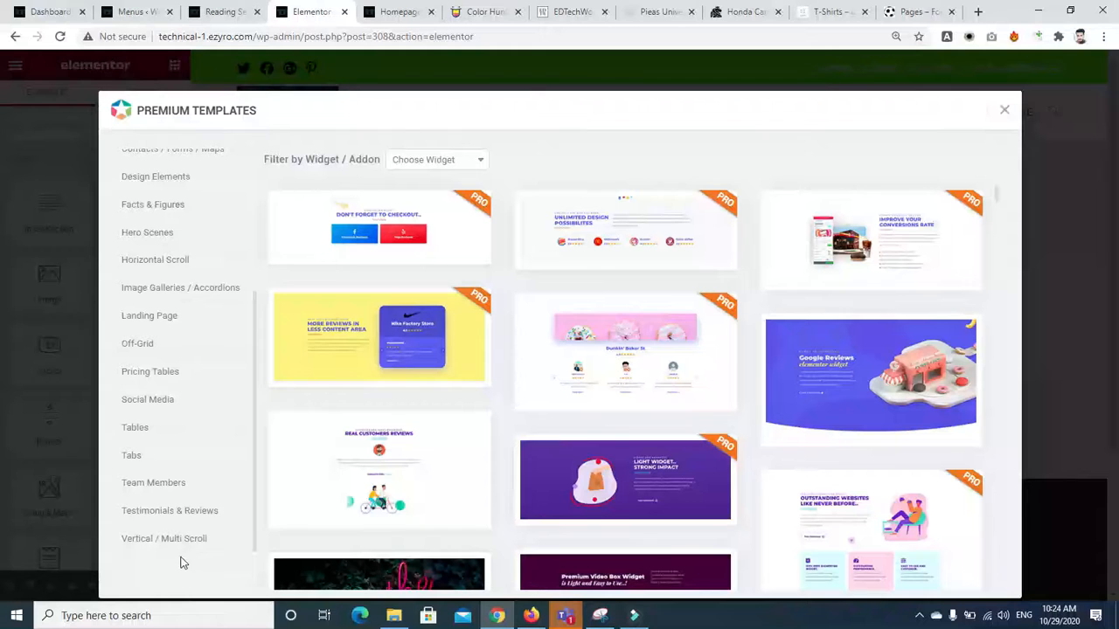
click(136, 402)
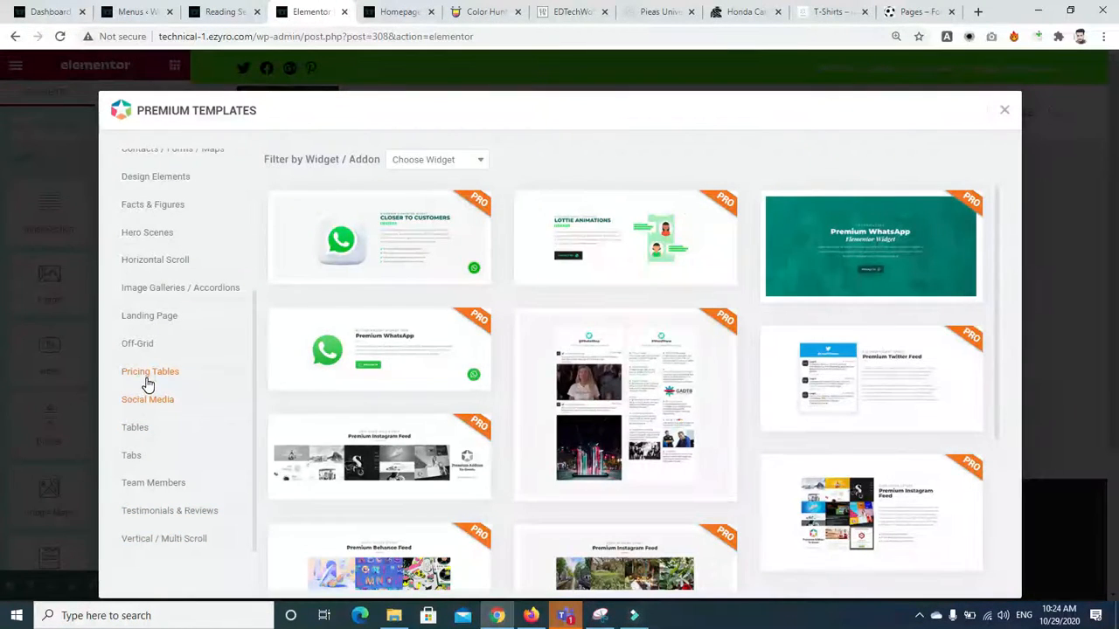
click(147, 378)
click(140, 346)
click(143, 318)
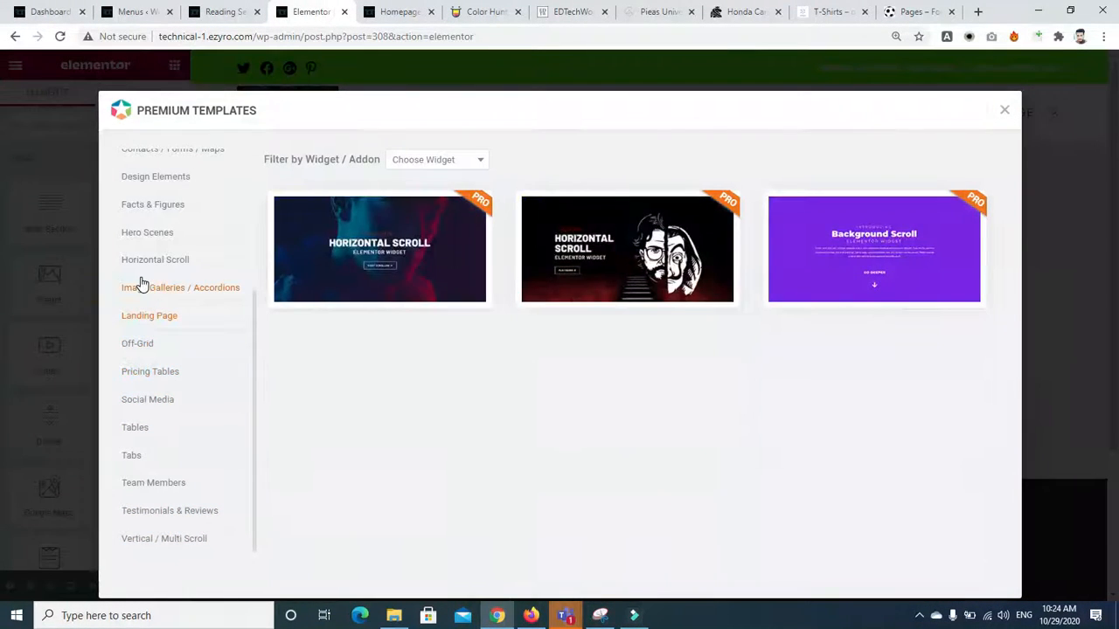
click(140, 287)
click(140, 260)
click(149, 231)
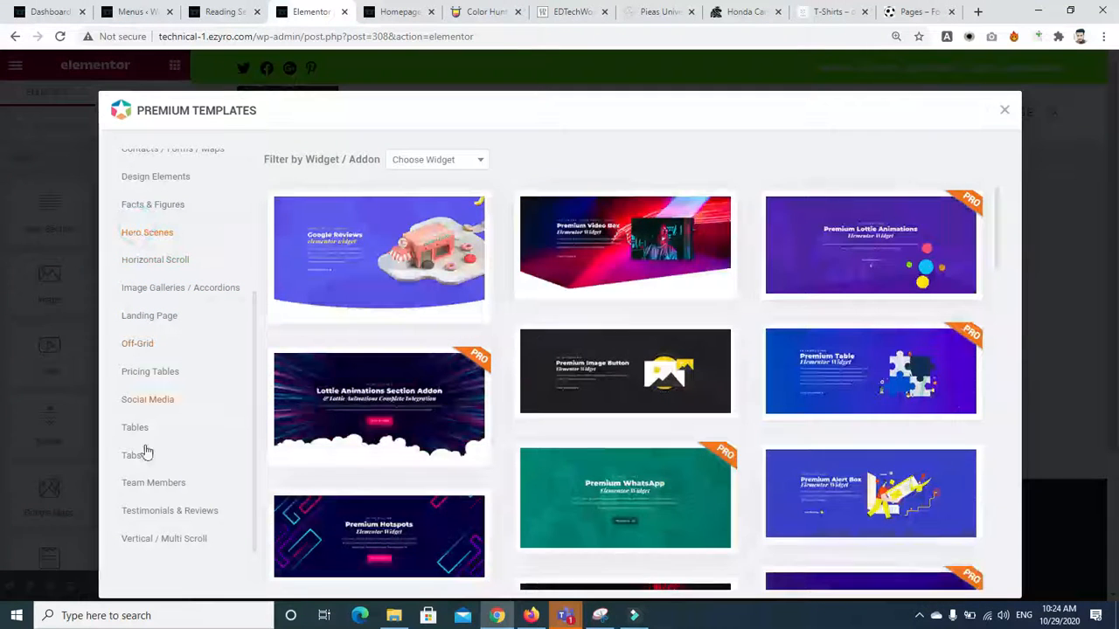
click(142, 483)
click(152, 512)
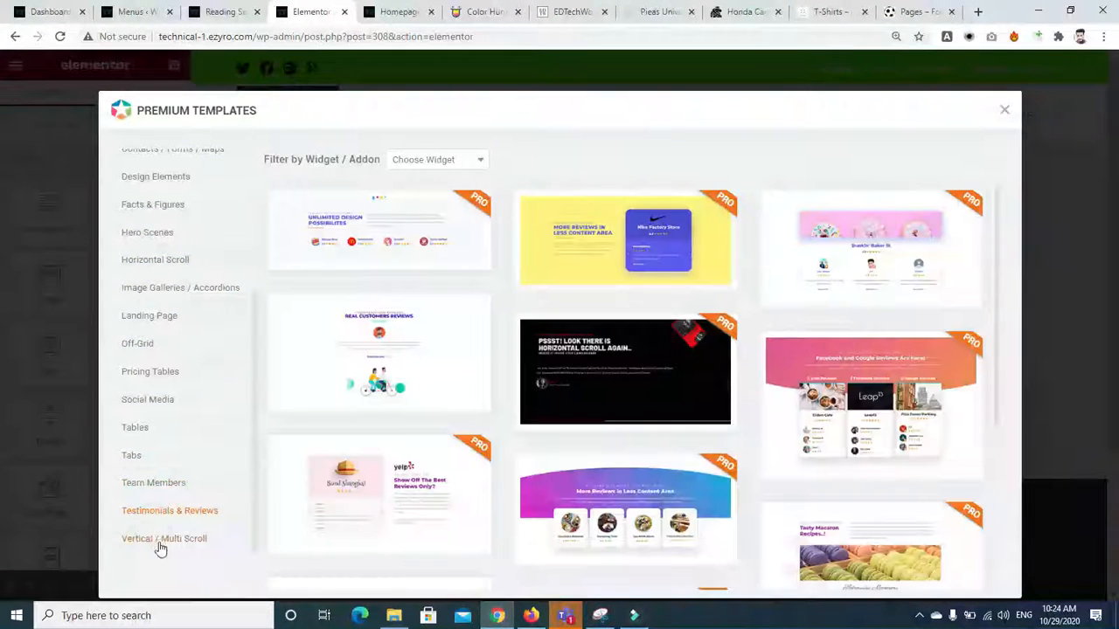
click(160, 543)
click(132, 458)
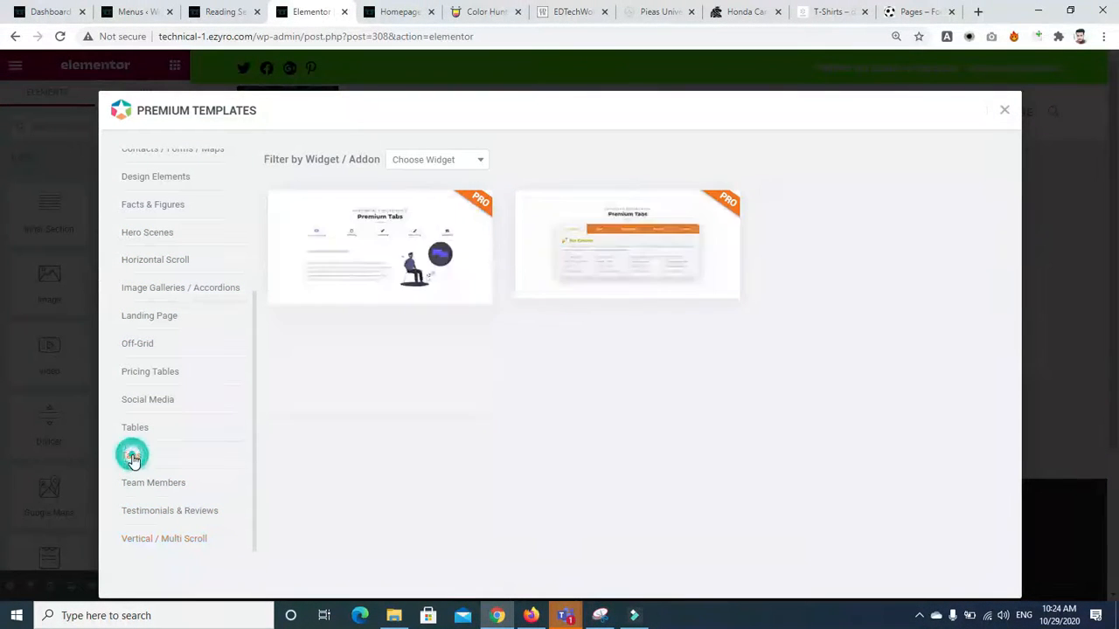
click(133, 430)
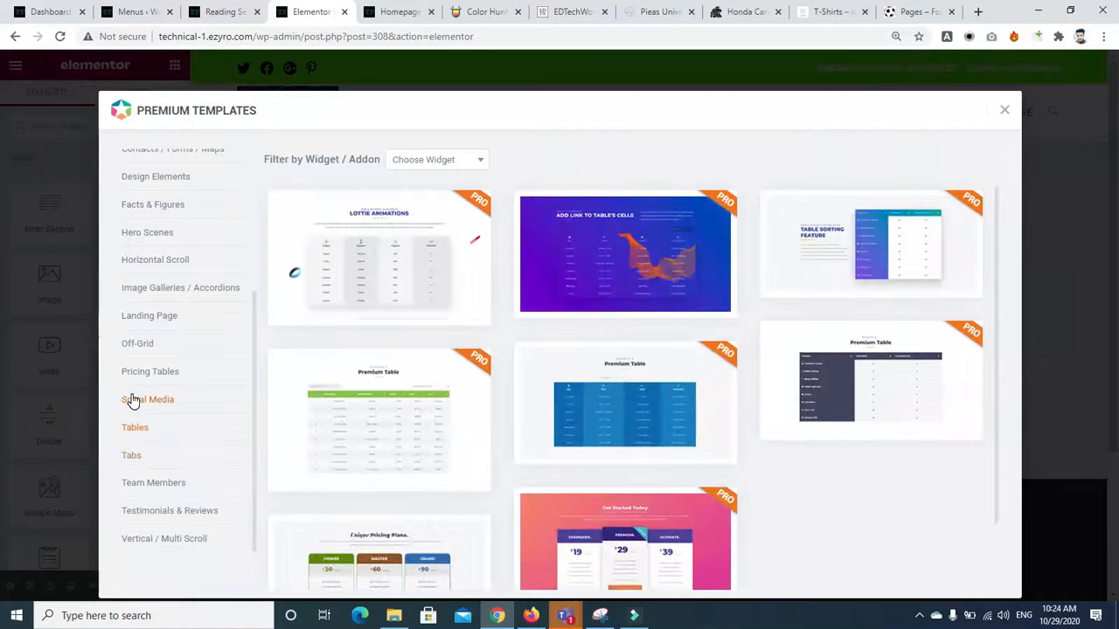
click(133, 401)
drag(1001, 286, 999, 388)
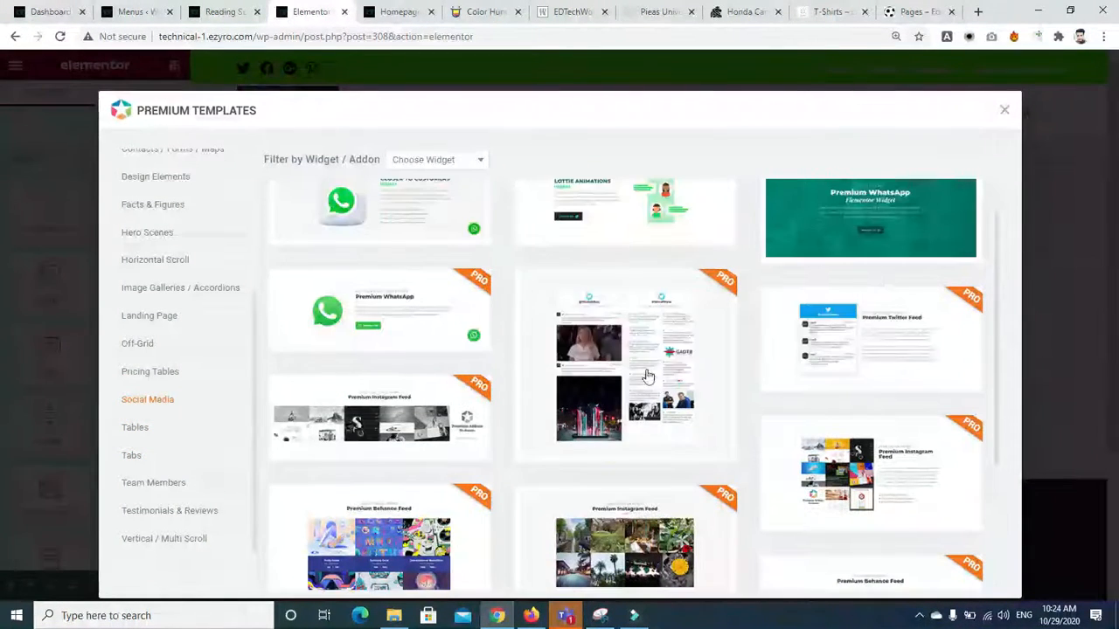
Step: Insert the "Effect 1 Premium Banner" design from the Blurbs category into the footer template and save the update
click(254, 218)
click(147, 196)
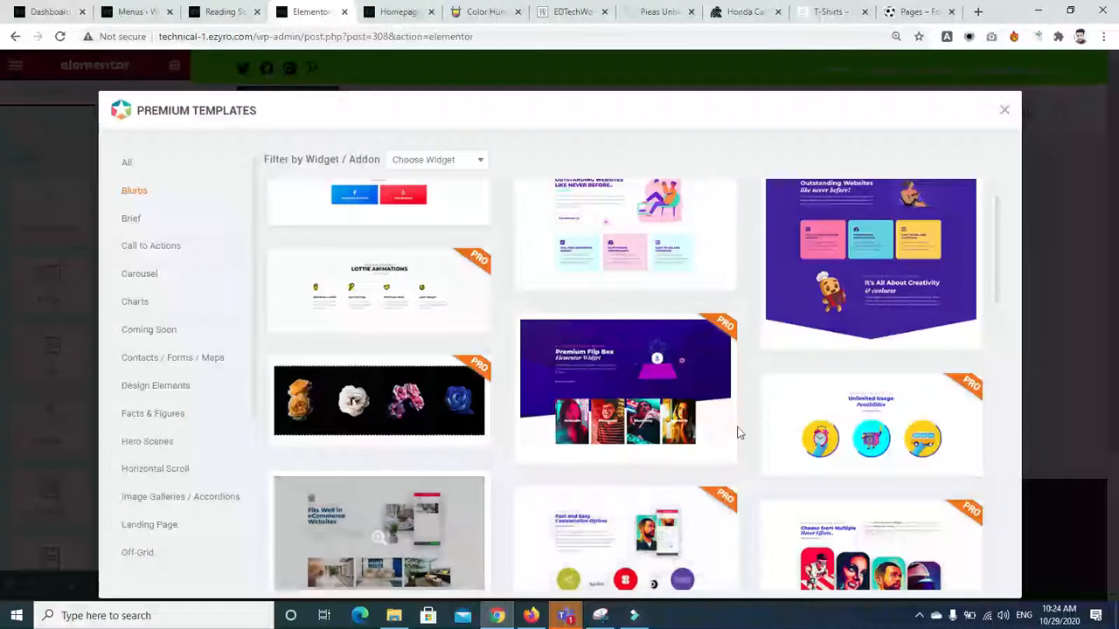
drag(998, 243, 1009, 482)
click(618, 432)
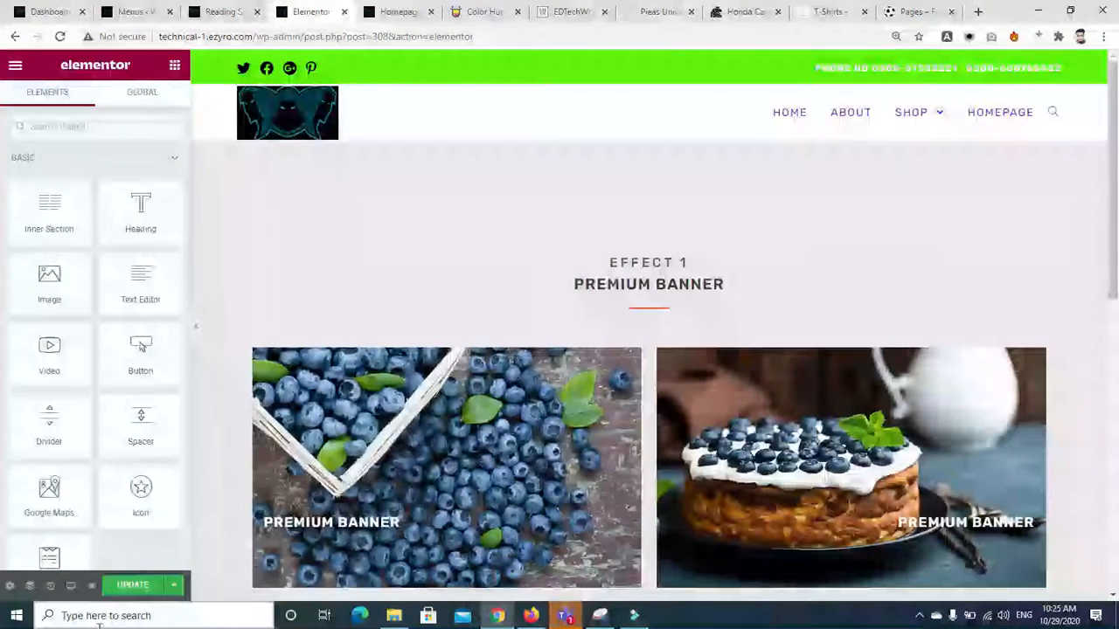
click(123, 593)
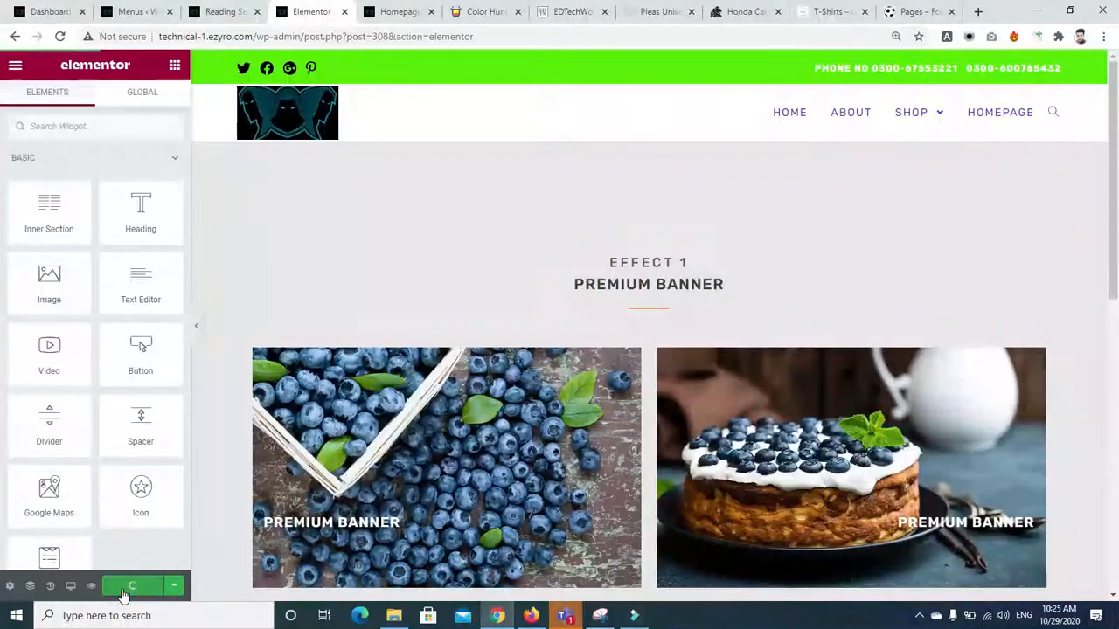
Step: Preview the footer template on the front end and look over the whole page
click(91, 586)
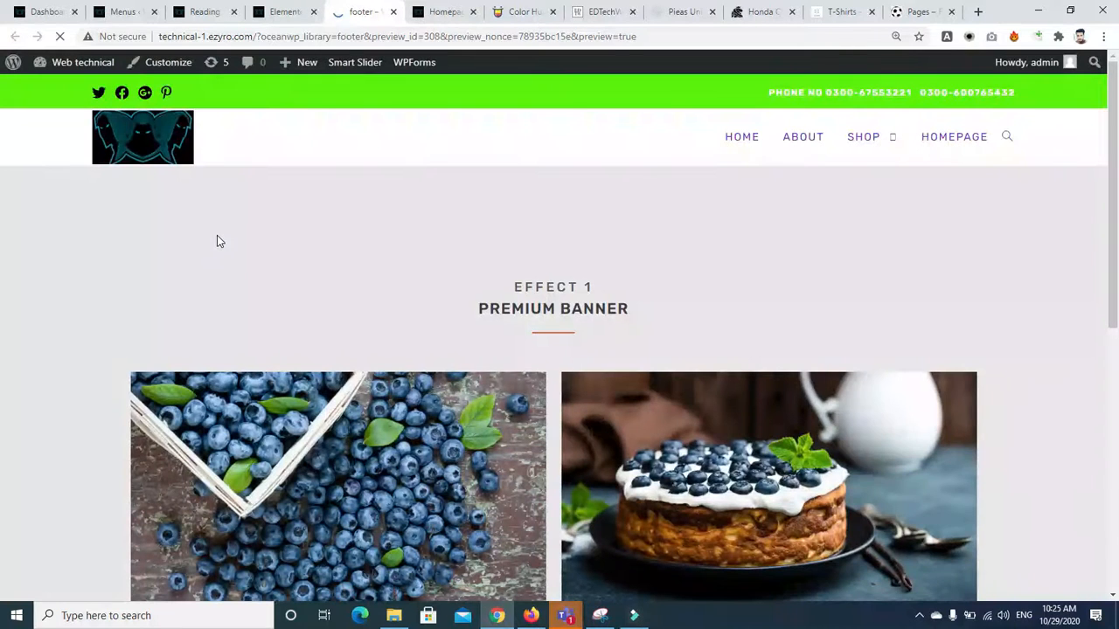
drag(1113, 267, 1117, 495)
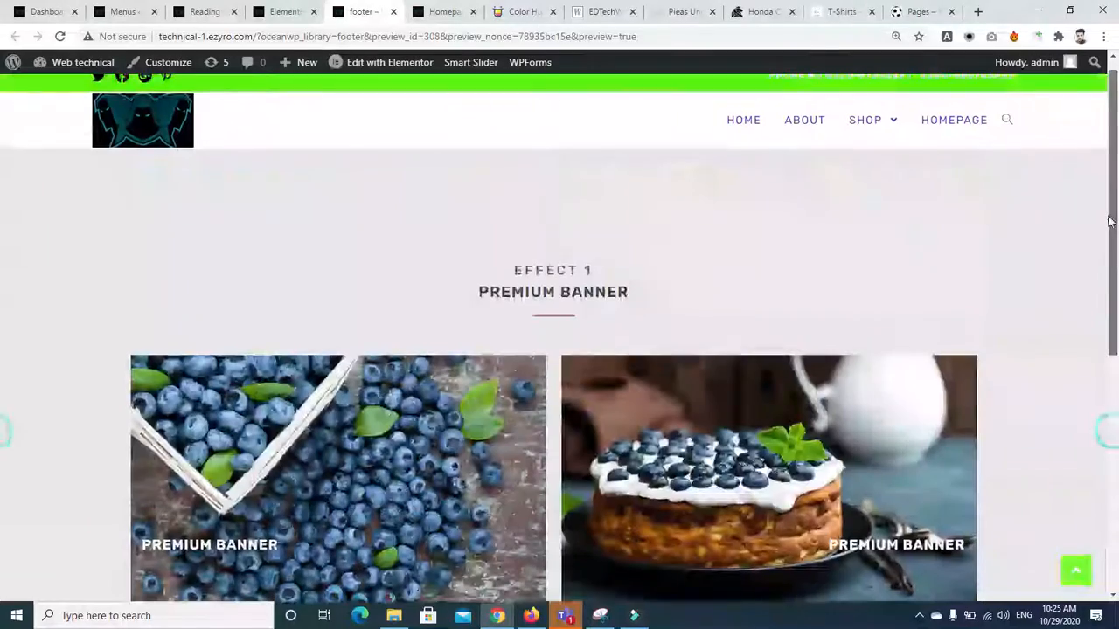
drag(1114, 437, 1113, 223)
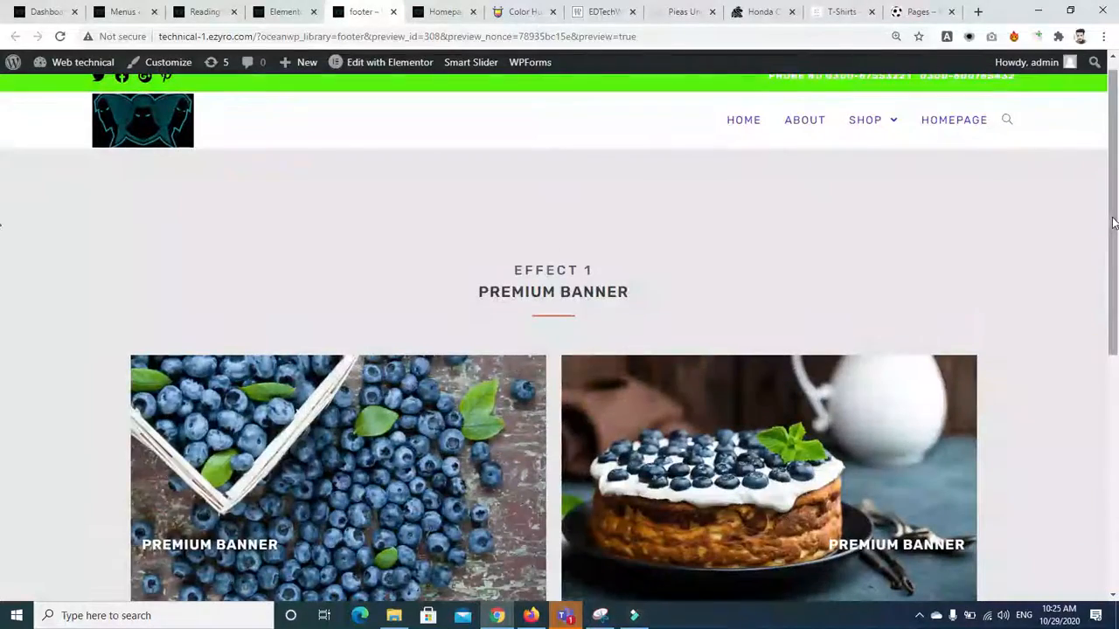
Step: Check the Homepage front-end preview and look through the homepage display options in the Reading Settings
click(278, 13)
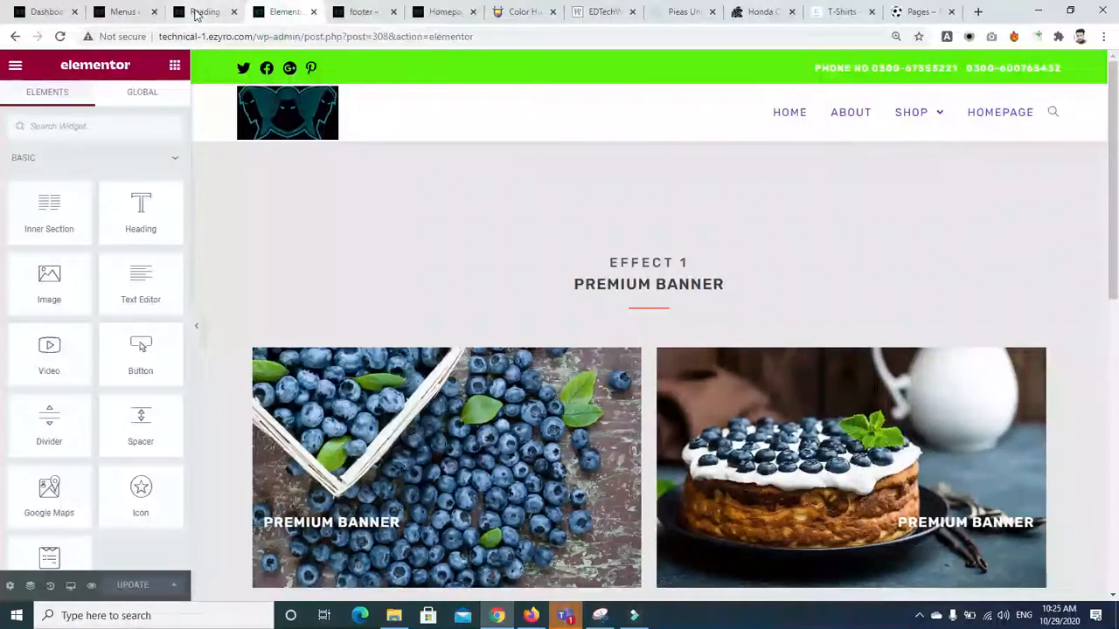
click(198, 11)
click(447, 11)
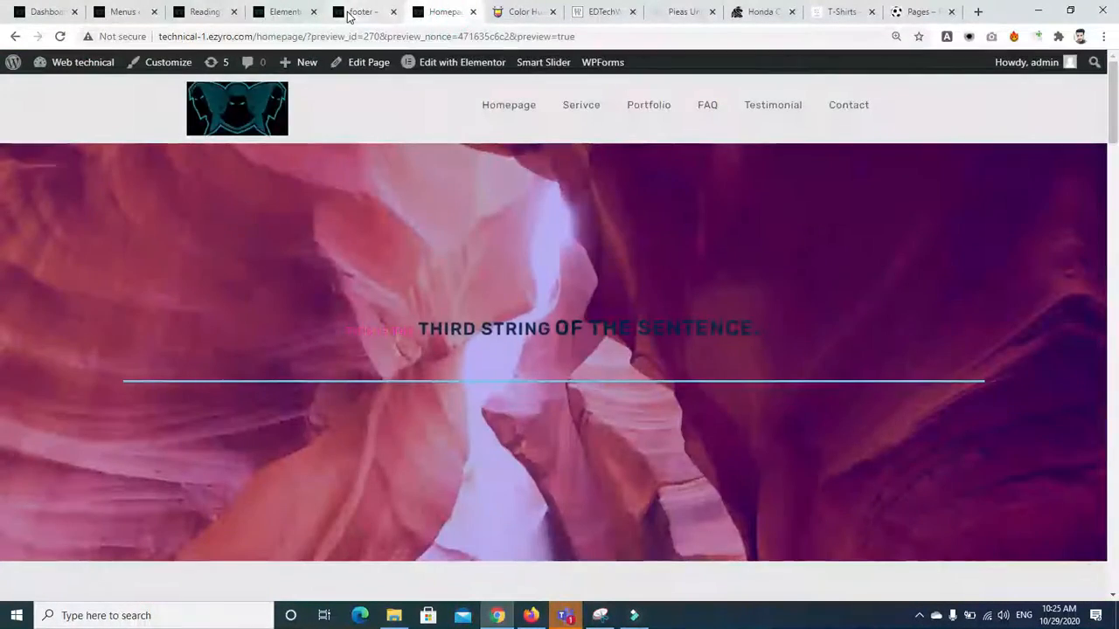
click(287, 12)
click(201, 12)
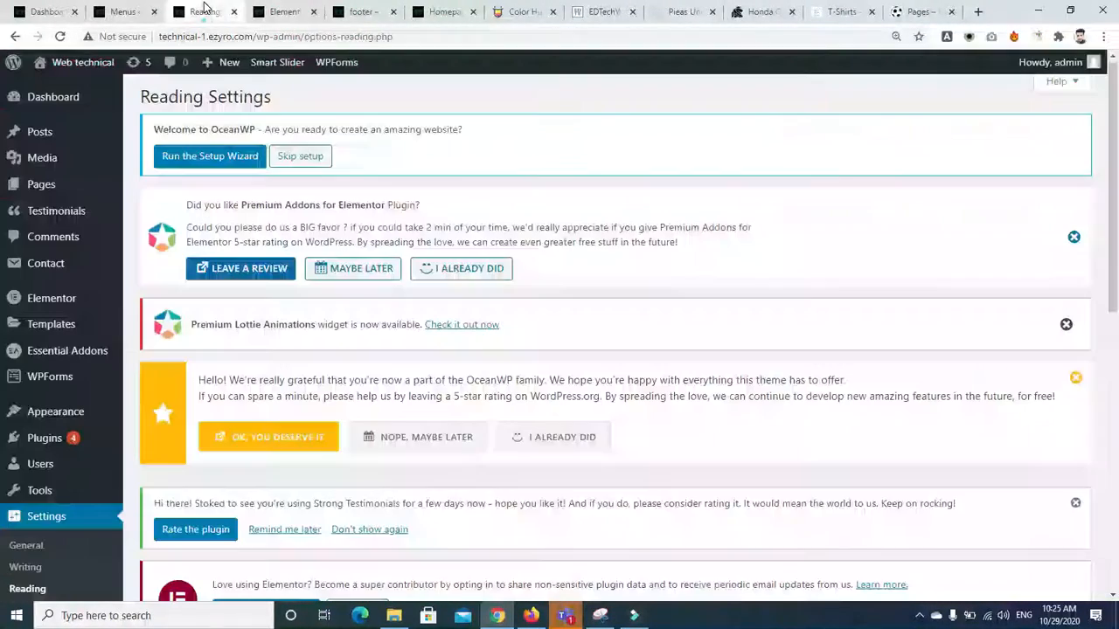
scroll(819, 264, down, 6)
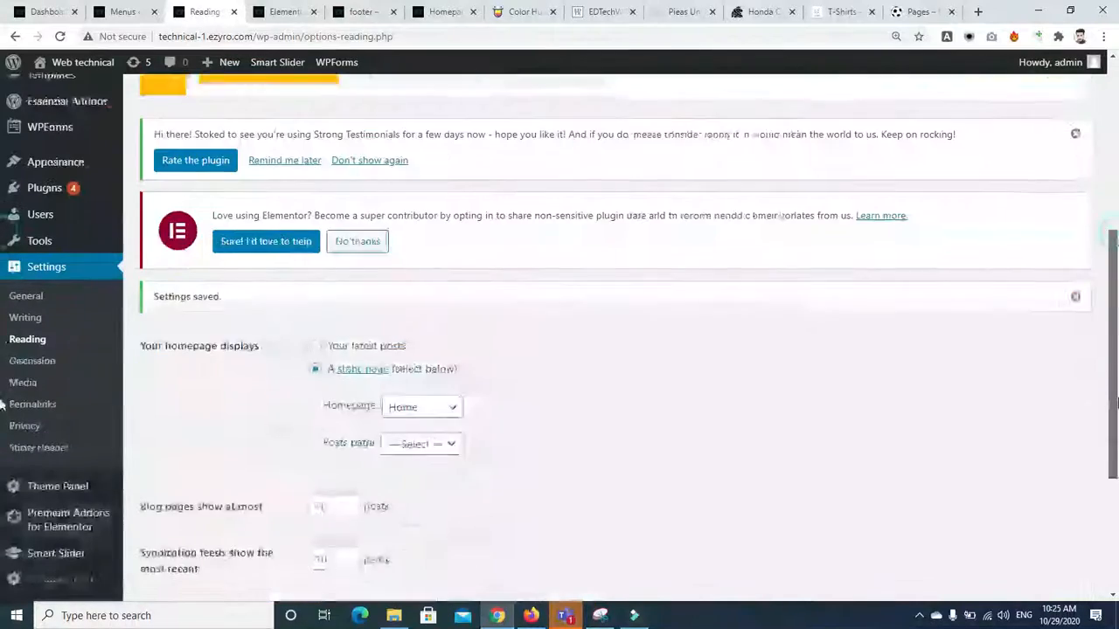
Step: Close the old Homepage preview and open the Homepage page for editing from the list of all pages
scroll(459, 280, up, 6)
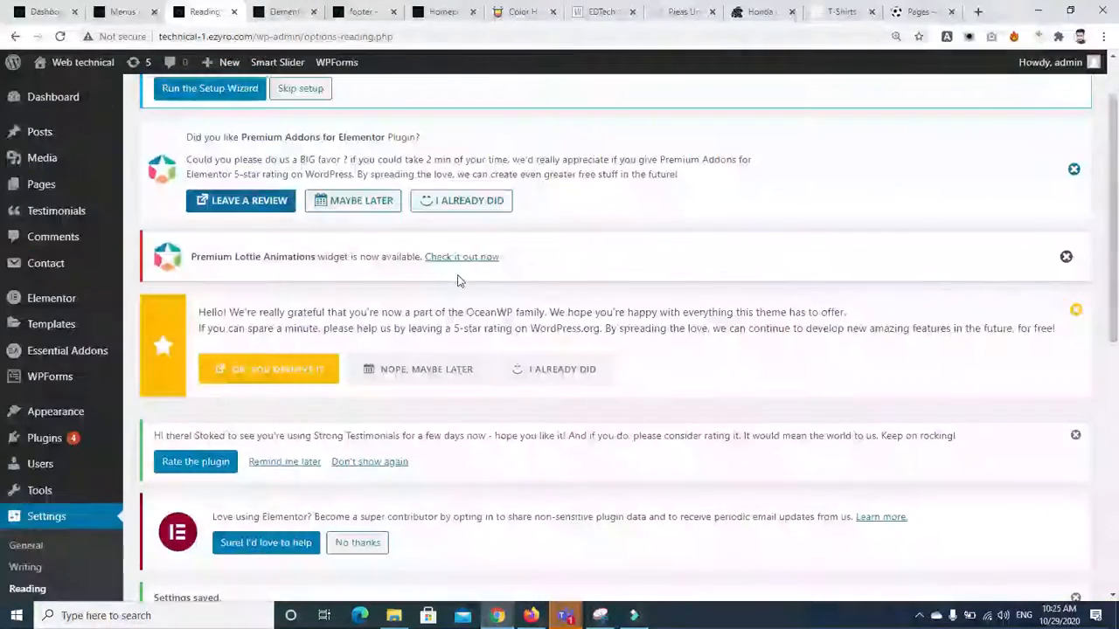
click(39, 185)
click(459, 11)
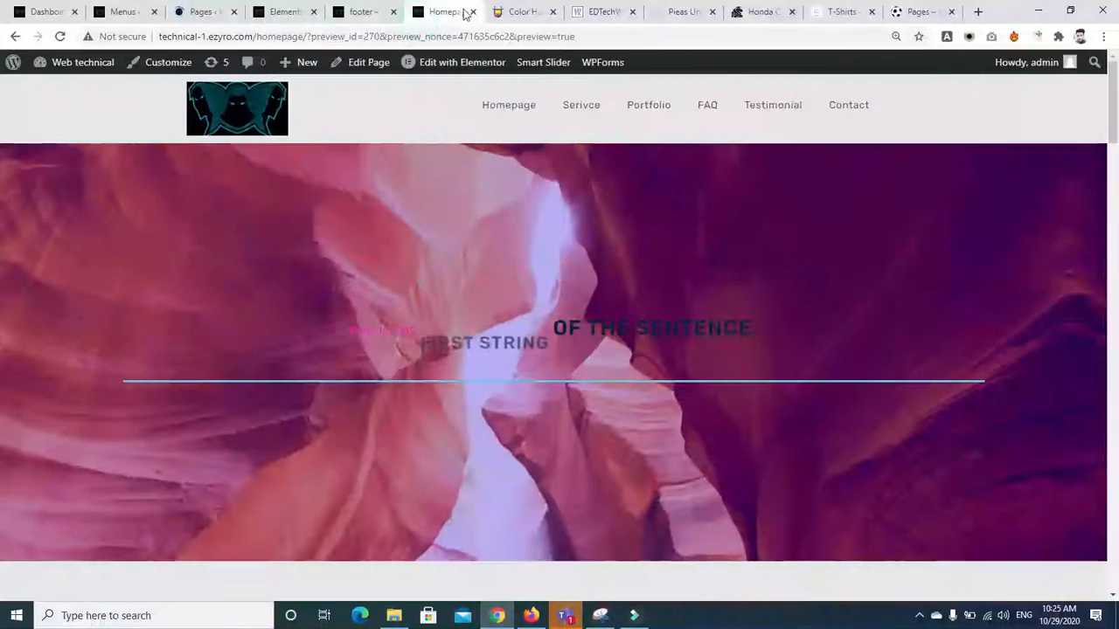
click(472, 12)
click(215, 12)
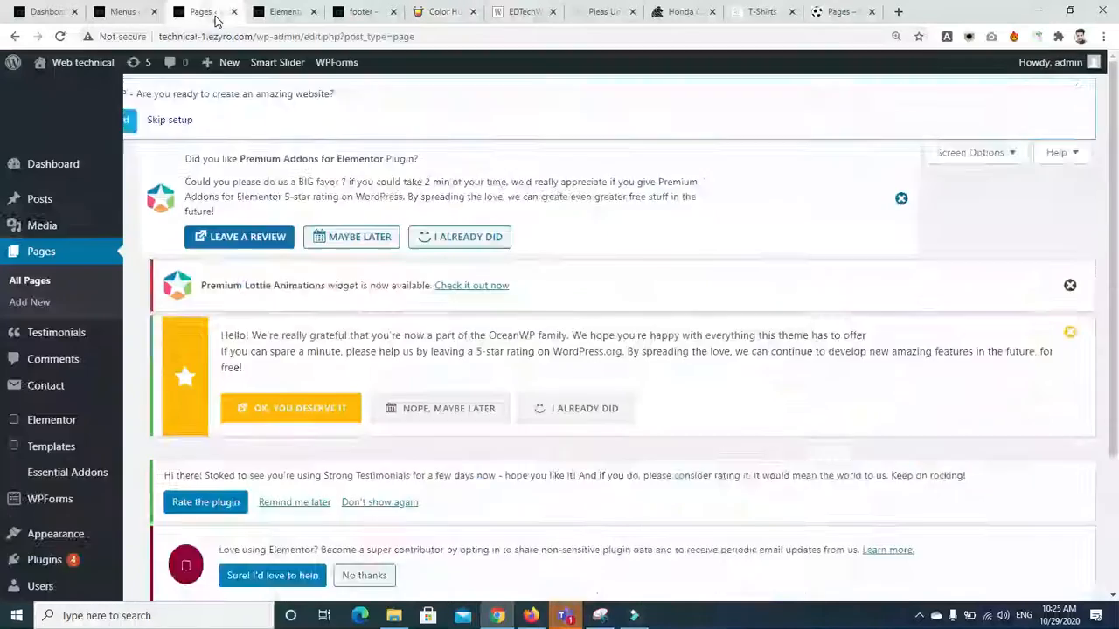
scroll(1117, 234, down, 6)
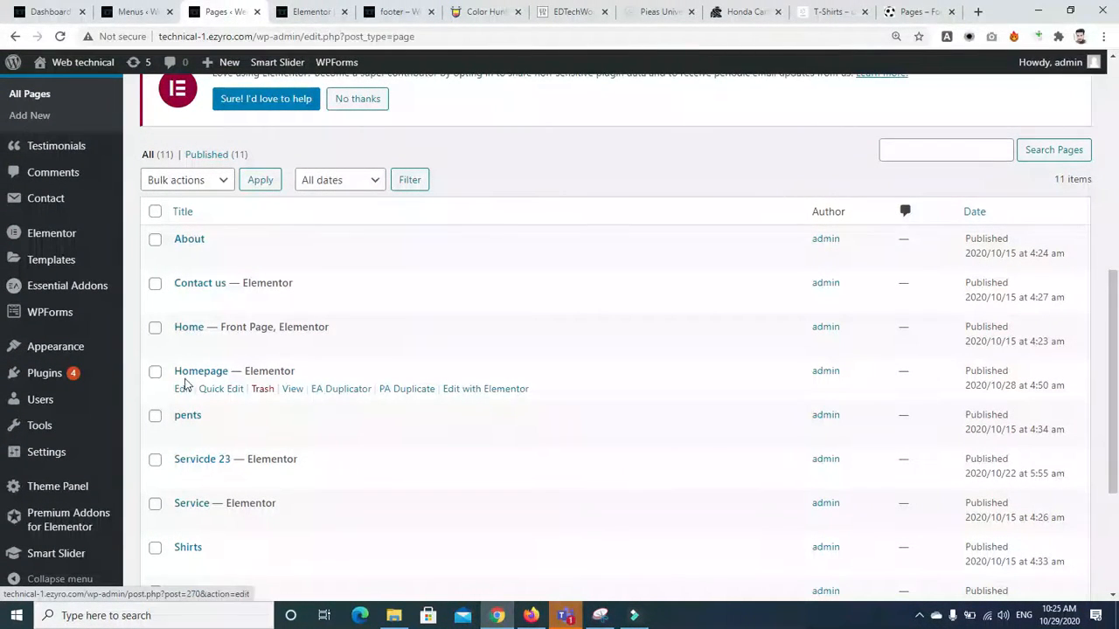
click(183, 389)
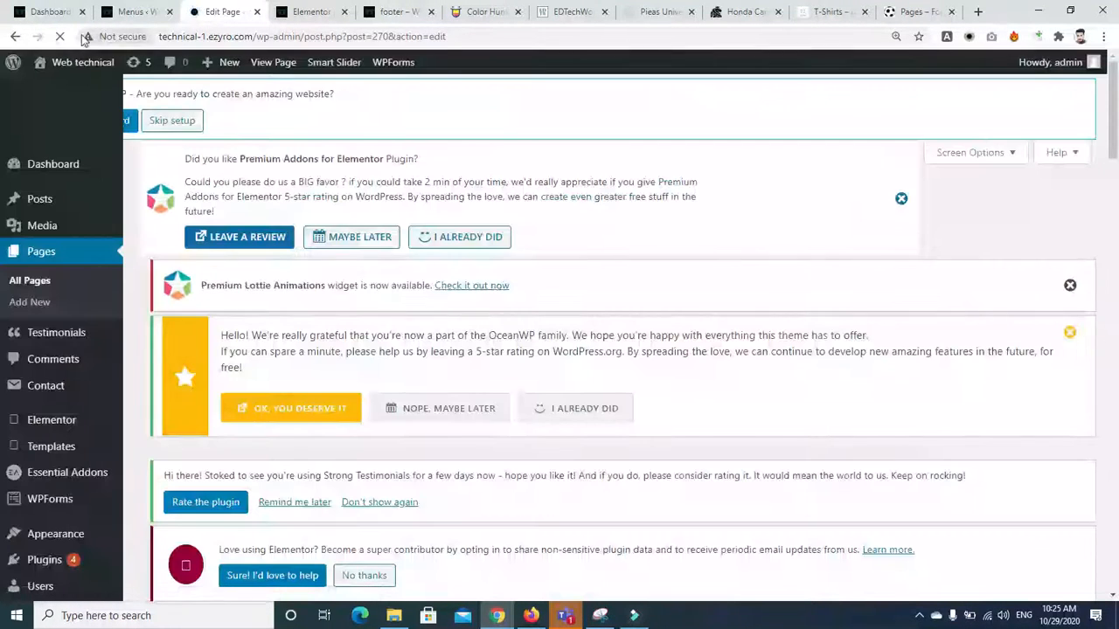
Step: Open the site's front end in a new tab and look at the existing footer at the bottom of the page
right_click(77, 63)
click(87, 72)
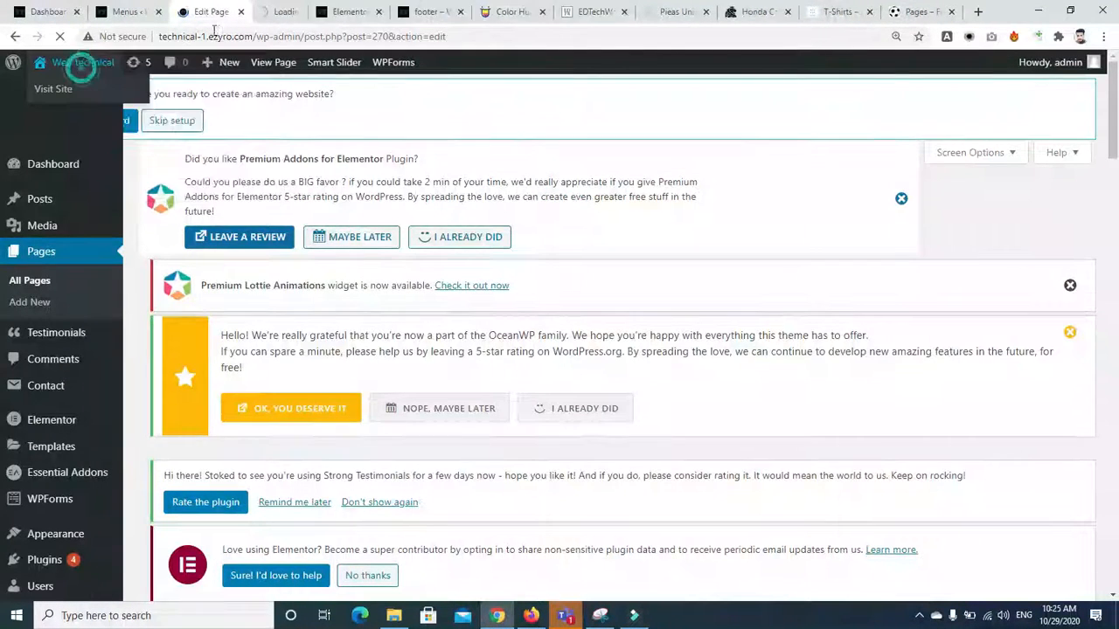
click(285, 11)
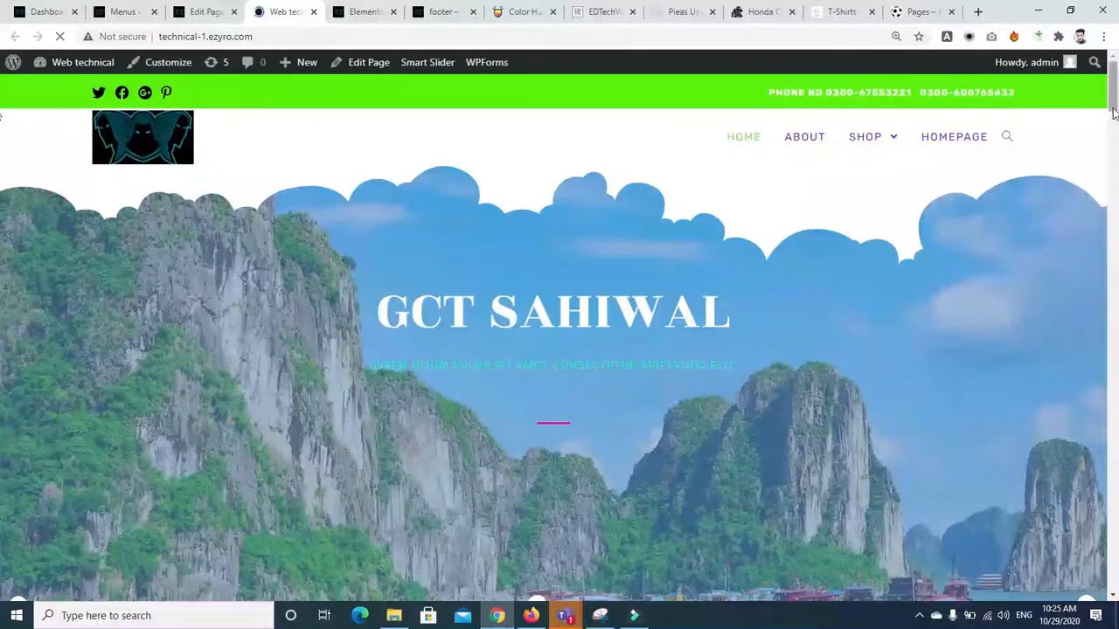
drag(1112, 110, 1112, 577)
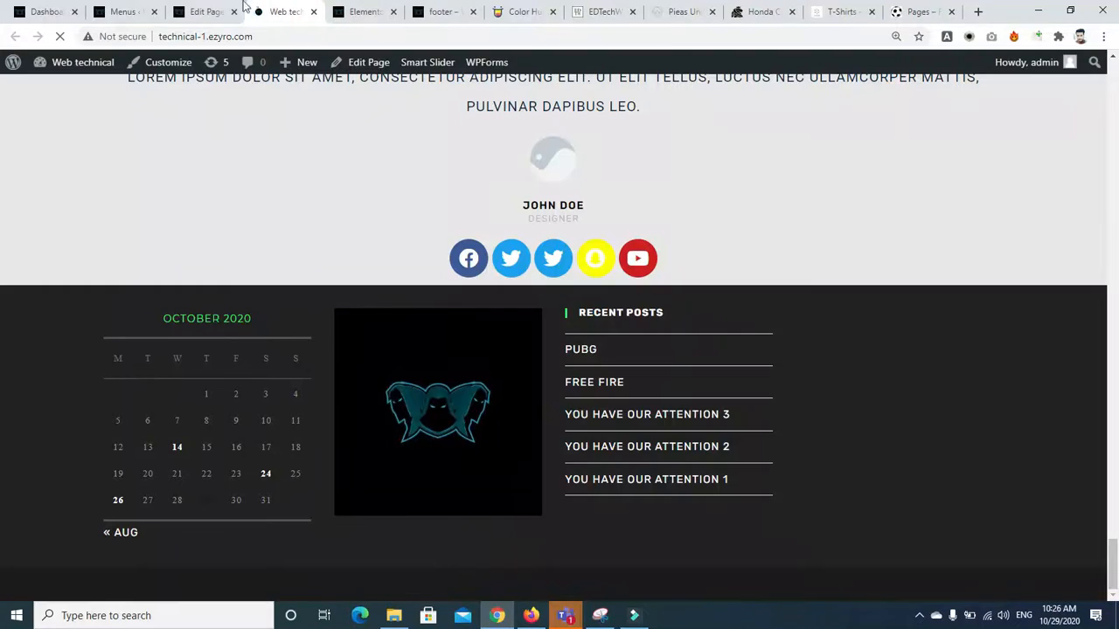
Step: In the Homepage page's OceanWP footer settings, disable the footer widgets and copyright areas and select the "footer" template
click(205, 11)
drag(1116, 99, 1114, 251)
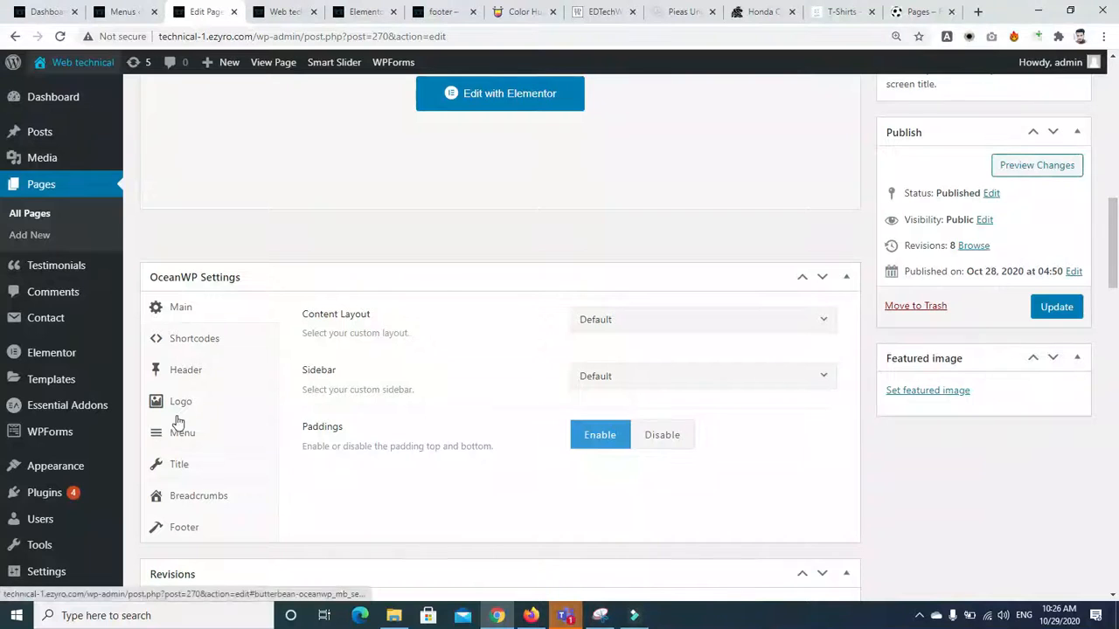
click(185, 528)
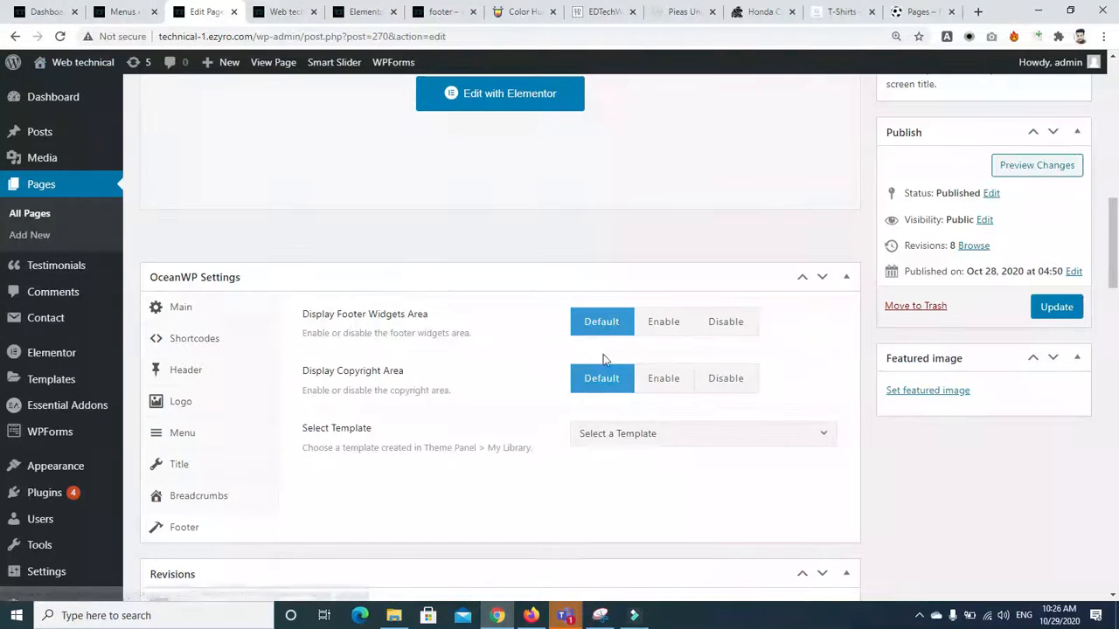
click(707, 325)
click(724, 384)
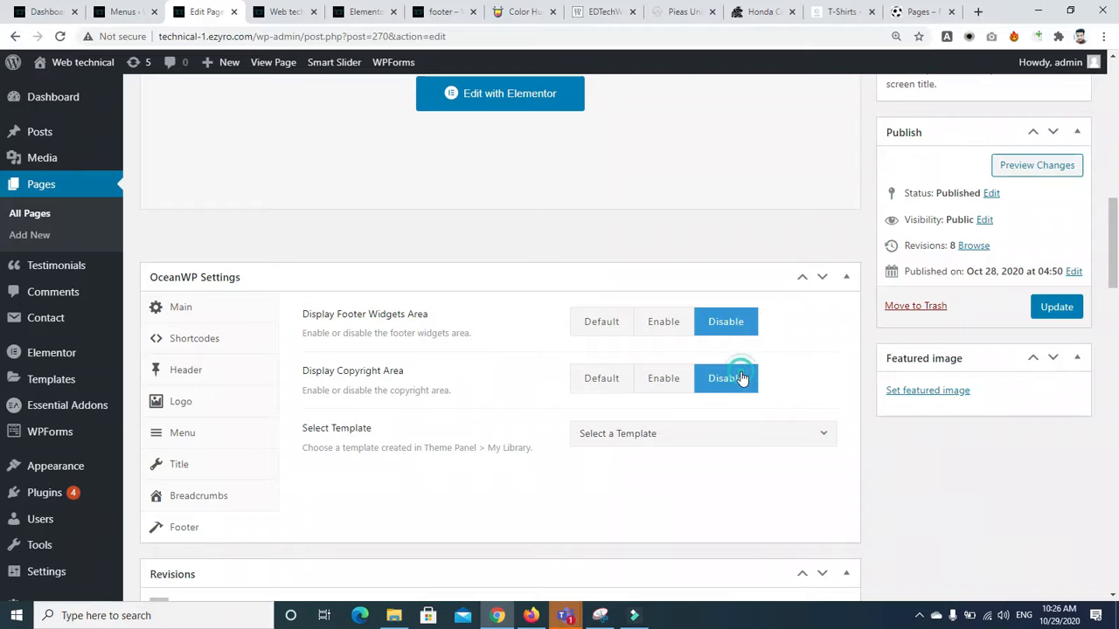
click(729, 488)
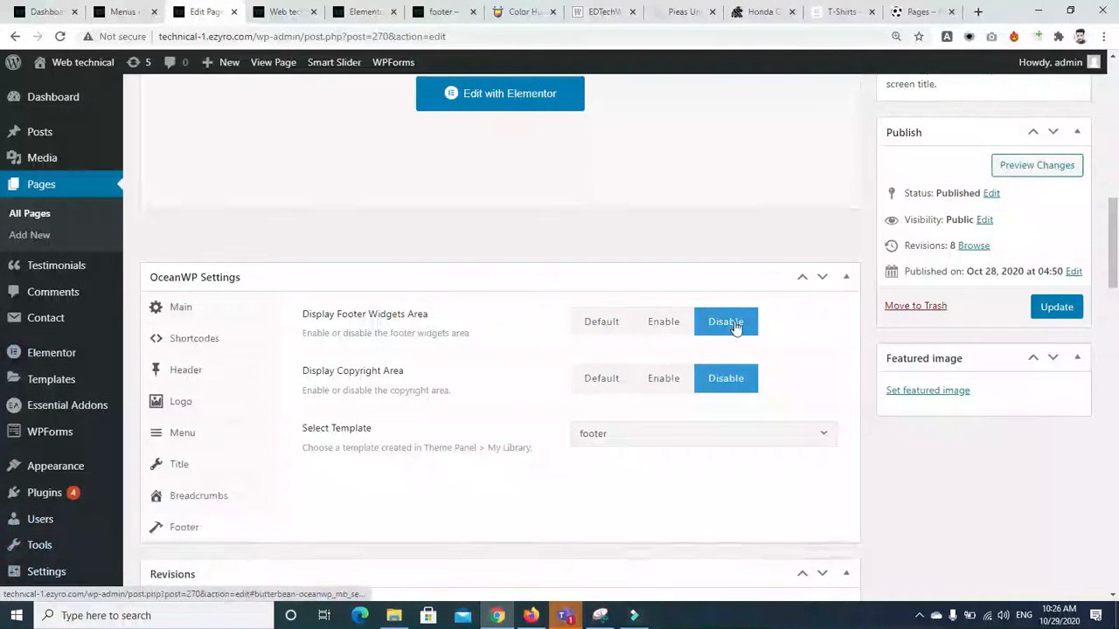
Step: Update the Homepage page to save its footer settings
drag(1115, 260, 1117, 313)
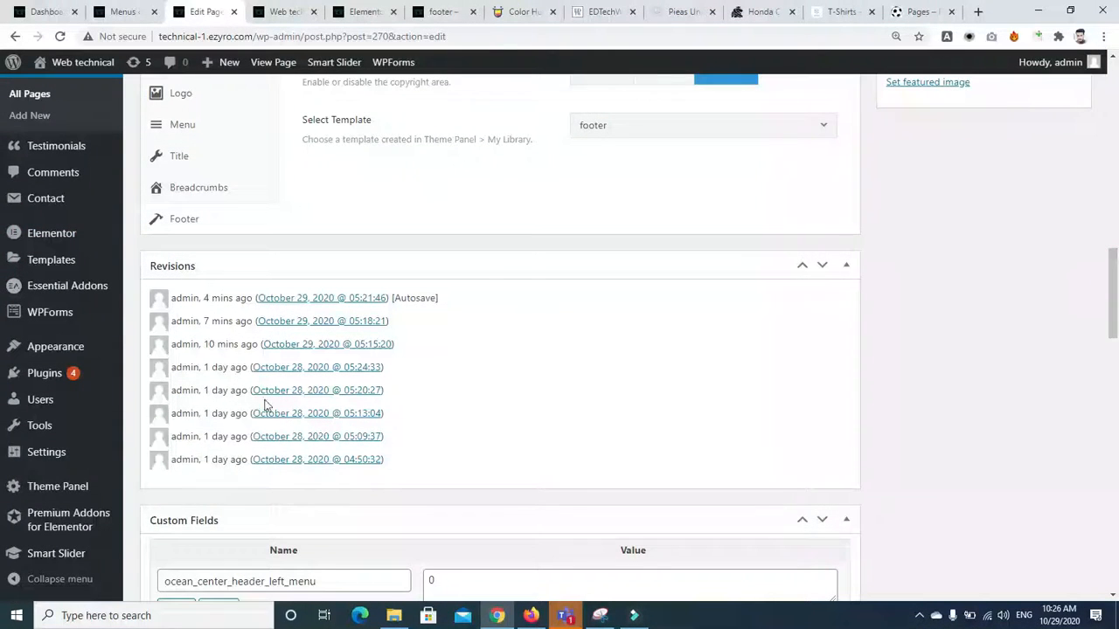
mouse_move(92, 487)
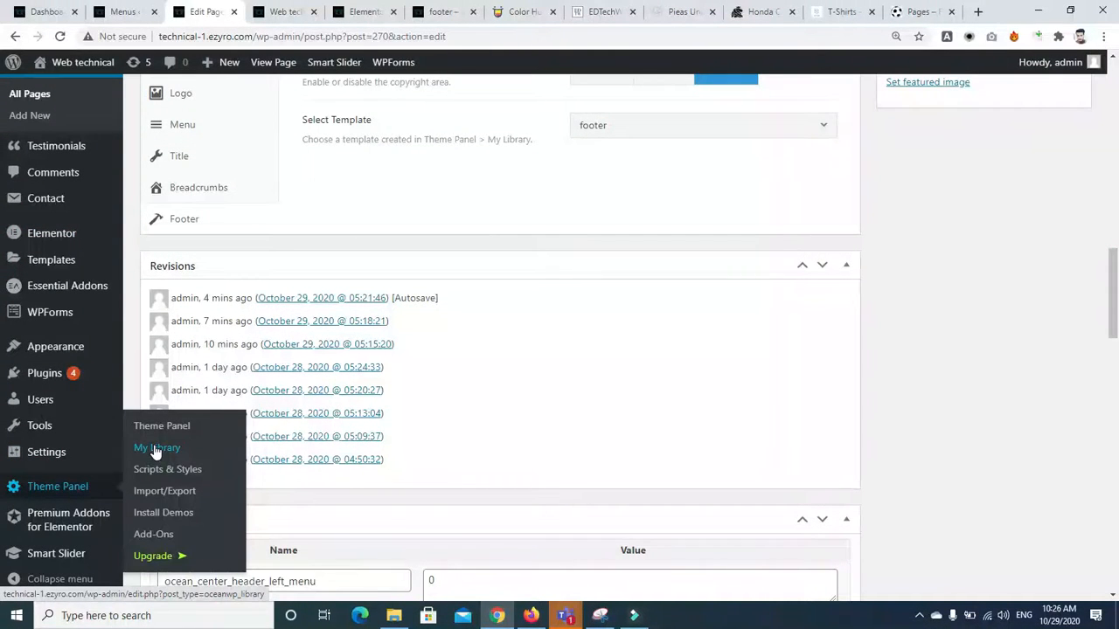
mouse_move(1116, 269)
mouse_down()
mouse_move(1117, 172)
mouse_move(1117, 282)
mouse_up()
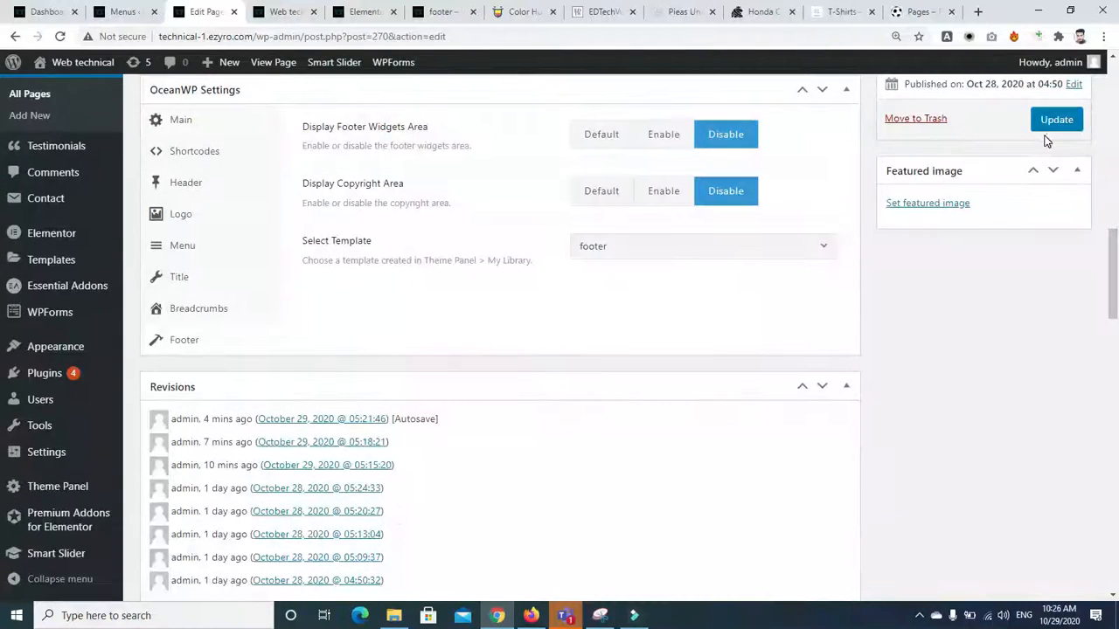
click(1057, 175)
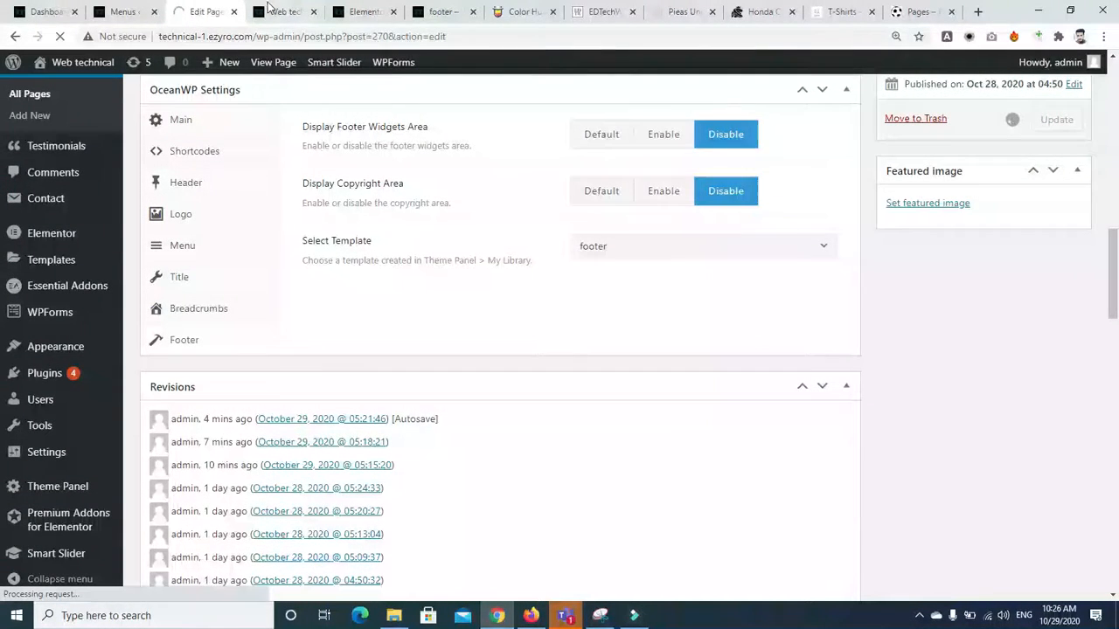
Step: Load technical-1.ezyro.com in the footer preview tab, go to the Homepage page and check the bottom for the custom footer
click(439, 11)
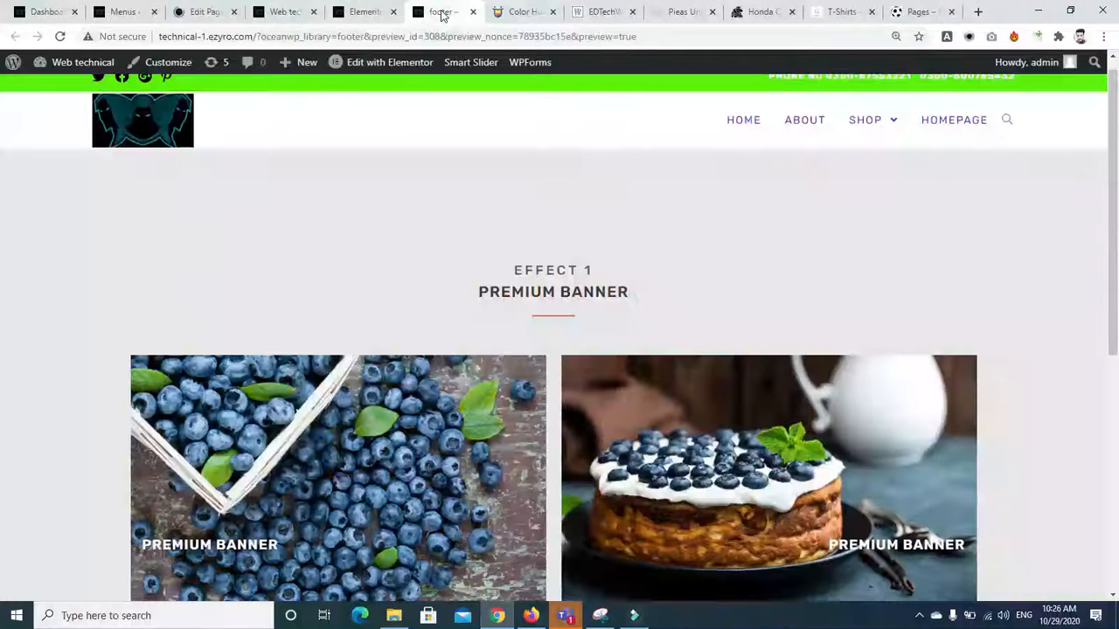
drag(256, 37, 575, 55)
key(BackSpace)
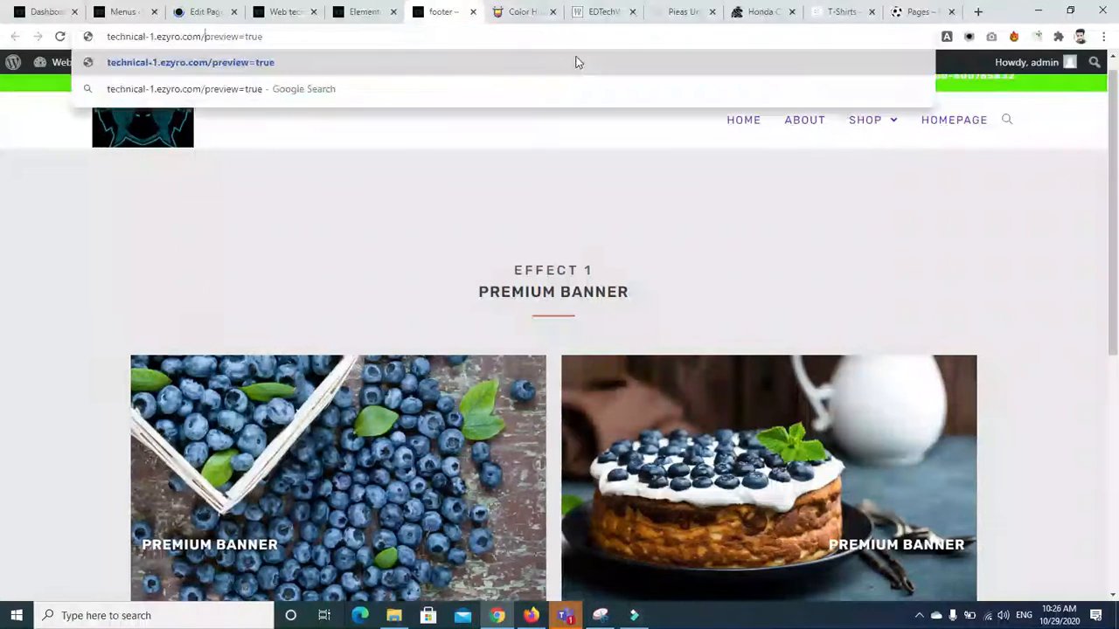
key(Return)
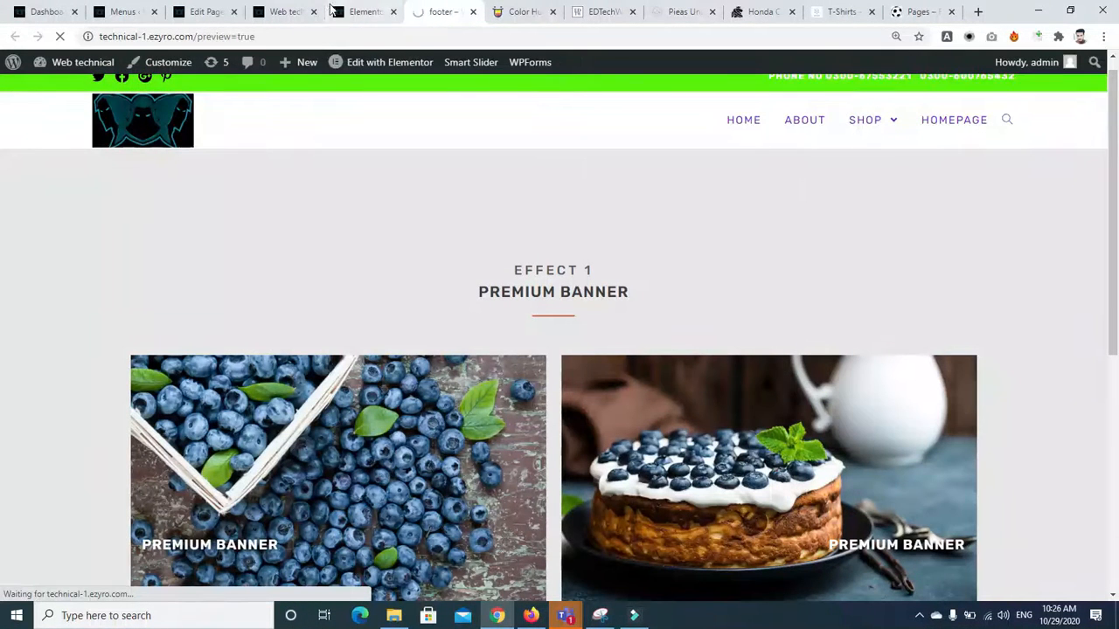
drag(202, 37, 315, 37)
key(BackSpace)
key(Return)
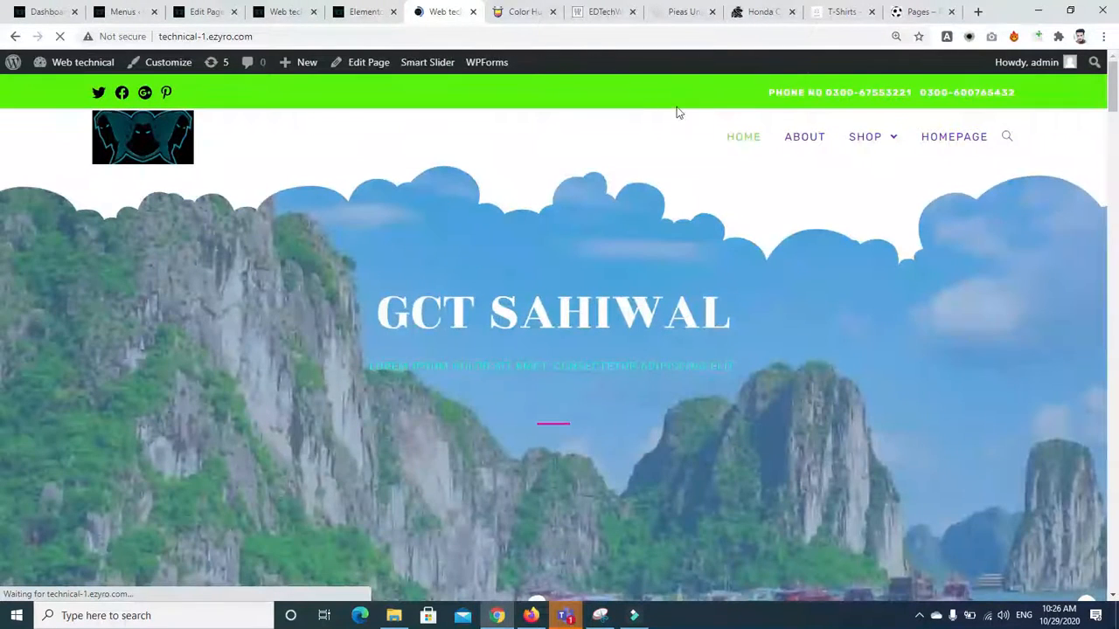
click(944, 140)
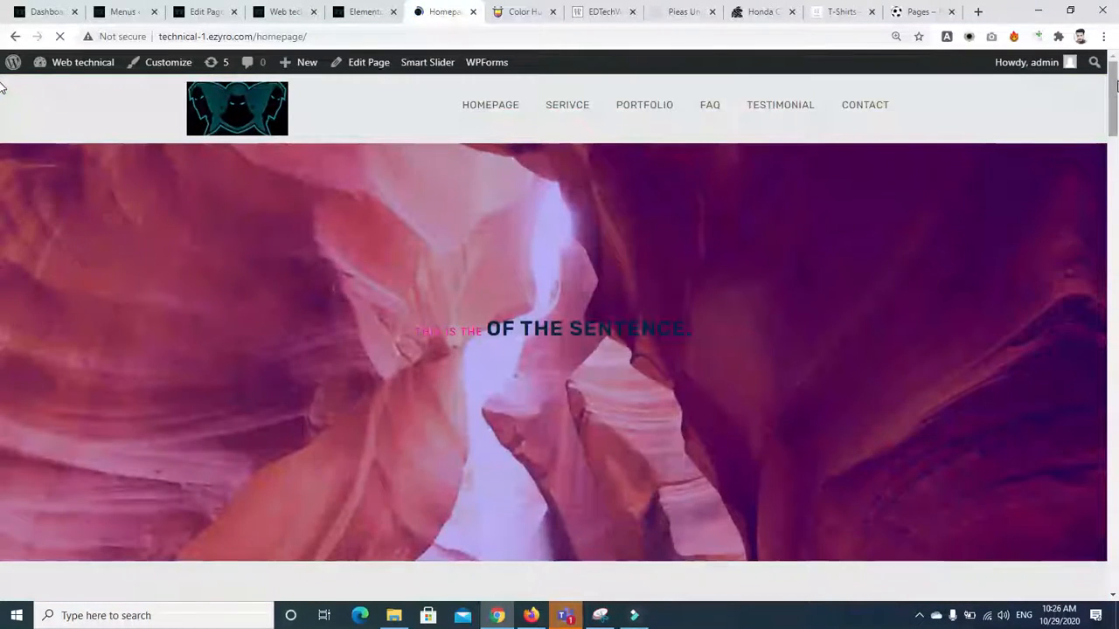
drag(1115, 90, 1116, 539)
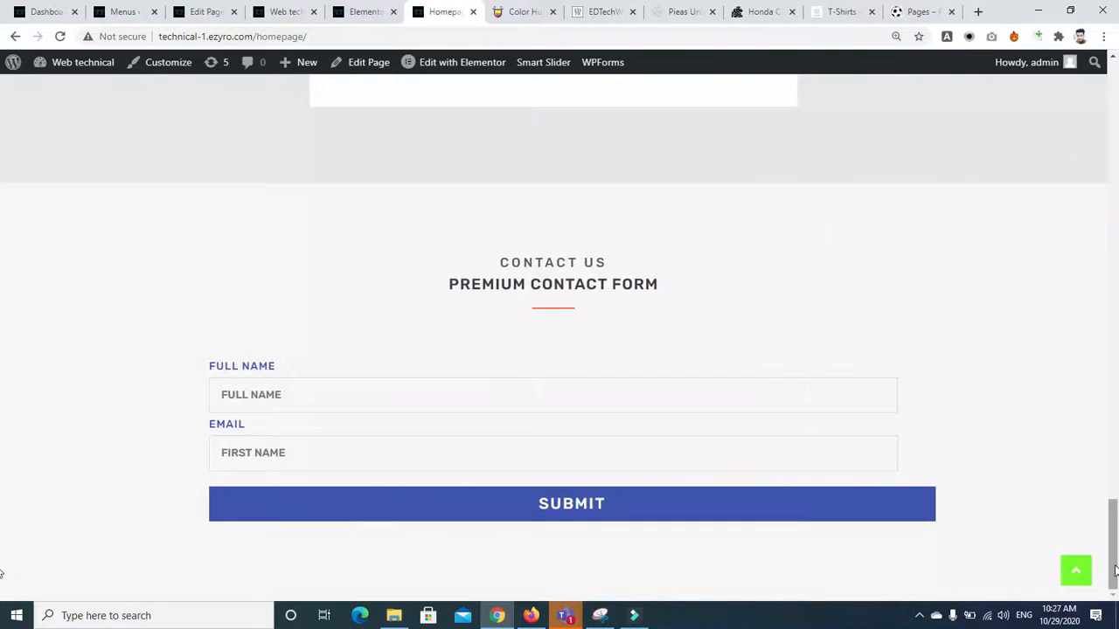
Step: Enable the footer widgets area in the Homepage page's OceanWP footer settings and update the page
click(350, 11)
click(288, 11)
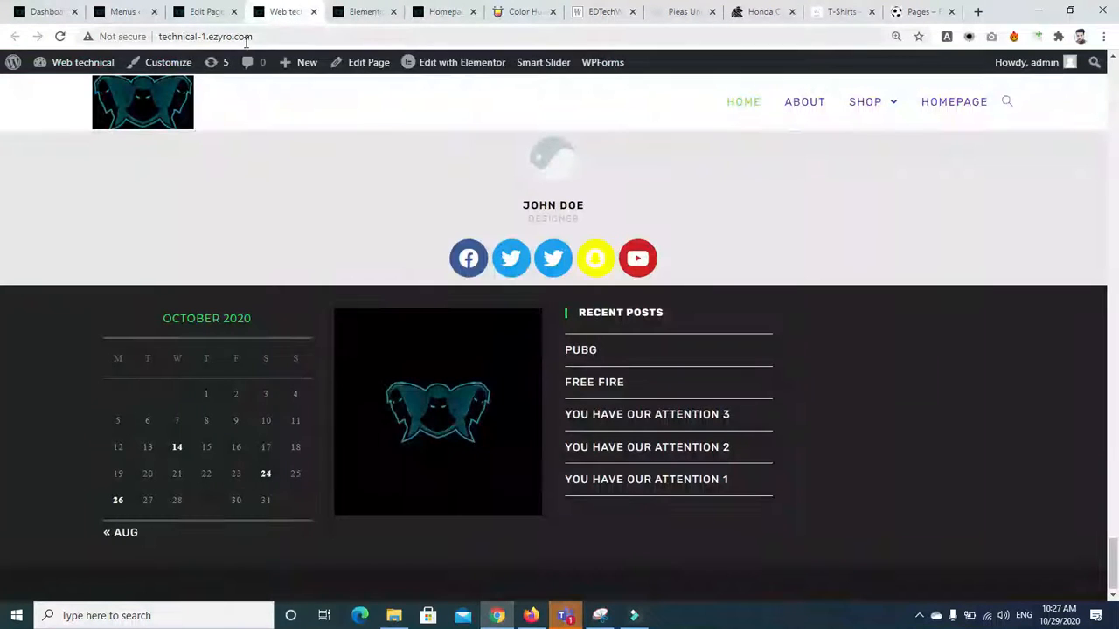
click(214, 12)
scroll(583, 363, down, 15)
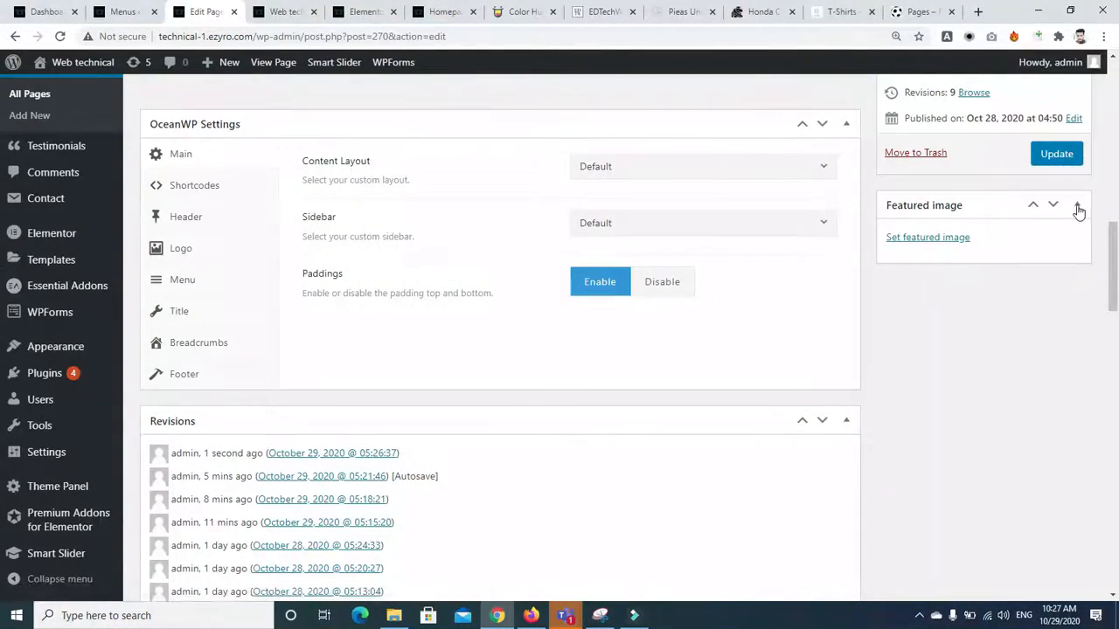
mouse_move(1112, 262)
mouse_down()
mouse_move(1116, 99)
mouse_move(1116, 326)
mouse_move(1115, 263)
mouse_up()
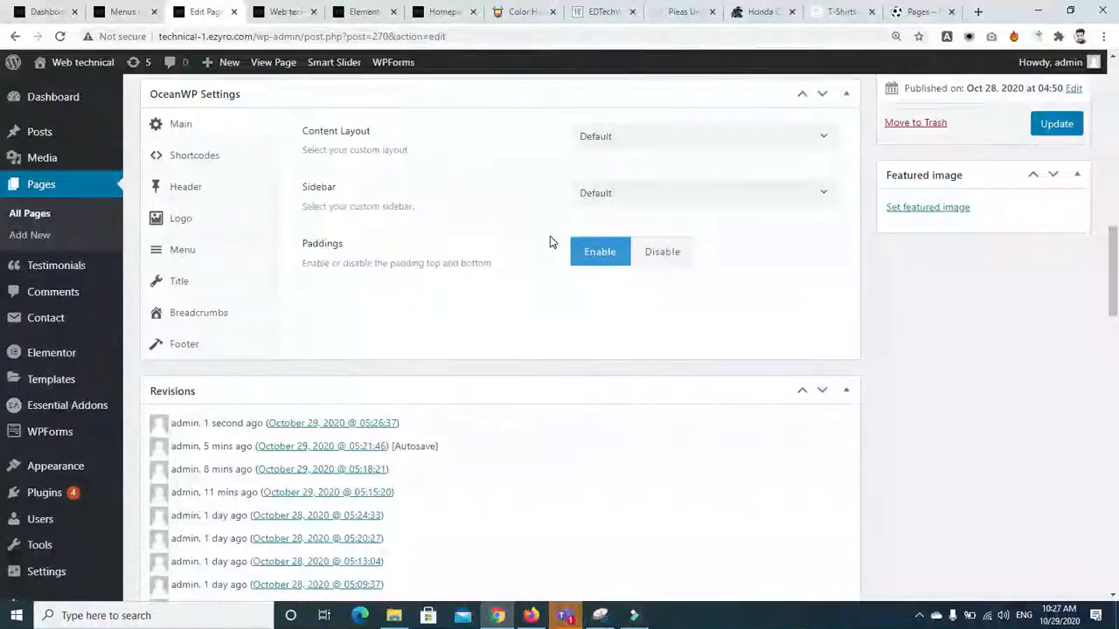
click(196, 354)
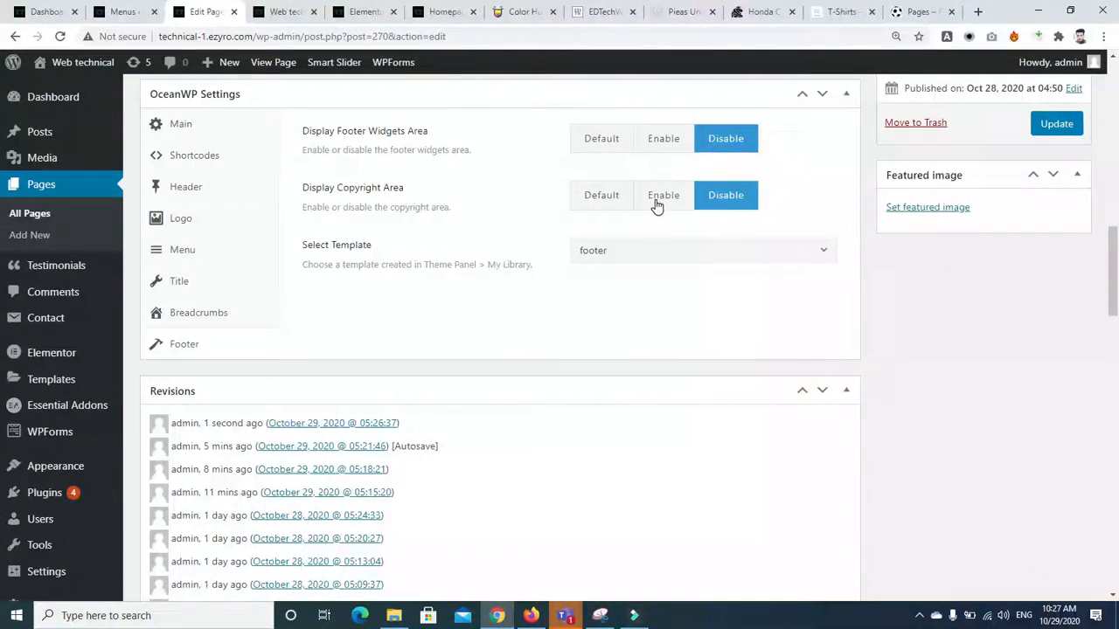
click(657, 141)
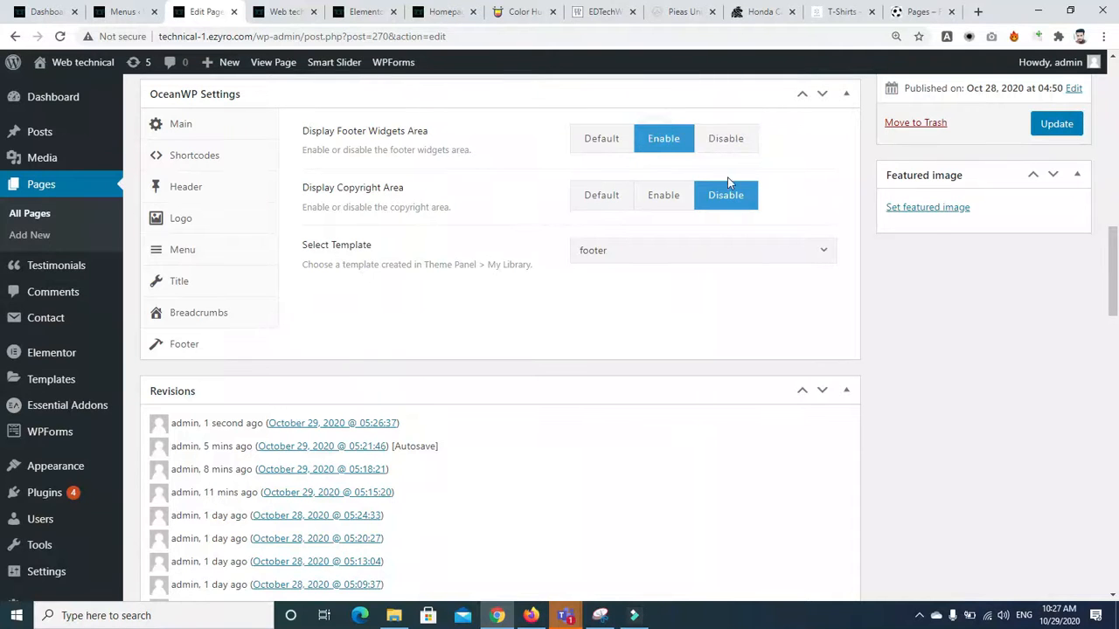
click(1046, 123)
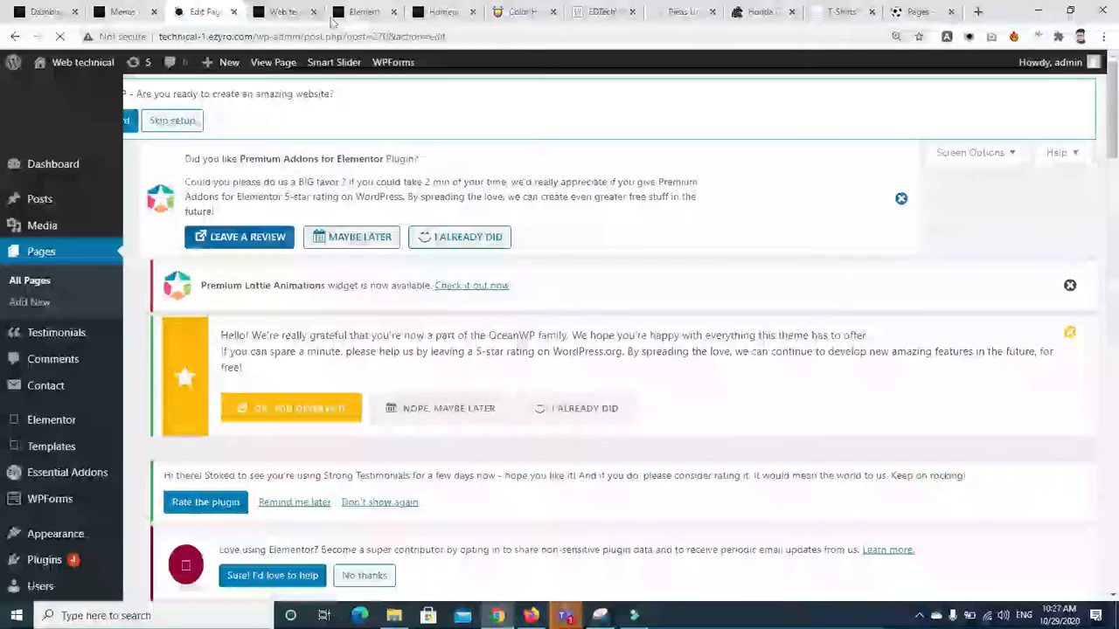
Step: Reload the Homepage page on the front end and examine the footer below the contact form
click(278, 14)
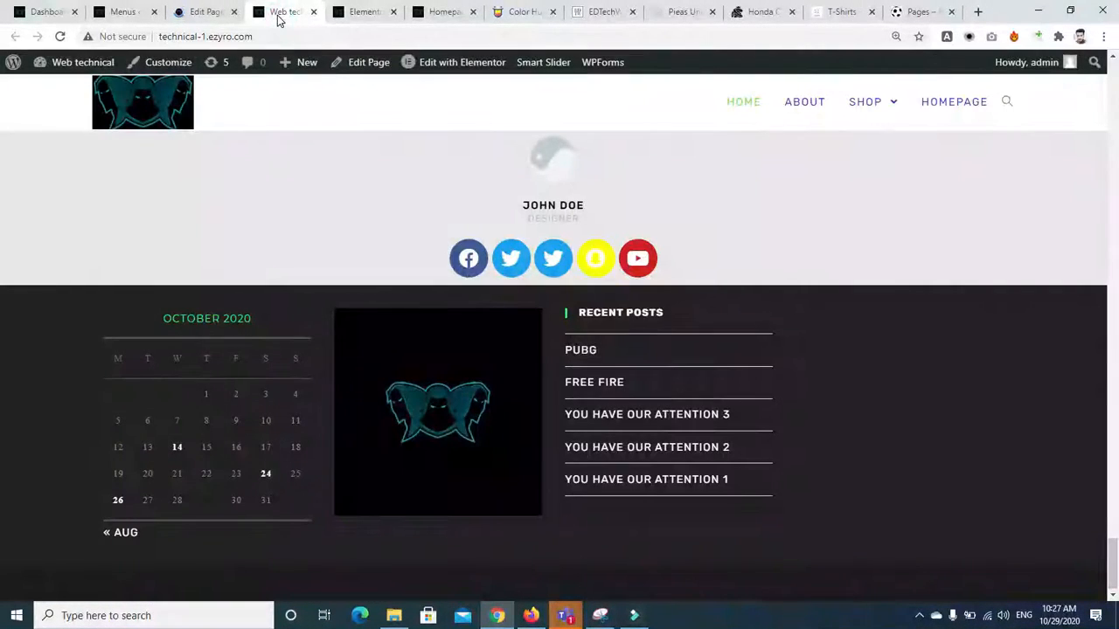
click(350, 14)
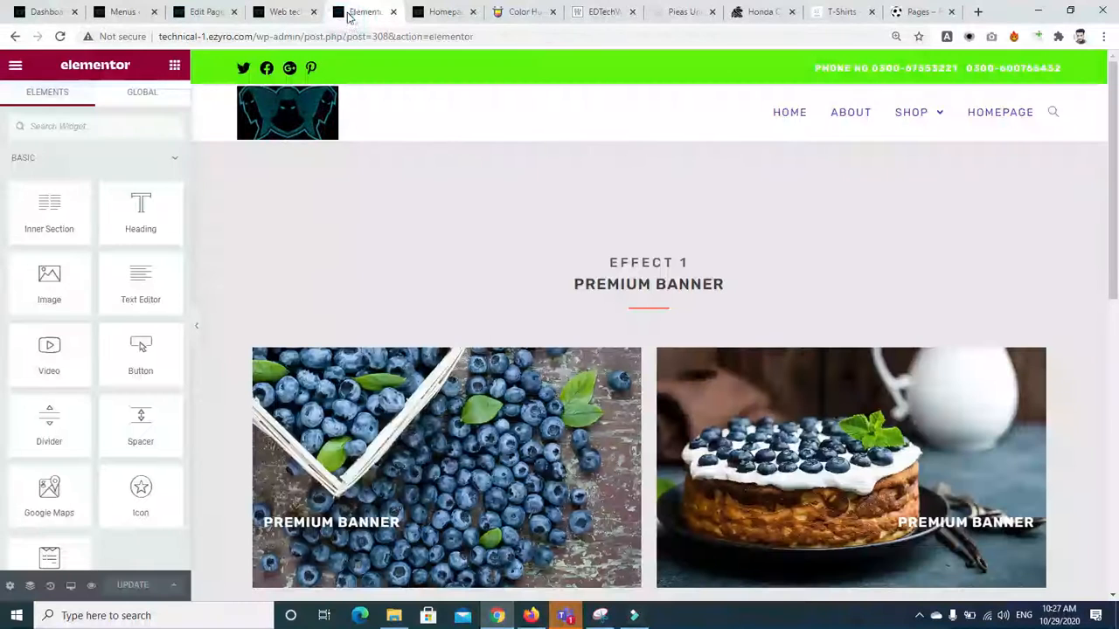
click(430, 11)
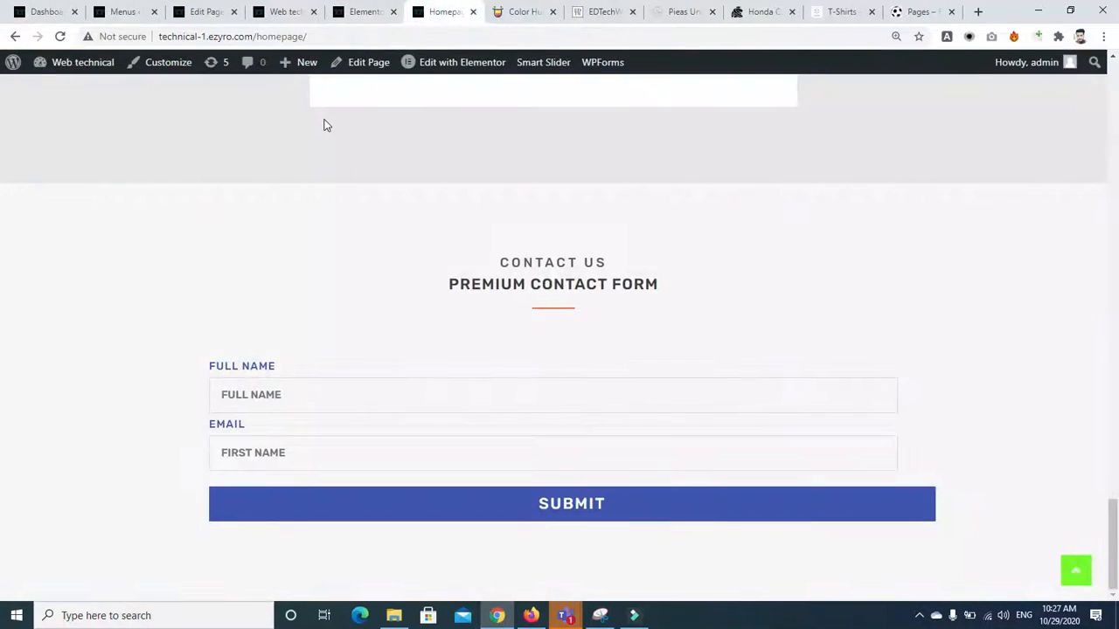
click(59, 36)
scroll(694, 580, down, 4)
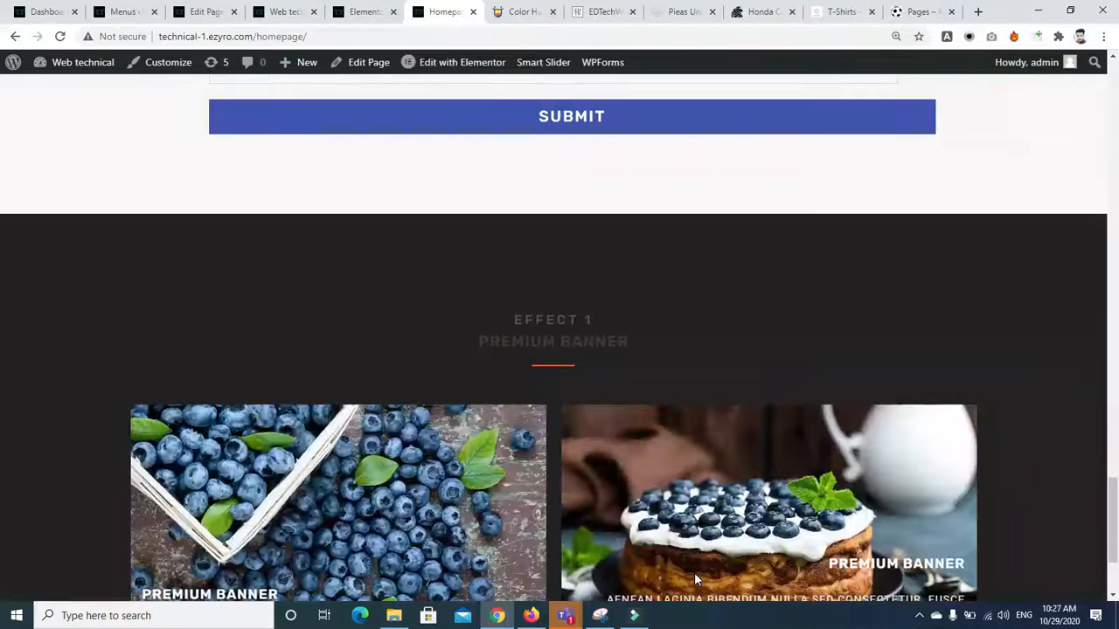
drag(1116, 503, 1117, 535)
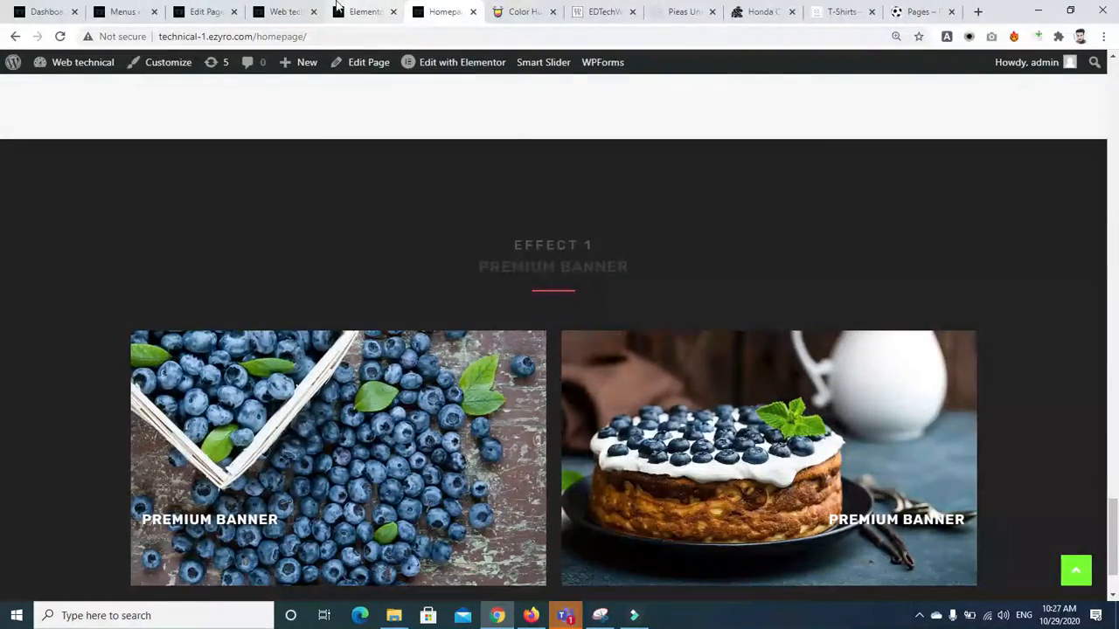
Step: Return to the Homepage page editor and review the footer options in the OceanWP settings
click(205, 11)
drag(1107, 142, 1116, 306)
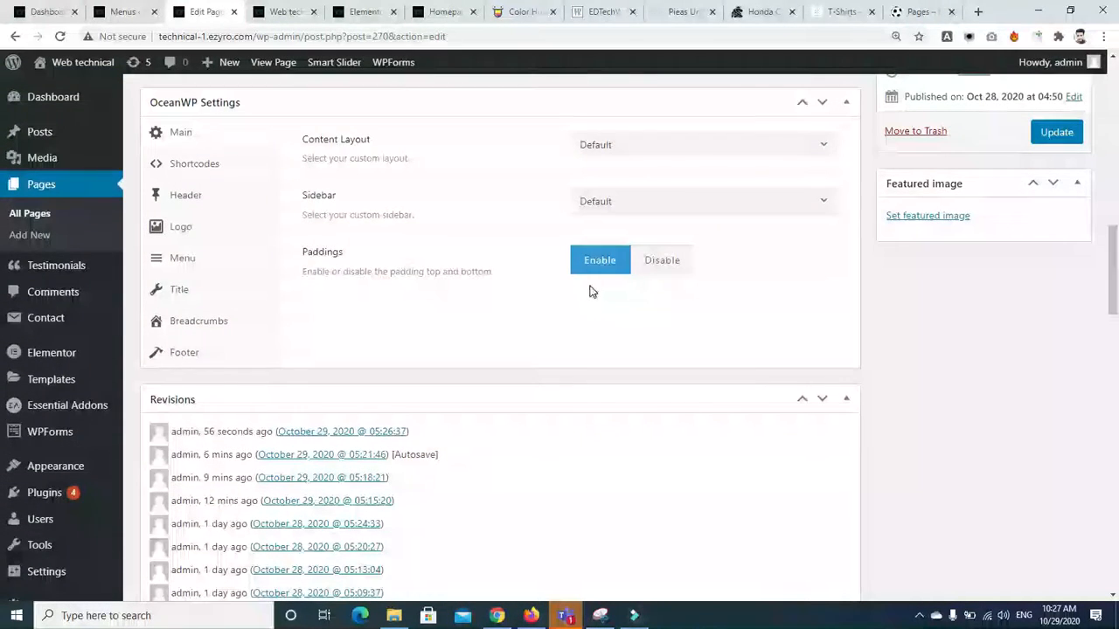
click(173, 354)
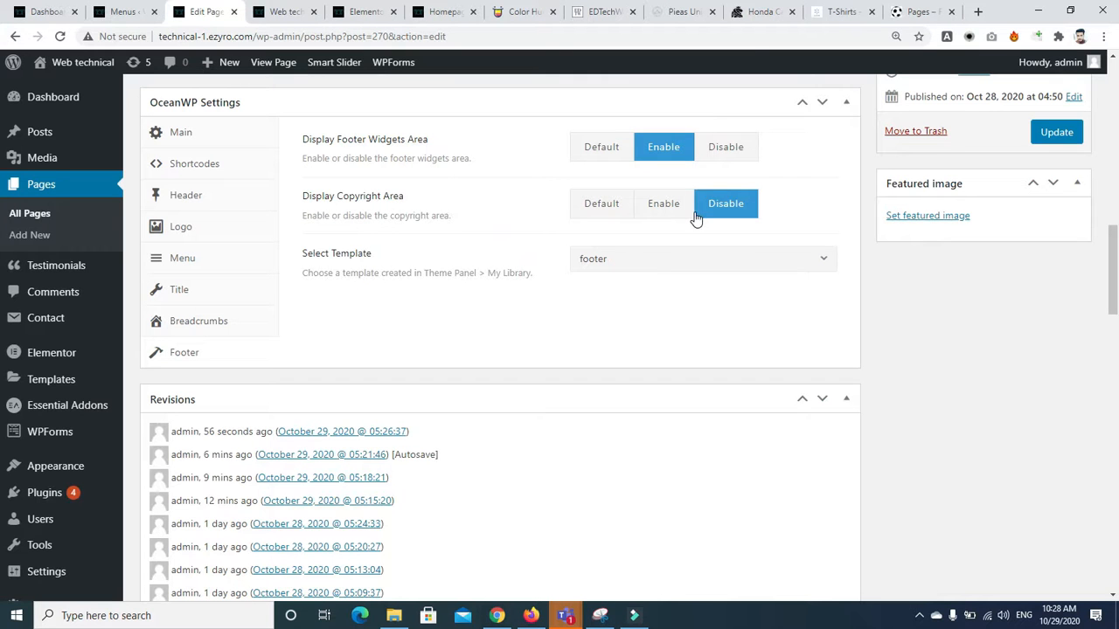
Step: Compare the footer in the Elementor template editor with the Homepage front end and return to the page's OceanWP footer settings
click(360, 11)
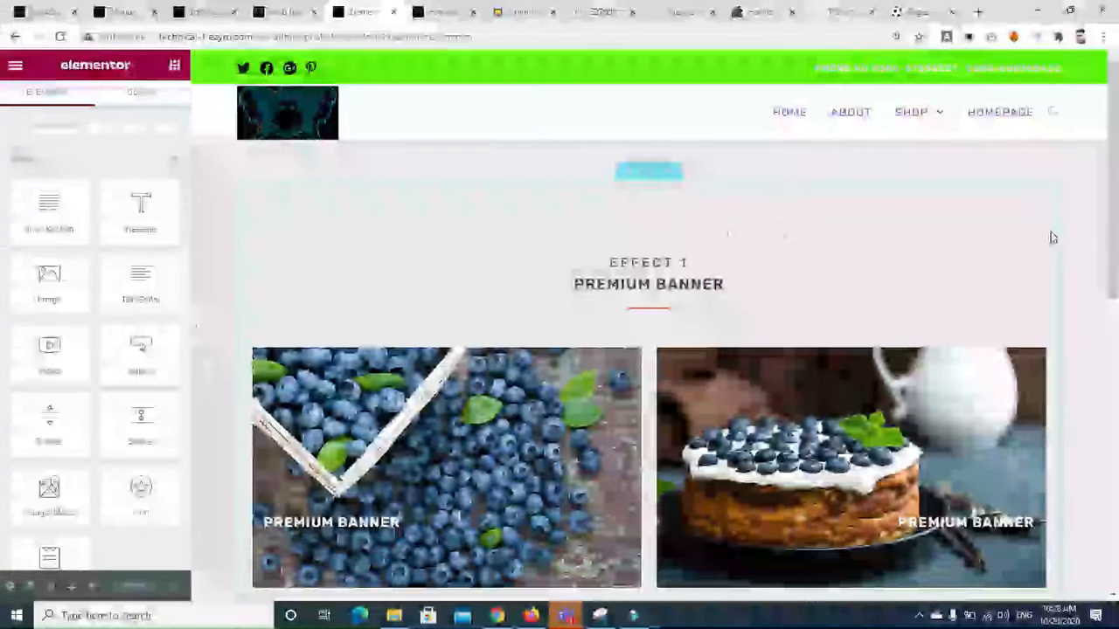
scroll(612, 524, down, 10)
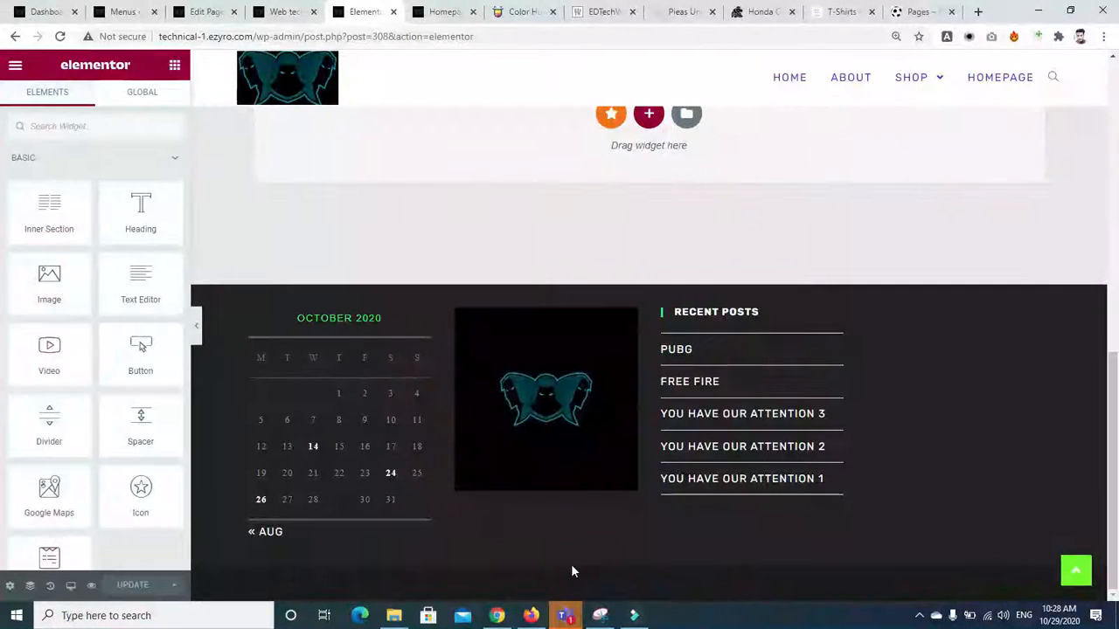
click(437, 13)
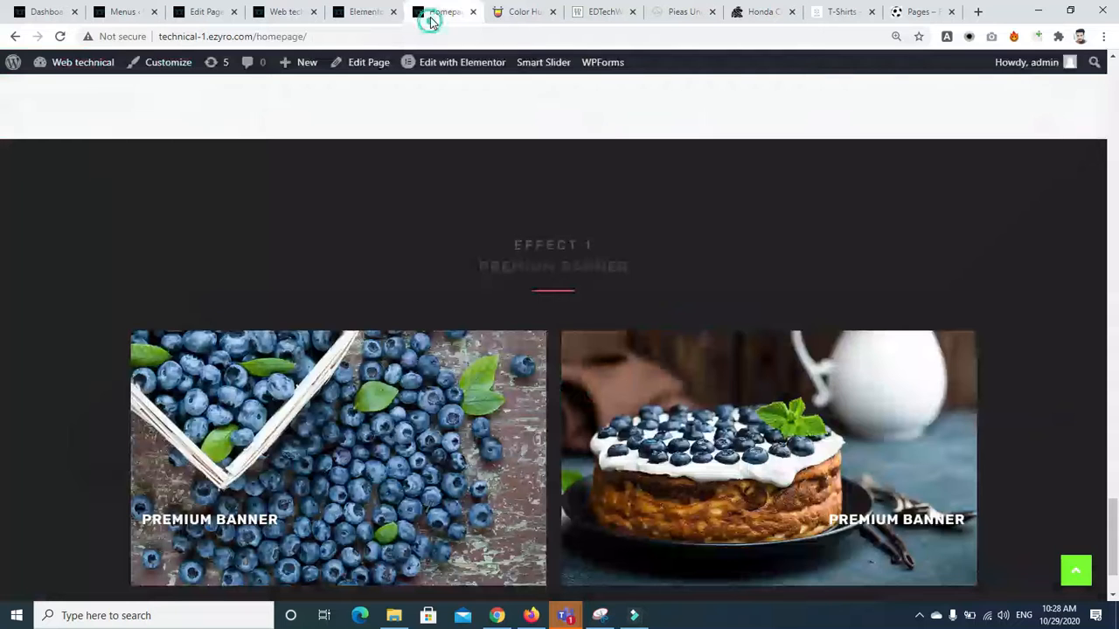
click(281, 12)
click(206, 12)
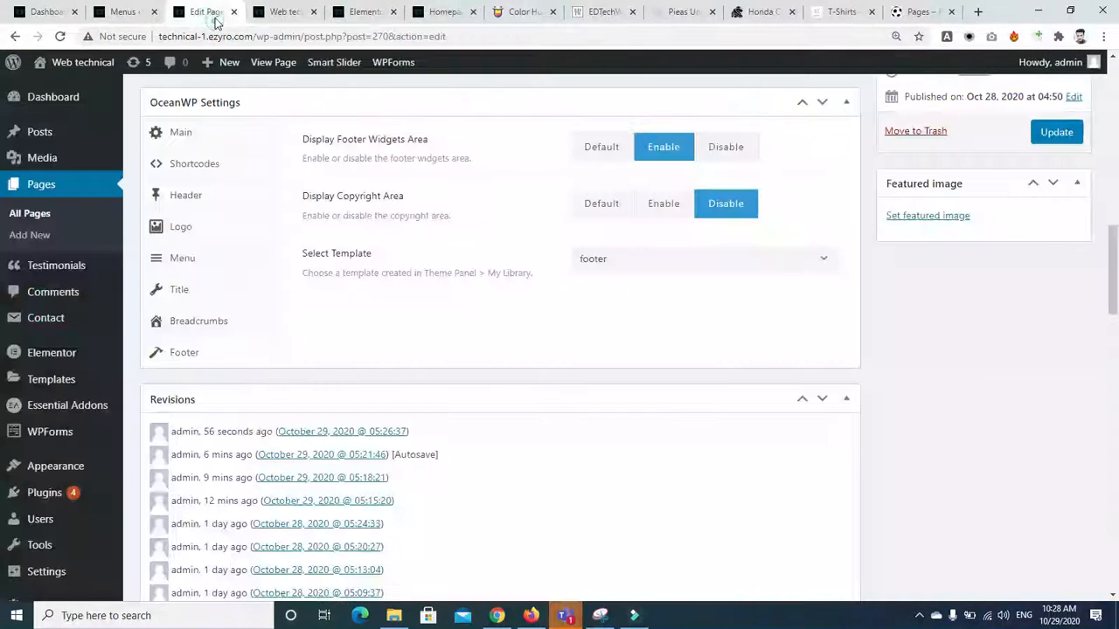
Step: Clear the footer template selection for the Homepage page and compare the footers shown on the other open pages
click(690, 258)
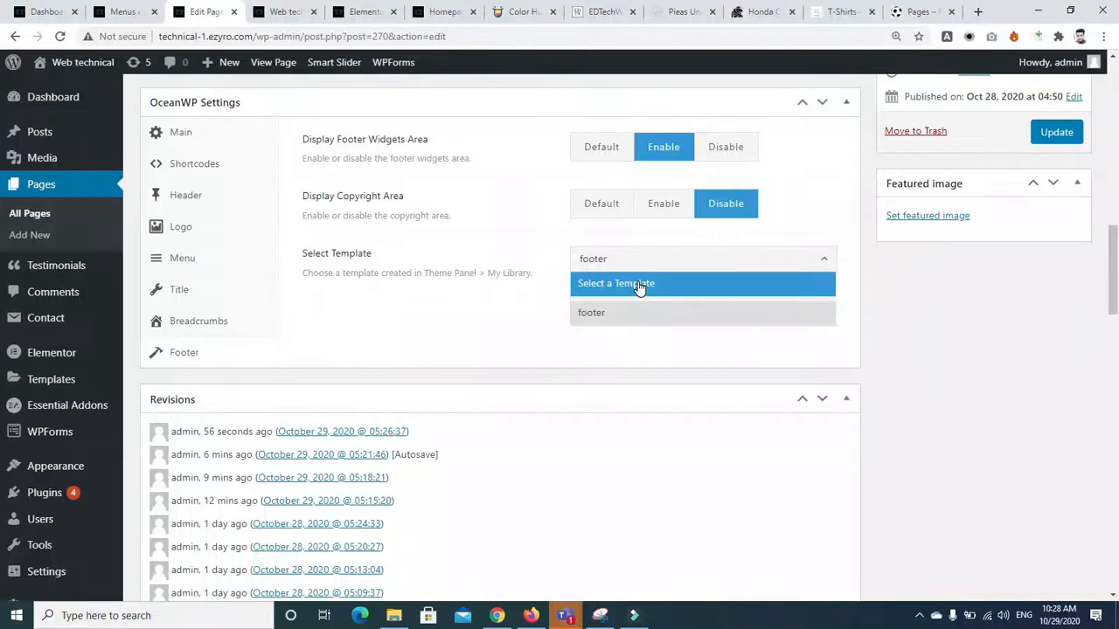
click(639, 285)
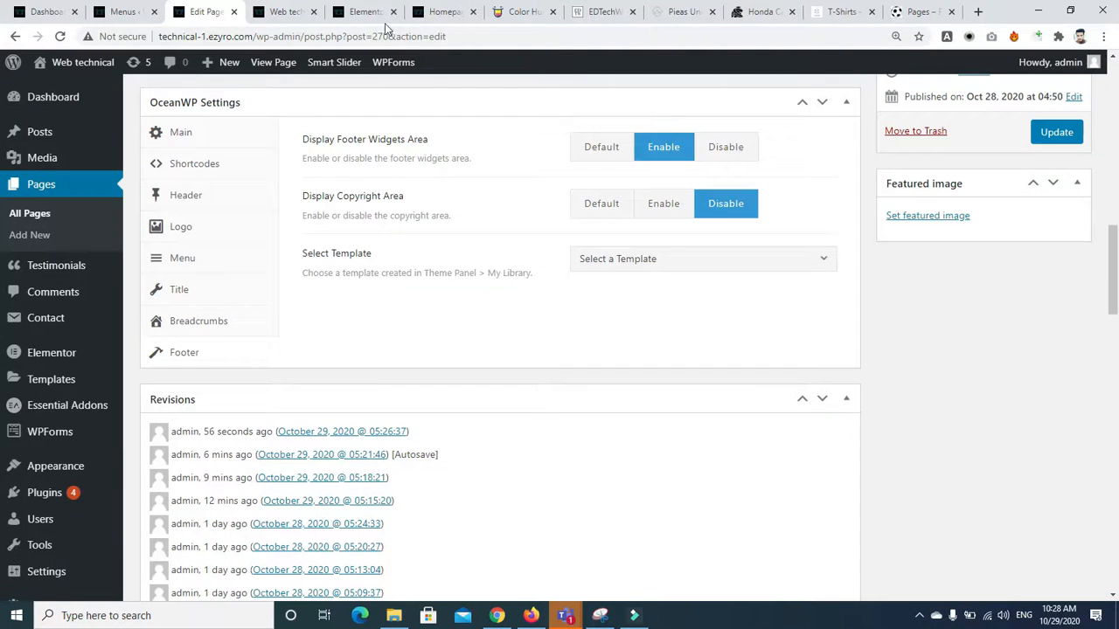
click(437, 11)
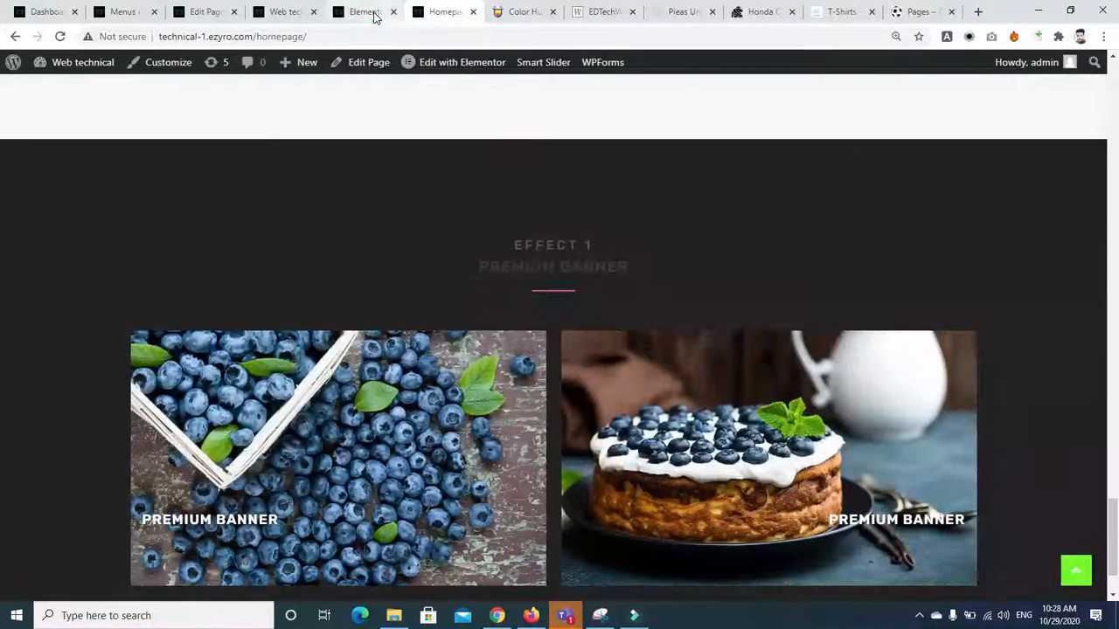
click(367, 11)
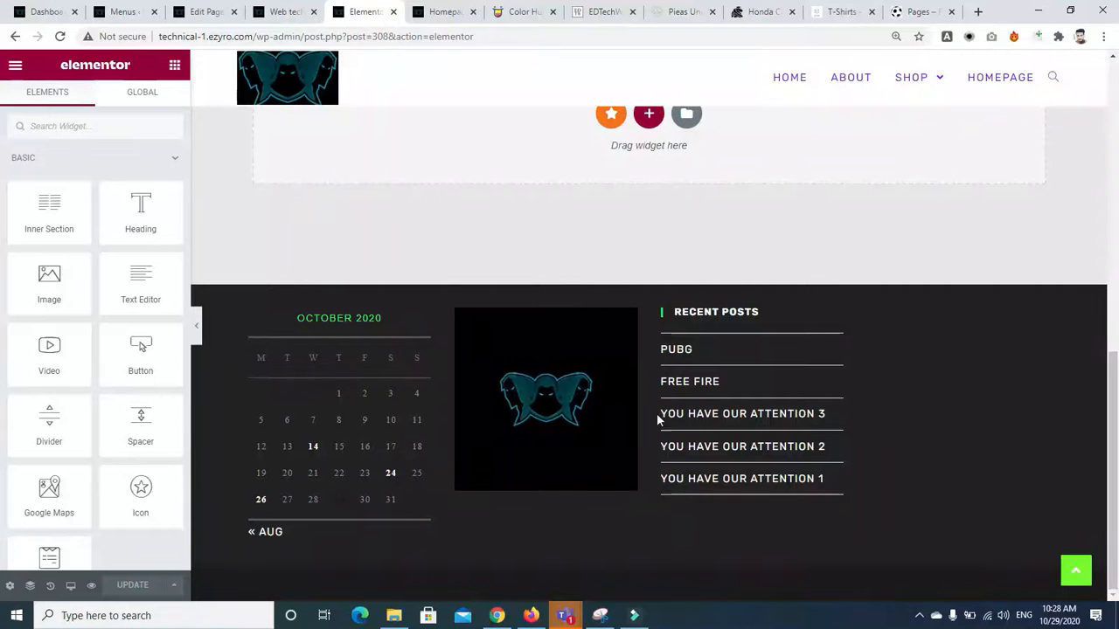
click(267, 11)
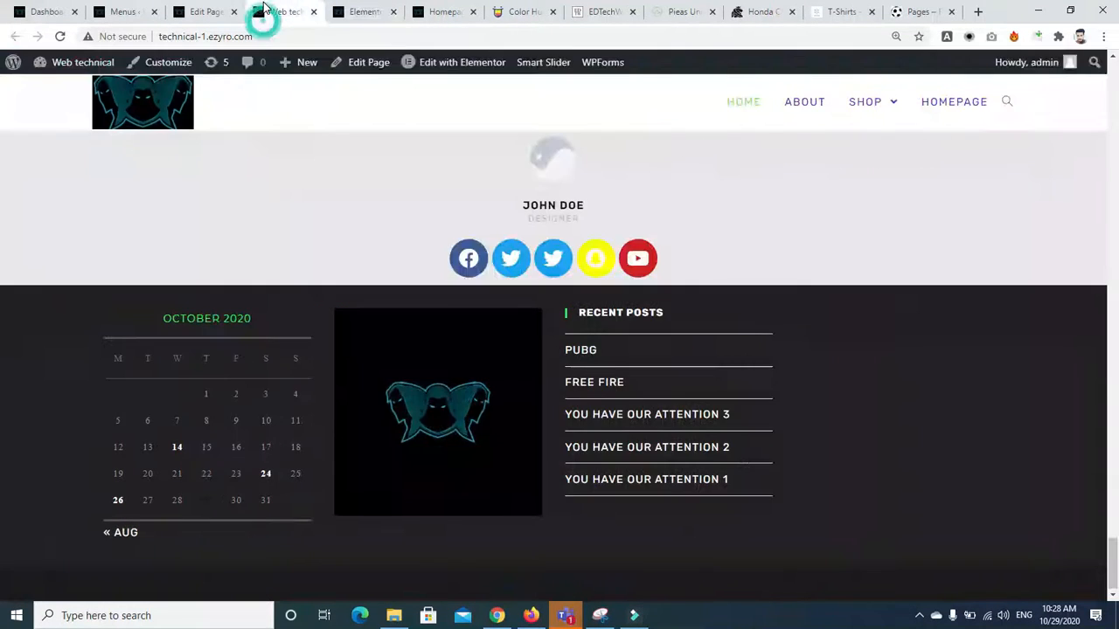
click(206, 11)
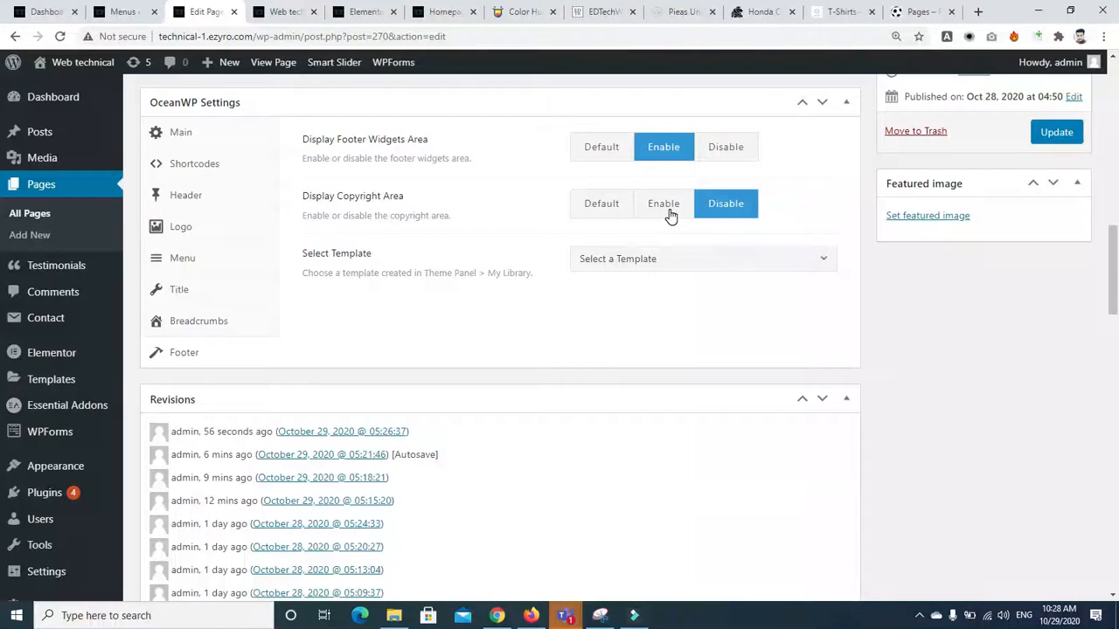
Step: Assign the "footer" template, enable the copyright area in the OceanWP footer settings, and update the page
click(750, 260)
click(709, 310)
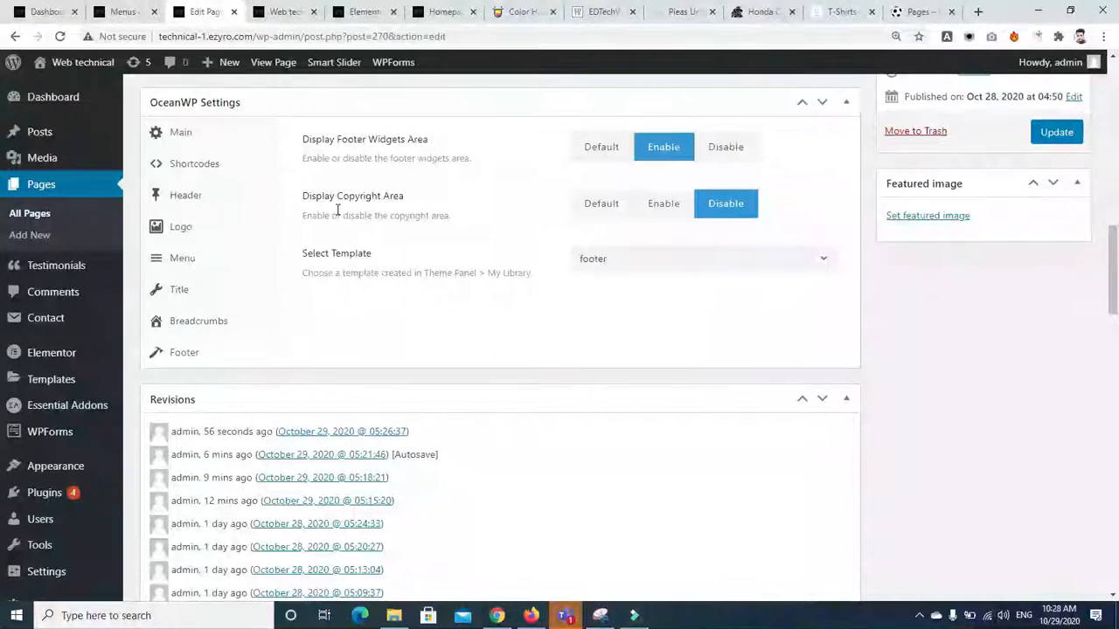
click(663, 208)
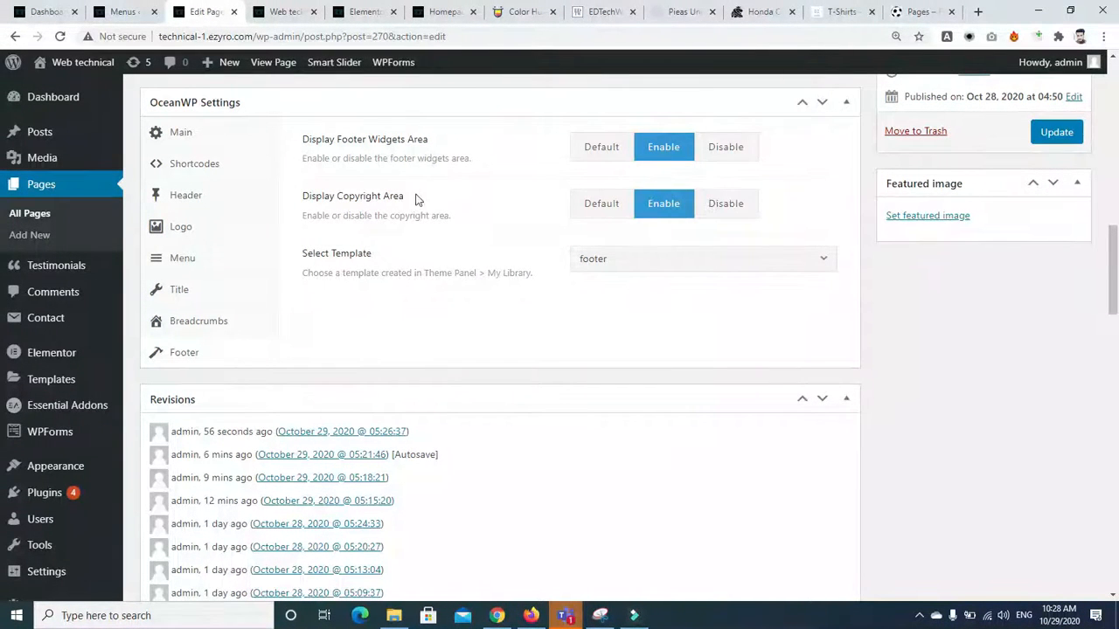
click(636, 259)
click(634, 258)
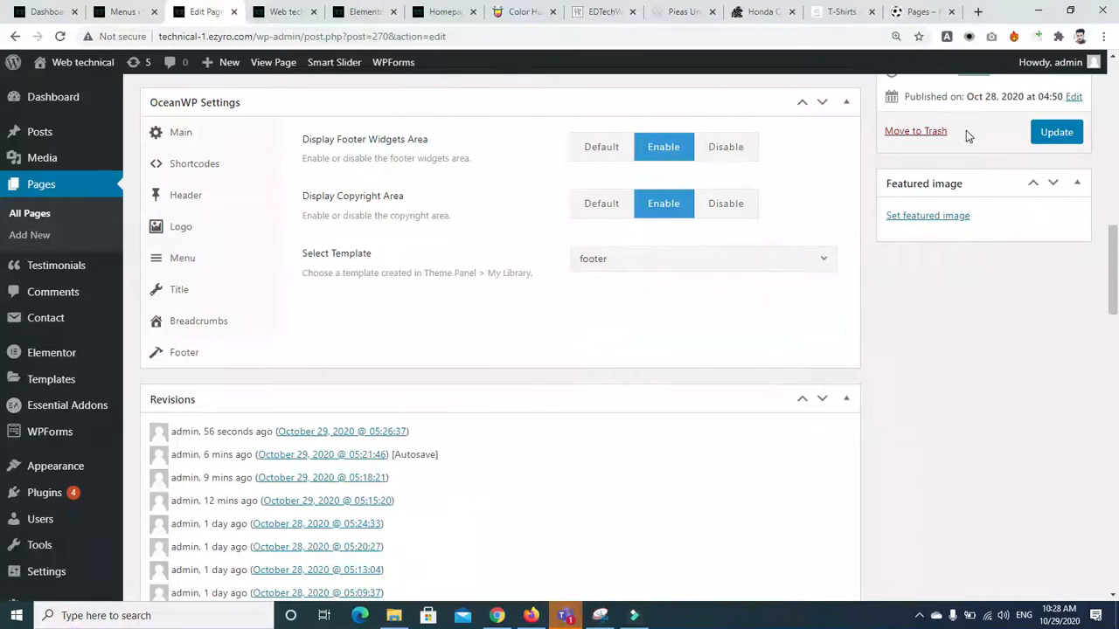
click(1057, 132)
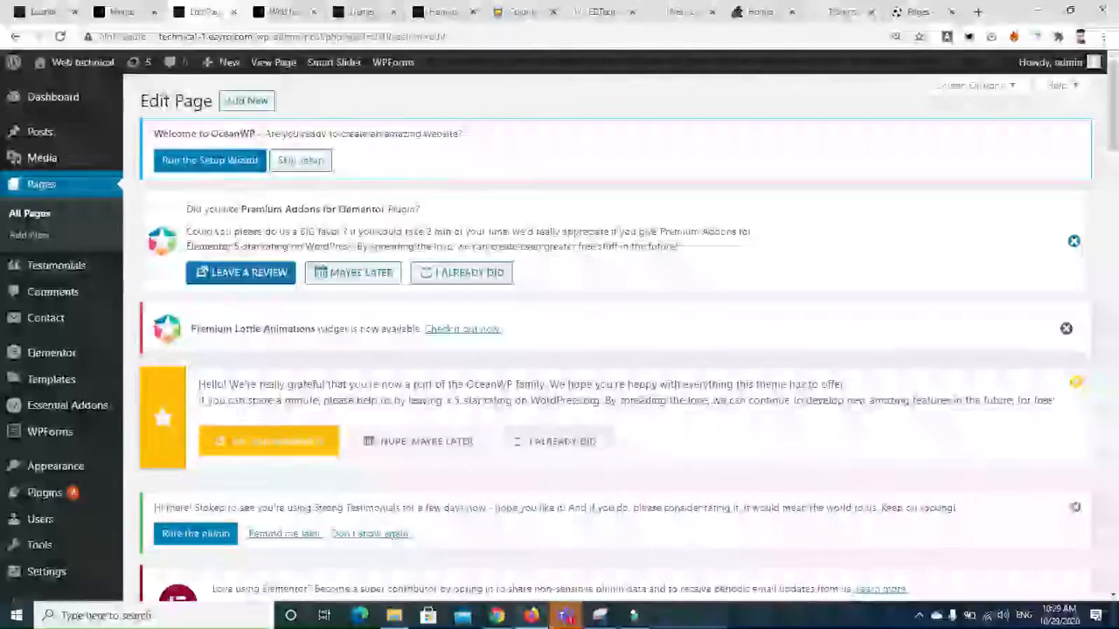
Step: Switch to the Teams meeting window to look over the participants and return to Chrome
mouse_move(565, 615)
click(584, 541)
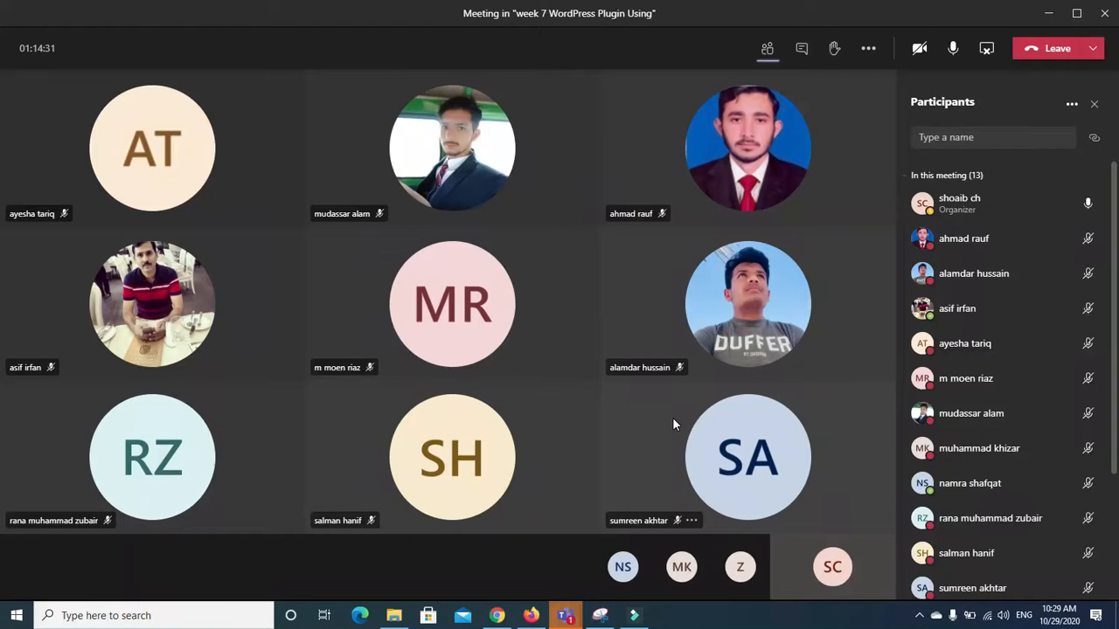
mouse_move(565, 615)
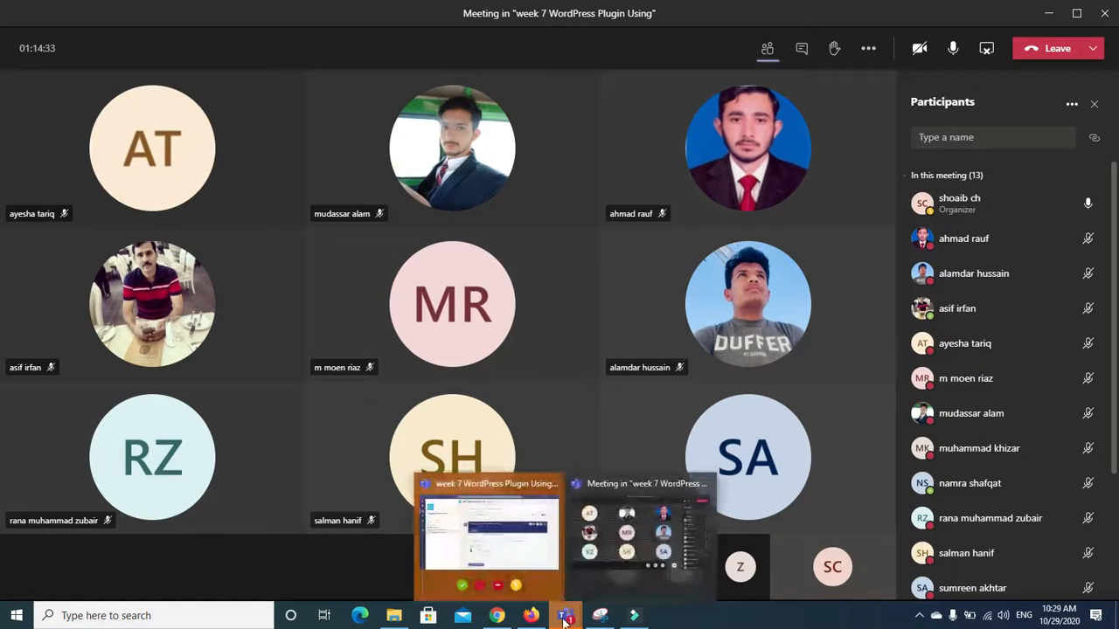
click(586, 506)
click(566, 615)
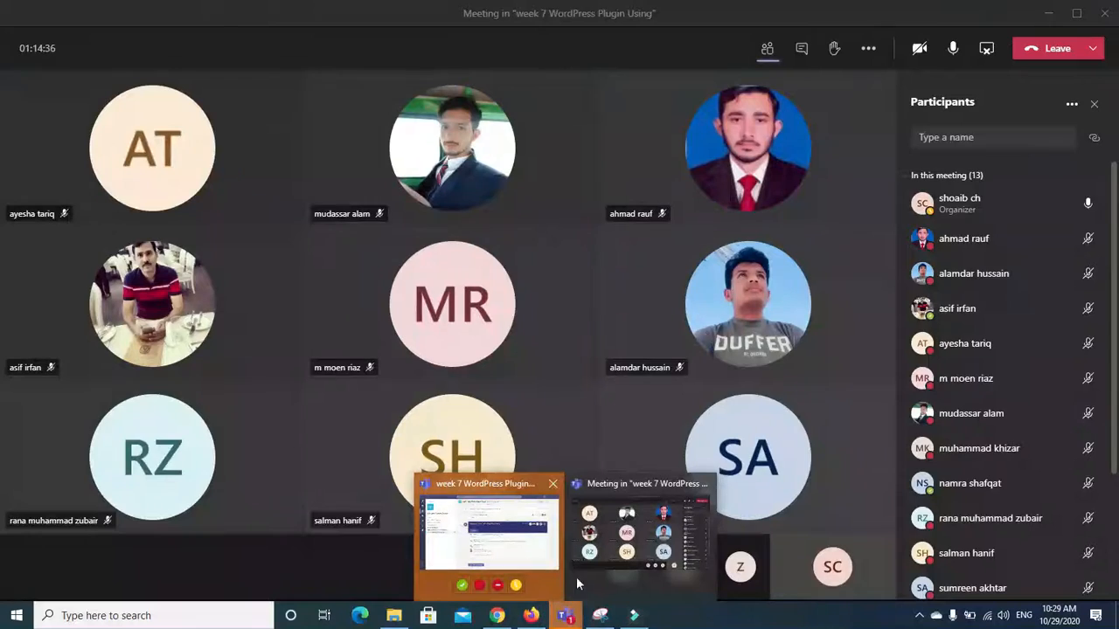
click(496, 616)
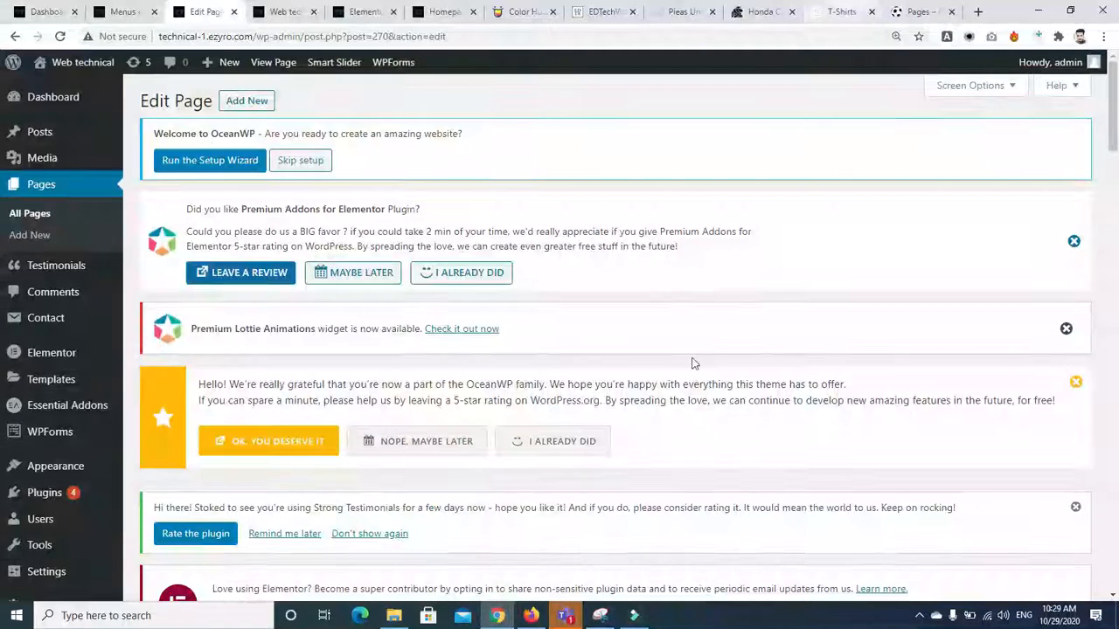
Step: Open google.com in a new browser tab
click(978, 12)
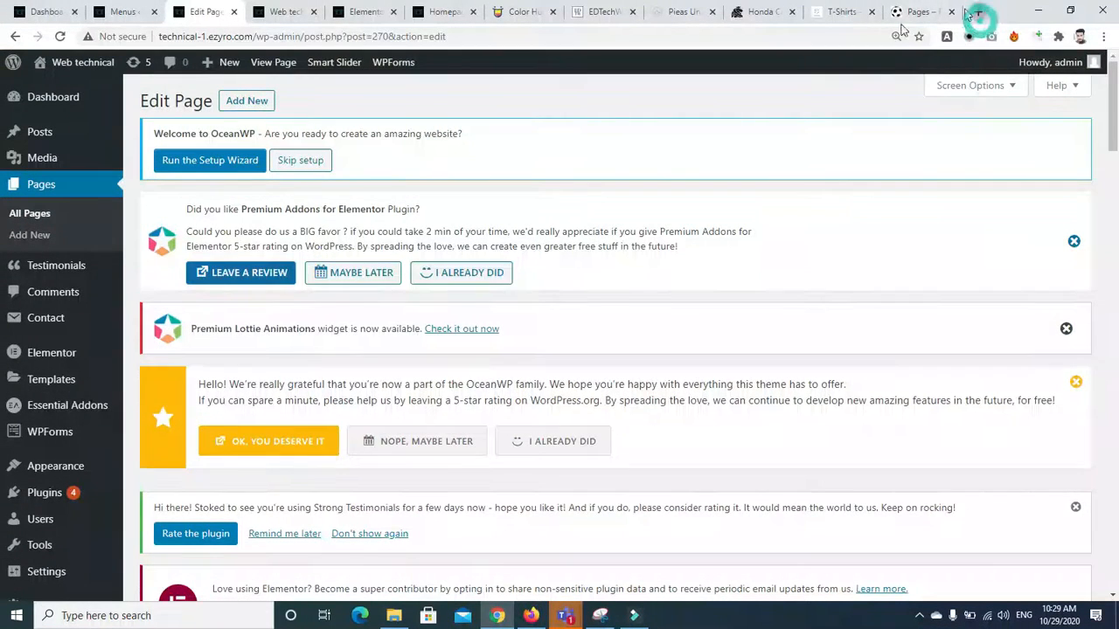
click(840, 44)
text(google.com)
key(Return)
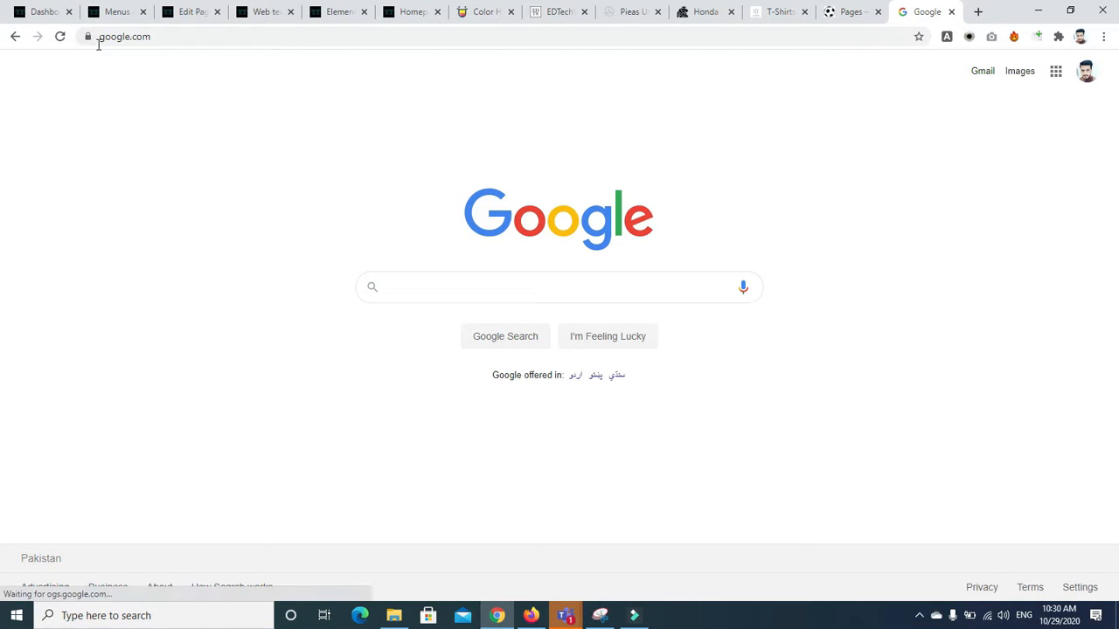
click(977, 12)
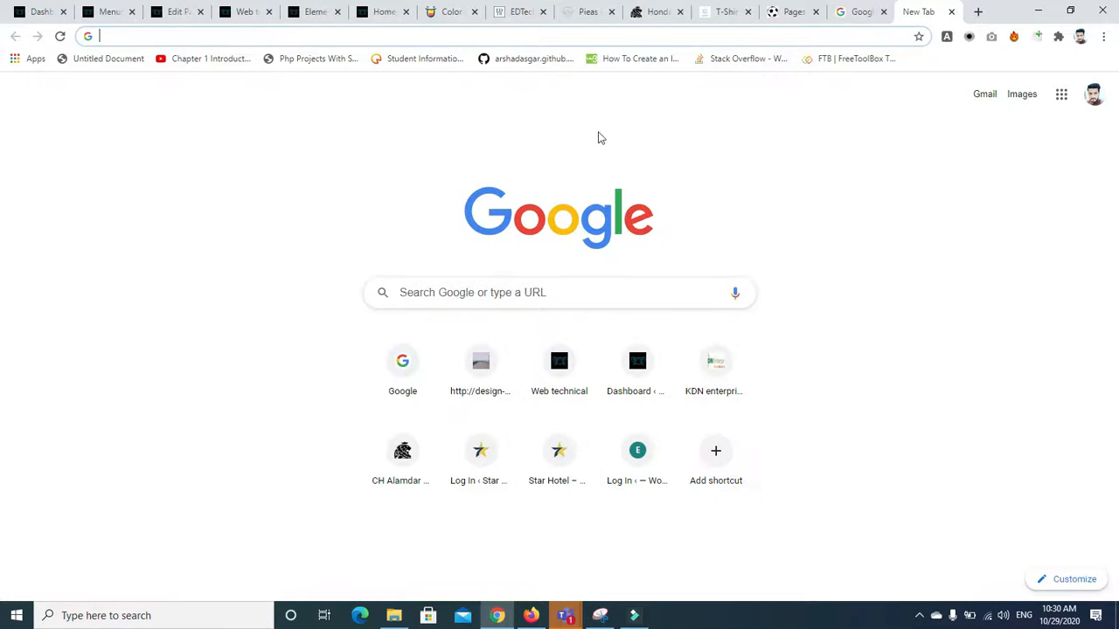
click(858, 12)
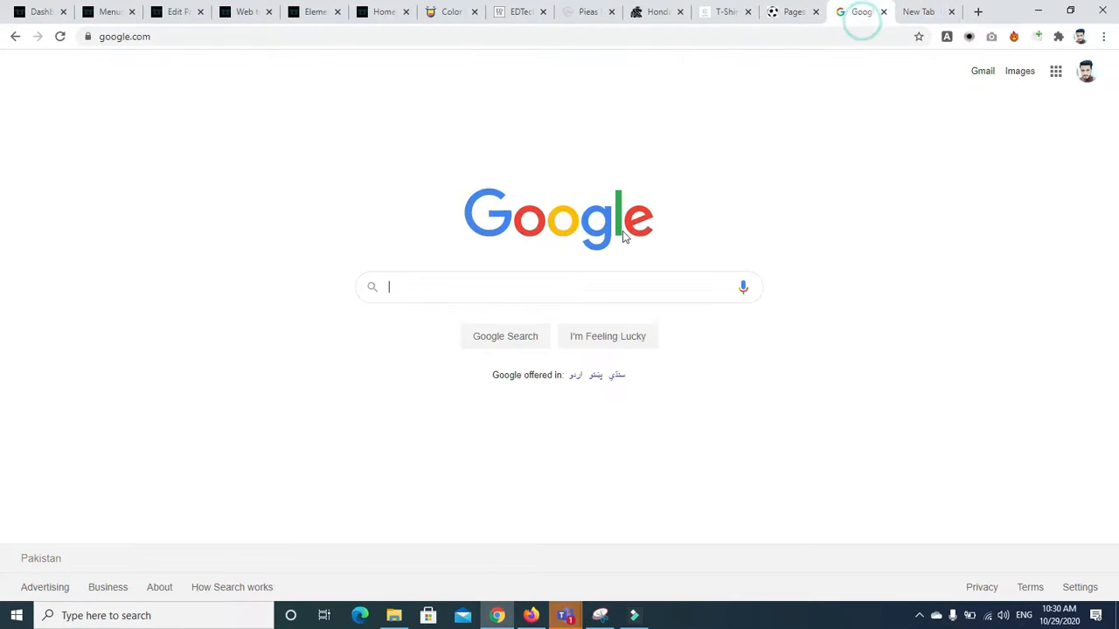
Step: Search Google for colorlib
click(553, 277)
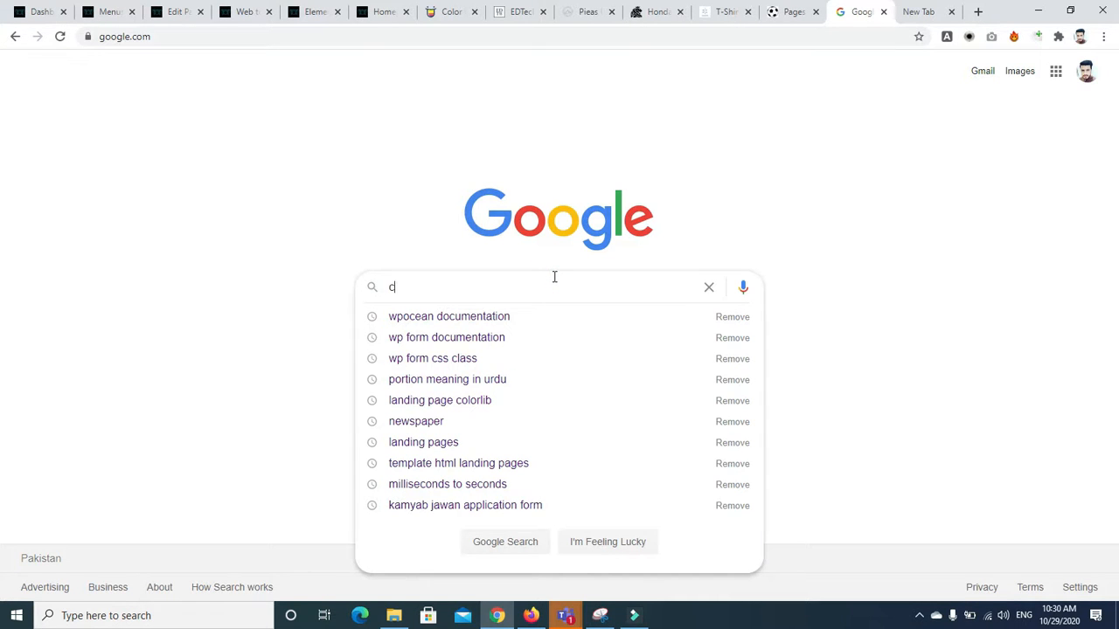
text(olo)
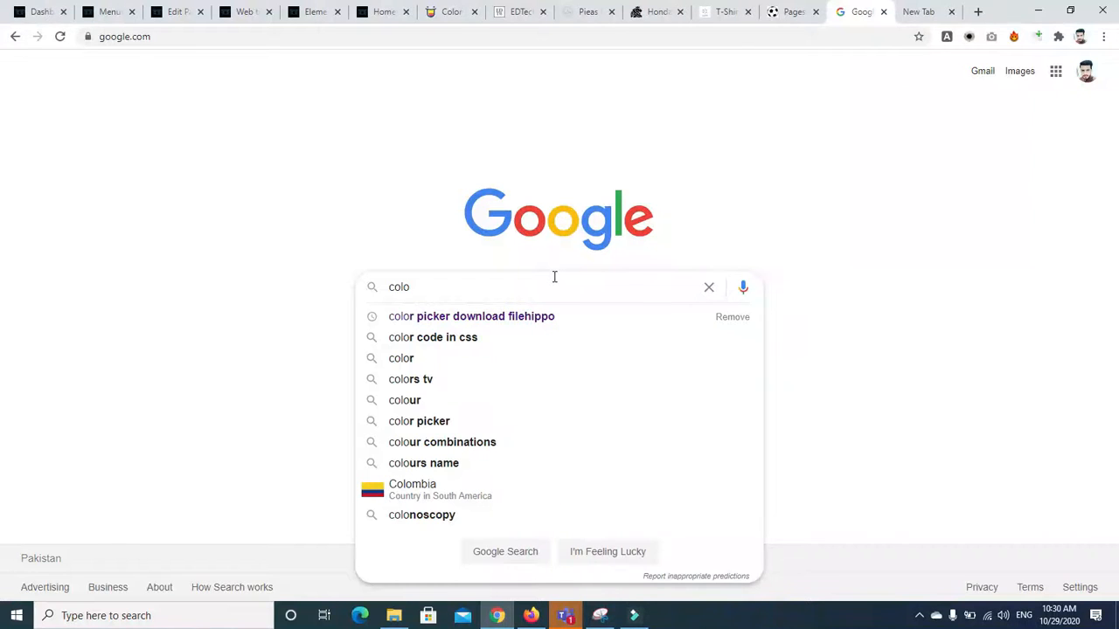
text(ib)
key(Return)
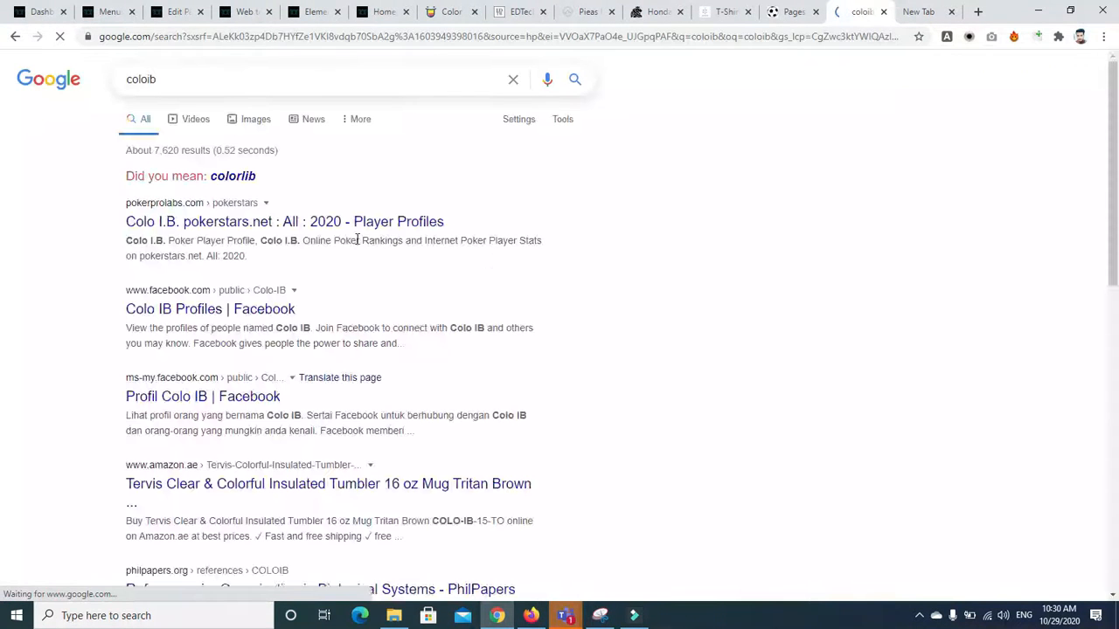
click(233, 177)
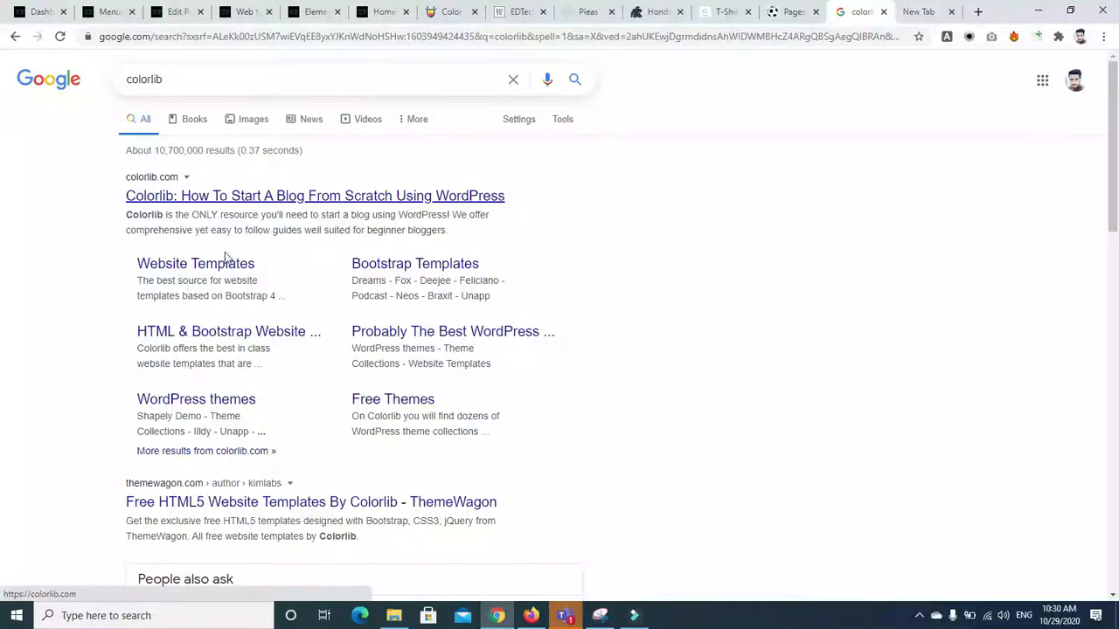
Step: Open the Meal2 restaurant template from Colorlib's website templates and launch its live preview
click(225, 272)
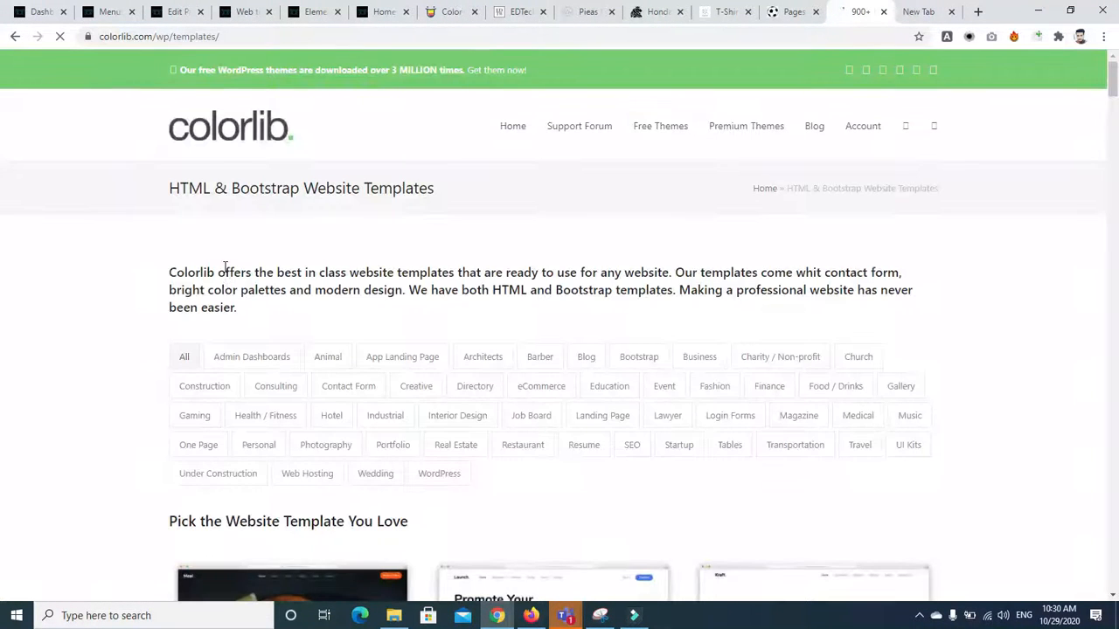
scroll(2, 333, down, 5)
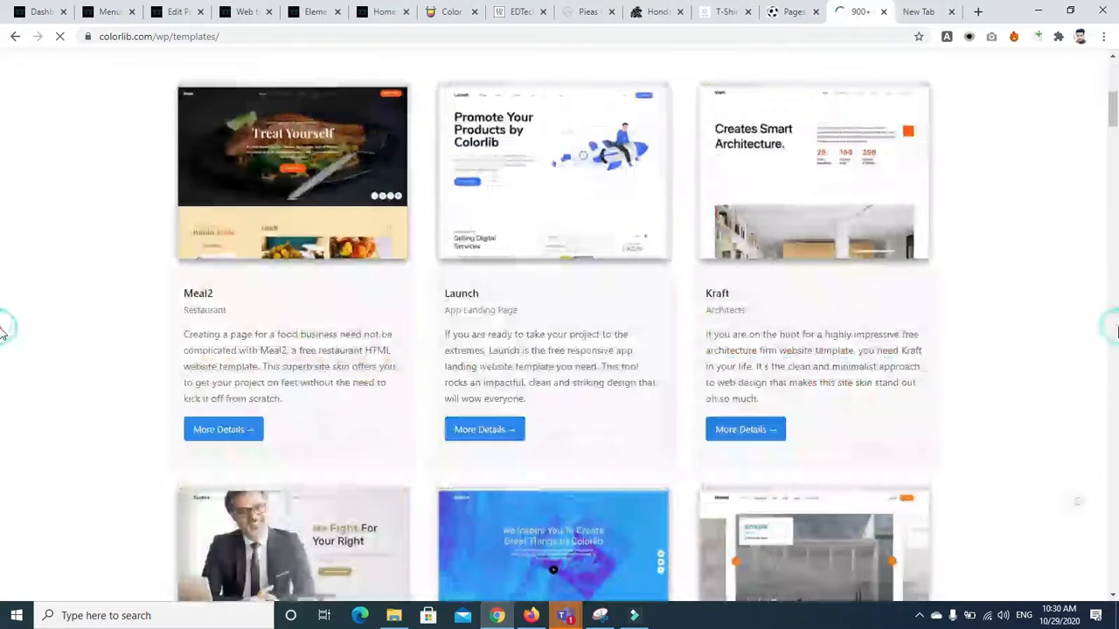
click(292, 187)
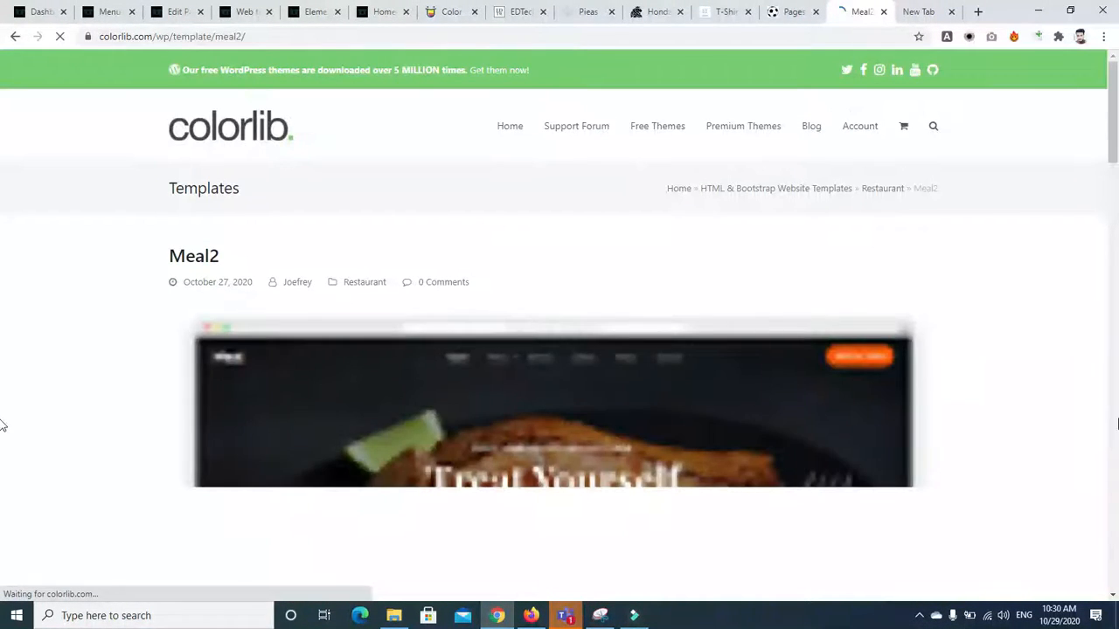
scroll(666, 350, down, 5)
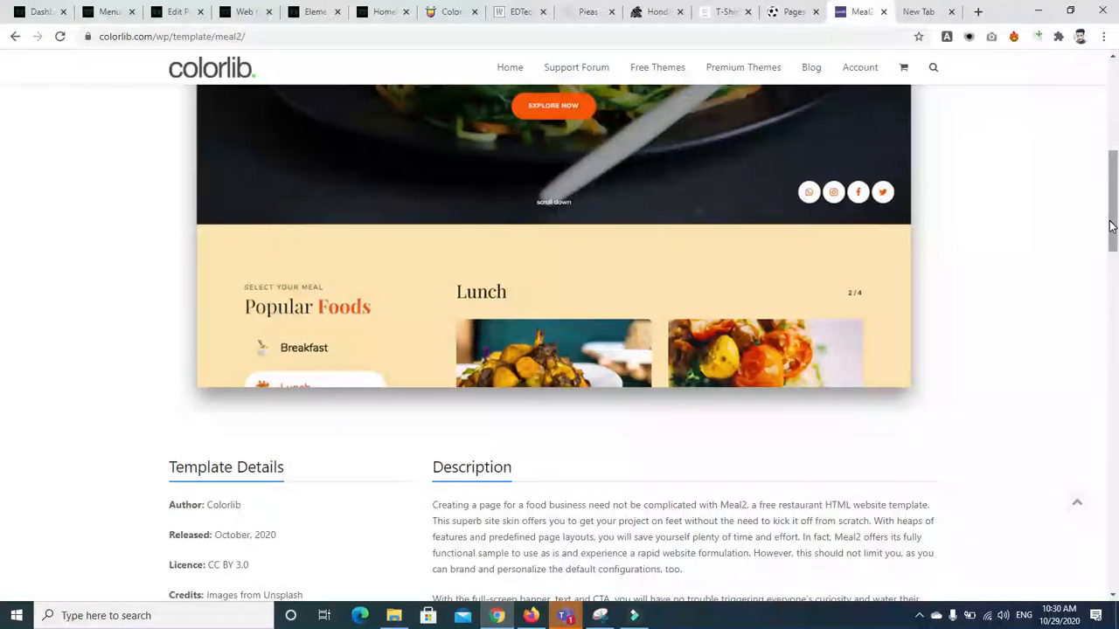
drag(1112, 227, 1113, 251)
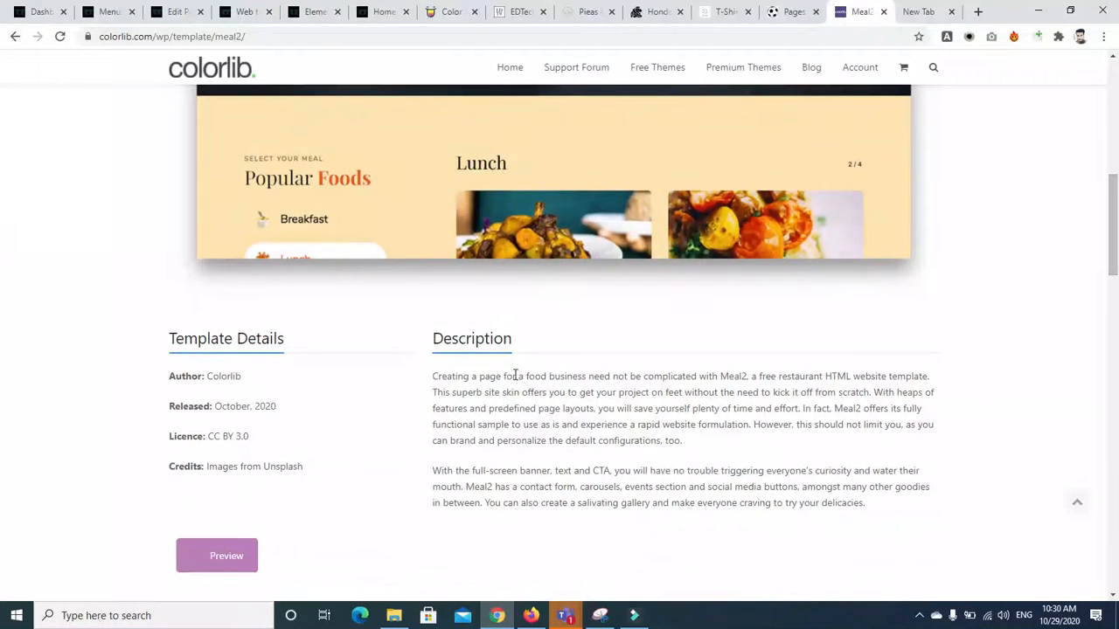
click(216, 555)
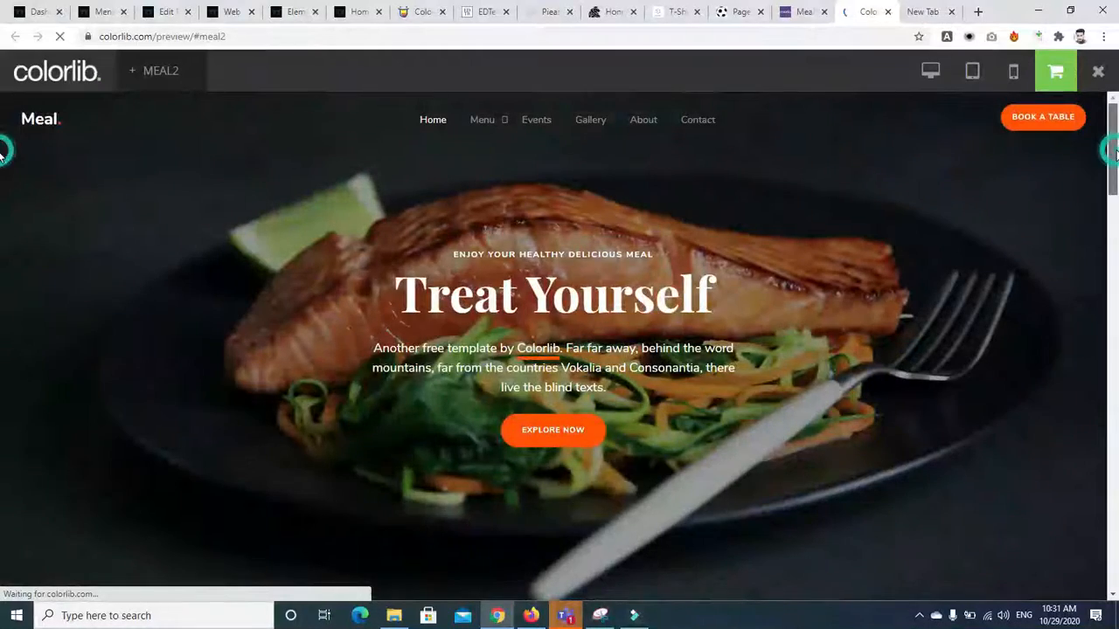
Step: Look through the sections of the Meal2 live preview and select the preview's web address
drag(1111, 149, 1114, 384)
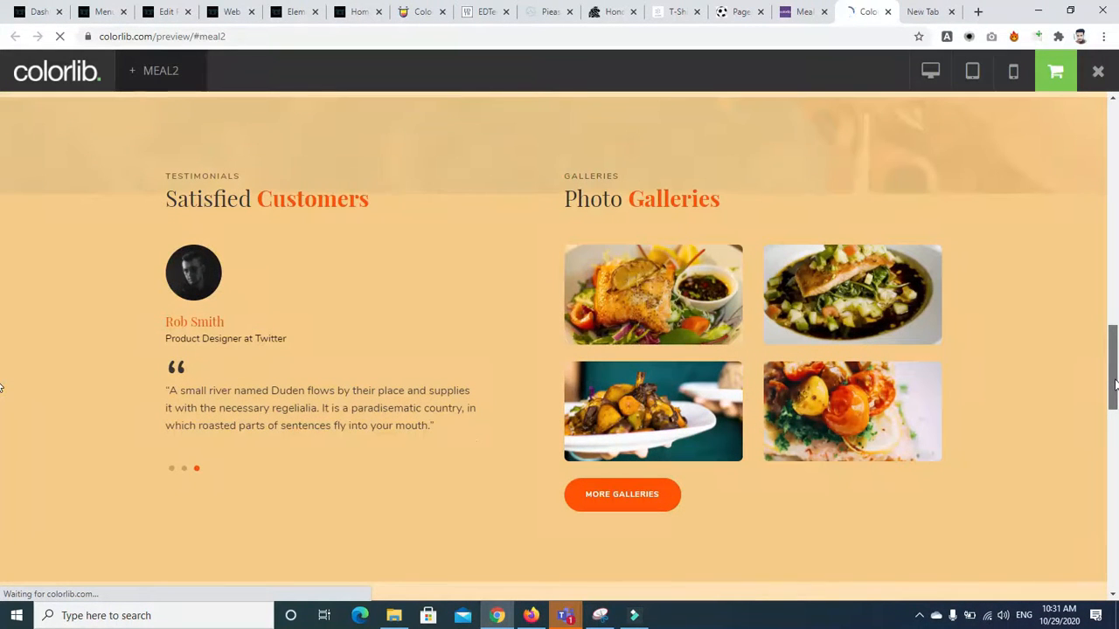
drag(1114, 415, 1114, 268)
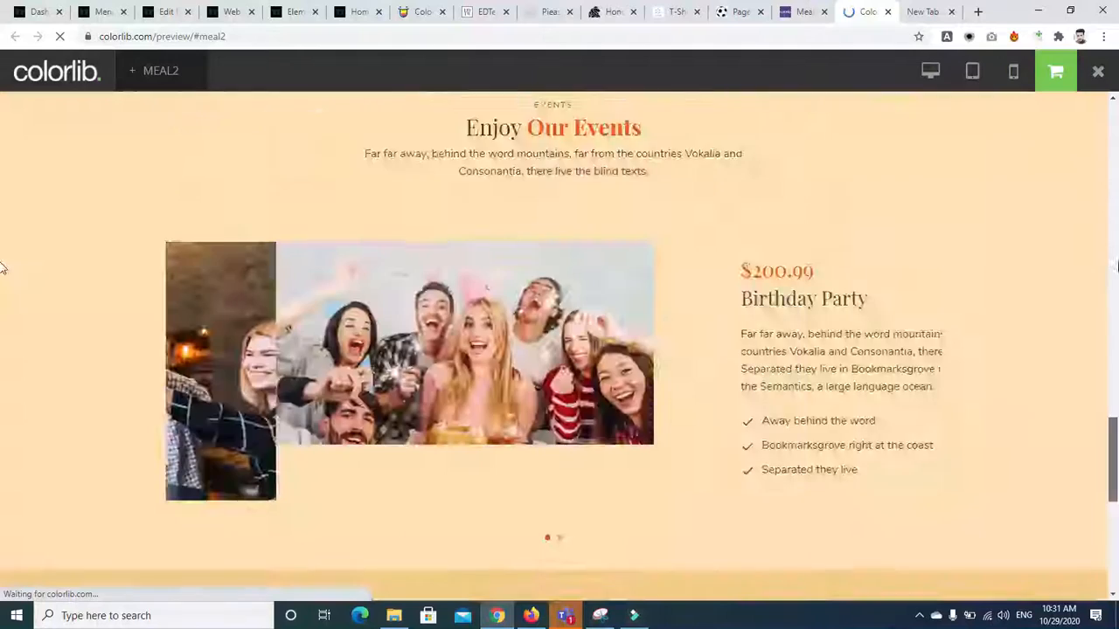
click(511, 38)
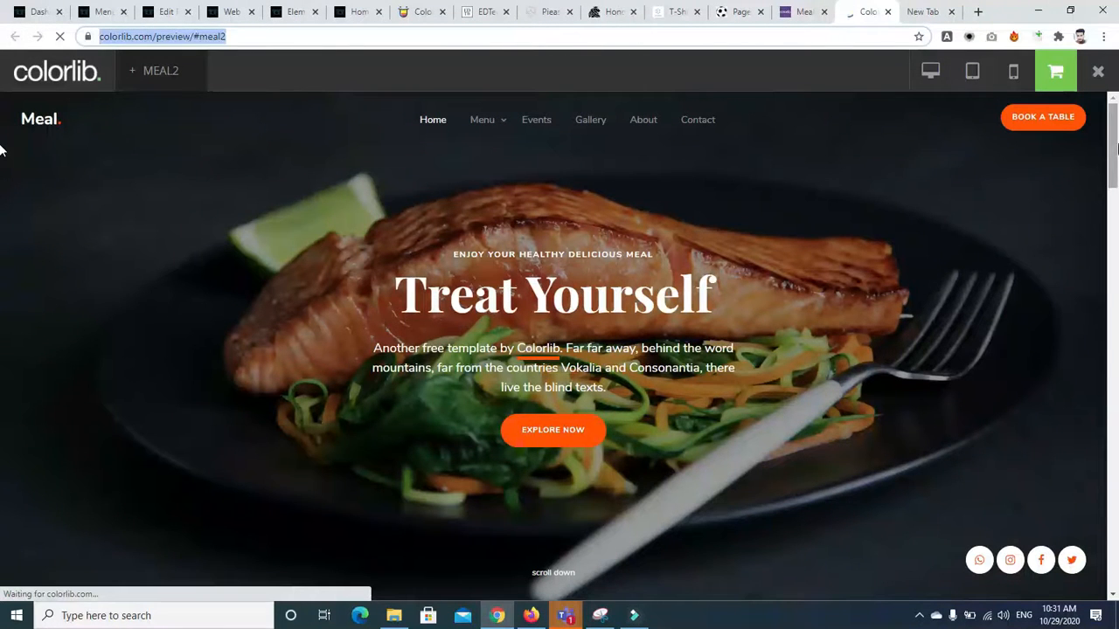
Step: Look over the Events page of the Meal2 preview and return to its home page
click(1113, 147)
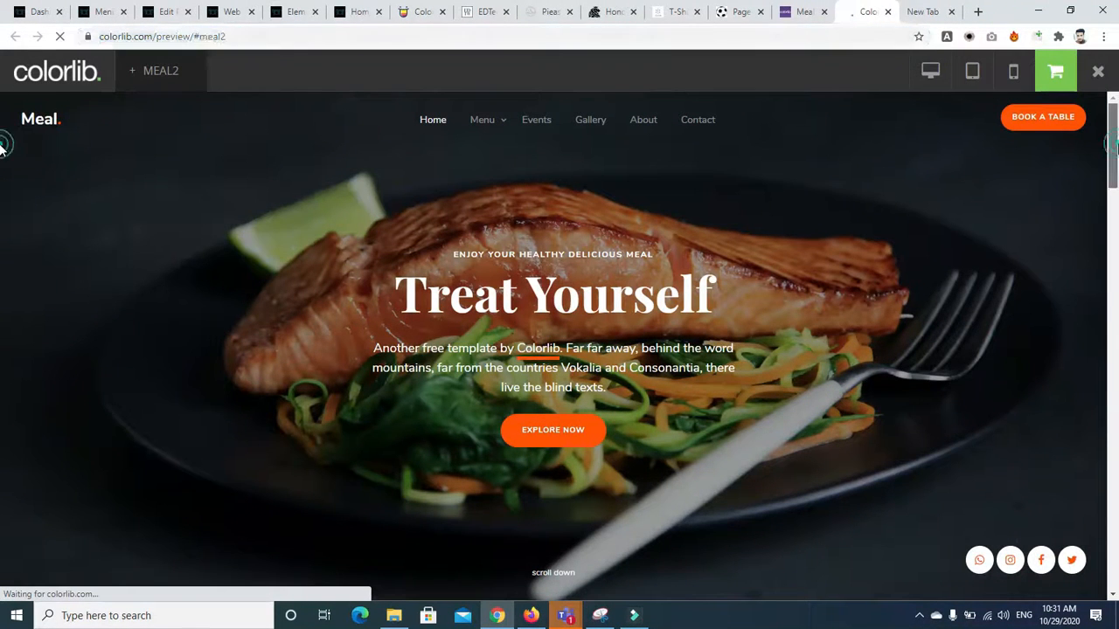
mouse_move(1116, 144)
mouse_down()
mouse_move(1116, 175)
mouse_move(1117, 131)
mouse_up()
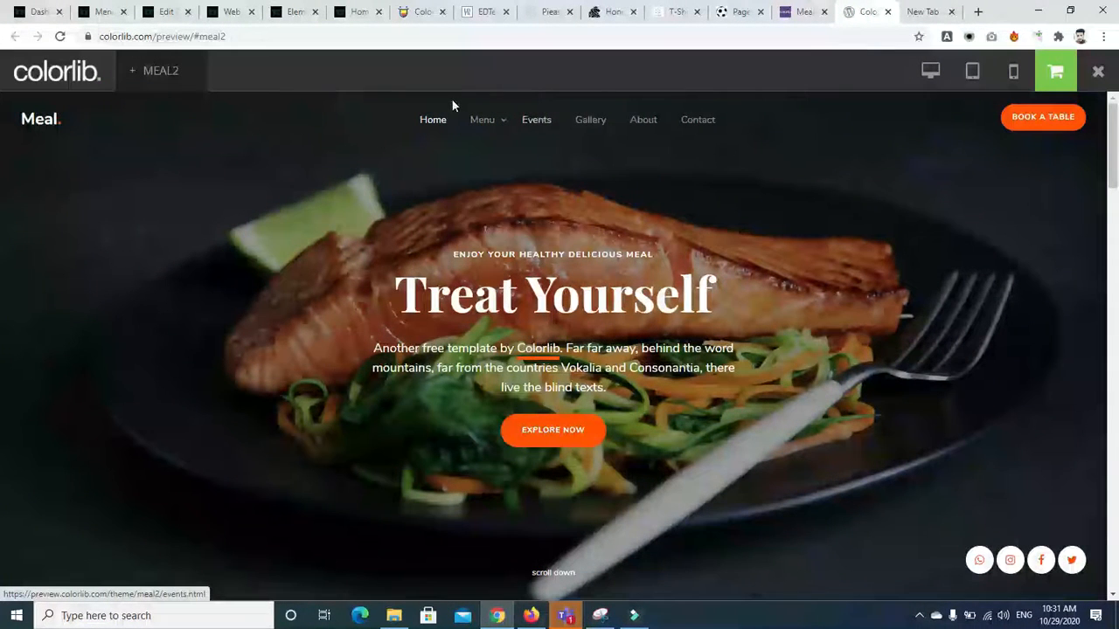
click(524, 121)
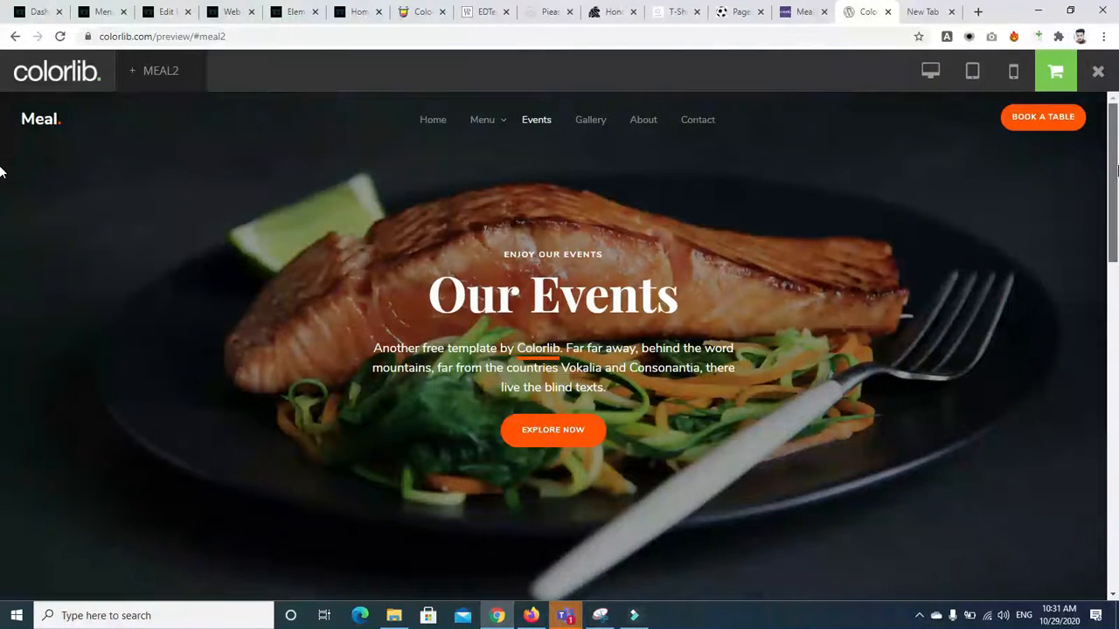
scroll(0, 172, down, 1)
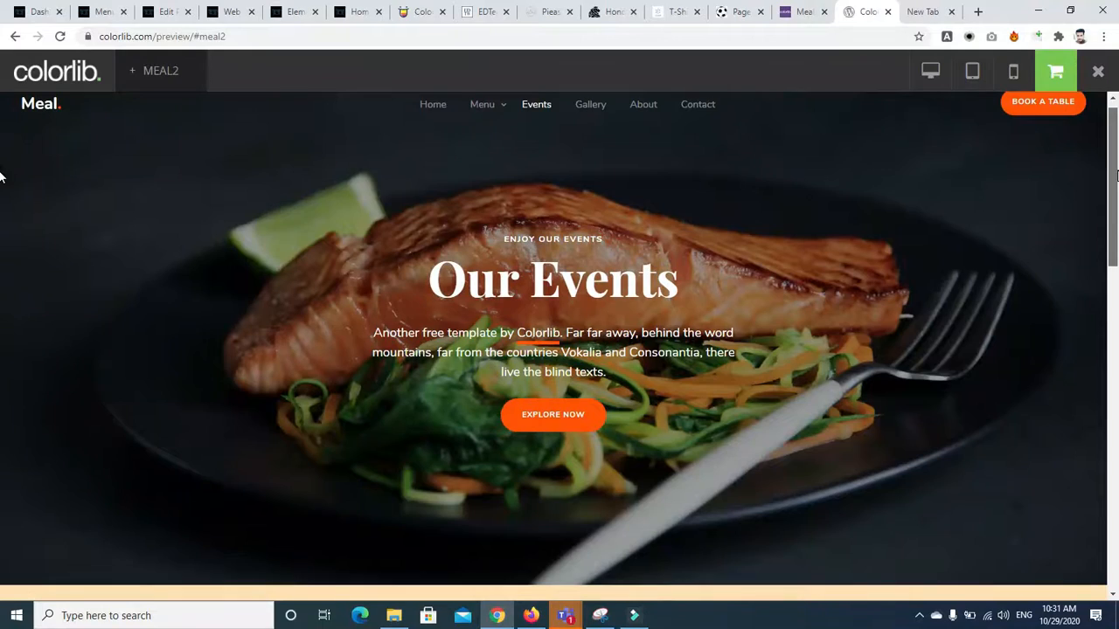
drag(1116, 175, 1115, 394)
drag(3, 396, 3, 190)
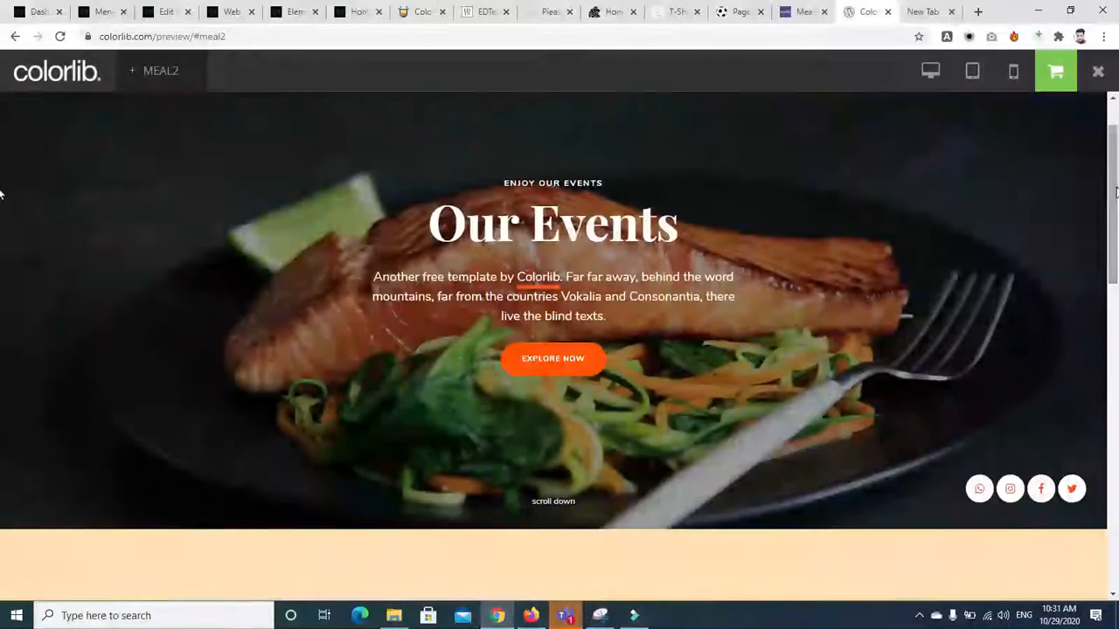
click(15, 37)
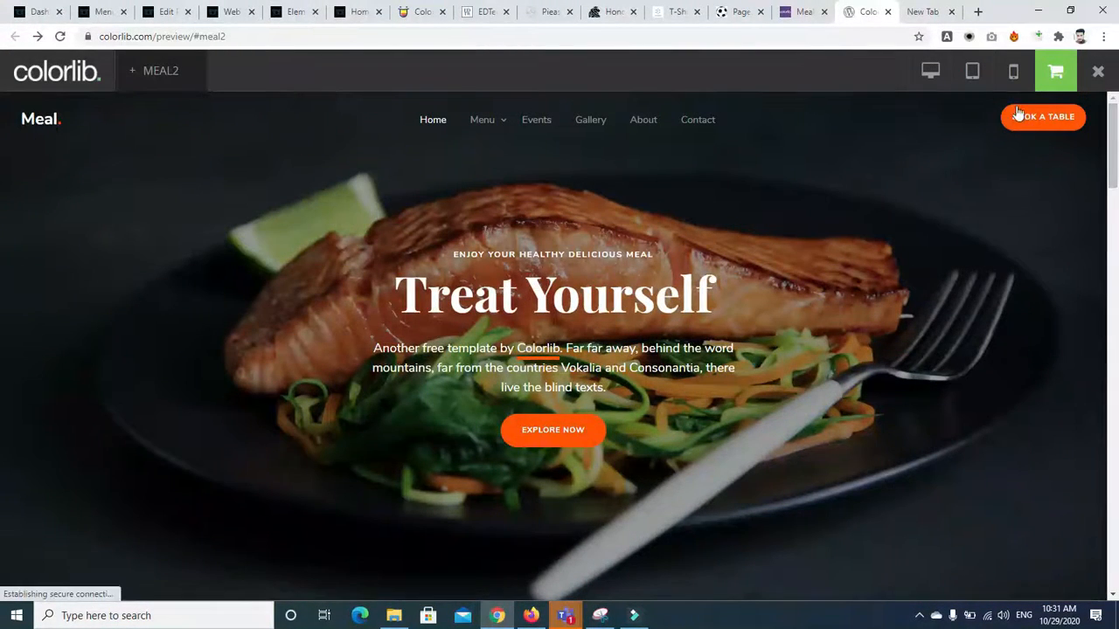
Step: Examine the Dinner and Drinks categories in the home page's Popular Foods section
drag(1115, 138, 1115, 180)
scroll(565, 305, down, 2)
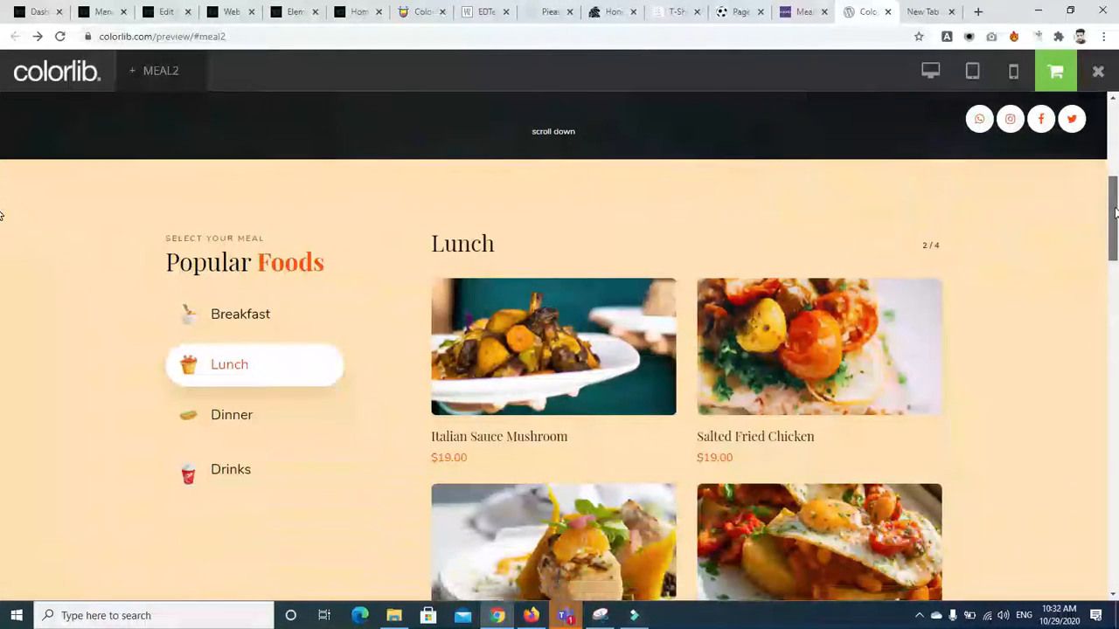
click(256, 432)
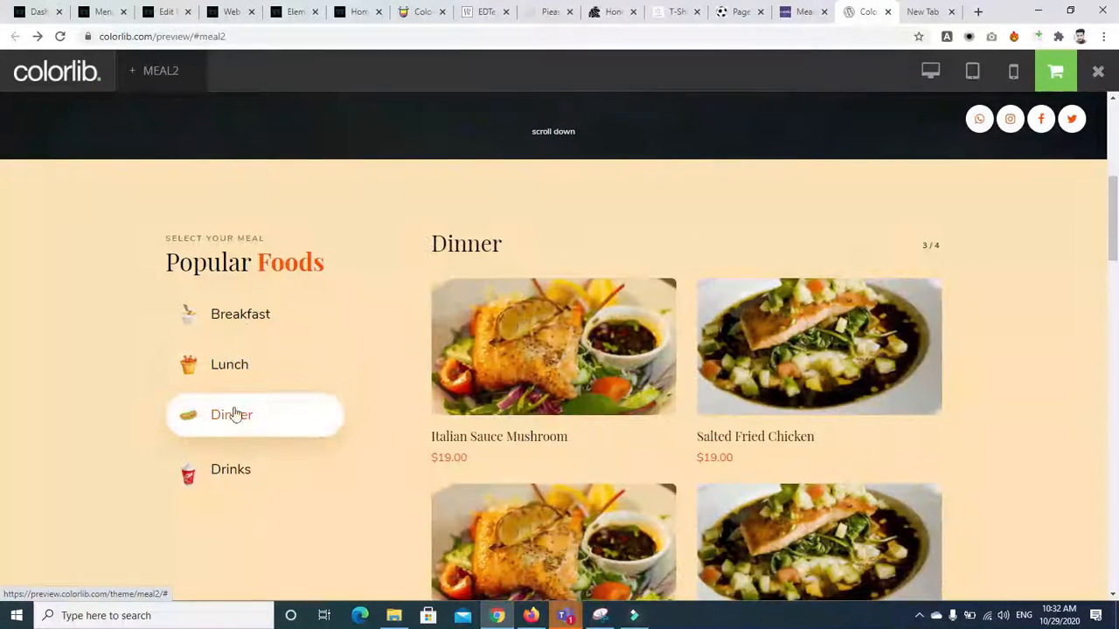
click(230, 470)
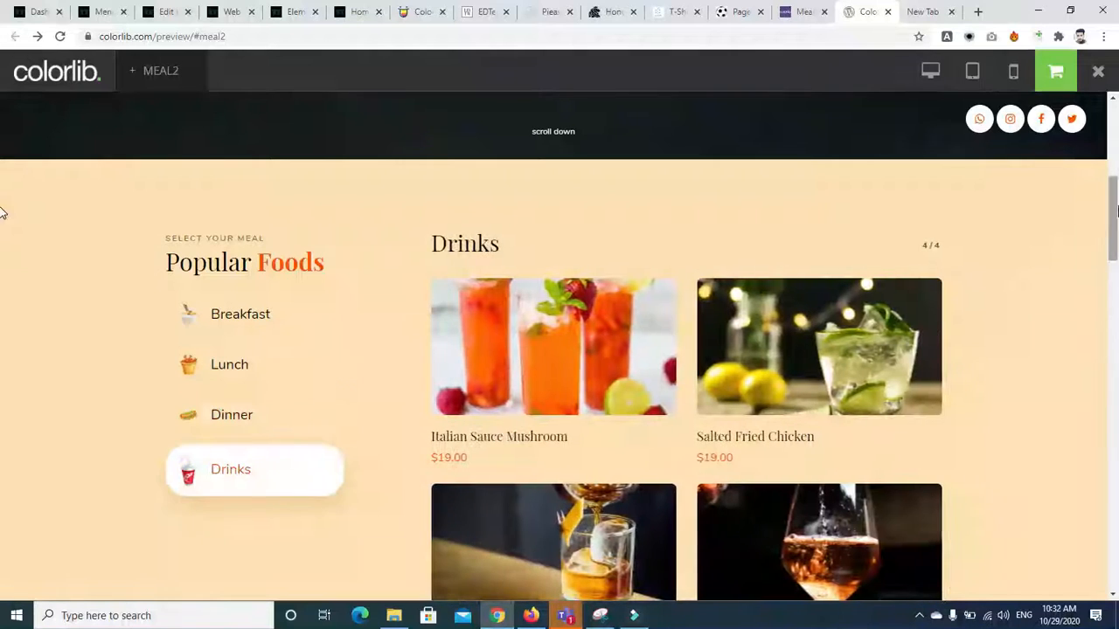
scroll(768, 243, down, 2)
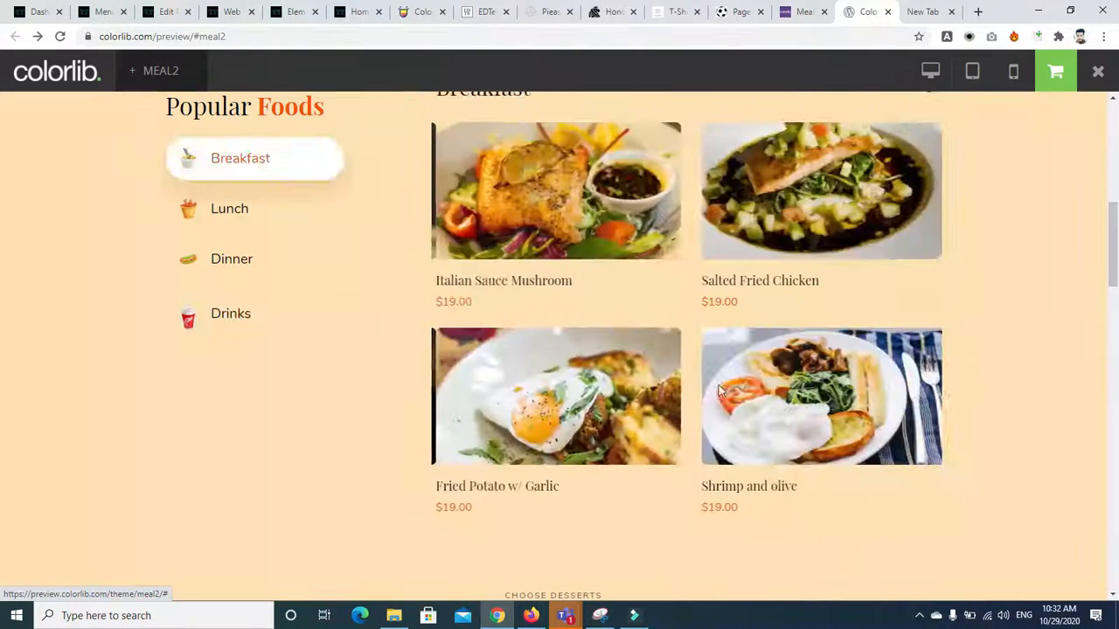
Step: Examine the Popular Desserts, Satisfied Customers, Photo Galleries and Our Events sections of the Meal2 home page
scroll(3, 262, down, 4)
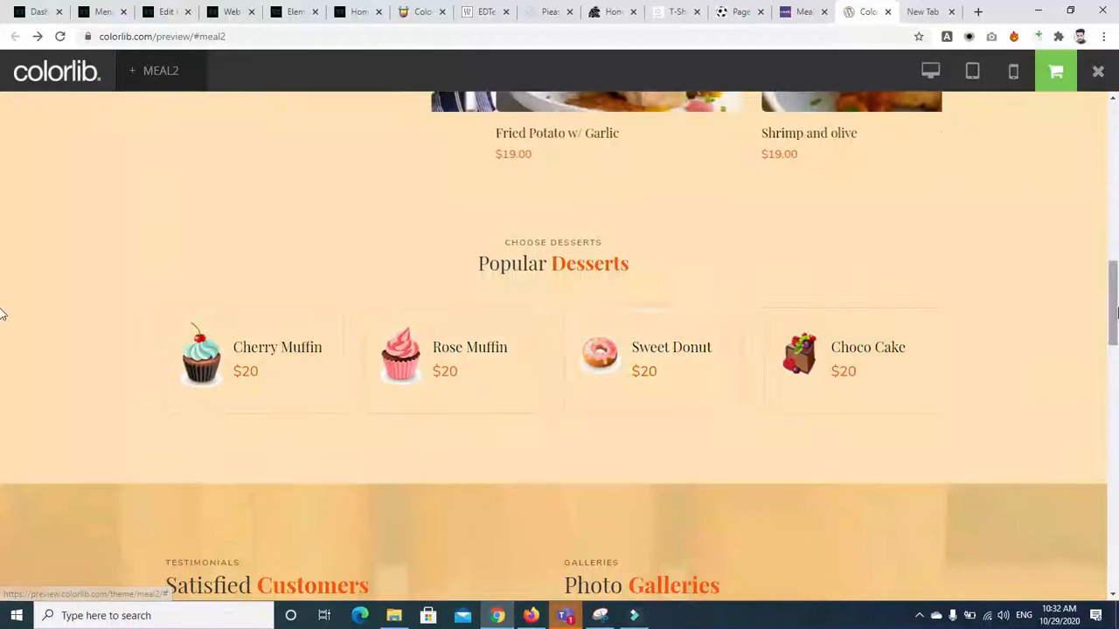
drag(1110, 300, 1113, 349)
scroll(1114, 349, down, 2)
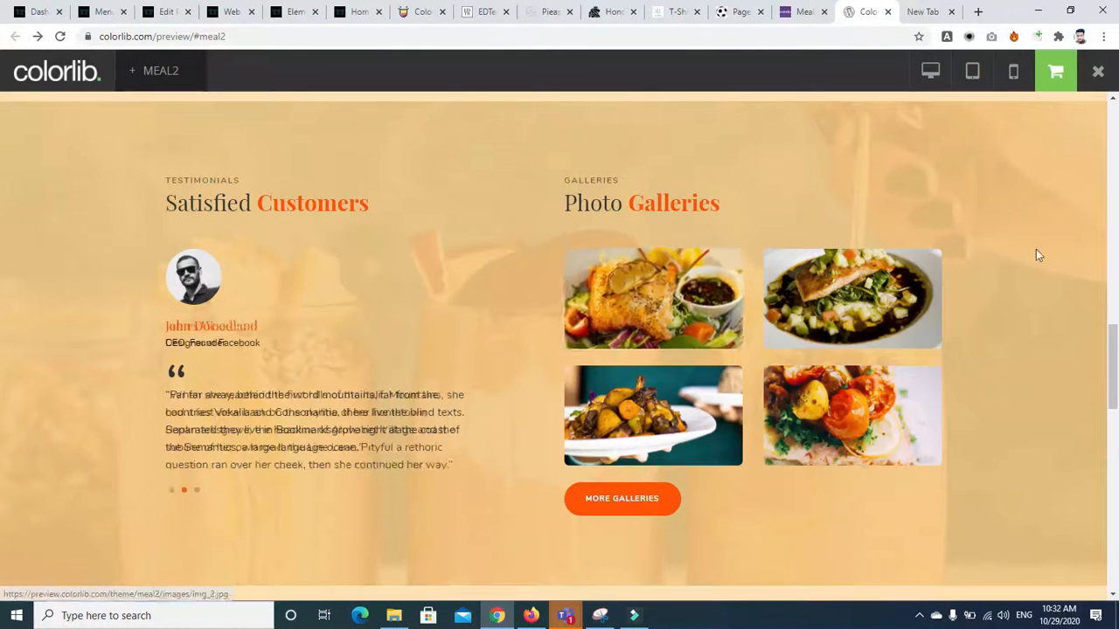
scroll(1114, 358, down, 1)
scroll(1114, 363, down, 5)
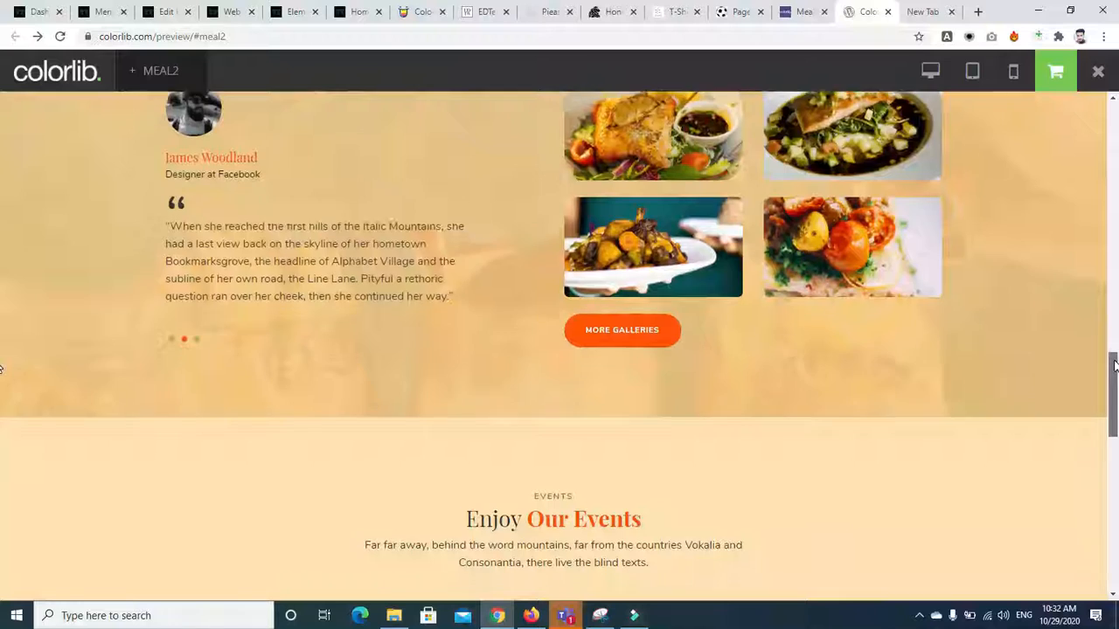